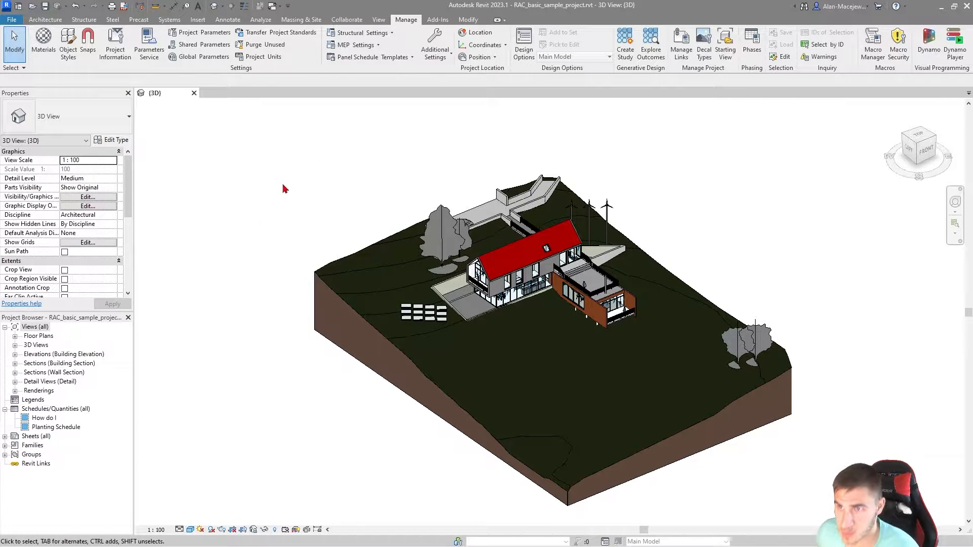
# Step: Check the list of project parameters defined in this project, leaving it unchanged
pyautogui.click(195, 35)
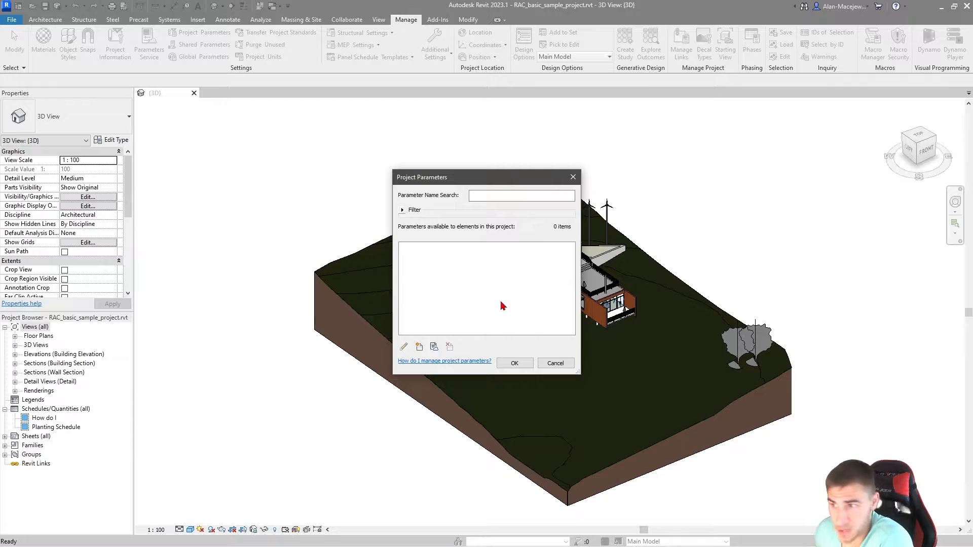
pyautogui.click(556, 363)
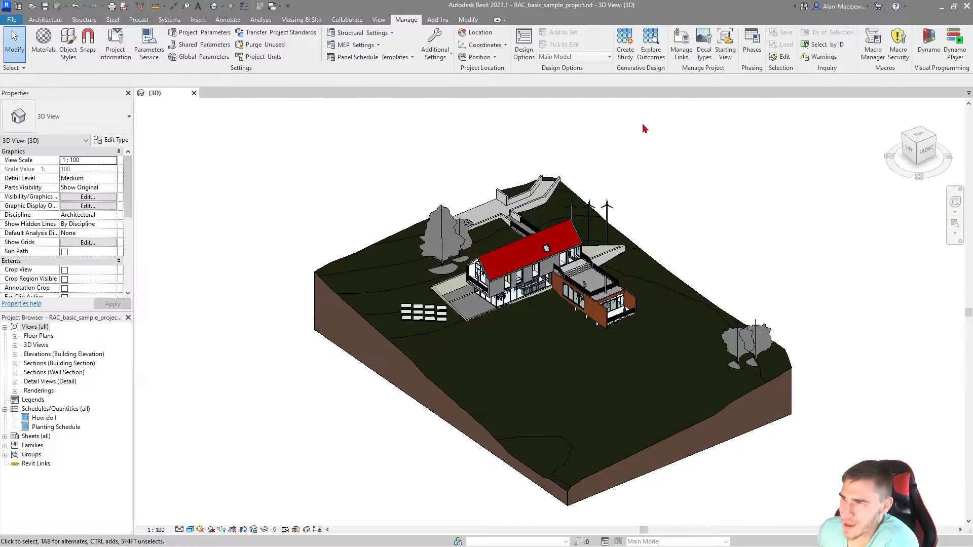
# Step: Create a new schedule of building components for the Doors category in the Working Drawings phase
pyautogui.click(378, 20)
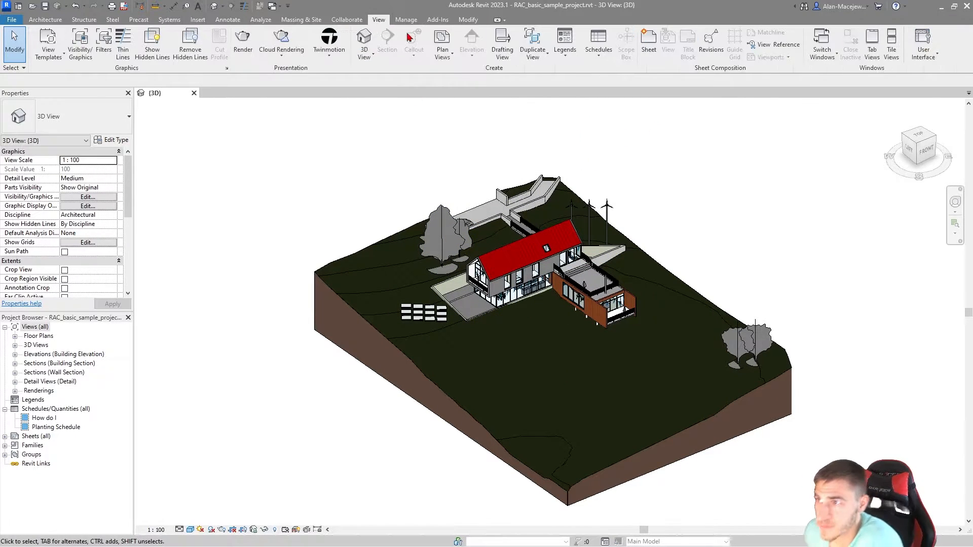
pyautogui.click(599, 46)
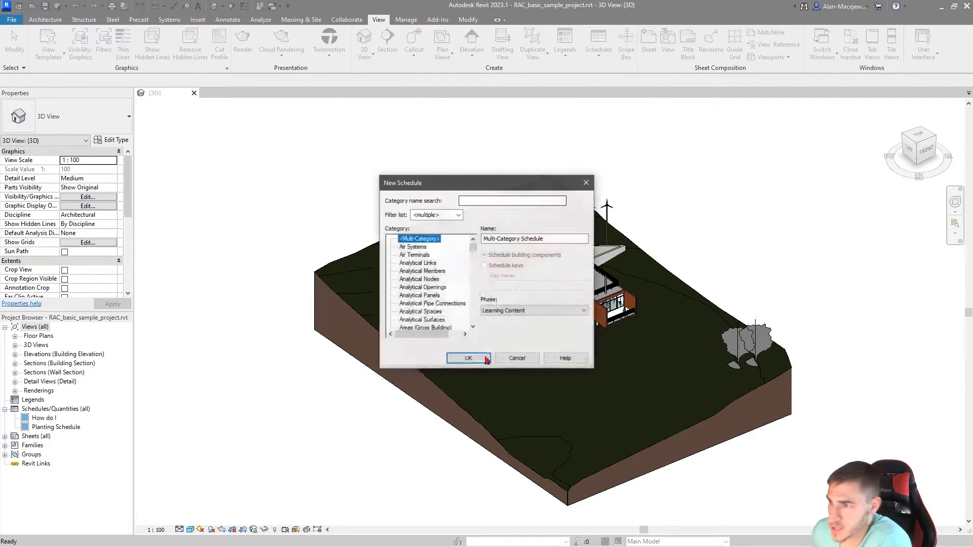
pyautogui.click(408, 287)
pyautogui.press('d')
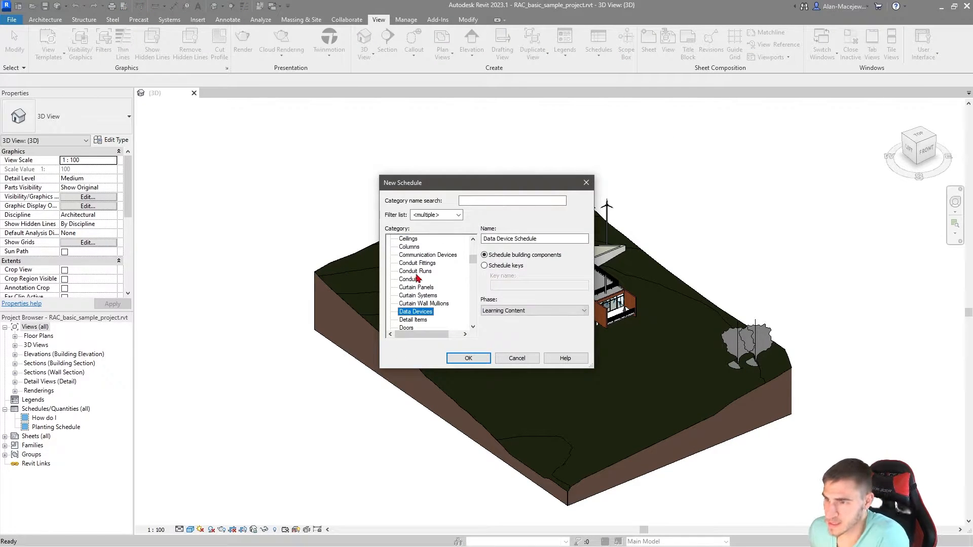
pyautogui.click(407, 328)
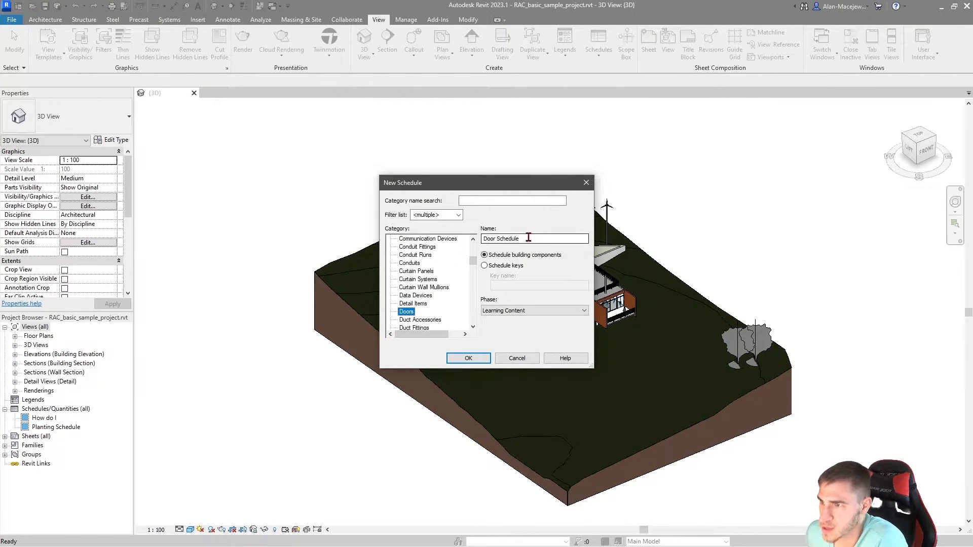
pyautogui.click(500, 309)
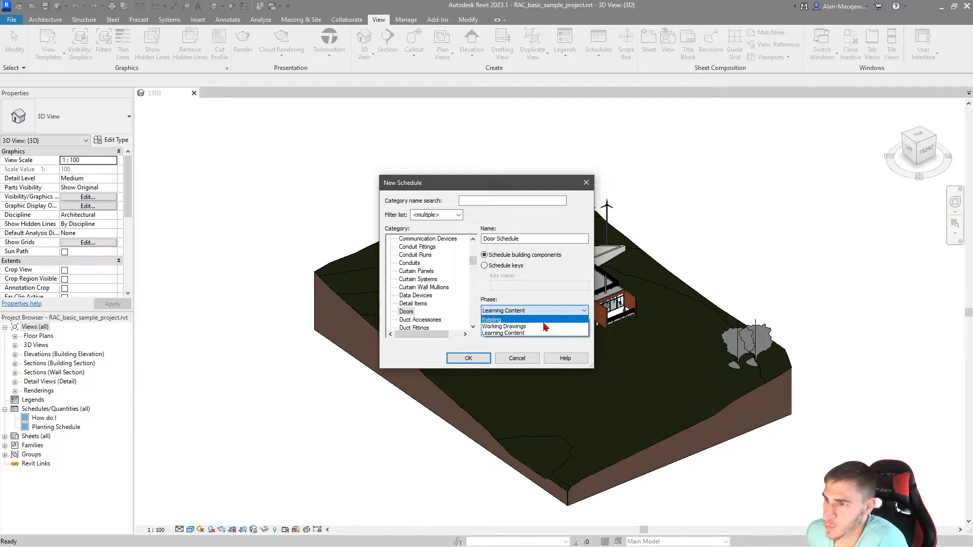
pyautogui.click(500, 326)
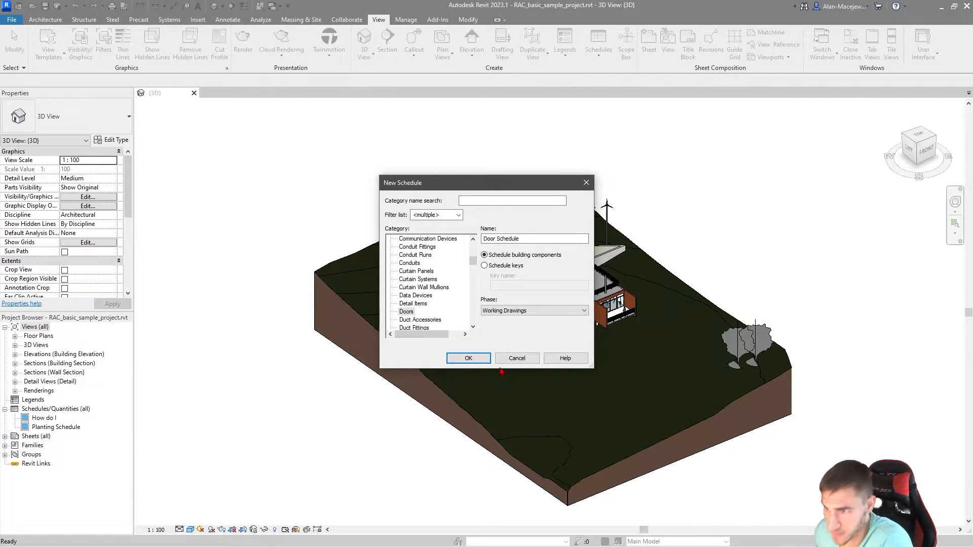
pyautogui.press('Return')
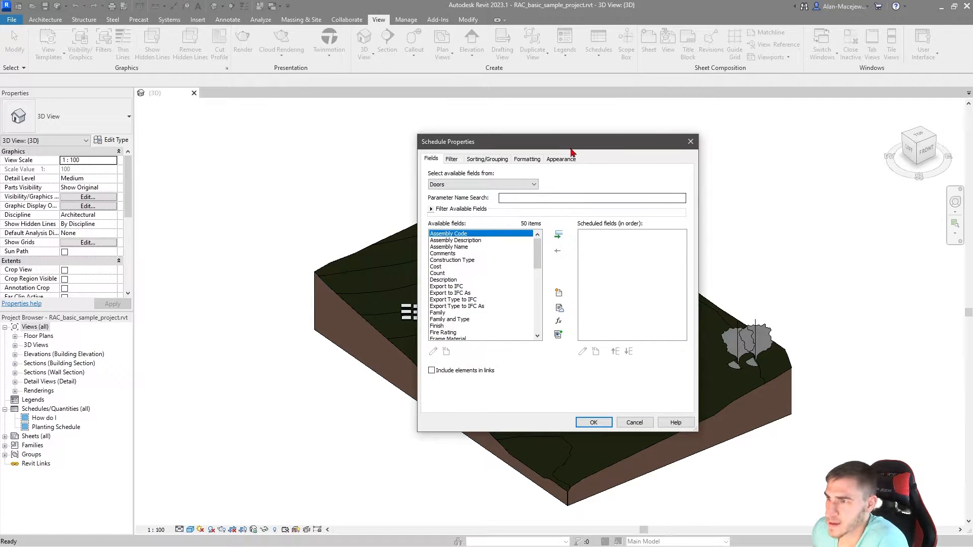
# Step: Look through the available door fields and add Mark as the schedule's first field
pyautogui.moveTo(571, 149); pyautogui.dragTo(531, 152)
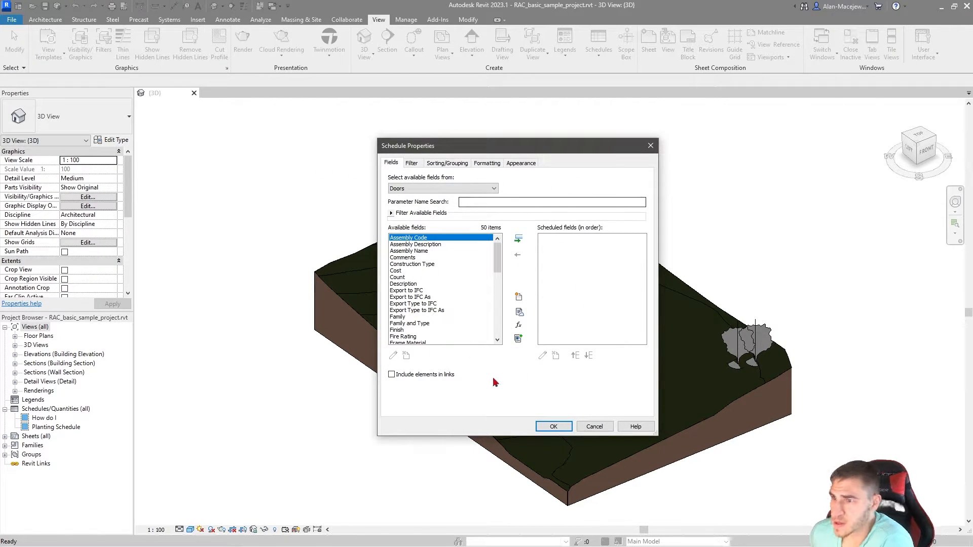
pyautogui.scroll(-9, 456, 305)
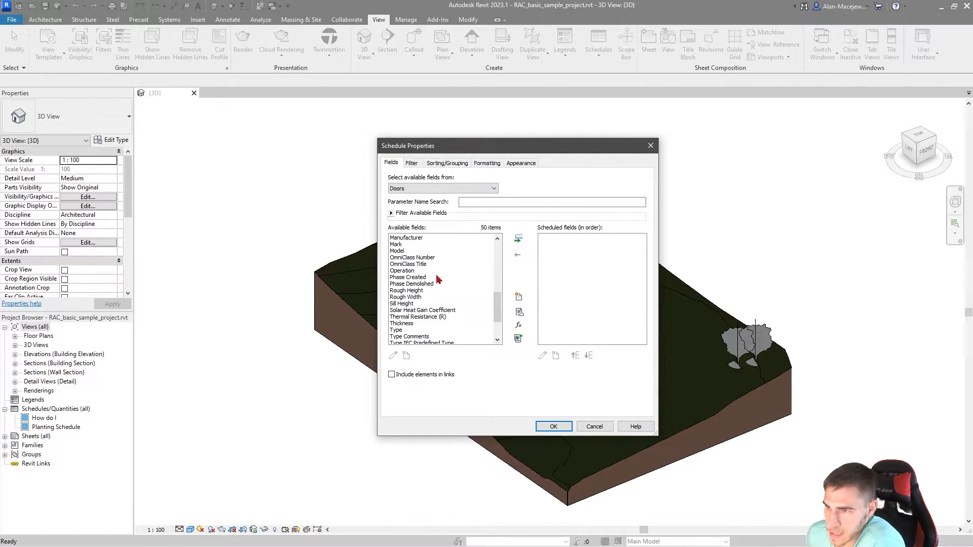
pyautogui.scroll(-3, 457, 293)
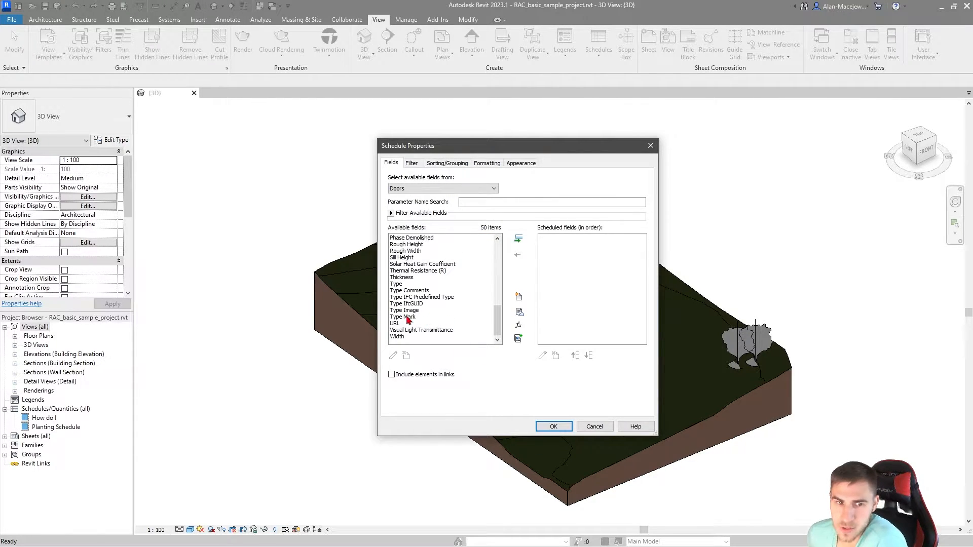
pyautogui.scroll(2, 436, 305)
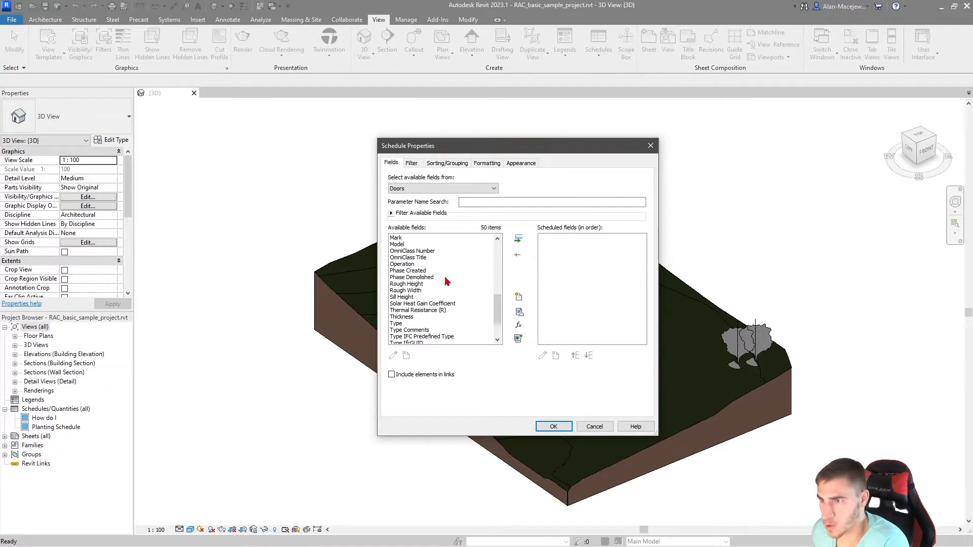
pyautogui.scroll(3, 487, 298)
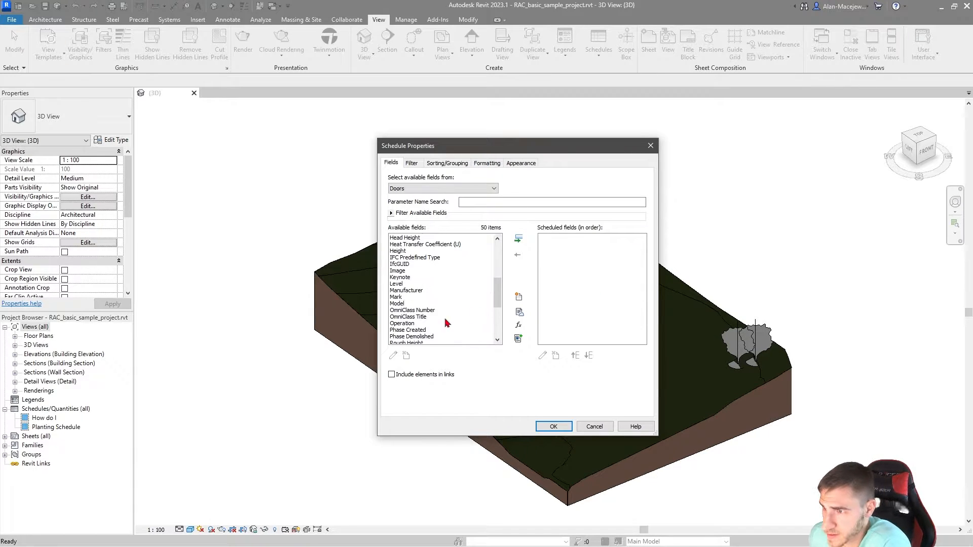
pyautogui.scroll(7, 426, 327)
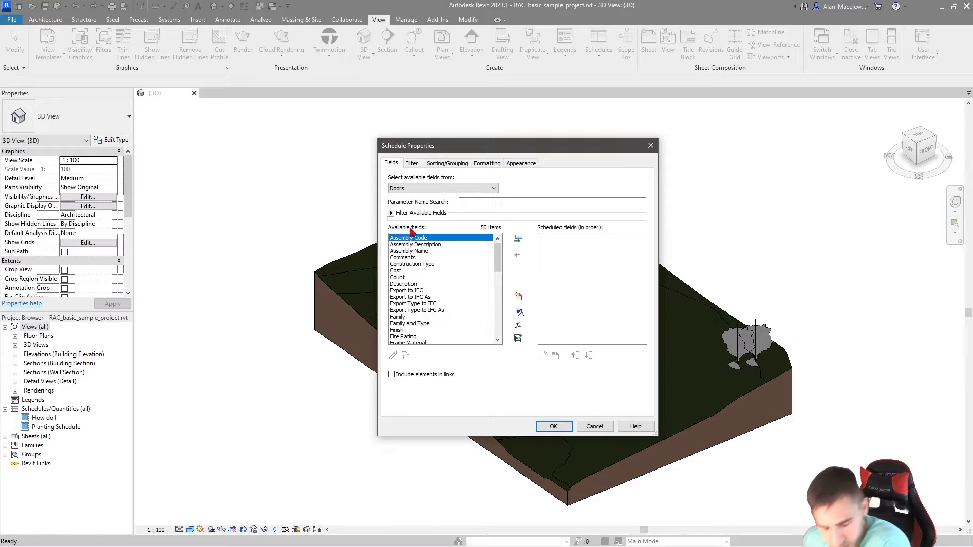
pyautogui.scroll(-4, 446, 302)
pyautogui.scroll(-2, 452, 290)
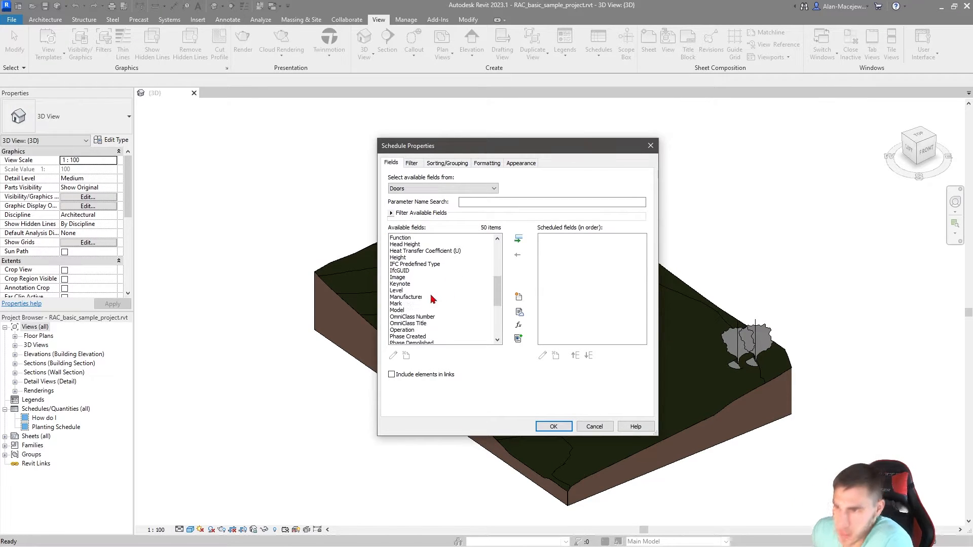
pyautogui.click(426, 297)
pyautogui.click(424, 304)
pyautogui.click(518, 239)
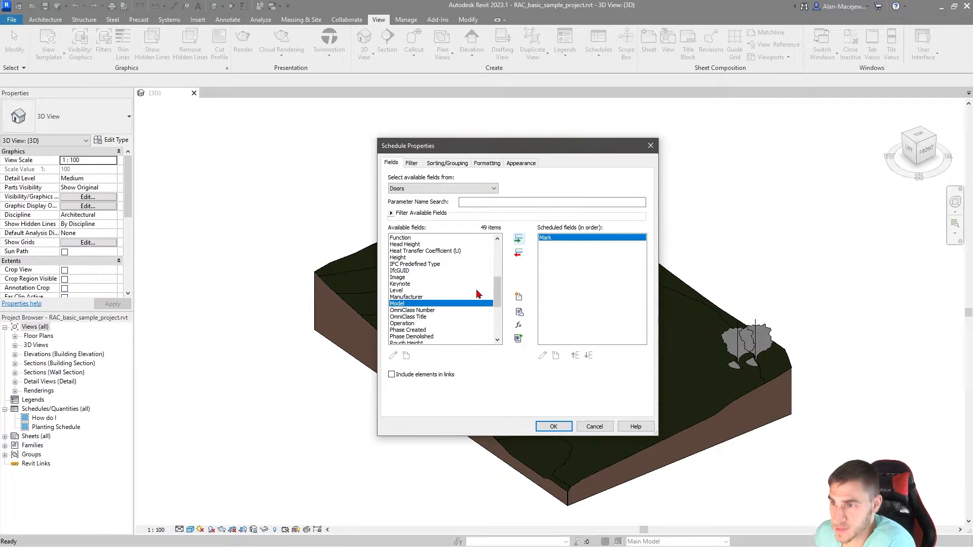
# Step: Add the Width and Height fields to the door schedule after Mark
pyautogui.scroll(-3, 461, 276)
pyautogui.scroll(-3, 462, 278)
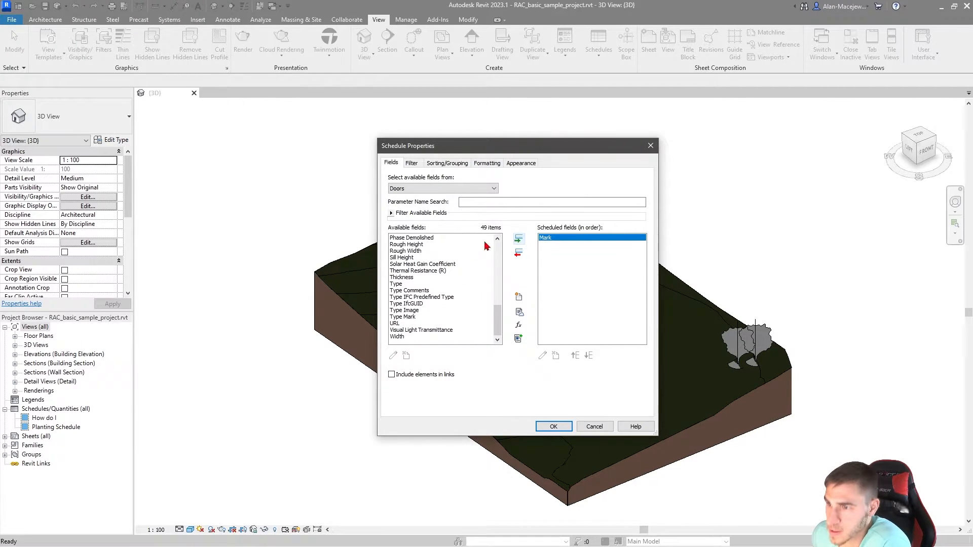
pyautogui.click(401, 337)
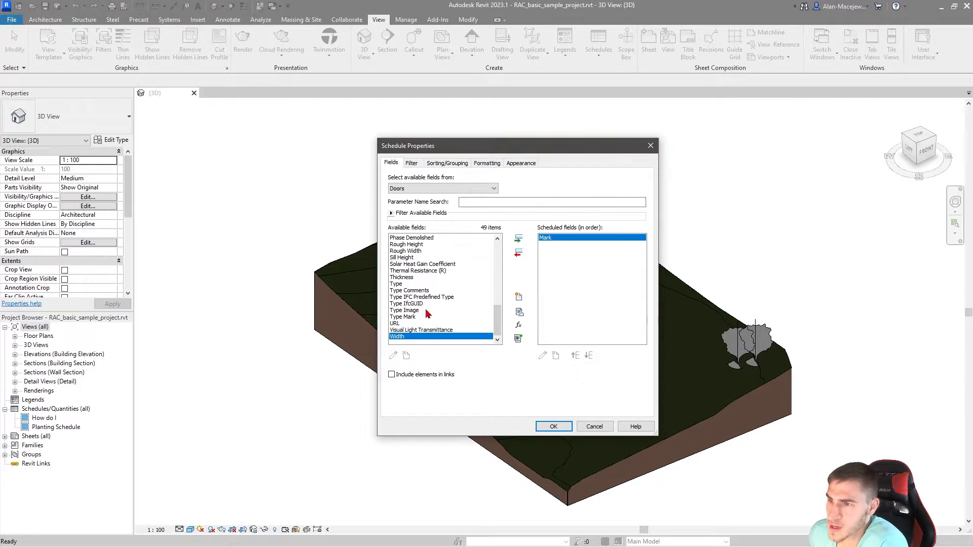
pyautogui.click(519, 238)
pyautogui.scroll(6, 421, 309)
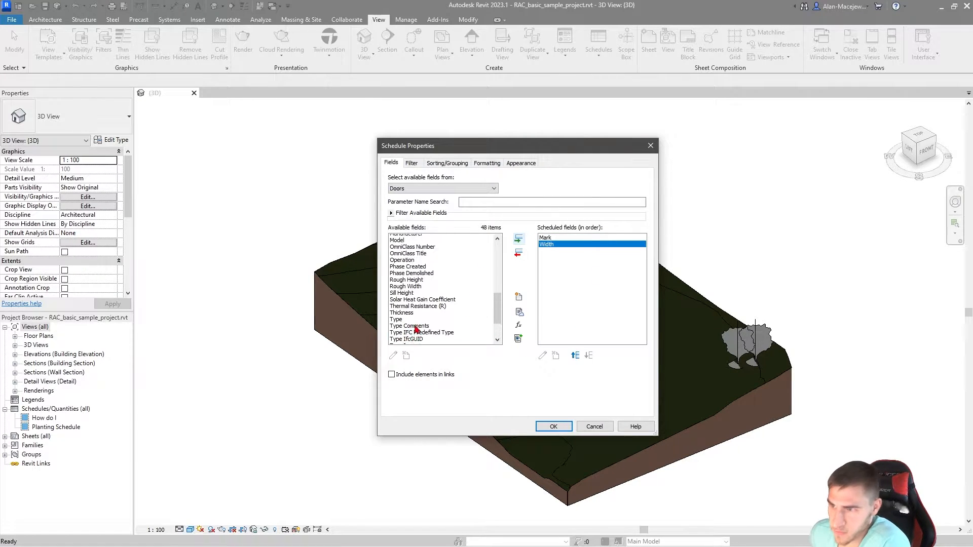
pyautogui.click(405, 284)
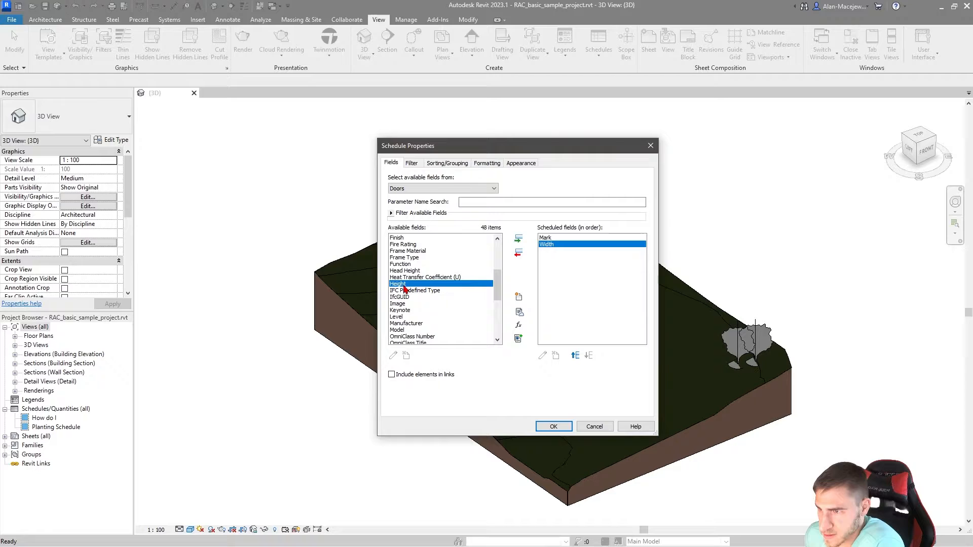
pyautogui.click(518, 238)
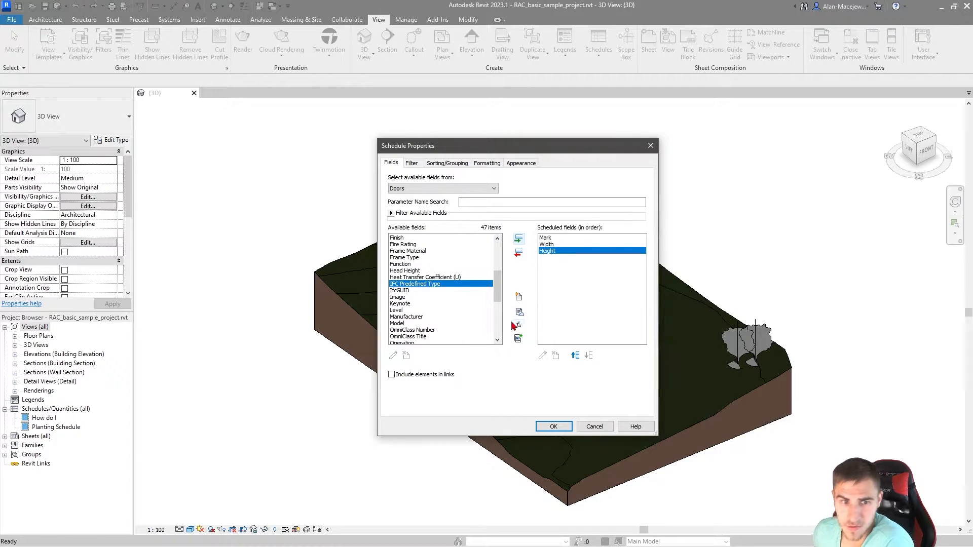
# Step: Add the Thickness field after Height and generate the door schedule
pyautogui.scroll(-4, 452, 300)
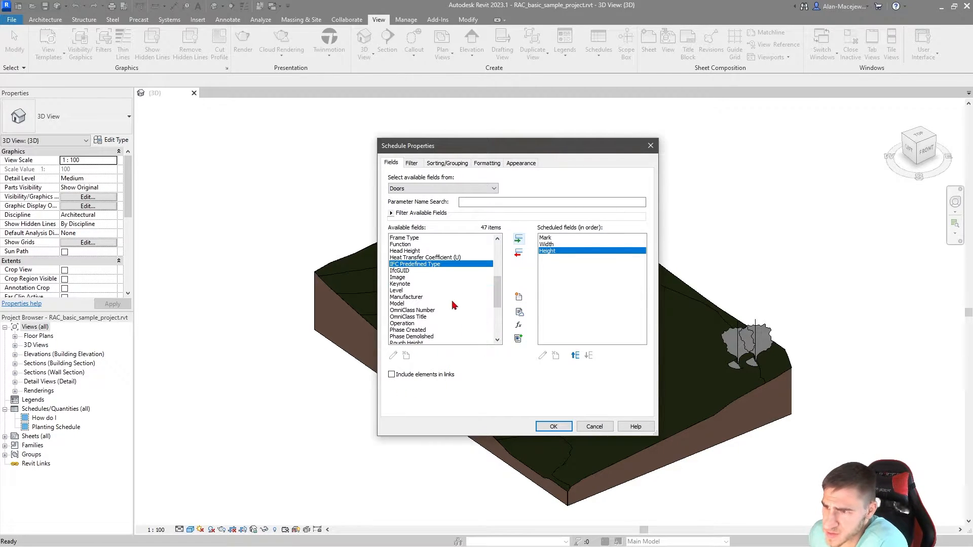
pyautogui.click(406, 317)
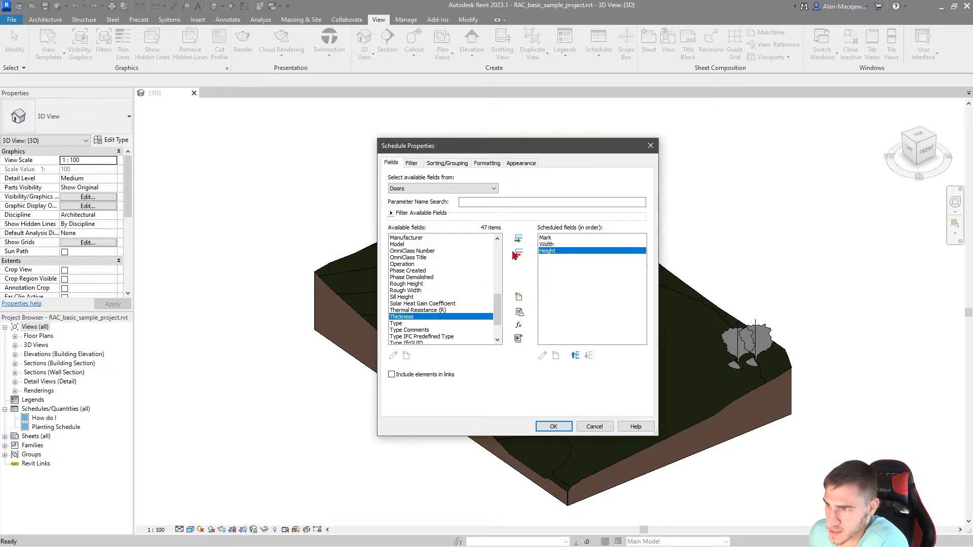
pyautogui.click(518, 239)
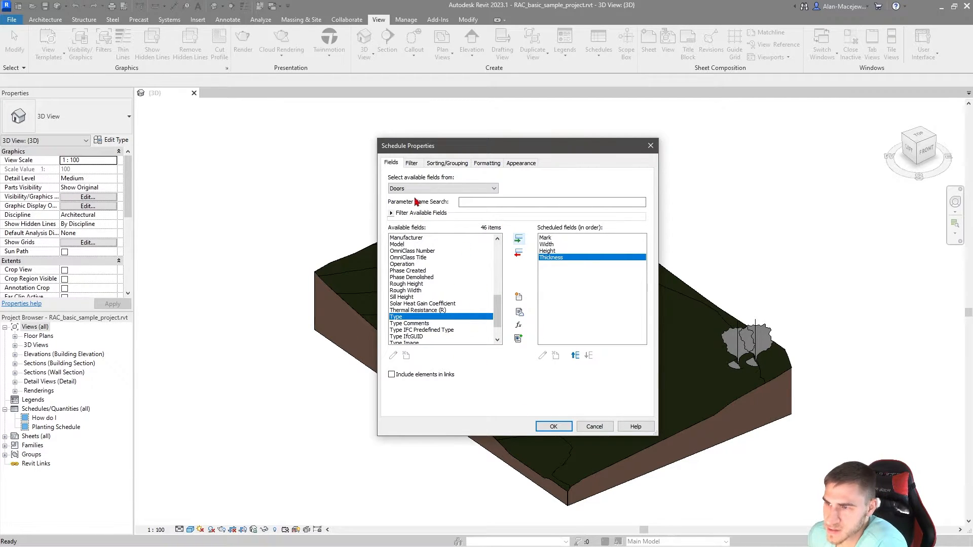
pyautogui.moveTo(453, 151)
pyautogui.mouseDown()
pyautogui.moveTo(467, 154)
pyautogui.moveTo(465, 165)
pyautogui.mouseUp()
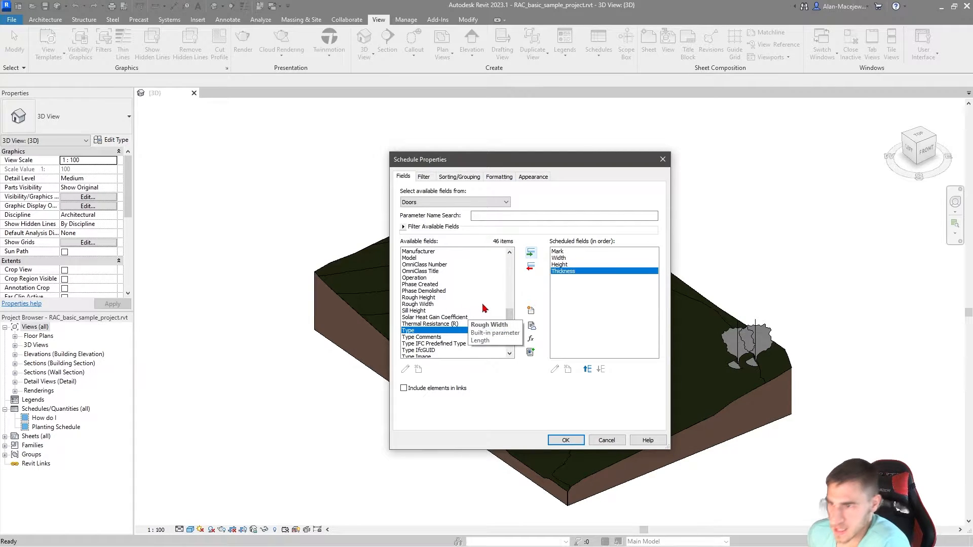
pyautogui.scroll(-2, 471, 324)
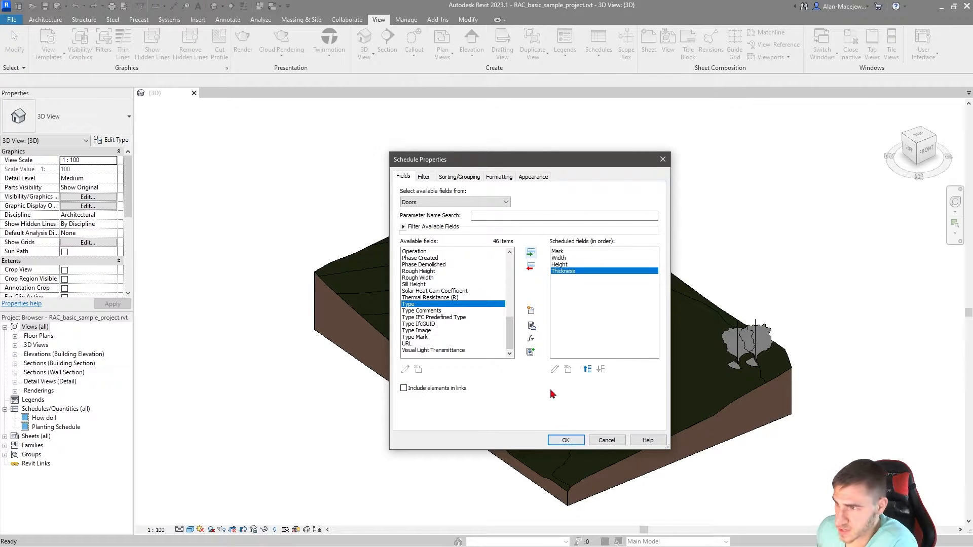
pyautogui.click(564, 439)
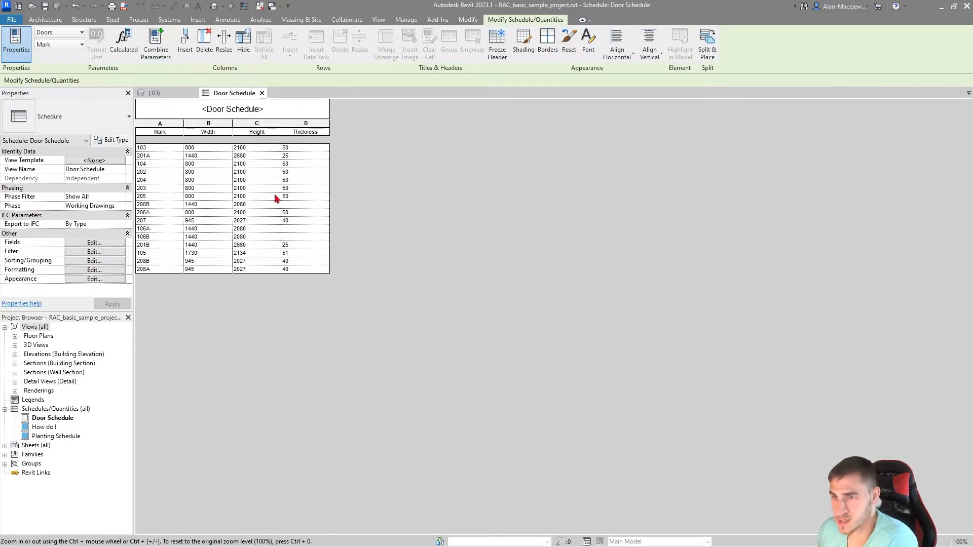
# Step: Set the project's Length unit format to Feet and fractional inches
pyautogui.click(406, 20)
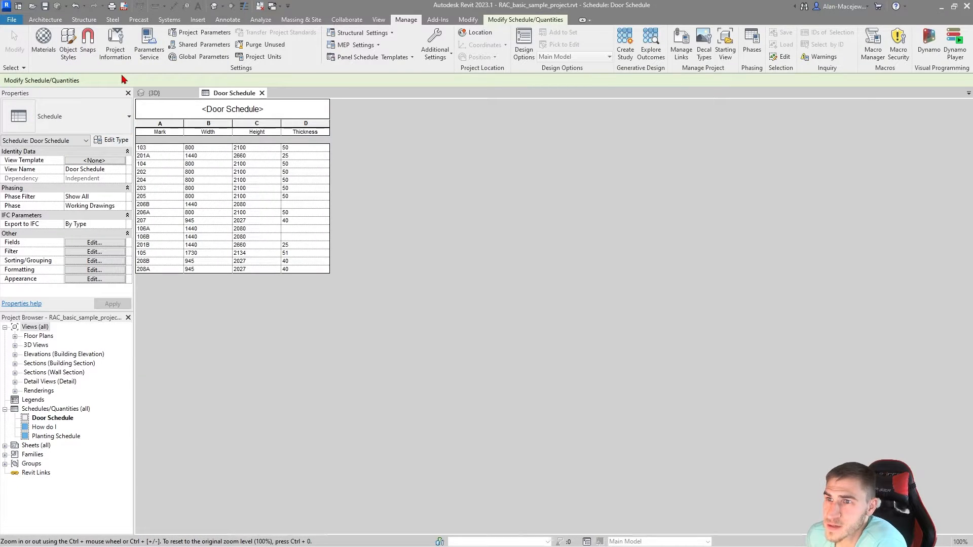
pyautogui.click(258, 56)
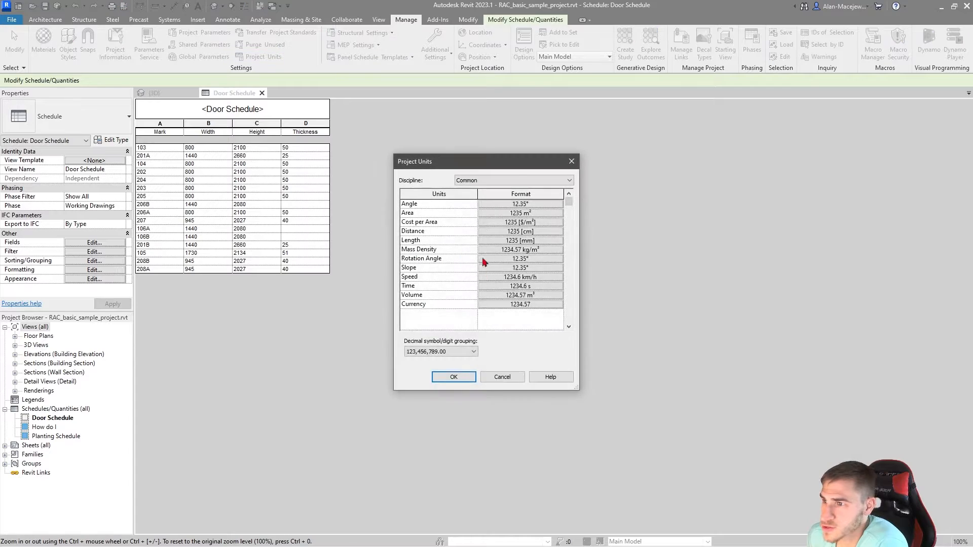
pyautogui.click(469, 181)
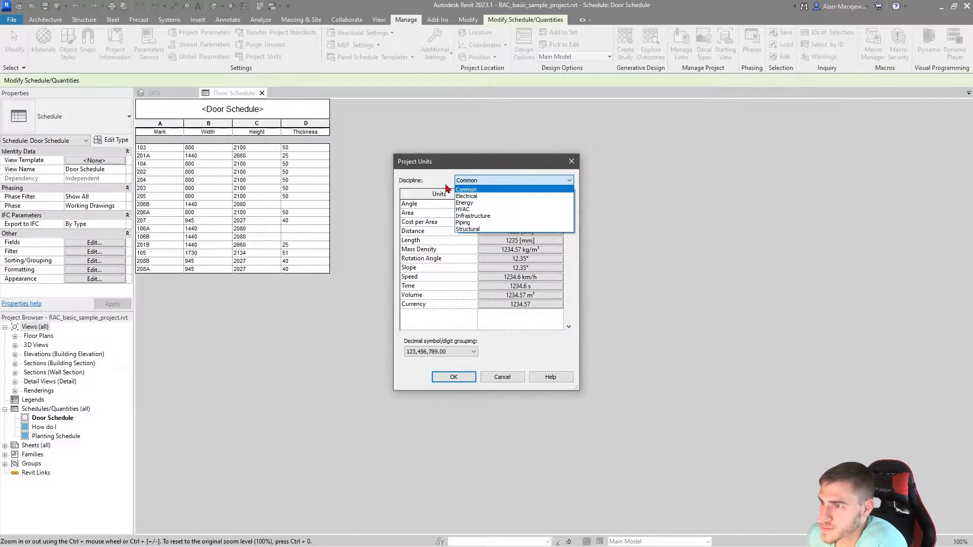
pyautogui.click(430, 166)
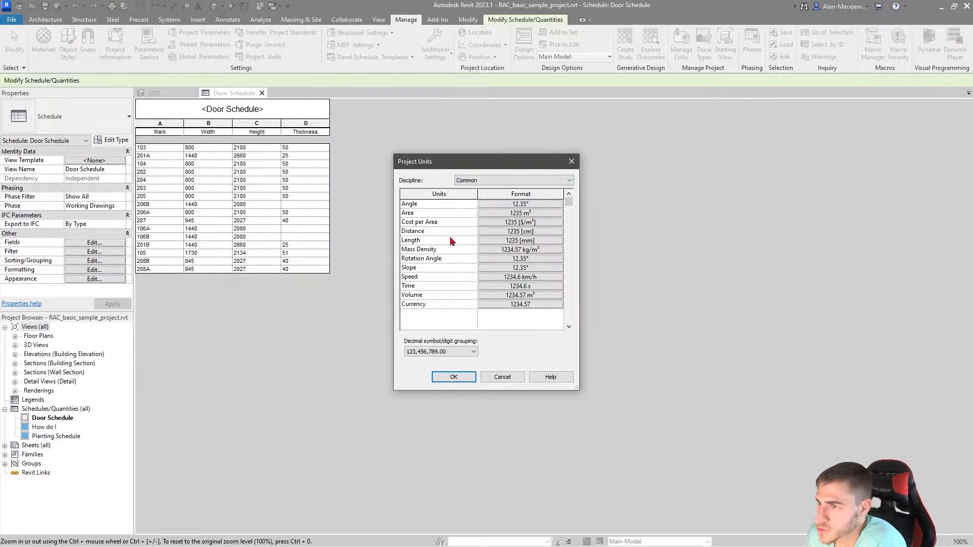
pyautogui.click(522, 240)
pyautogui.click(479, 222)
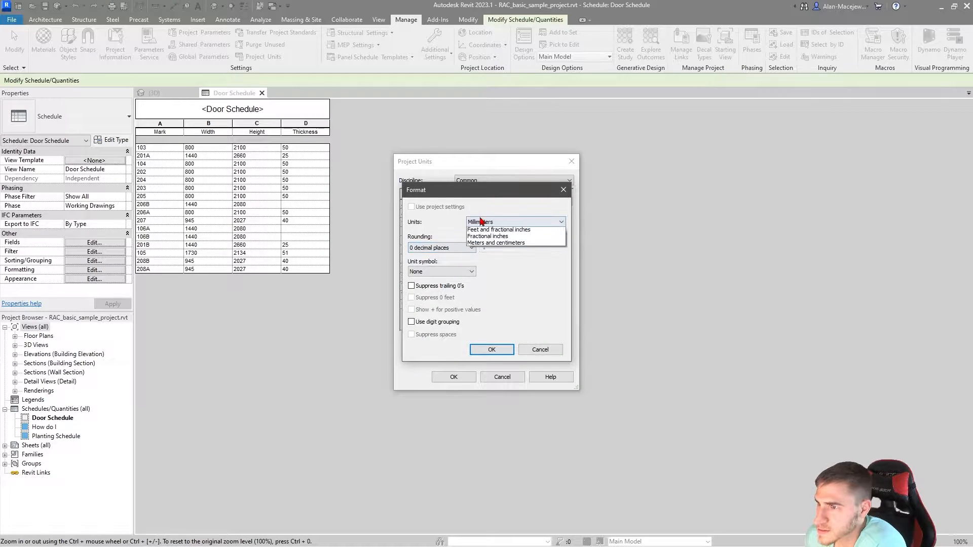
pyautogui.click(499, 277)
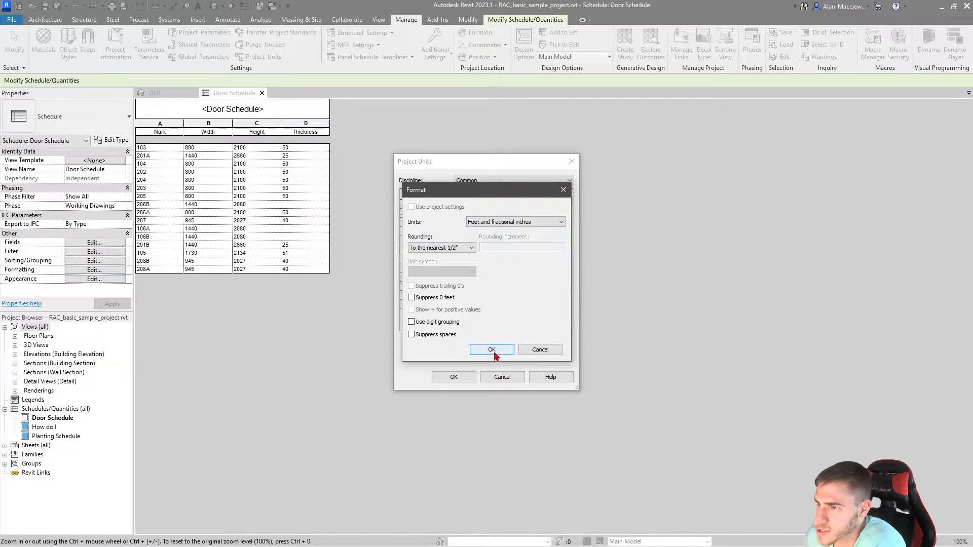
pyautogui.click(492, 351)
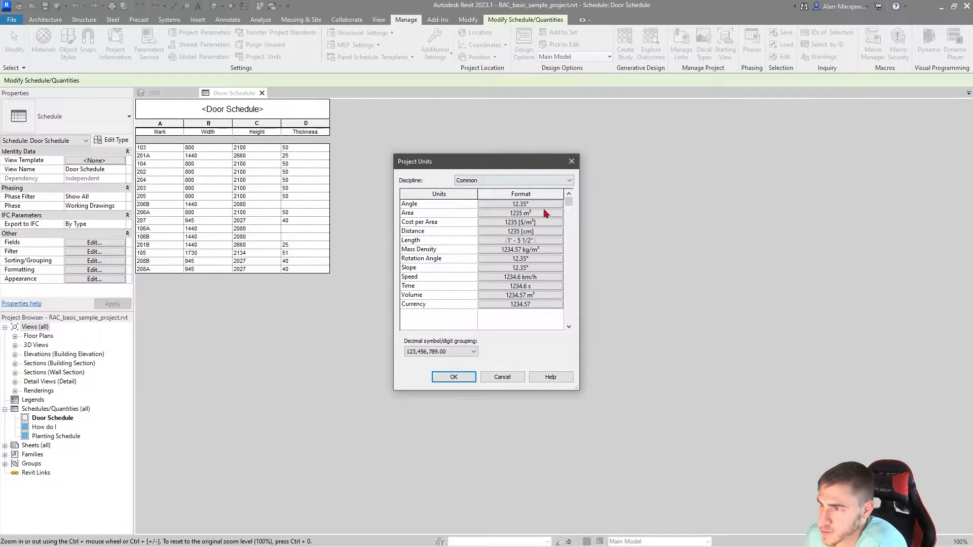
# Step: Apply the changed project units and start a new instance project parameter for the Doors category
pyautogui.click(457, 378)
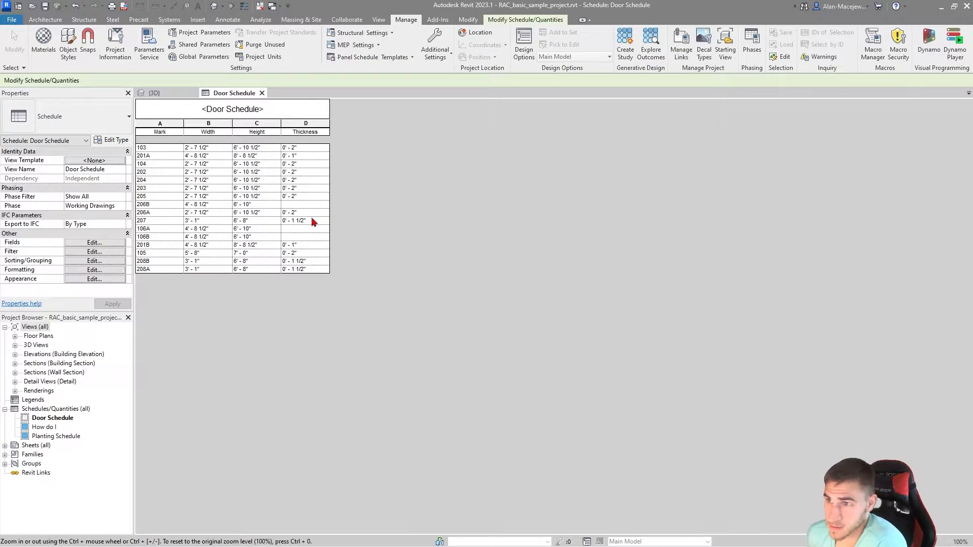
pyautogui.click(201, 32)
pyautogui.moveTo(445, 180); pyautogui.dragTo(471, 156)
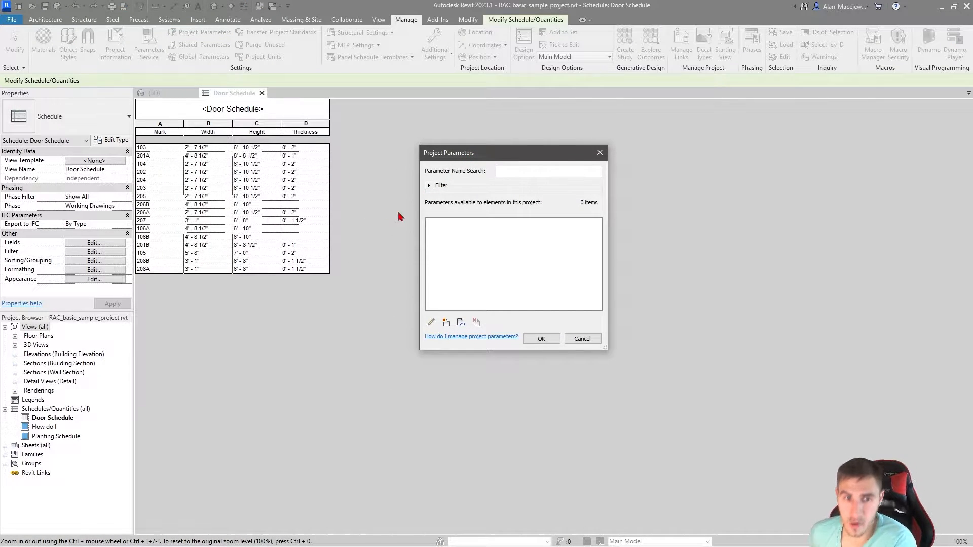
pyautogui.click(446, 322)
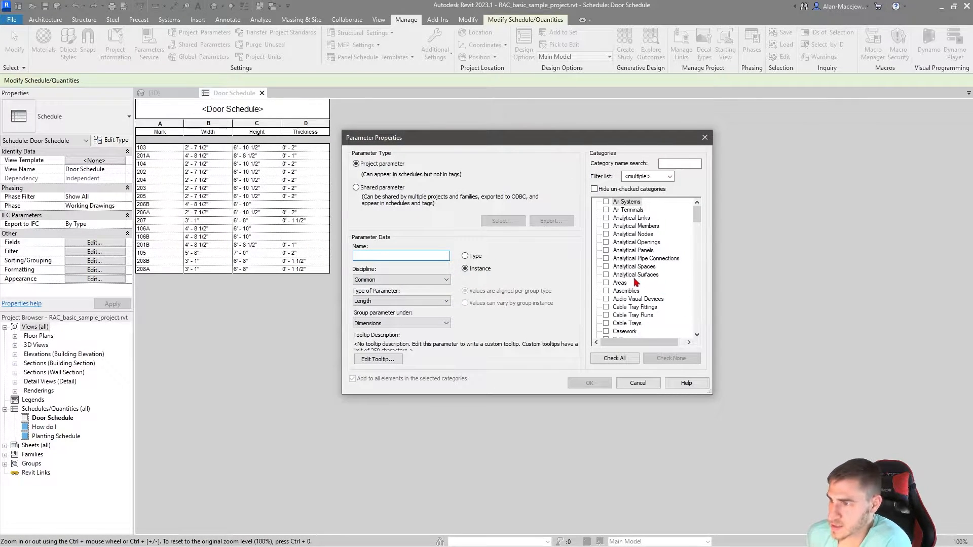
pyautogui.scroll(-5, 644, 286)
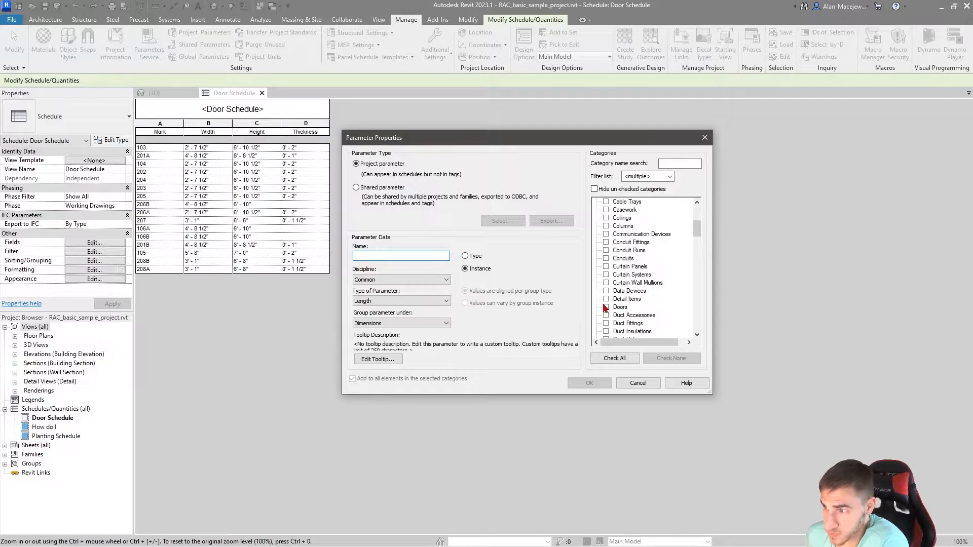
pyautogui.click(606, 307)
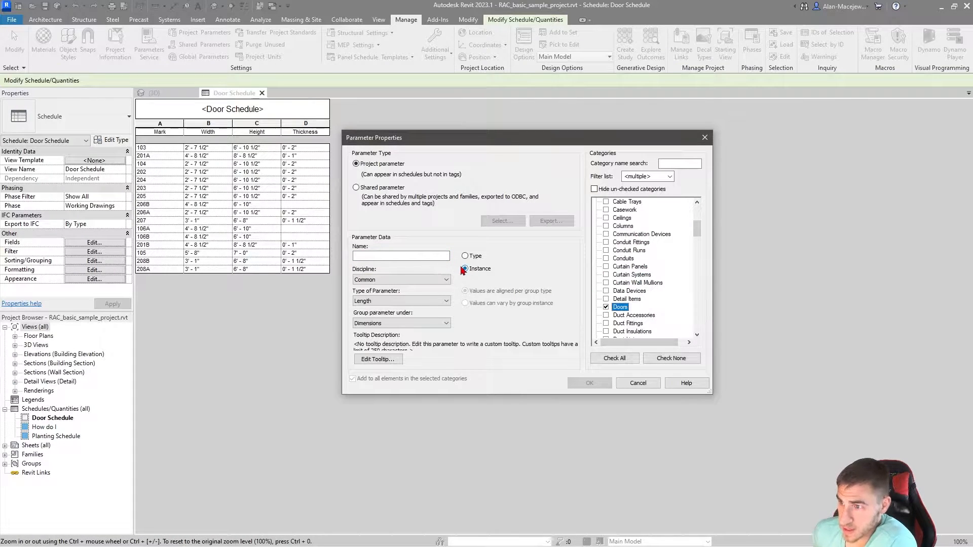
pyautogui.click(606, 307)
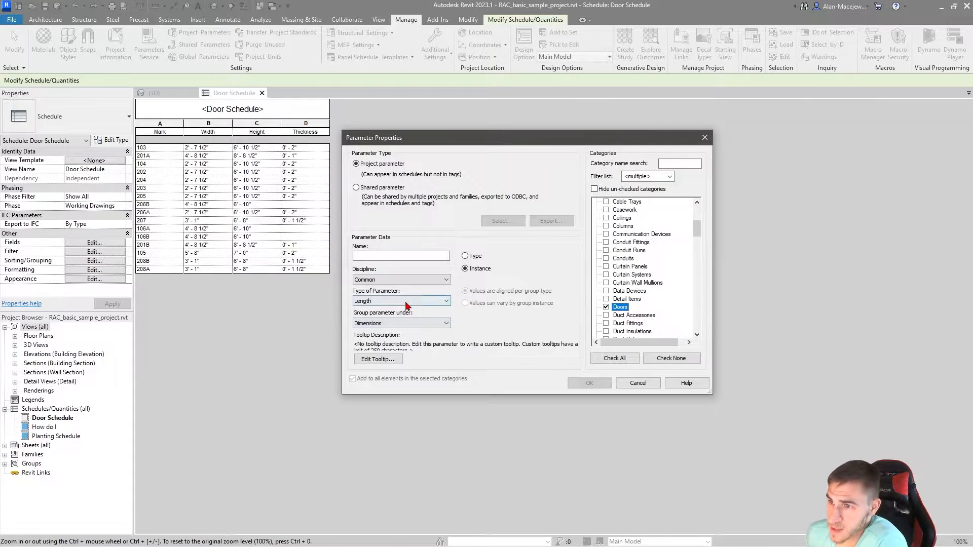
# Step: Set the new door parameter's type to Text, name it DOOR PANEL_TYPE and create it
pyautogui.click(429, 301)
pyautogui.click(375, 317)
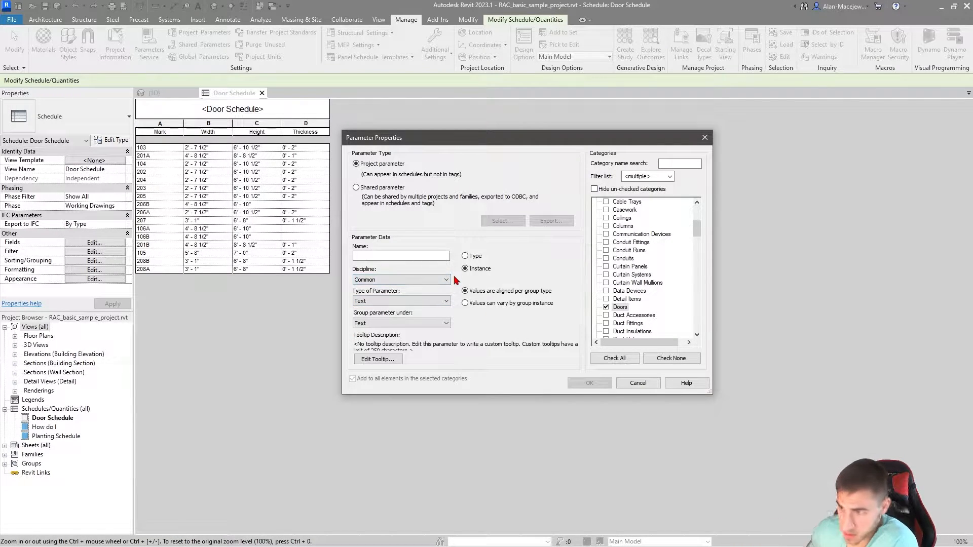
pyautogui.click(429, 256)
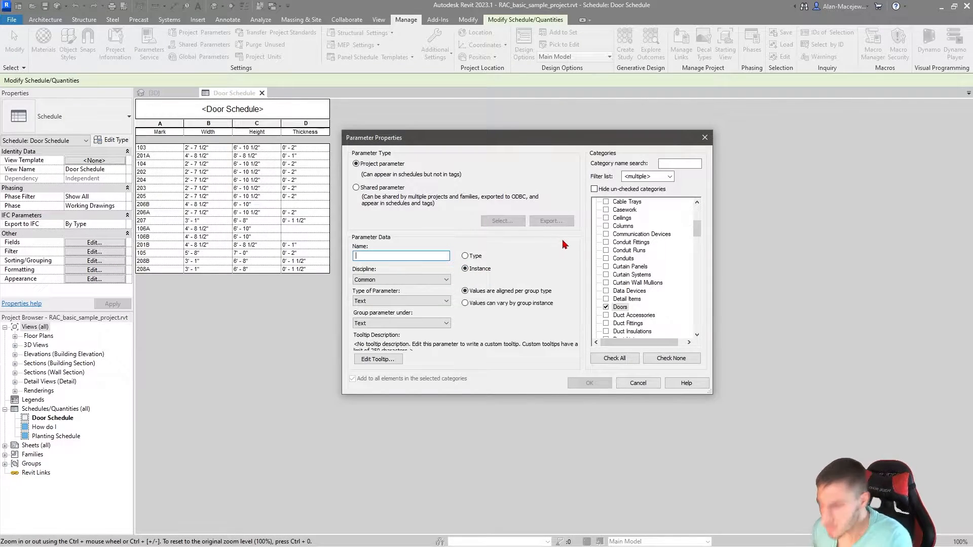
pyautogui.write('DOOR PANEL')
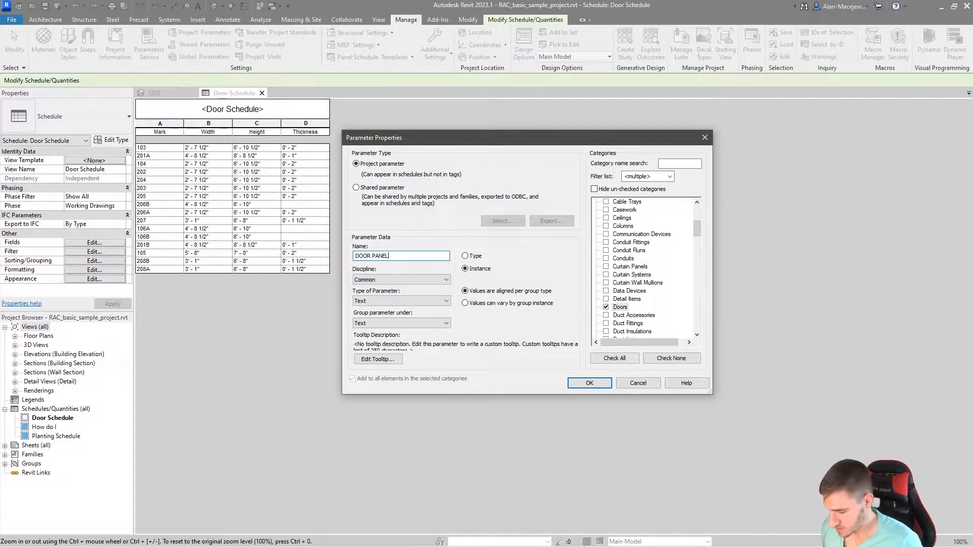
pyautogui.write('_TYPE')
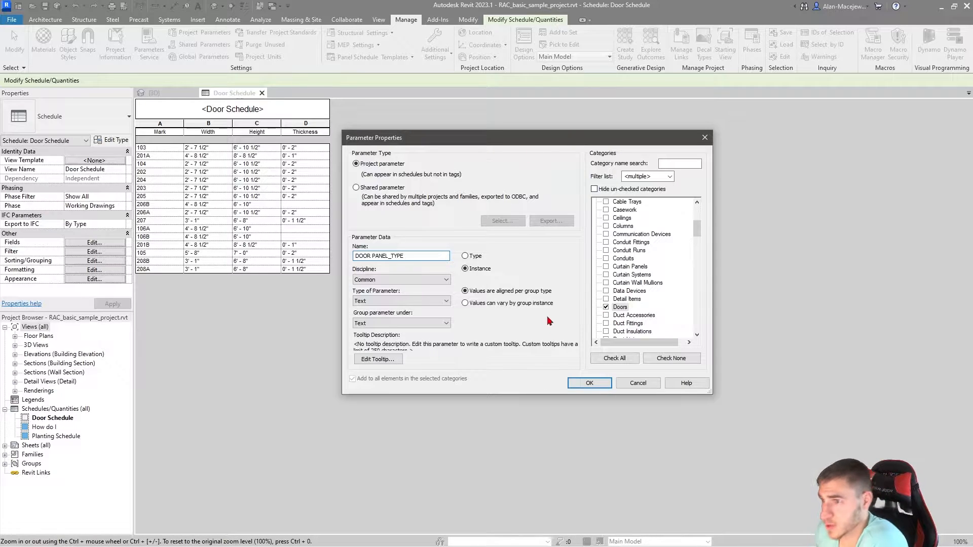
pyautogui.click(588, 382)
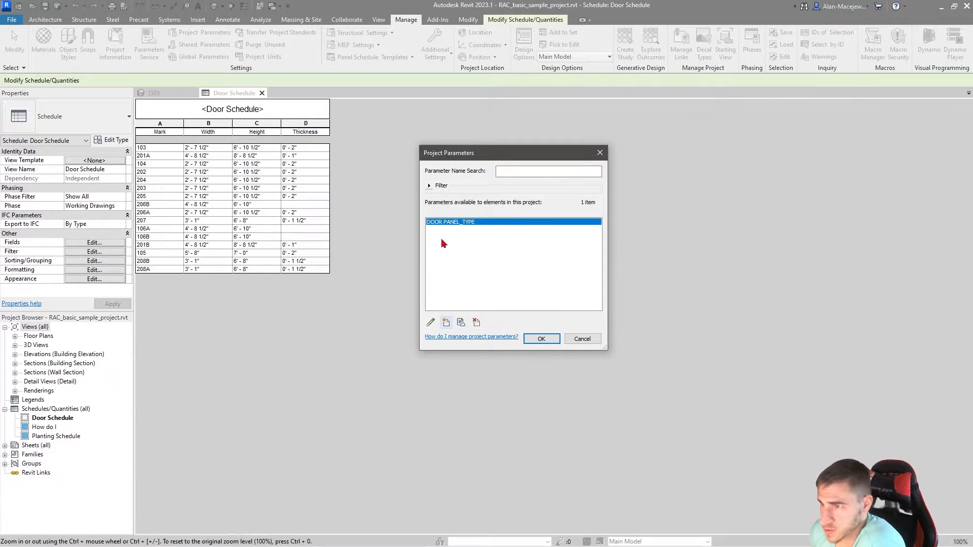
# Step: Create a Text instance project parameter named DOOR PANEL_MATERIAL for the Doors category
pyautogui.click(446, 323)
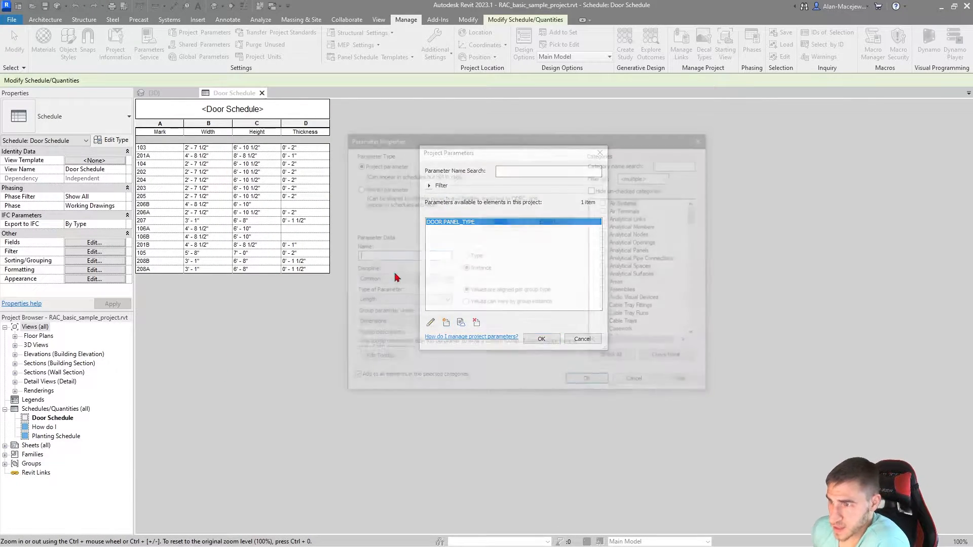
pyautogui.write('DOOR PANEL_MATERIAL')
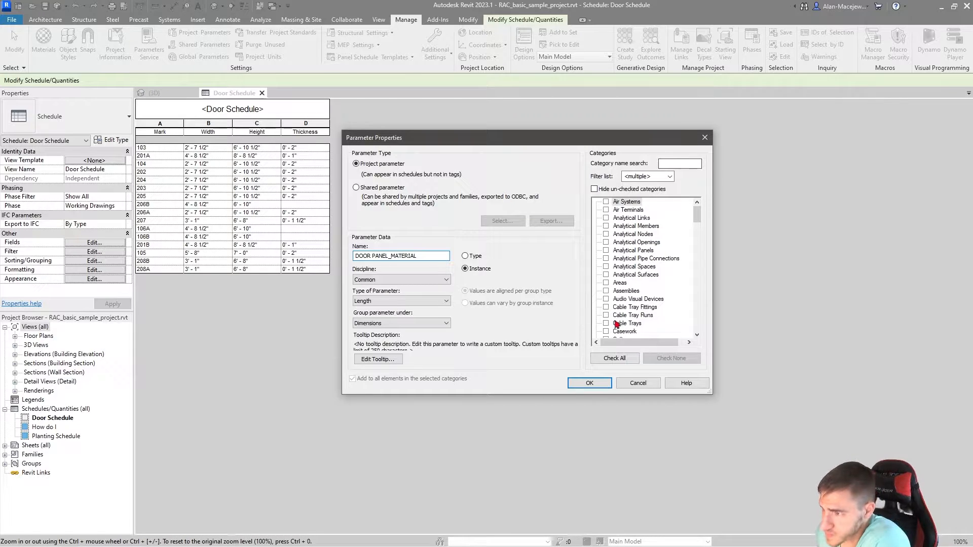
pyautogui.click(617, 323)
pyautogui.press('d')
pyautogui.press('d')
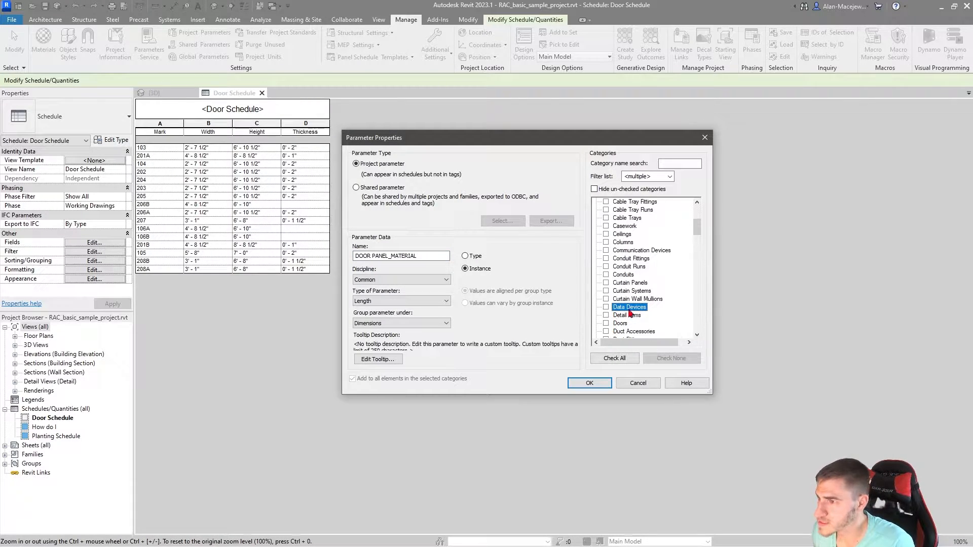
pyautogui.press('d')
pyautogui.click(391, 301)
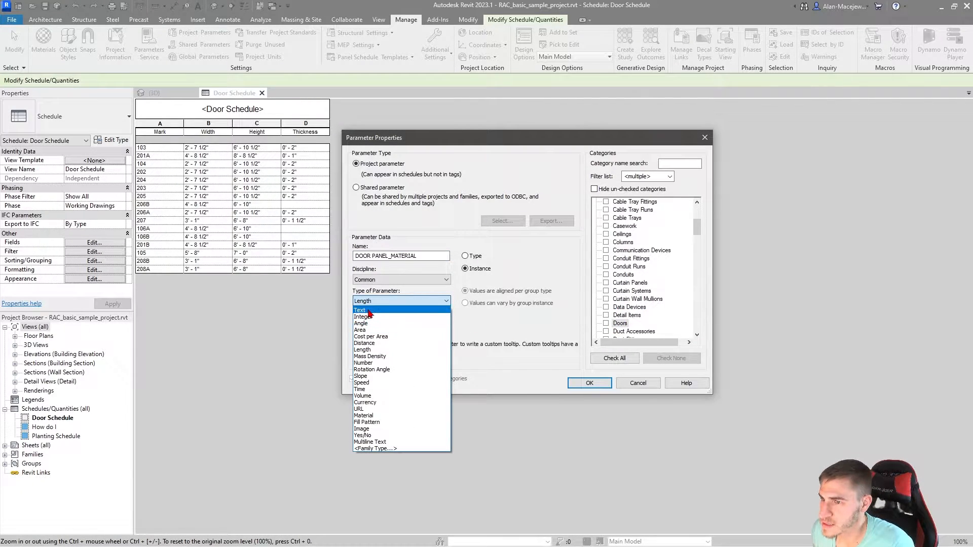
pyautogui.click(377, 310)
pyautogui.click(606, 324)
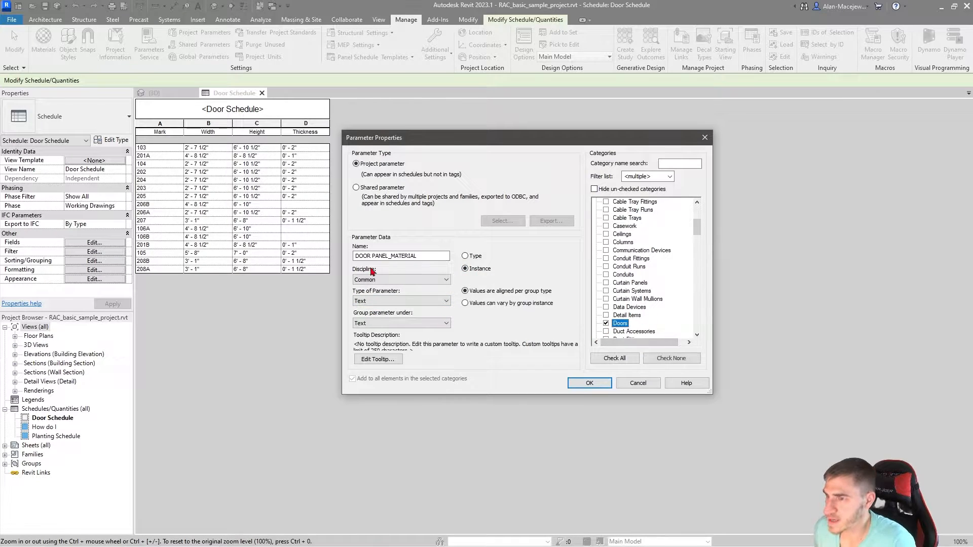
pyautogui.click(589, 384)
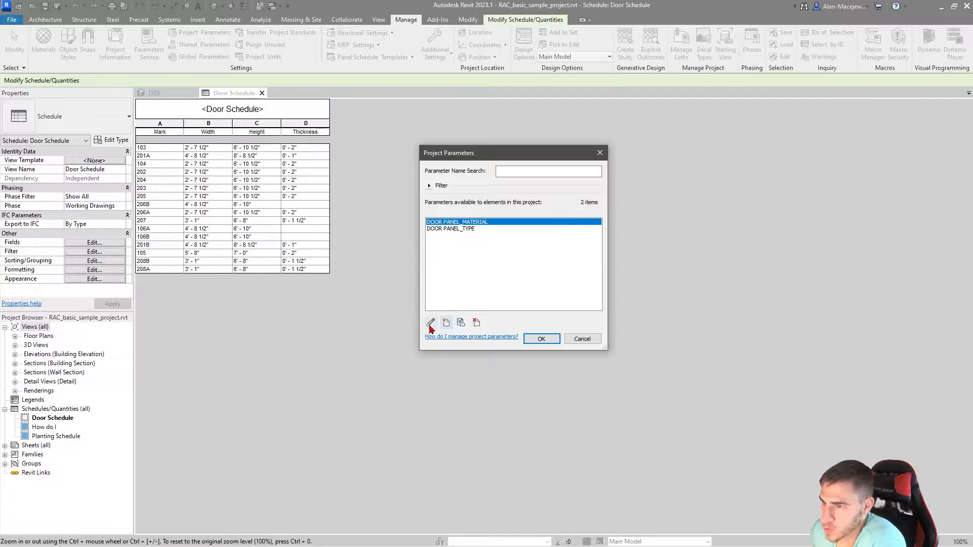
# Step: Start another new project parameter and name it DOOR PANEL_FINISH
pyautogui.click(446, 323)
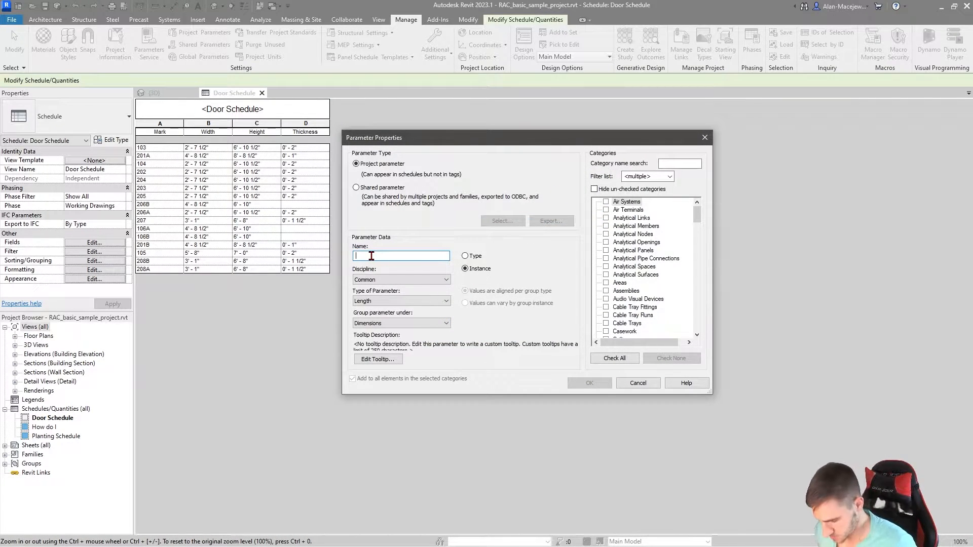
pyautogui.write('DOOR P')
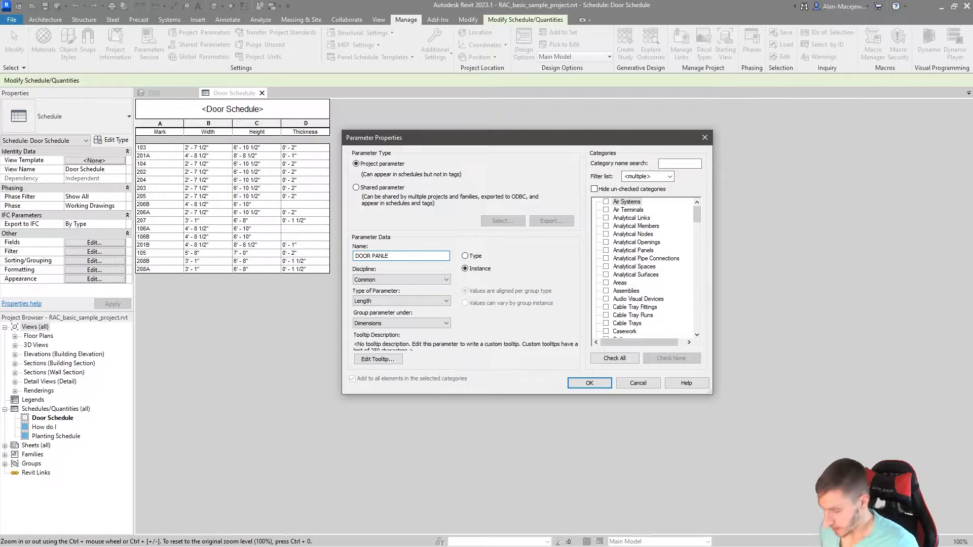
pyautogui.write('ANLE')
pyautogui.press('BackSpace')
pyautogui.press('BackSpace')
pyautogui.write('EL ')
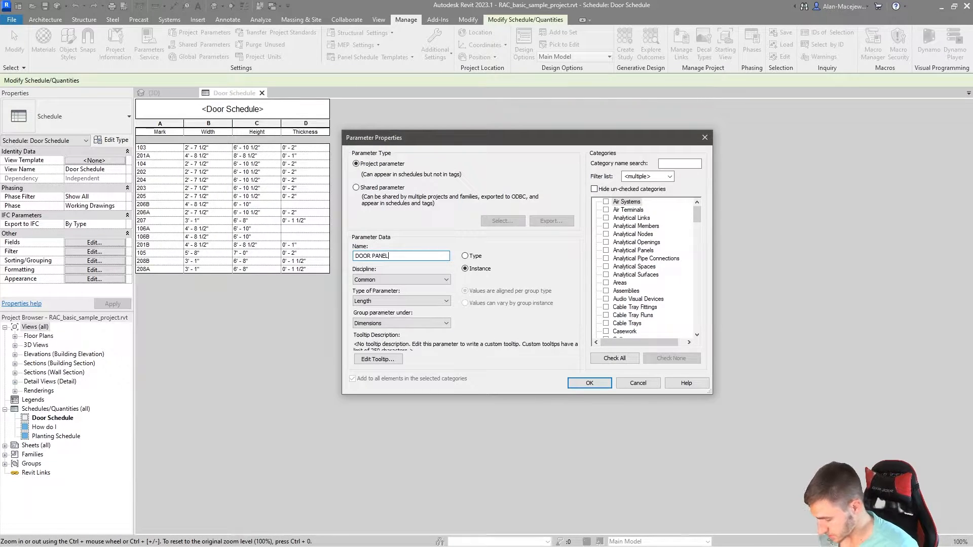
pyautogui.write('FINISH')
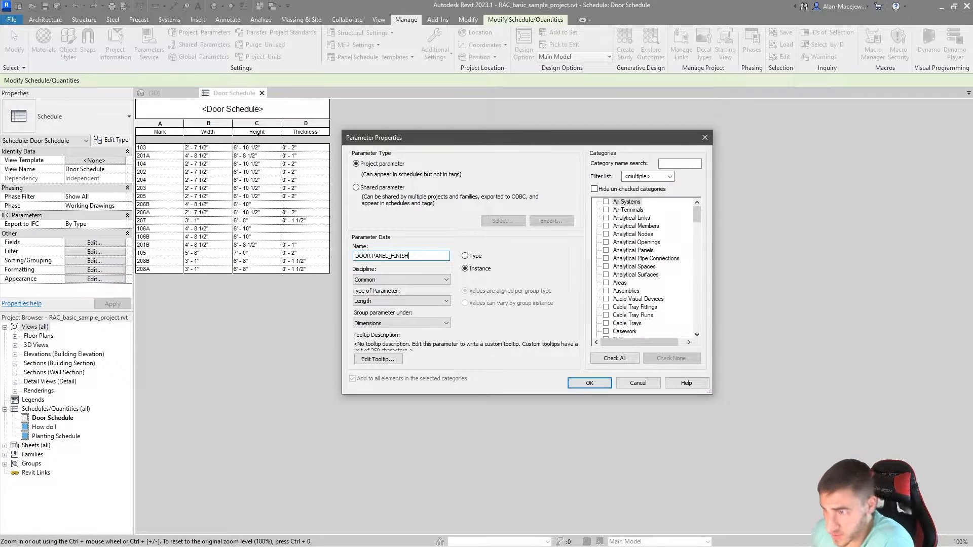
# Step: Assign DOOR PANEL_FINISH to the Doors category, set its type to Text and create the parameter
pyautogui.scroll(-3, 633, 284)
pyautogui.click(635, 283)
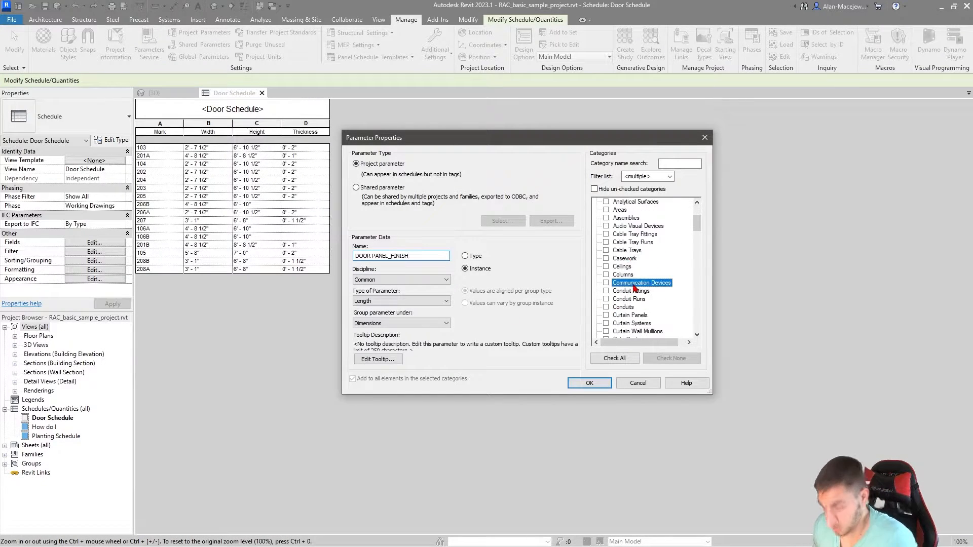
pyautogui.press('d')
pyautogui.scroll(-1, 619, 313)
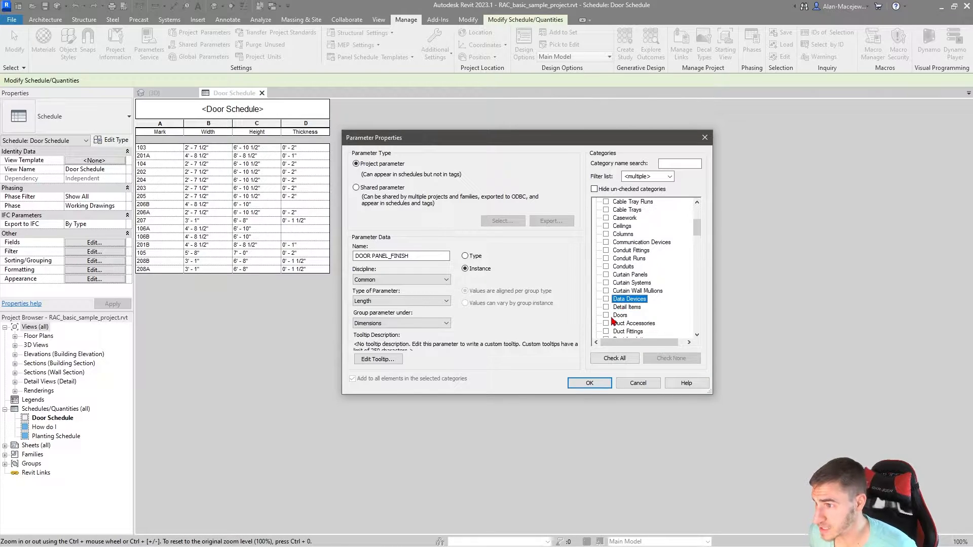
pyautogui.click(606, 315)
pyautogui.click(398, 301)
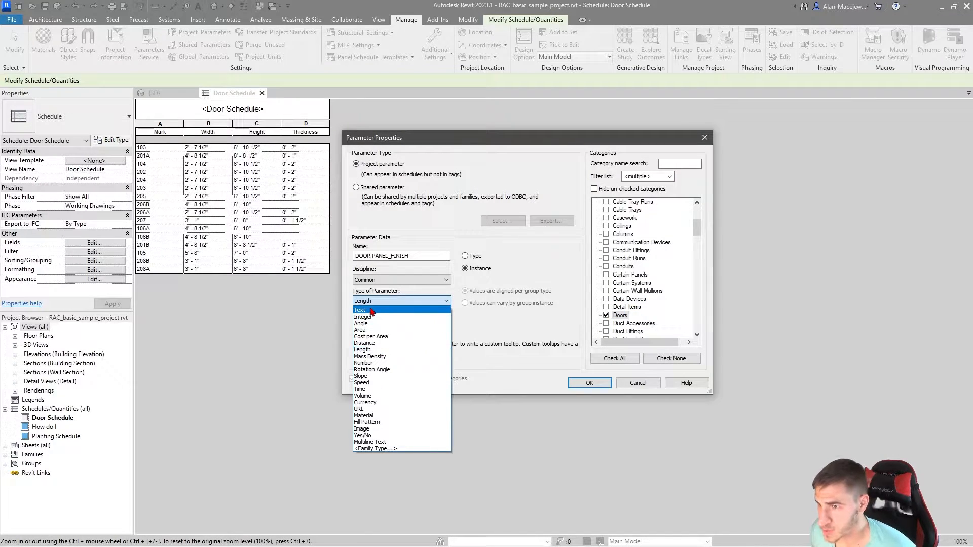
pyautogui.click(372, 311)
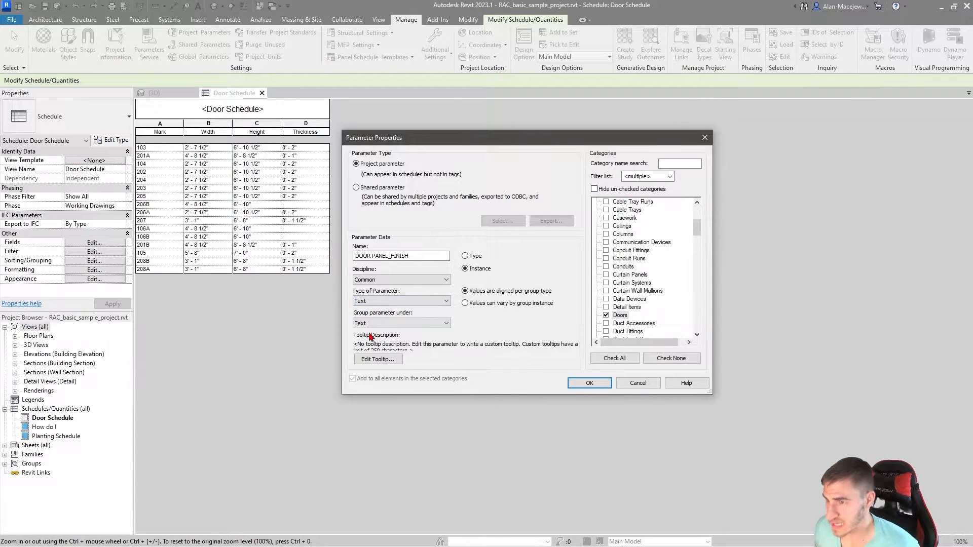
pyautogui.click(604, 384)
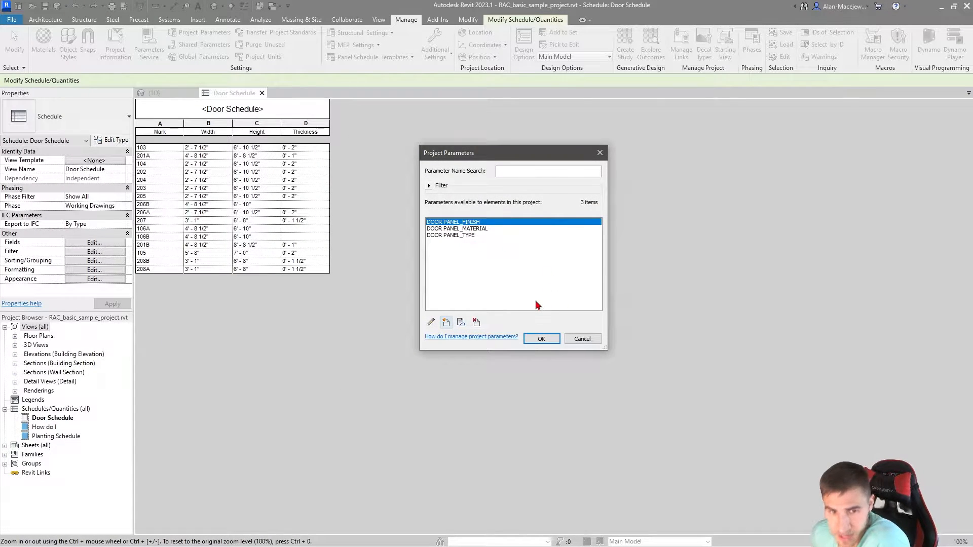
# Step: Create a Text instance project parameter named DOOR PANEL_GLAZING for the Doors category
pyautogui.click(448, 324)
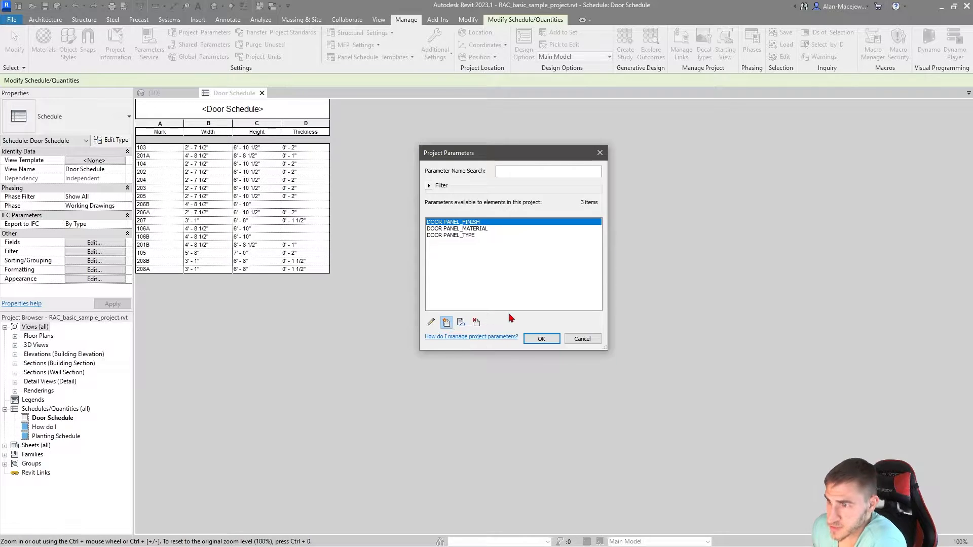
pyautogui.write('DOOR ')
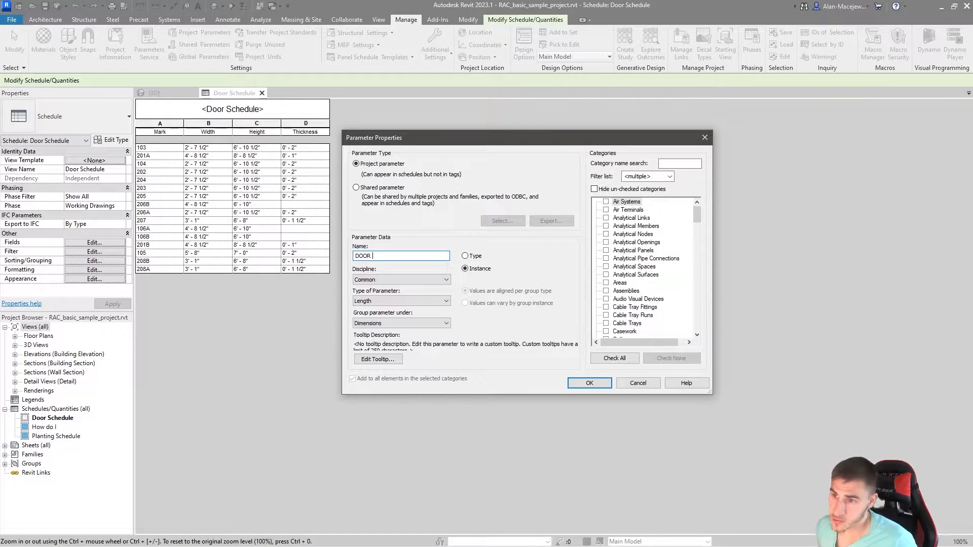
pyautogui.write('PANEL_GLAZING')
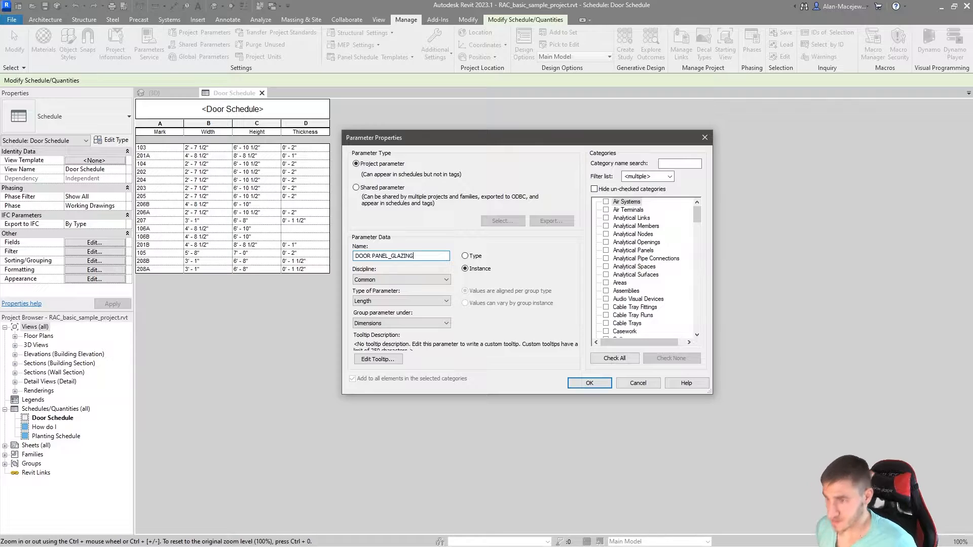
pyautogui.click(399, 301)
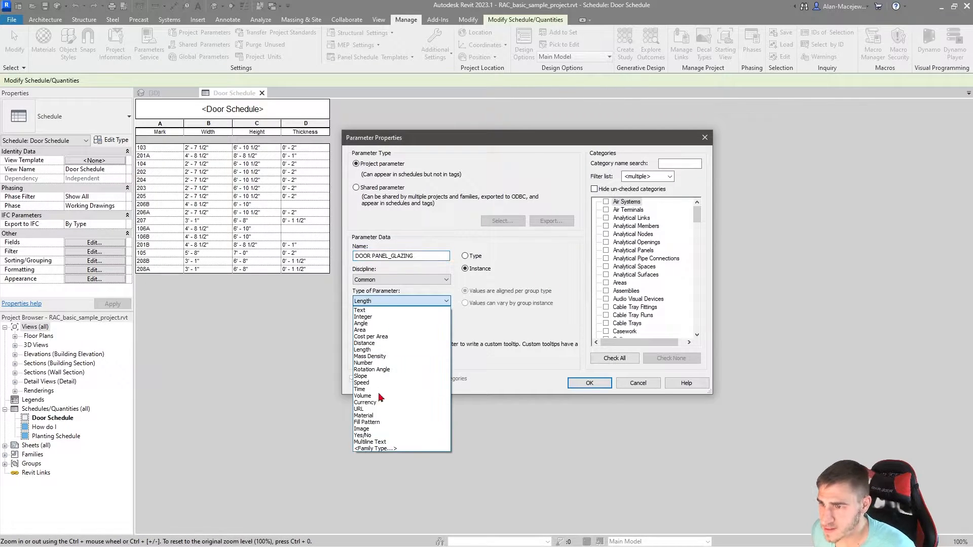
pyautogui.click(360, 310)
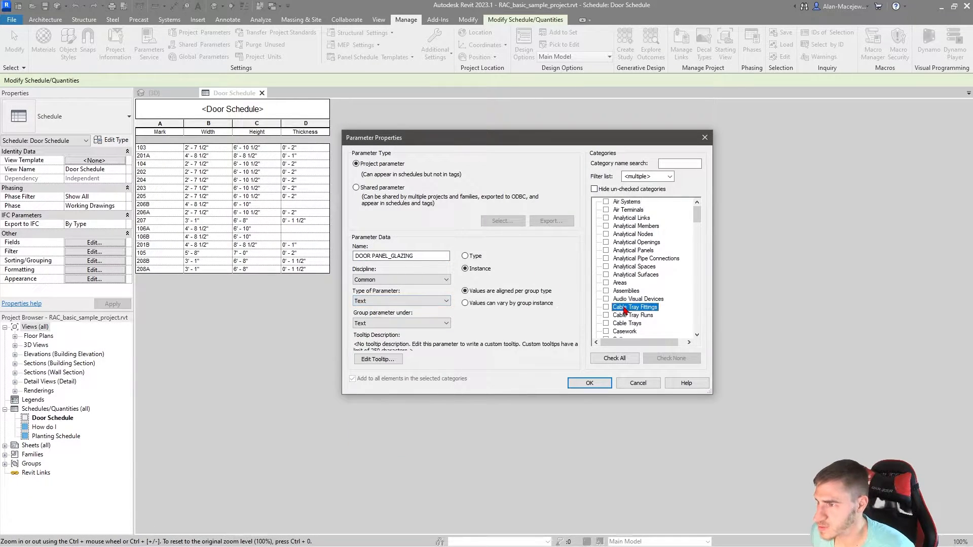
pyautogui.scroll(-4, 640, 314)
pyautogui.scroll(-2, 640, 315)
pyautogui.click(607, 308)
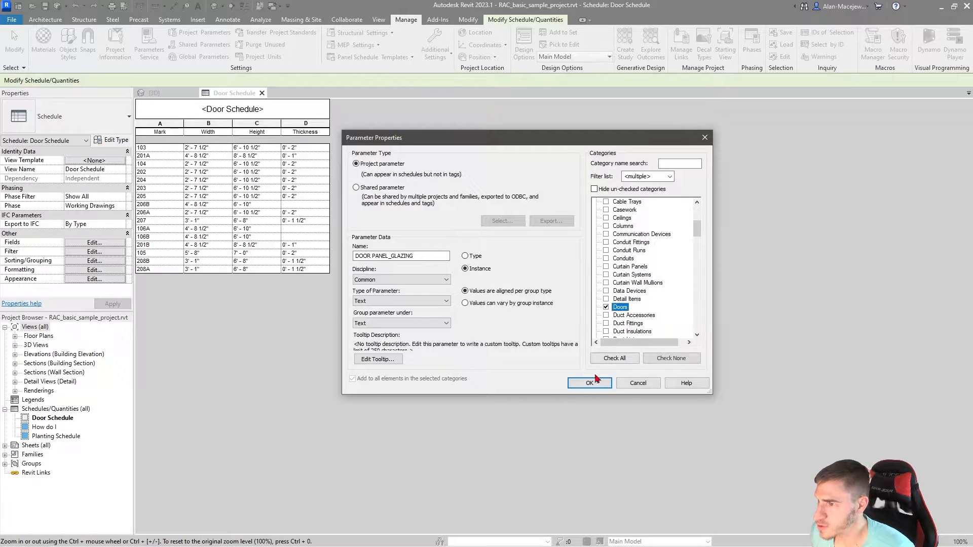
pyautogui.click(590, 383)
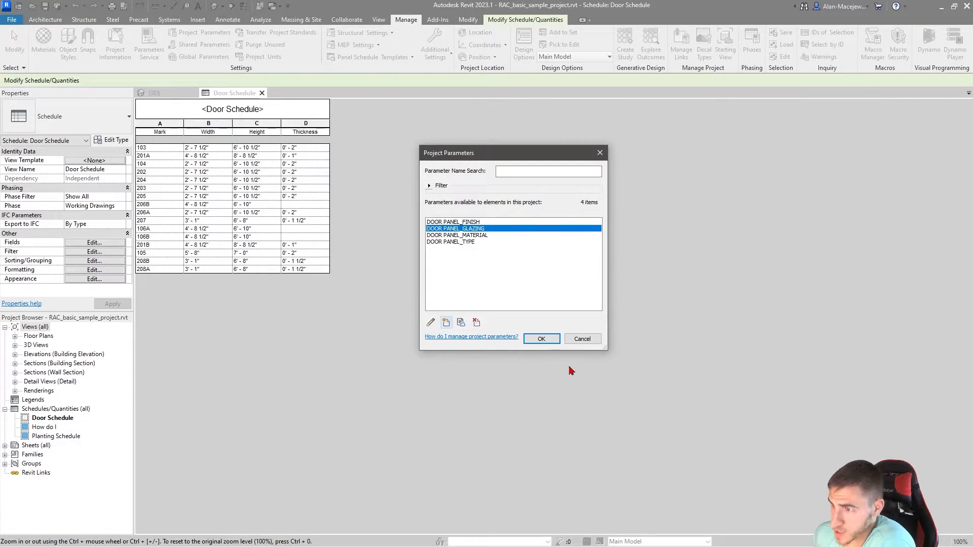
# Step: Accept the new project parameters and add the DOOR PANEL_TYPE field to the door schedule after Thickness
pyautogui.click(542, 339)
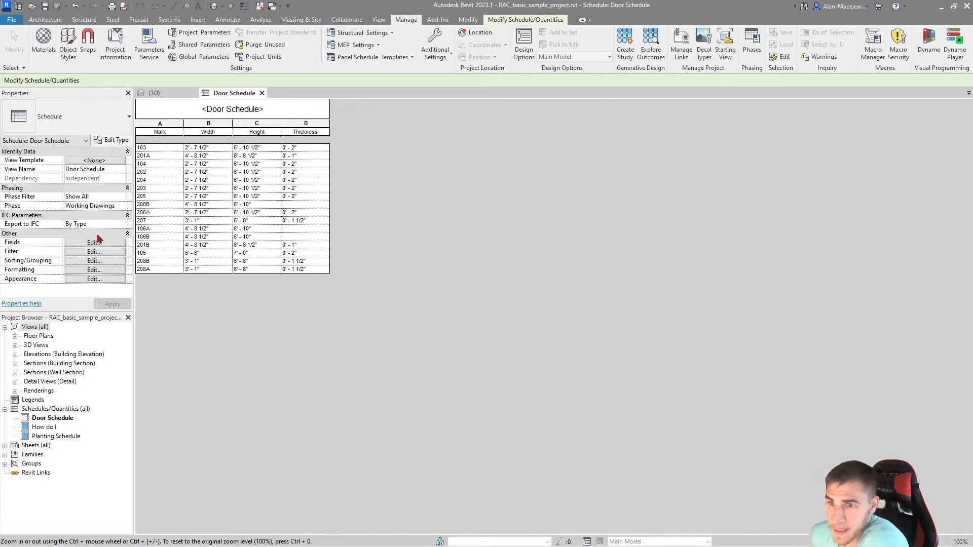
pyautogui.click(113, 243)
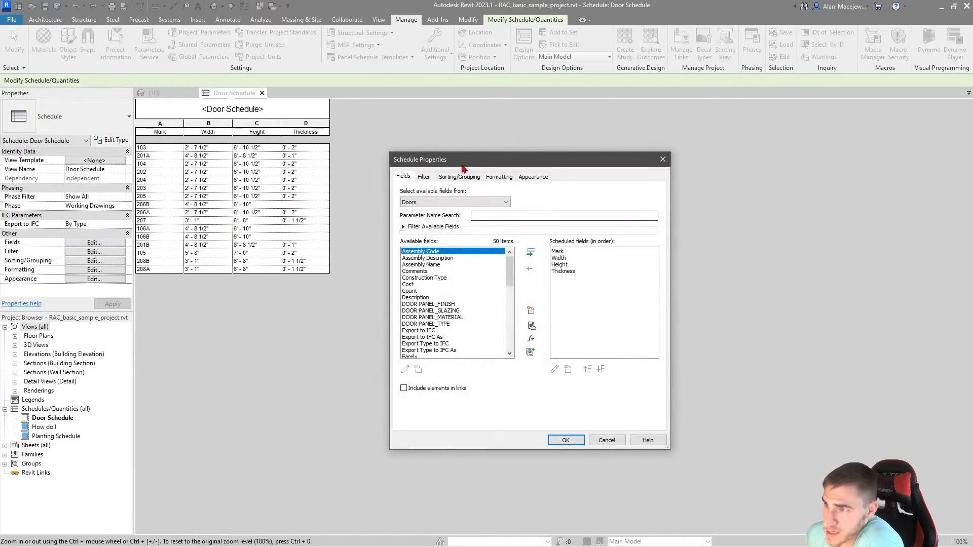
pyautogui.moveTo(463, 166); pyautogui.dragTo(477, 163)
pyautogui.scroll(-2, 449, 301)
pyautogui.click(447, 259)
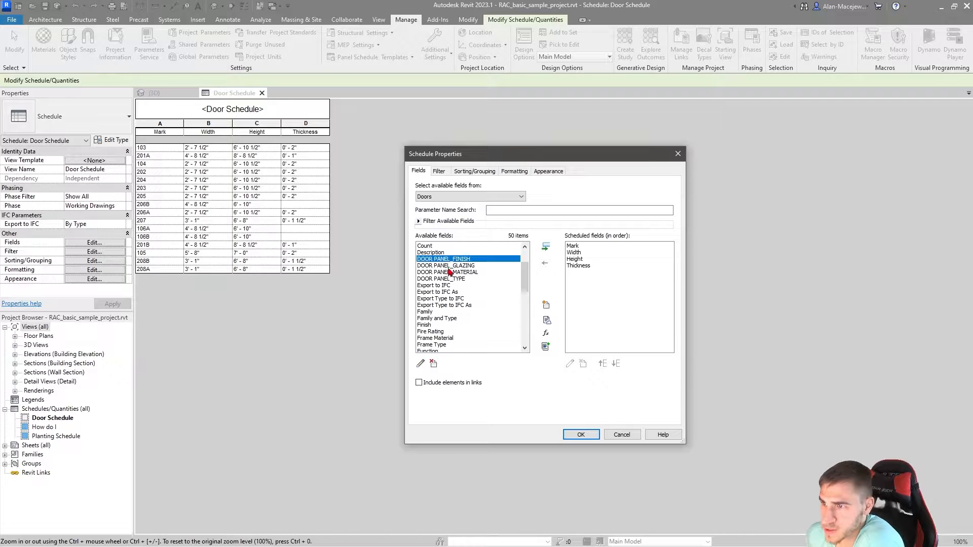
pyautogui.click(448, 273)
pyautogui.click(446, 279)
pyautogui.click(444, 260)
pyautogui.click(445, 279)
pyautogui.click(445, 273)
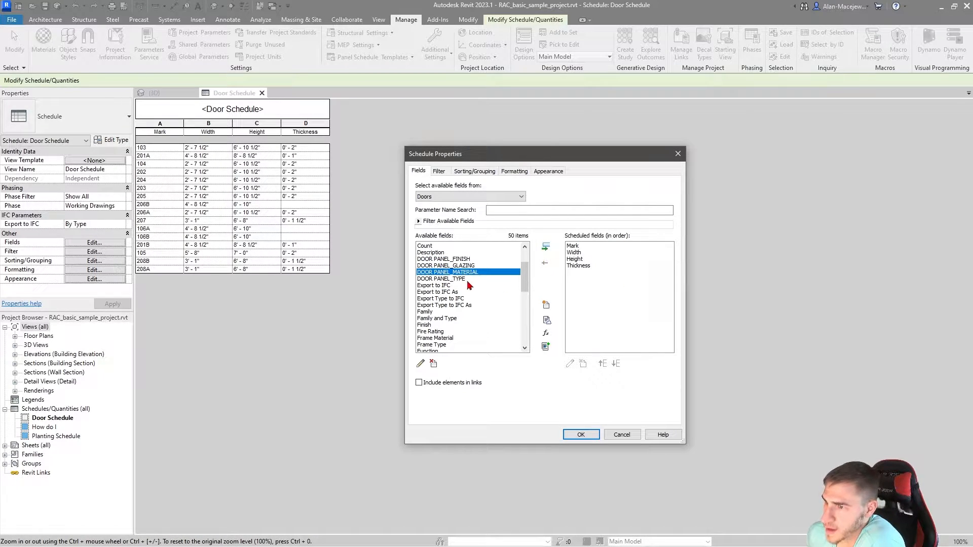
pyautogui.click(467, 279)
pyautogui.click(545, 247)
# Step: Add the DOOR PANEL_MATERIAL, DOOR PANEL_FINISH and DOOR PANEL_GLAZING fields to the schedule in that order and apply them
pyautogui.click(463, 273)
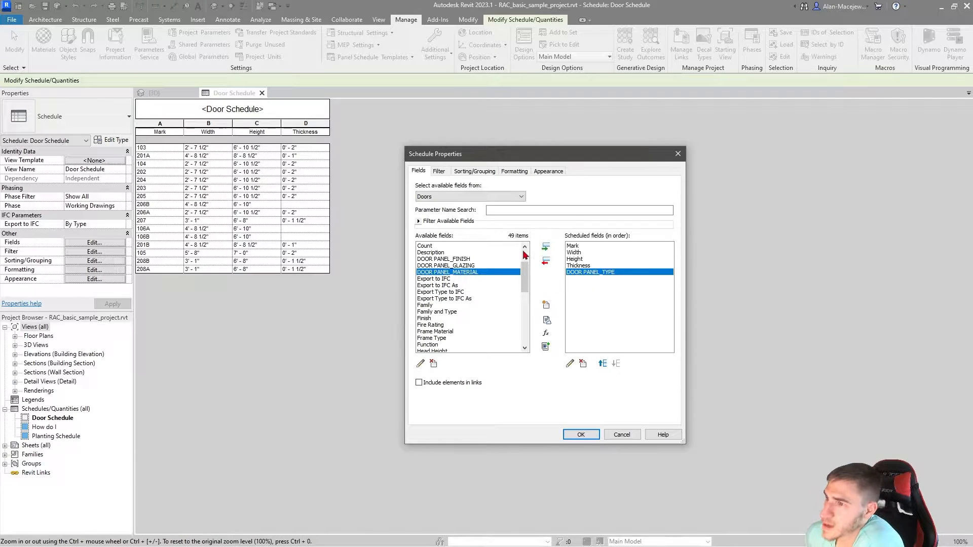
pyautogui.click(545, 247)
pyautogui.click(484, 259)
pyautogui.click(546, 247)
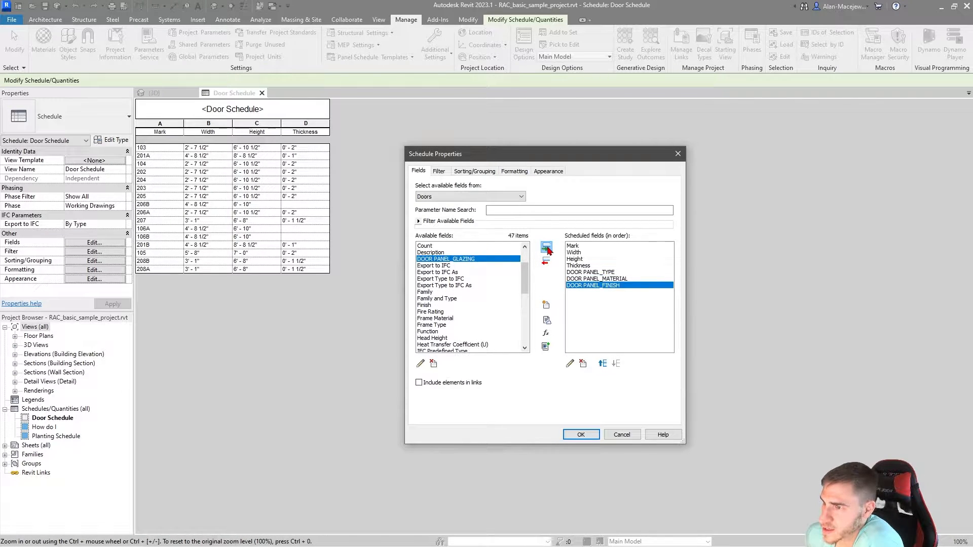
pyautogui.click(546, 247)
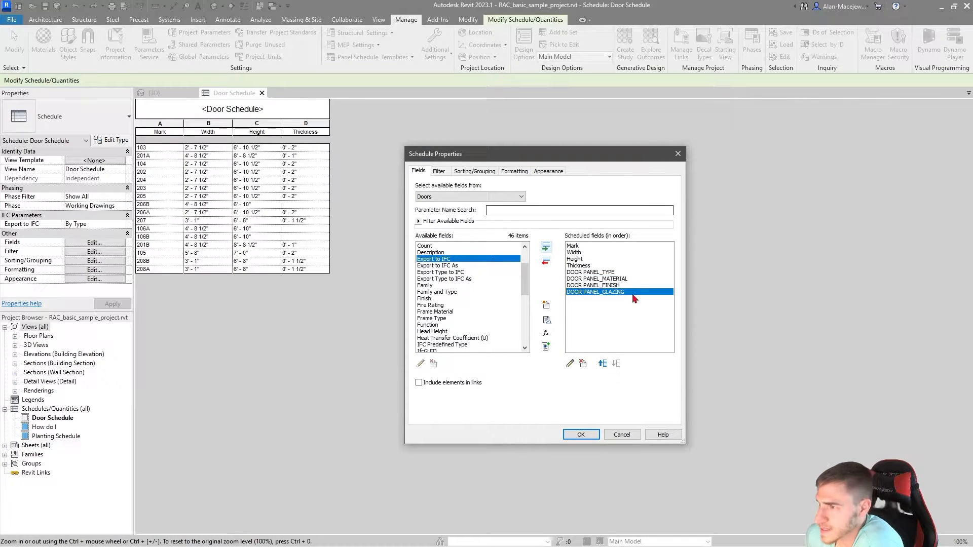
pyautogui.click(578, 436)
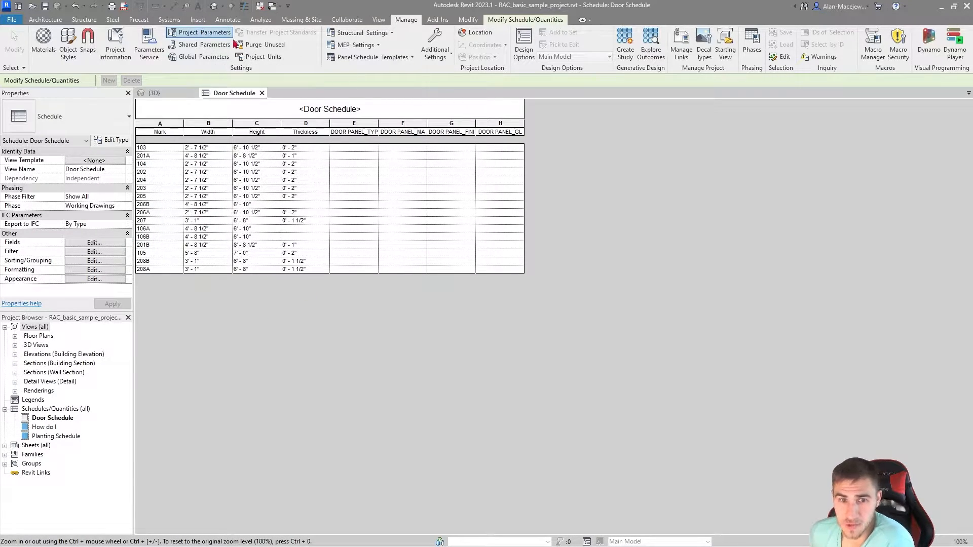
# Step: Start a new project parameter and name it DOOR FRAME
pyautogui.click(200, 32)
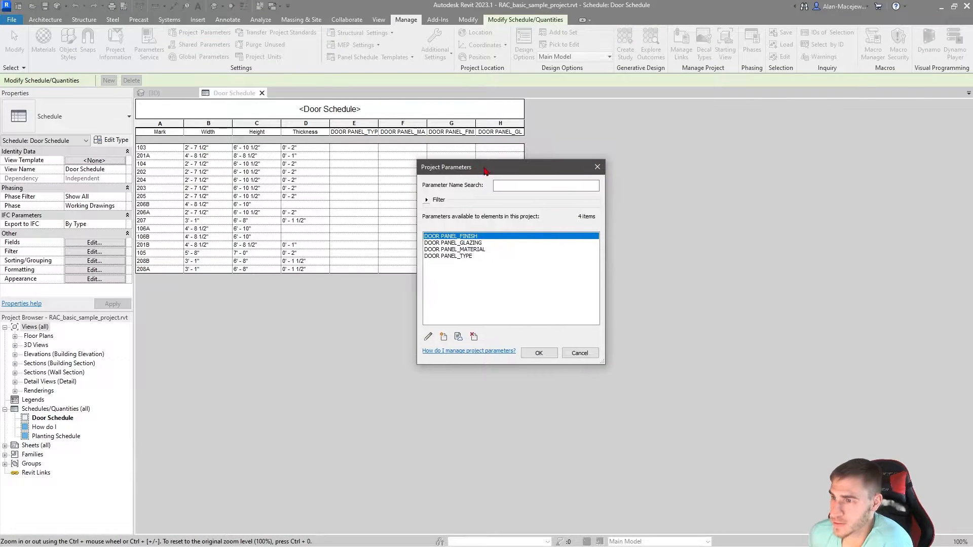
pyautogui.click(444, 336)
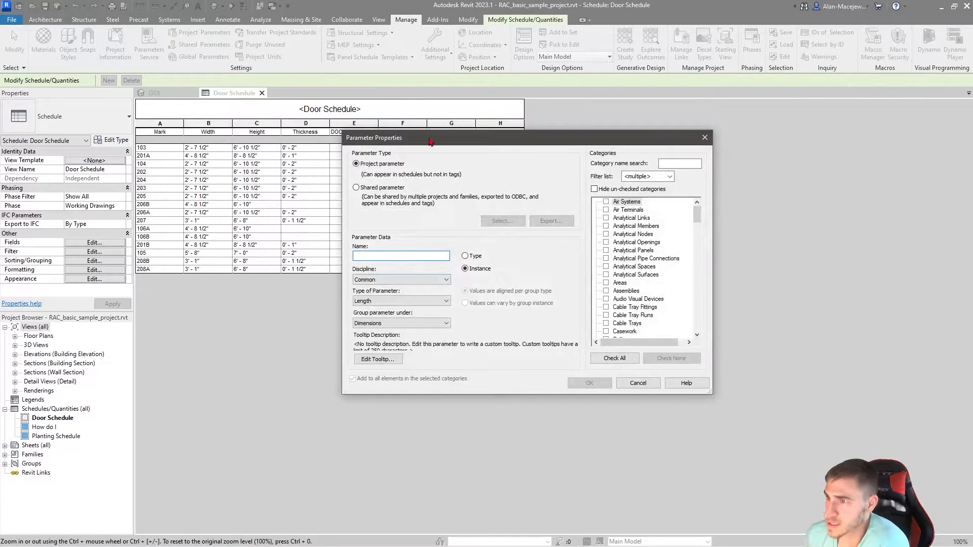
pyautogui.moveTo(431, 141); pyautogui.dragTo(443, 174)
pyautogui.write('D')
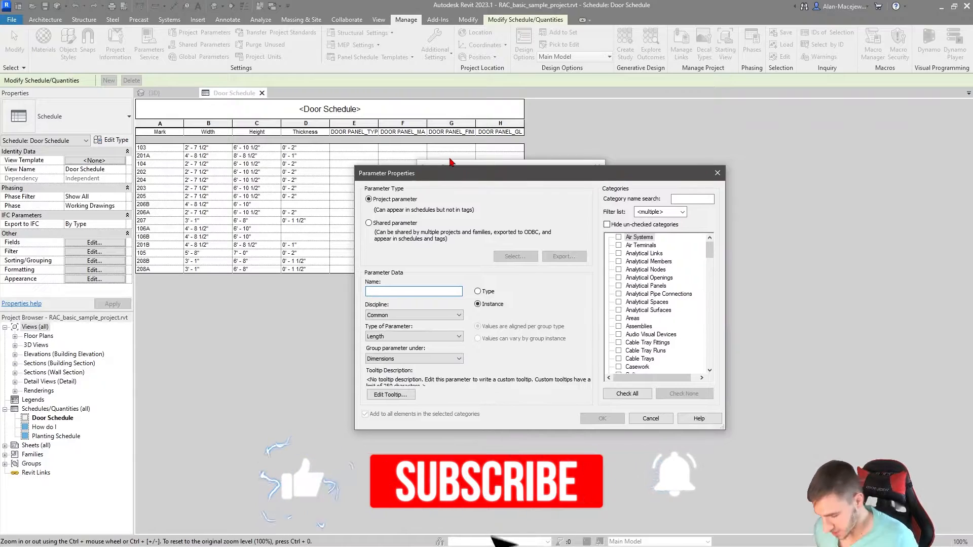
pyautogui.write('OOR')
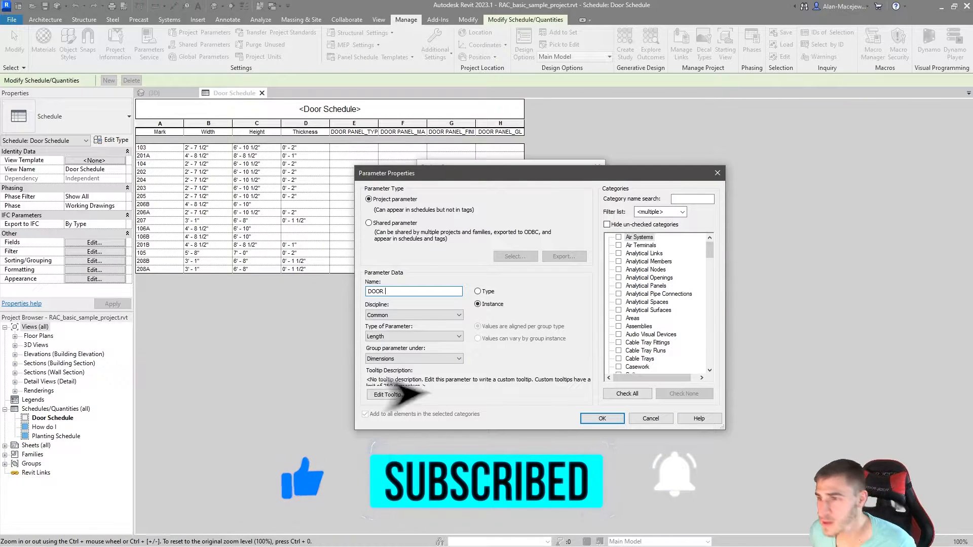
pyautogui.write(' FRAME')
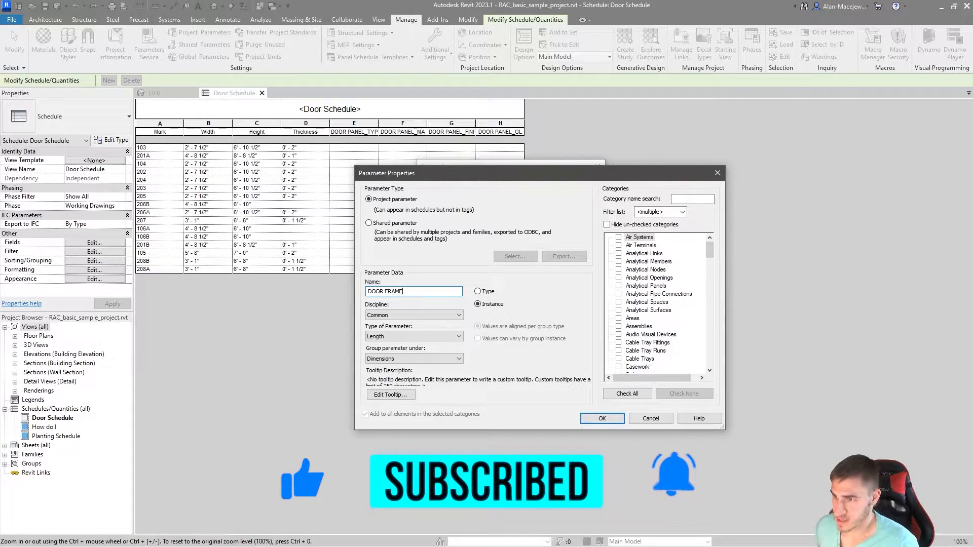
# Step: Assign the DOOR FRAME parameter to the Doors category and set its type to Text
pyautogui.click(641, 342)
pyautogui.press('d')
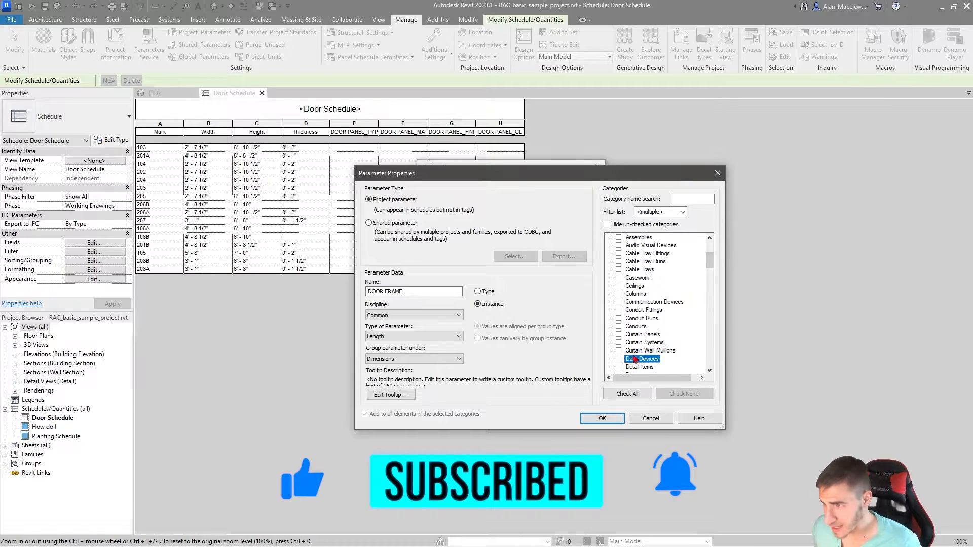
pyautogui.scroll(-1, 631, 356)
pyautogui.click(620, 343)
pyautogui.click(393, 337)
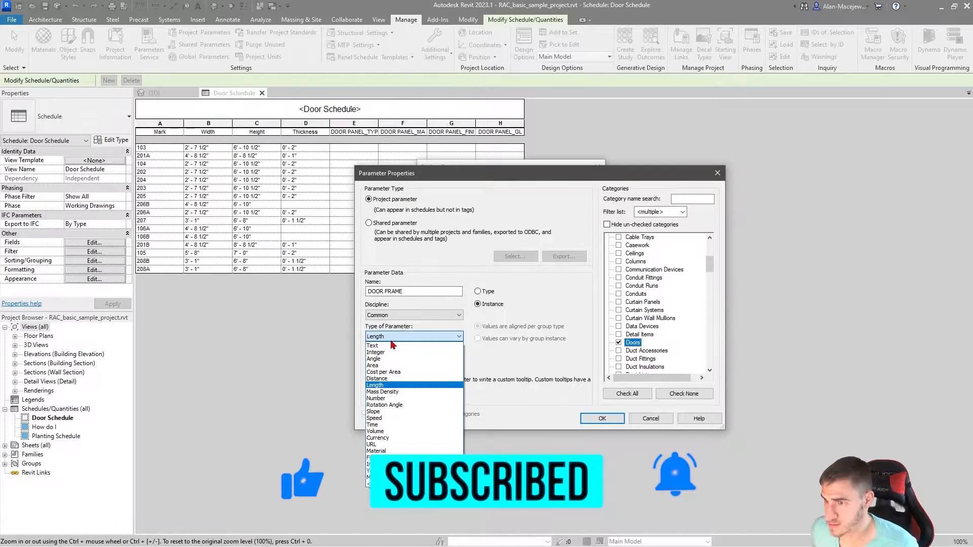
pyautogui.click(373, 346)
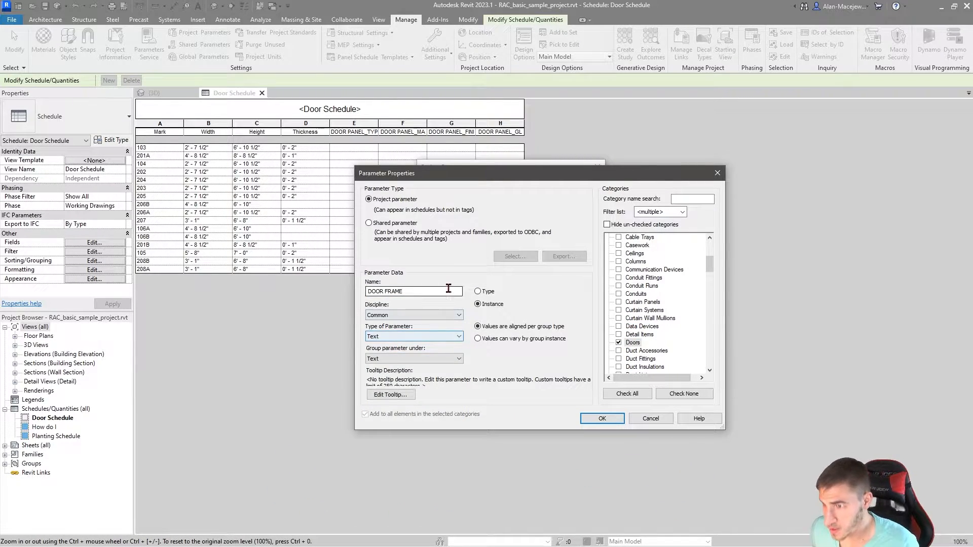
# Step: Extend the parameter name to DOOR FRAME_TYPE and create the parameter
pyautogui.click(420, 292)
pyautogui.write('_T')
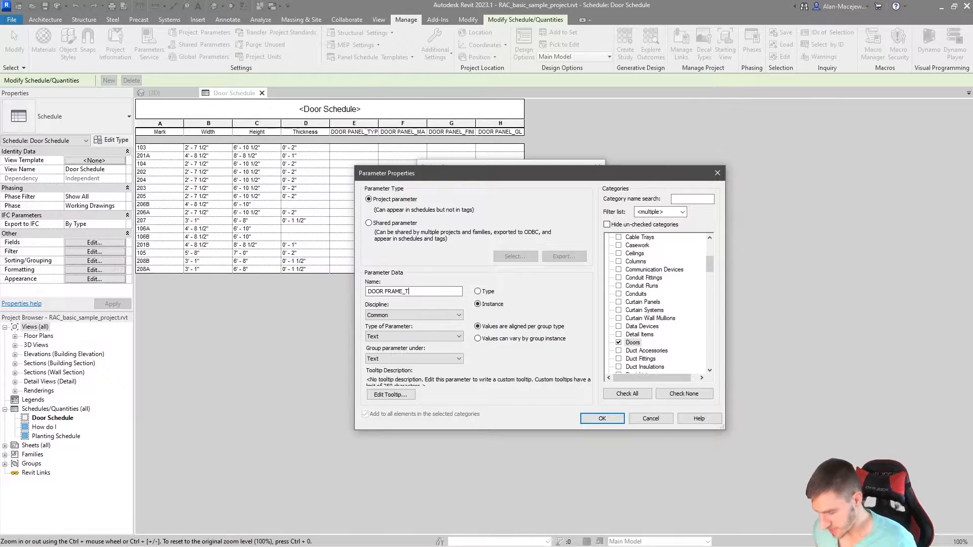
pyautogui.write('YPR')
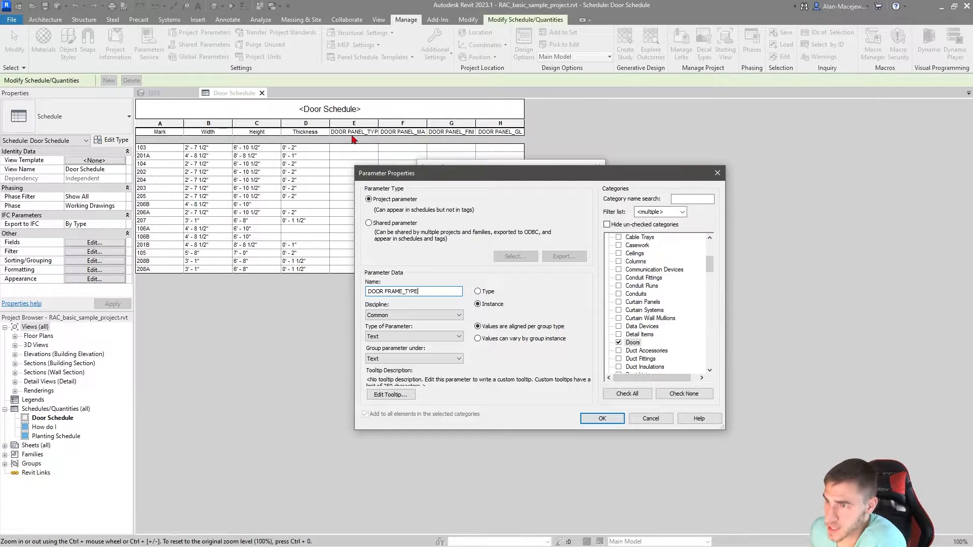
pyautogui.click(602, 418)
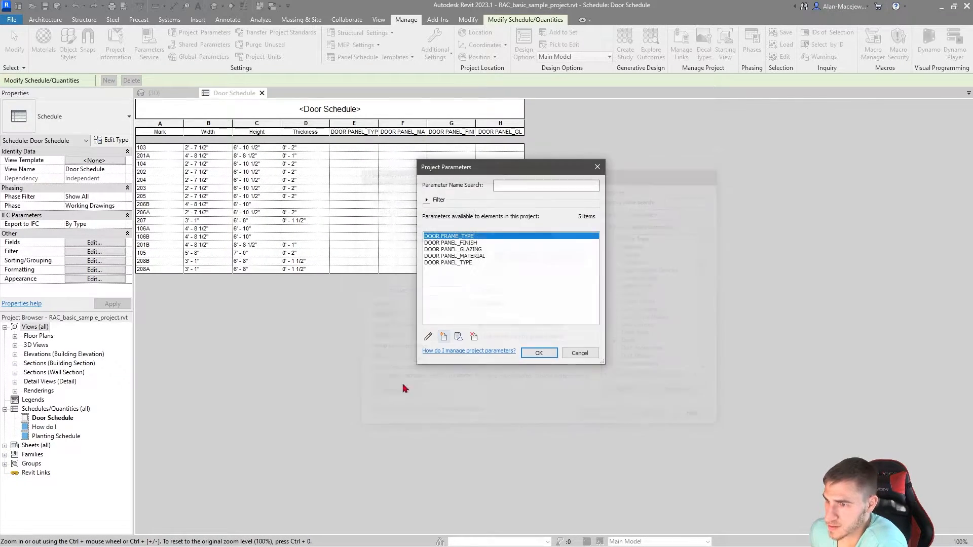
# Step: Start another new project parameter and name it DOOR TYPE_MATERIAL
pyautogui.click(443, 337)
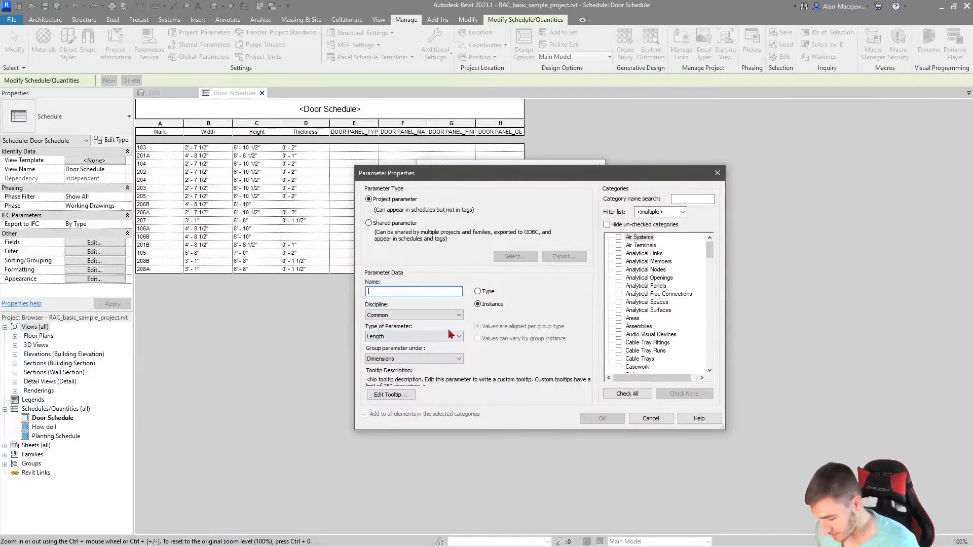
pyautogui.write('DOOR ')
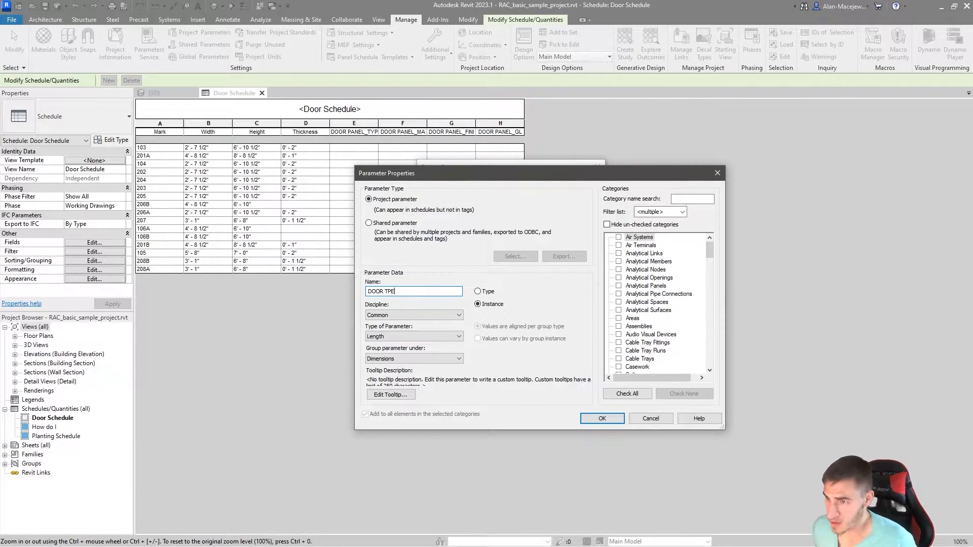
pyautogui.write('TYP')
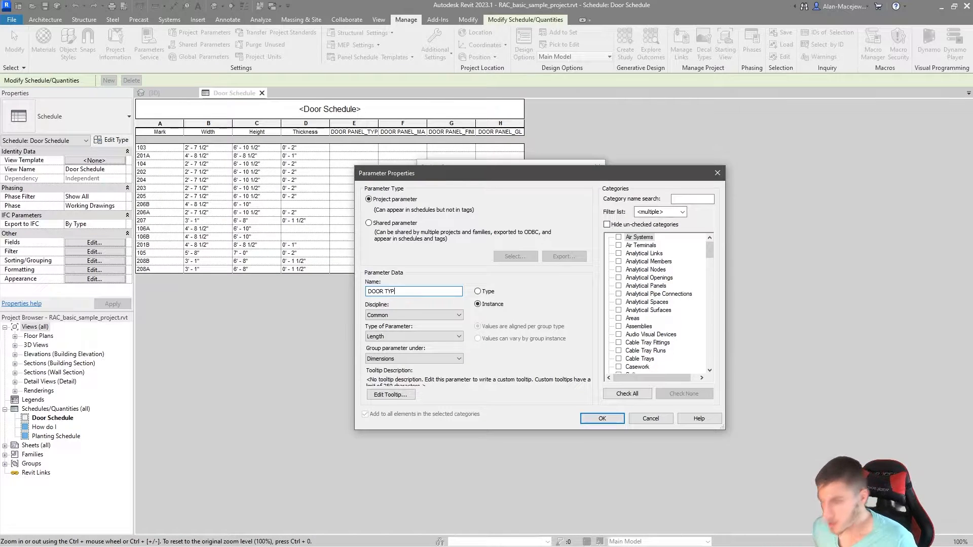
pyautogui.write('E')
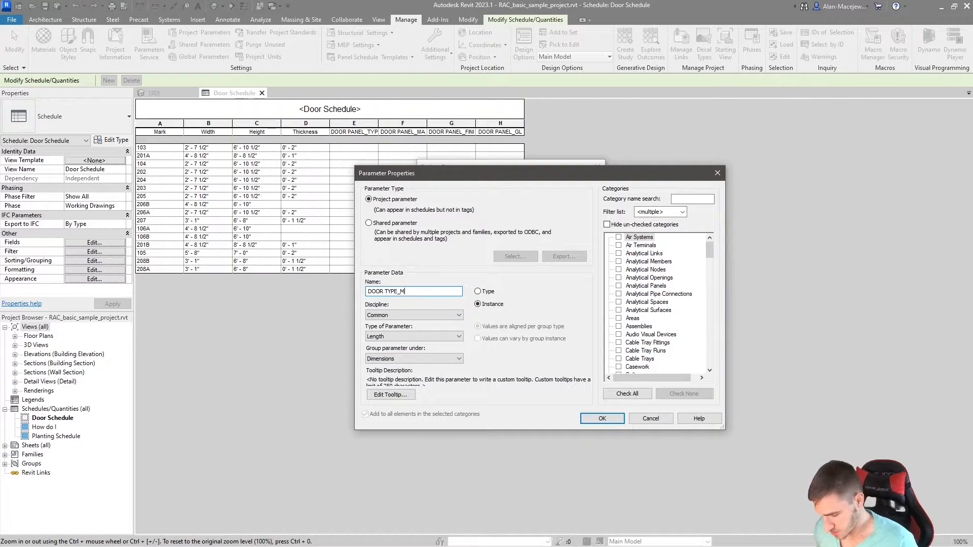
pyautogui.write('MATERIAL')
# Step: Set DOOR TYPE_MATERIAL to the Text type, assign it to the Doors category and create the parameter
pyautogui.click(406, 338)
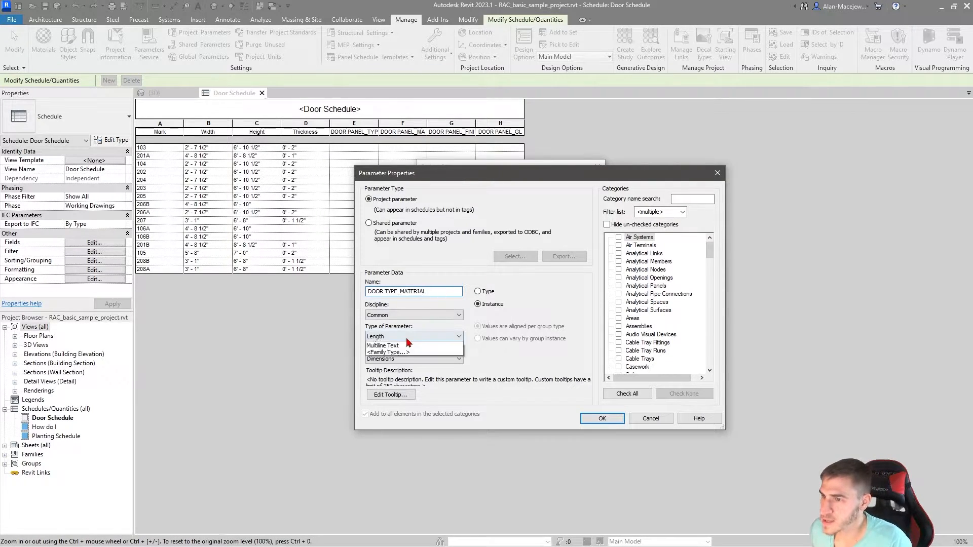
pyautogui.click(396, 347)
pyautogui.click(632, 342)
pyautogui.press('s')
pyautogui.press('a')
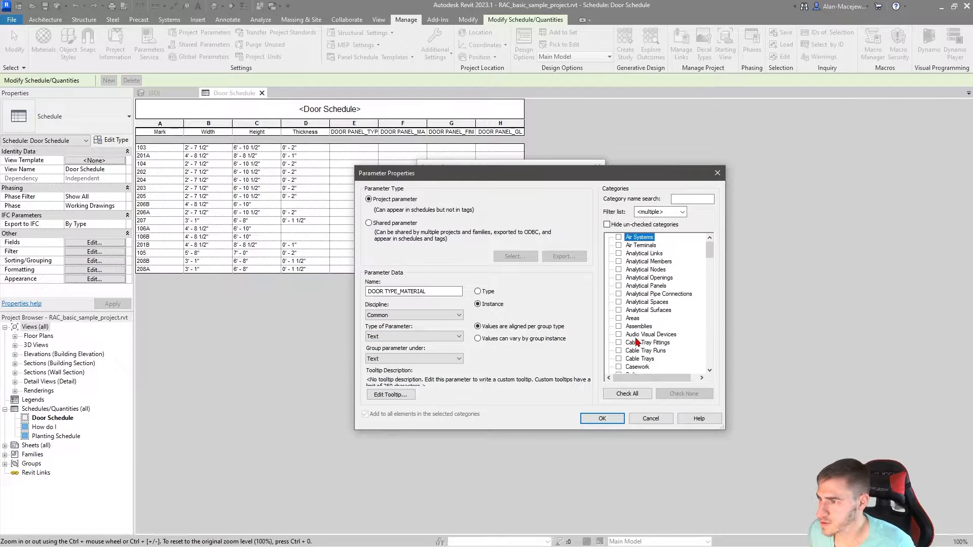
pyautogui.press('d')
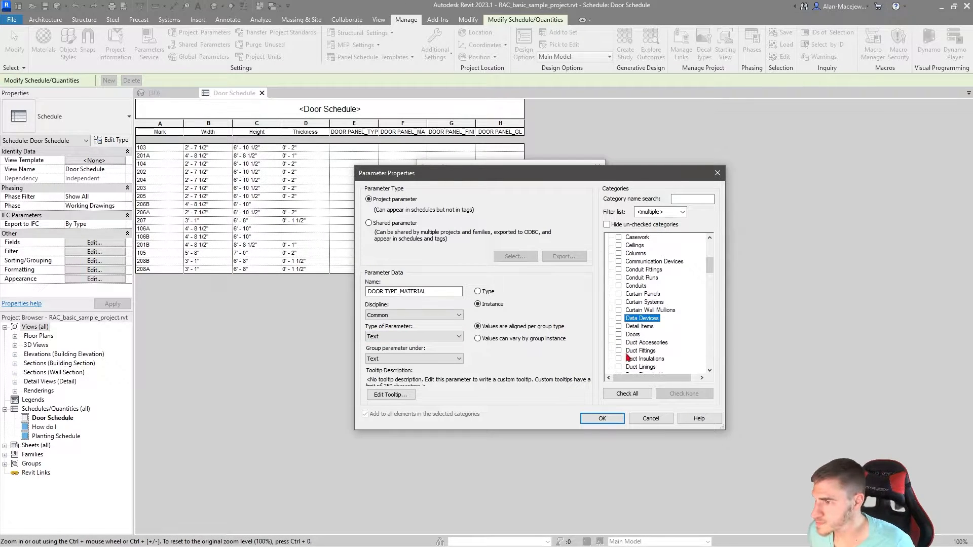
pyautogui.click(619, 335)
pyautogui.click(602, 419)
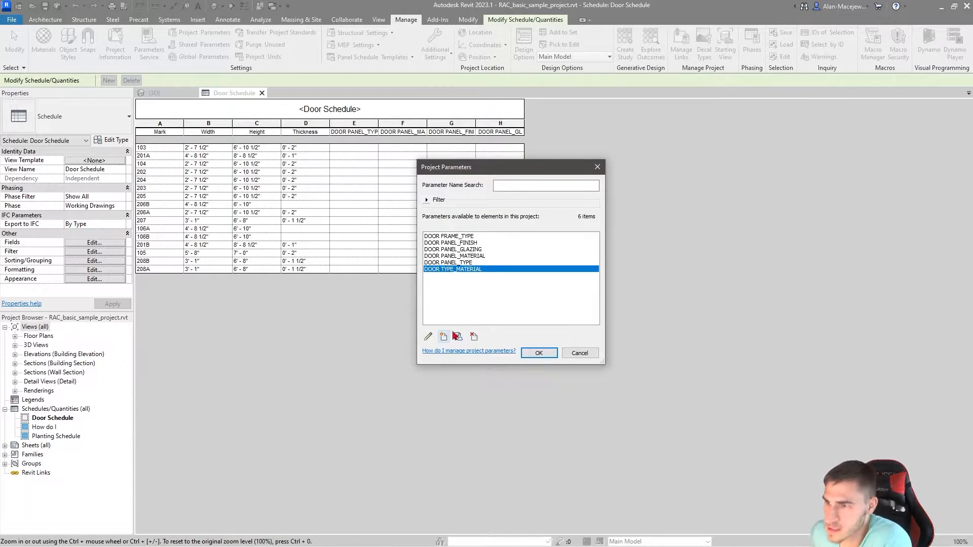
# Step: Start a further project parameter and name it DOOR FRAME_FINISH
pyautogui.click(444, 336)
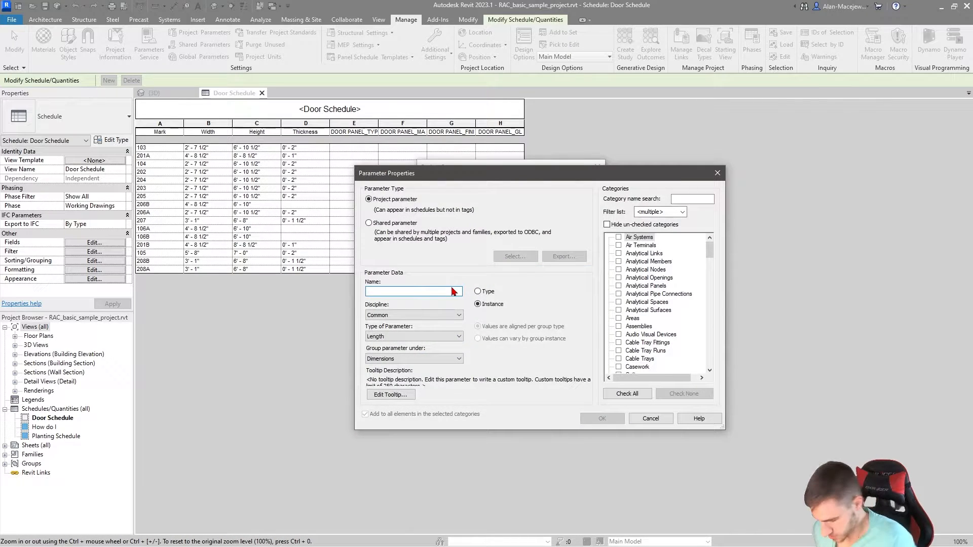
pyautogui.write('DOOR')
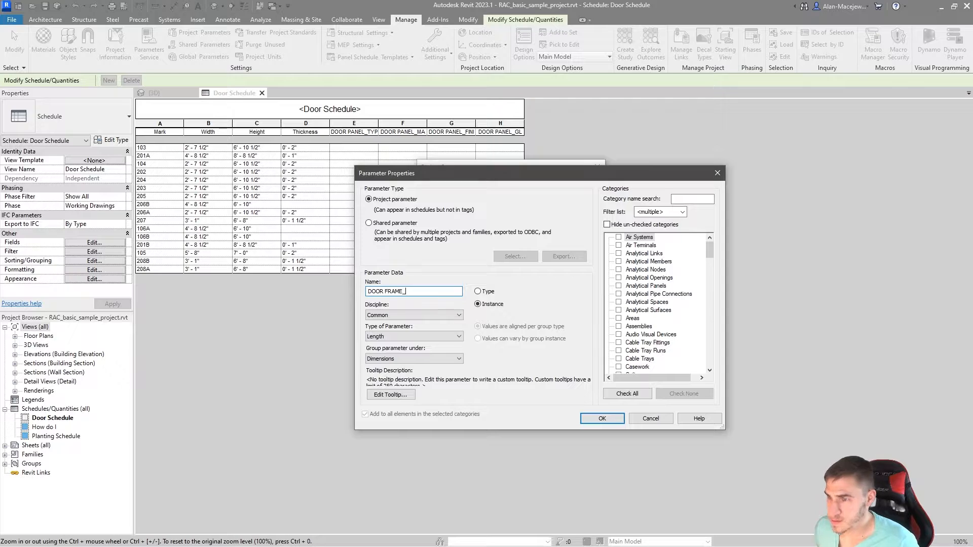
pyautogui.write('FRAME_')
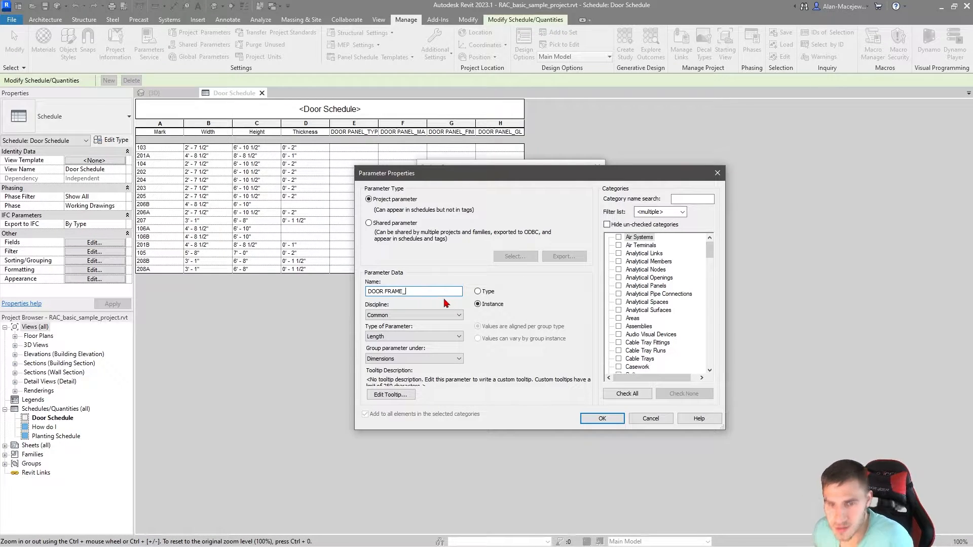
pyautogui.write('FINISH')
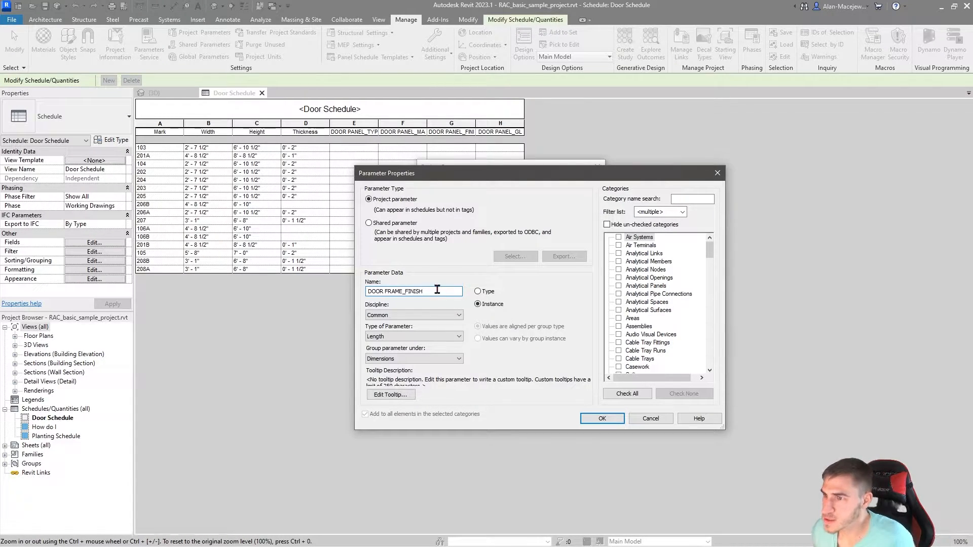
# Step: Assign DOOR FRAME_FINISH to the Doors category, set its type to Text and create the parameter
pyautogui.scroll(-4, 653, 330)
pyautogui.click(641, 359)
pyautogui.scroll(-1, 622, 364)
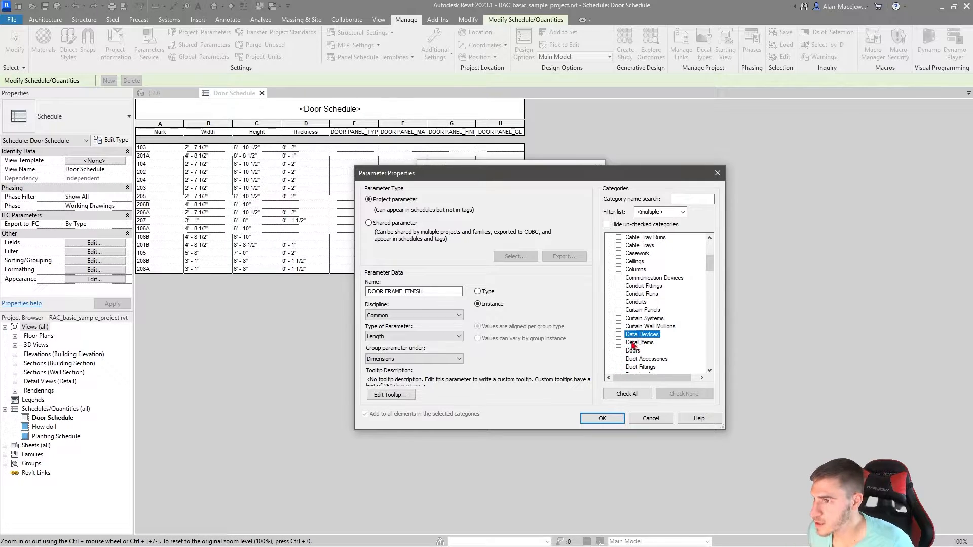
pyautogui.click(619, 350)
pyautogui.click(388, 336)
pyautogui.click(388, 346)
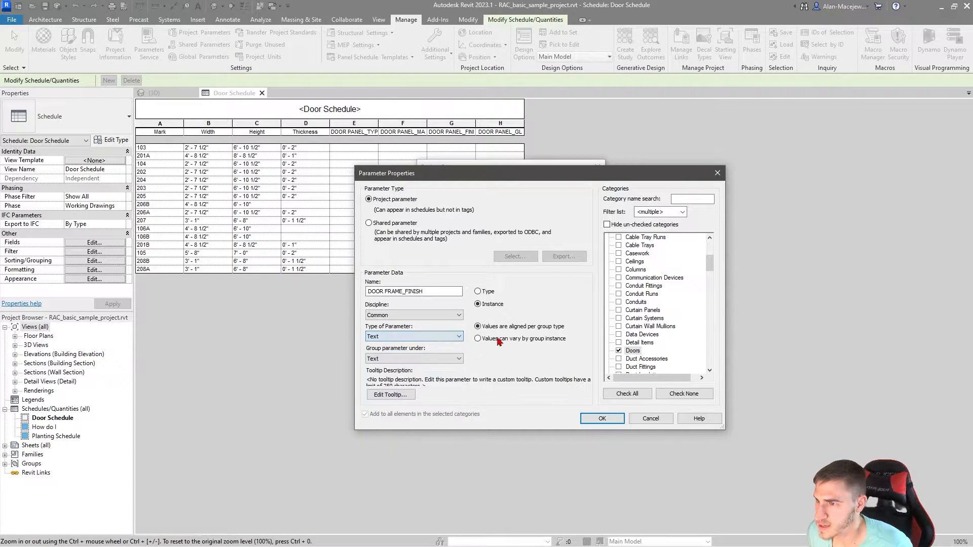
pyautogui.click(602, 418)
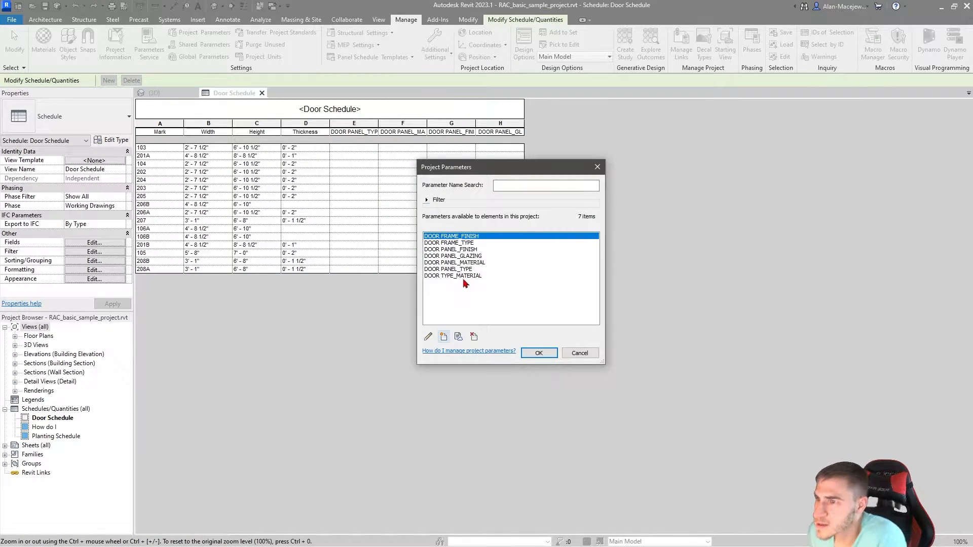
# Step: Rename the project parameter DOOR TYPE_MATERIAL as DOOR FRAME_MATERIAL and accept the project parameter changes
pyautogui.click(449, 277)
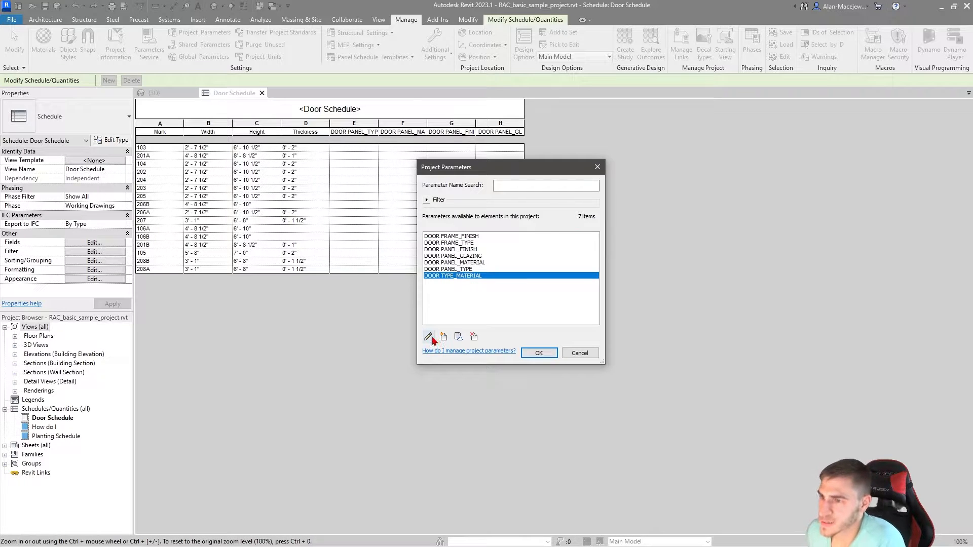
pyautogui.doubleClick(456, 276)
pyautogui.moveTo(398, 291); pyautogui.dragTo(392, 290)
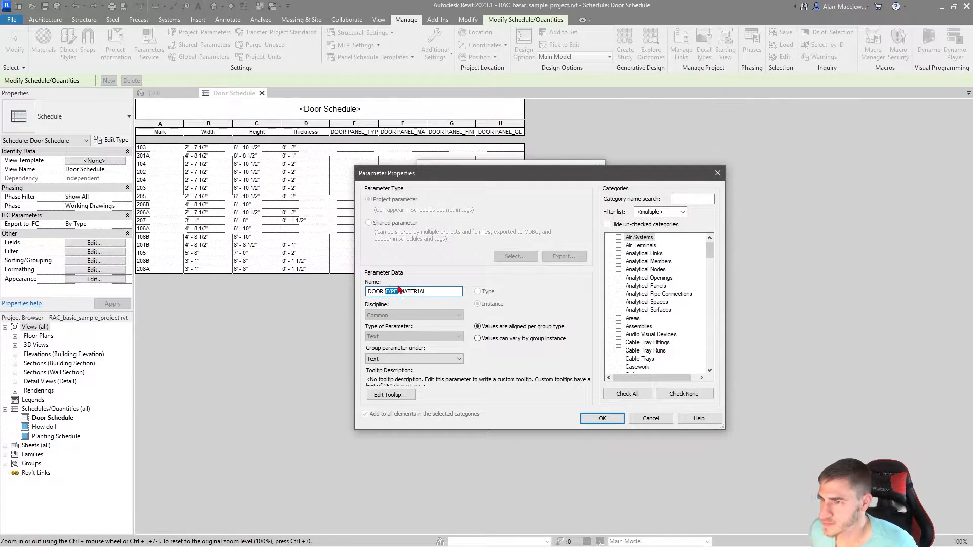
pyautogui.write('FRAME')
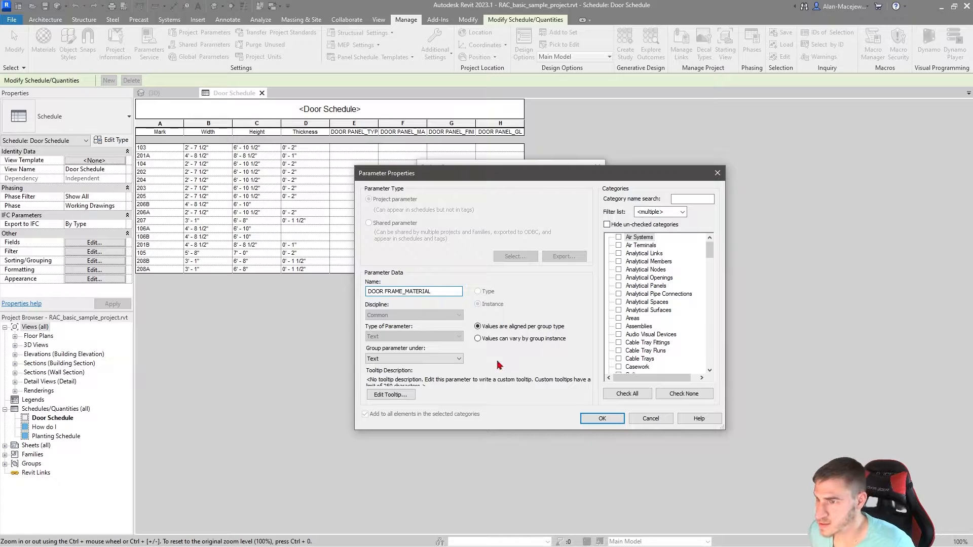
pyautogui.click(602, 418)
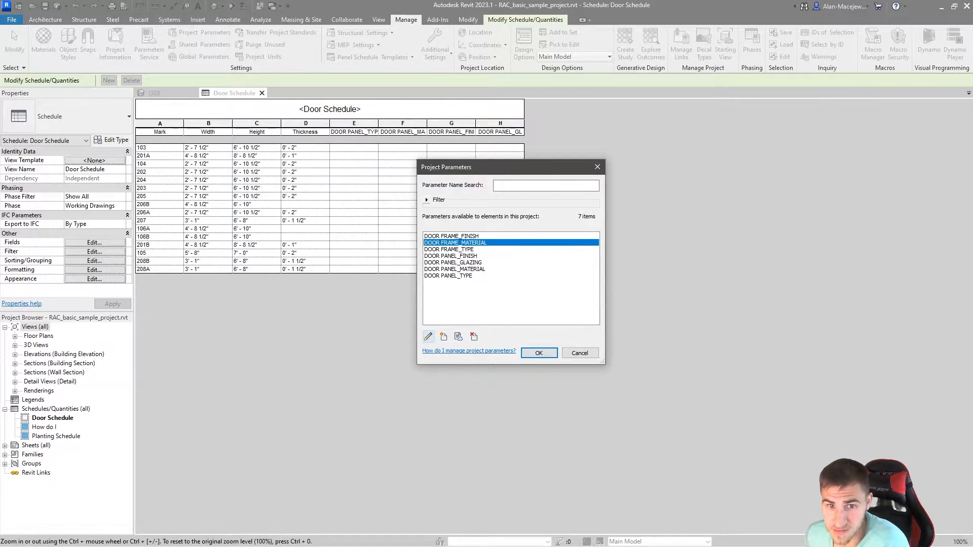
pyautogui.click(539, 354)
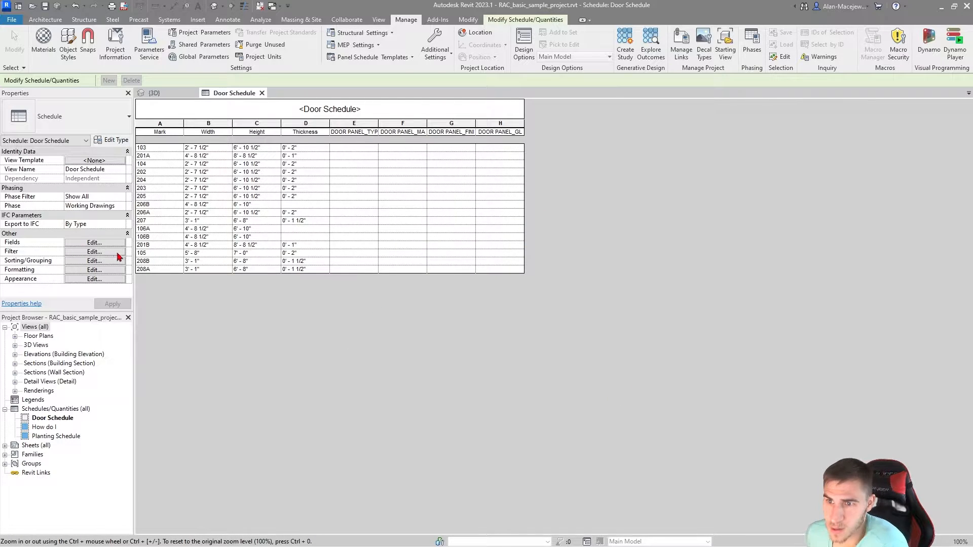
# Step: Add the fields DOOR FRAME_TYPE, DOOR FRAME_MATERIAL and DOOR FRAME_FINISH, in that order, after DOOR PANEL_GLAZING in the door schedule
pyautogui.click(113, 243)
pyautogui.click(463, 299)
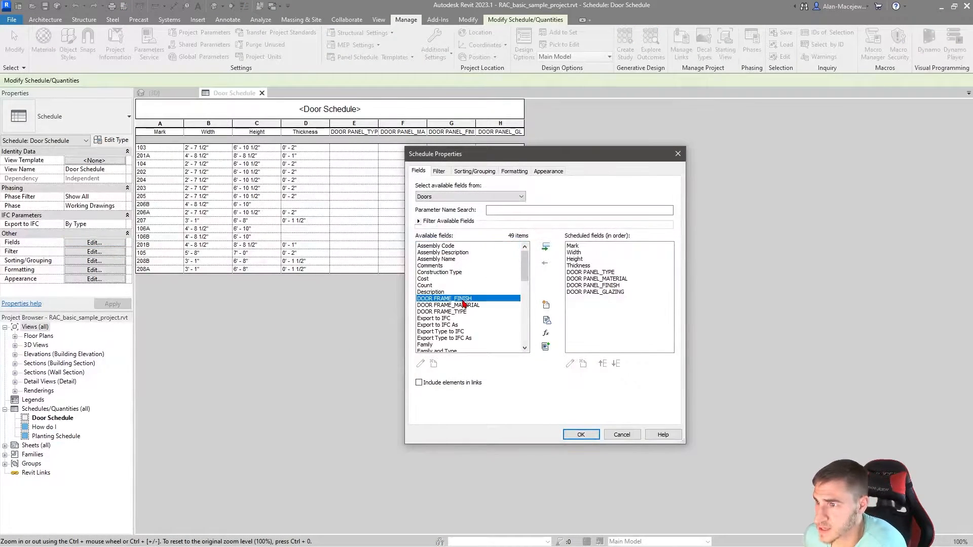
pyautogui.click(480, 313)
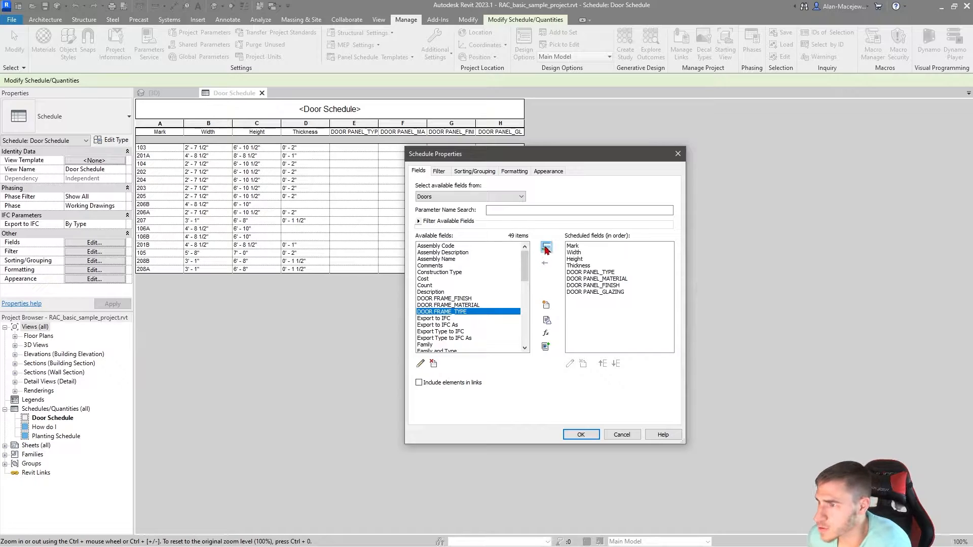
pyautogui.click(546, 249)
pyautogui.click(446, 305)
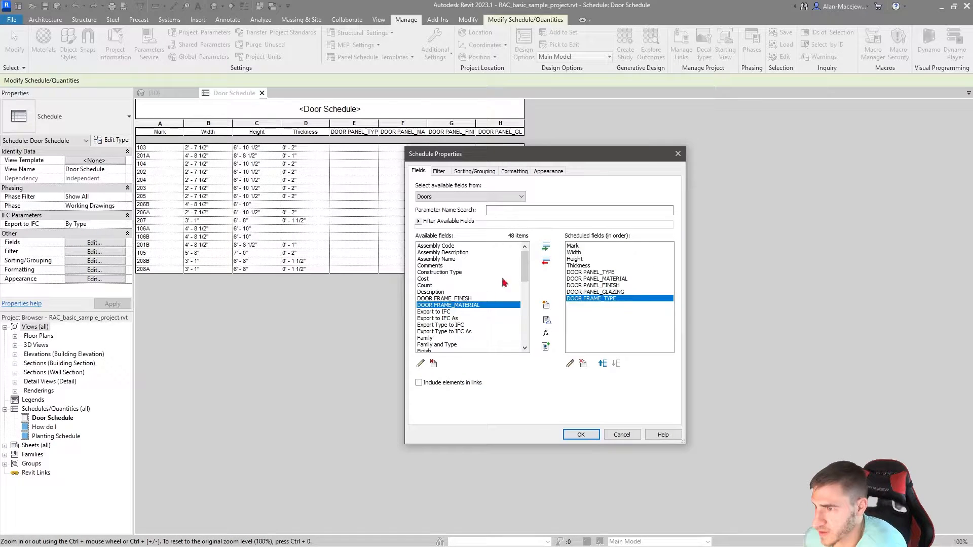
pyautogui.click(546, 247)
pyautogui.click(442, 299)
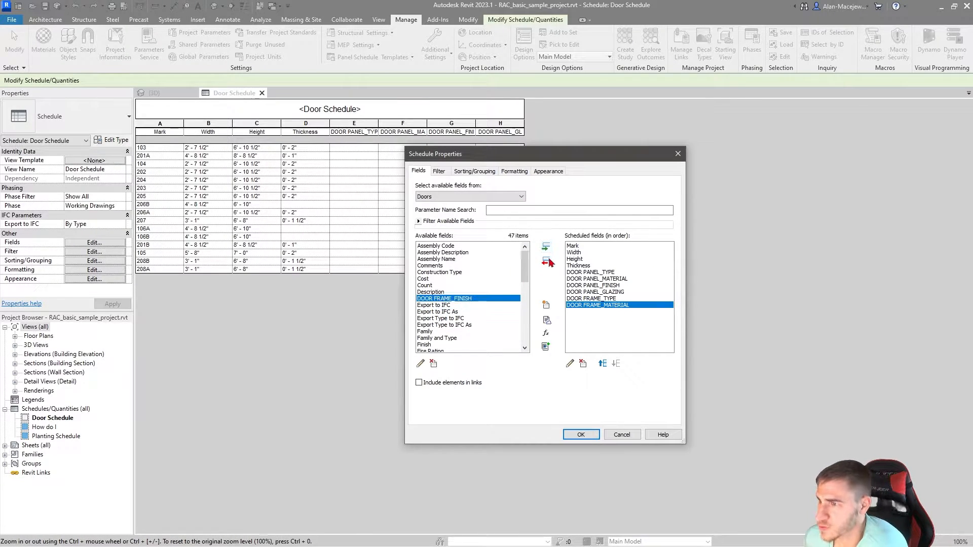
pyautogui.click(546, 247)
pyautogui.click(581, 435)
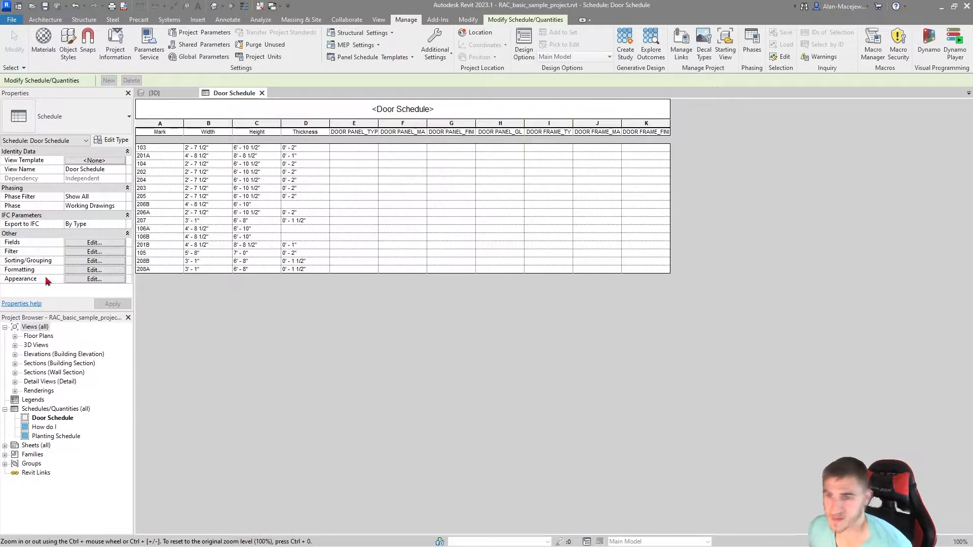
# Step: Create a project parameter named DOOR DETAIL_SILL with the Text type, assigned to the Doors category
pyautogui.click(200, 33)
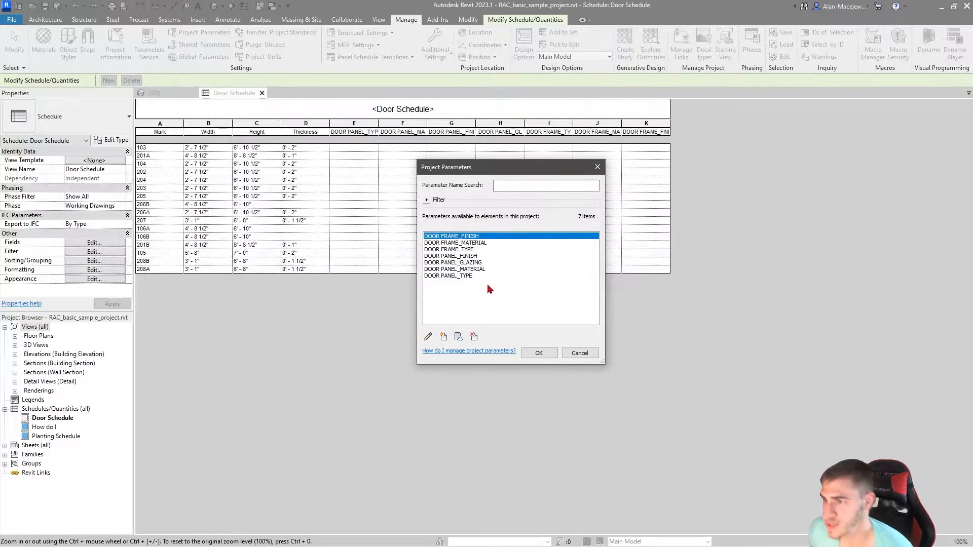
pyautogui.click(444, 337)
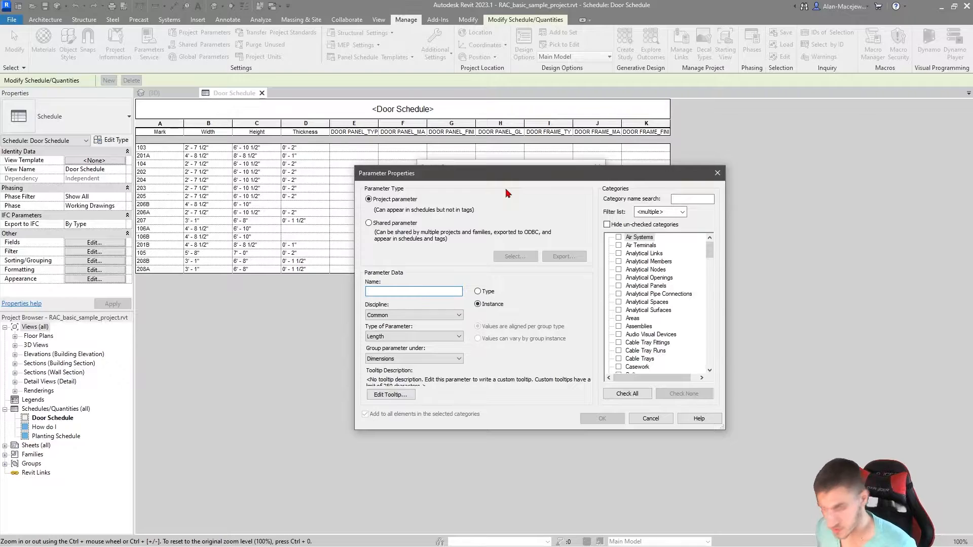
pyautogui.write('DOOR')
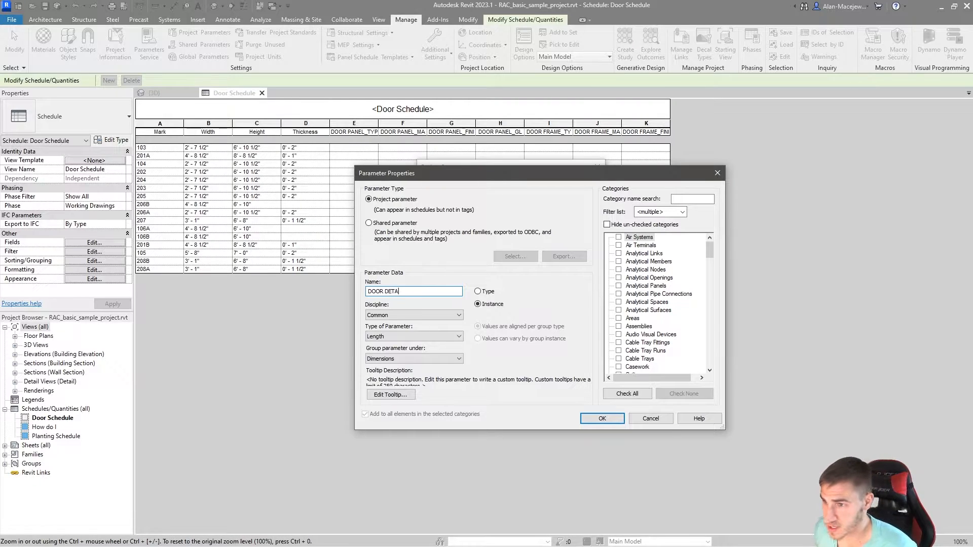
pyautogui.write('DETAIL_SILL')
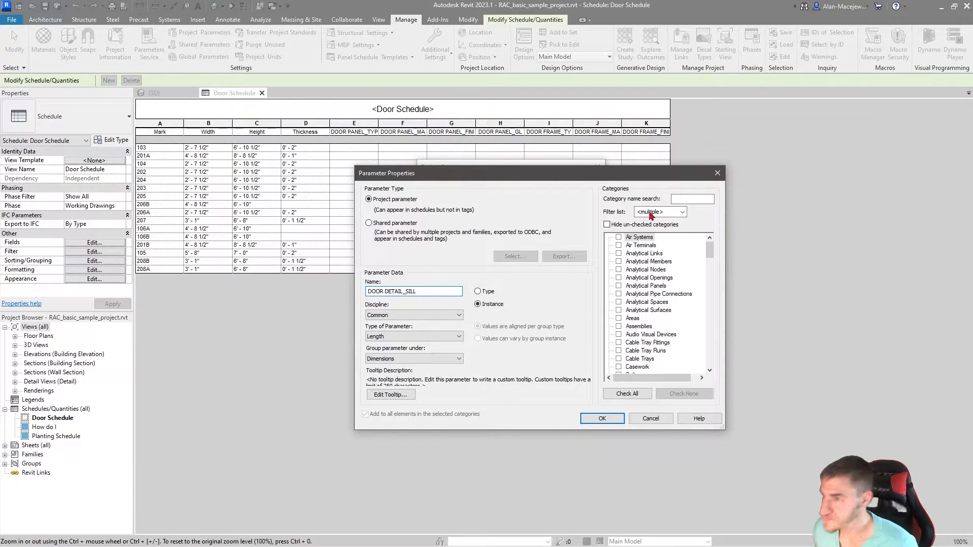
pyautogui.scroll(-5, 664, 304)
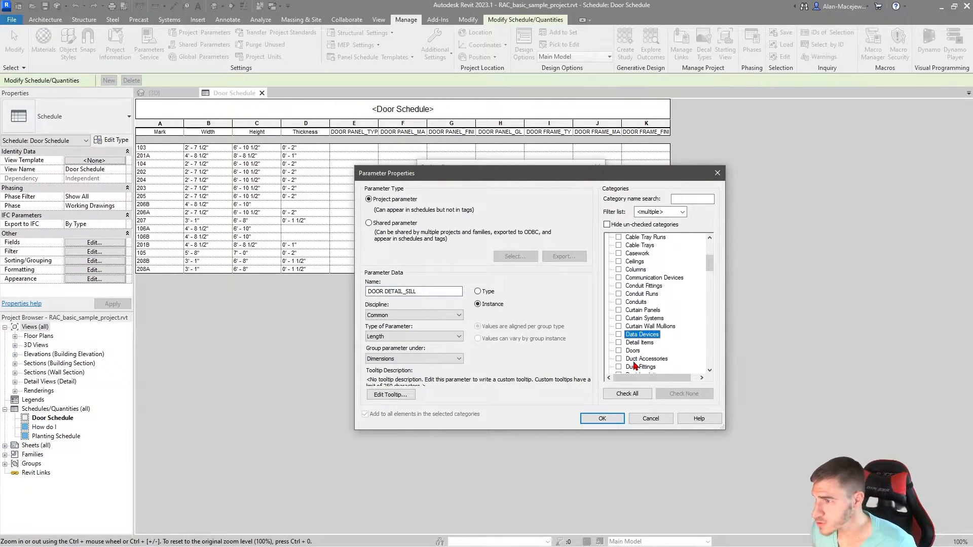
pyautogui.click(619, 350)
pyautogui.click(392, 338)
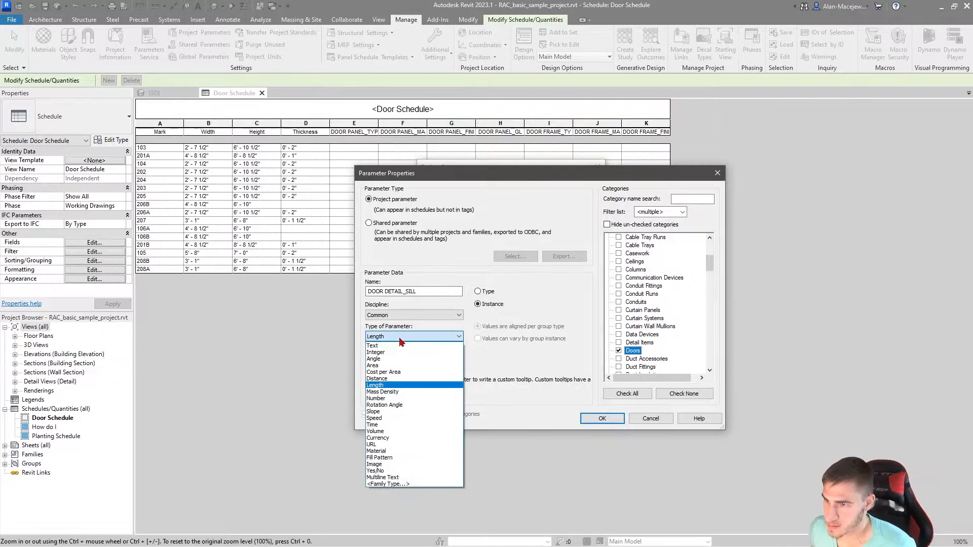
pyautogui.click(393, 347)
pyautogui.click(602, 418)
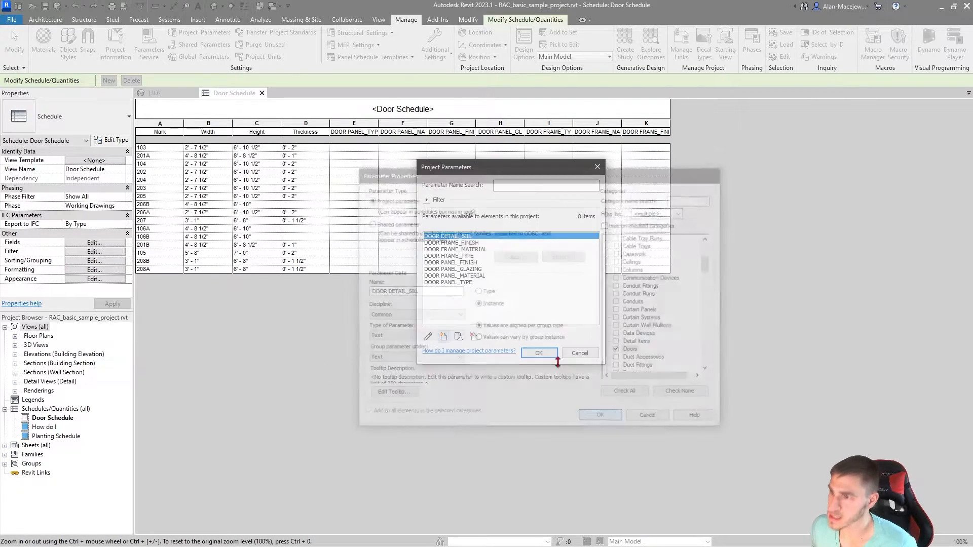
# Step: Create a project parameter named DOOR DETAIL_JAMB for the Doors category, with the Text type and grouped under Text
pyautogui.click(443, 337)
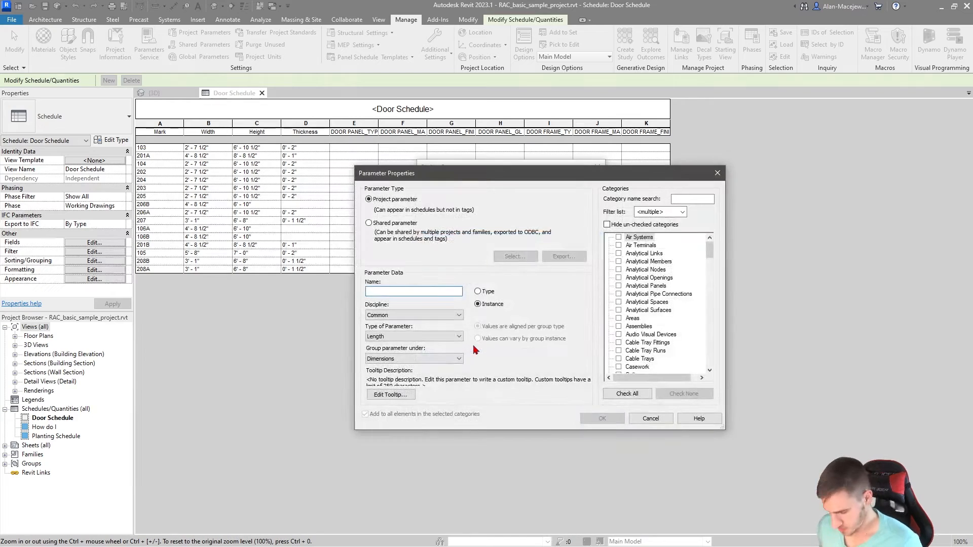
pyautogui.write('DOOR DETAIL_JAMB')
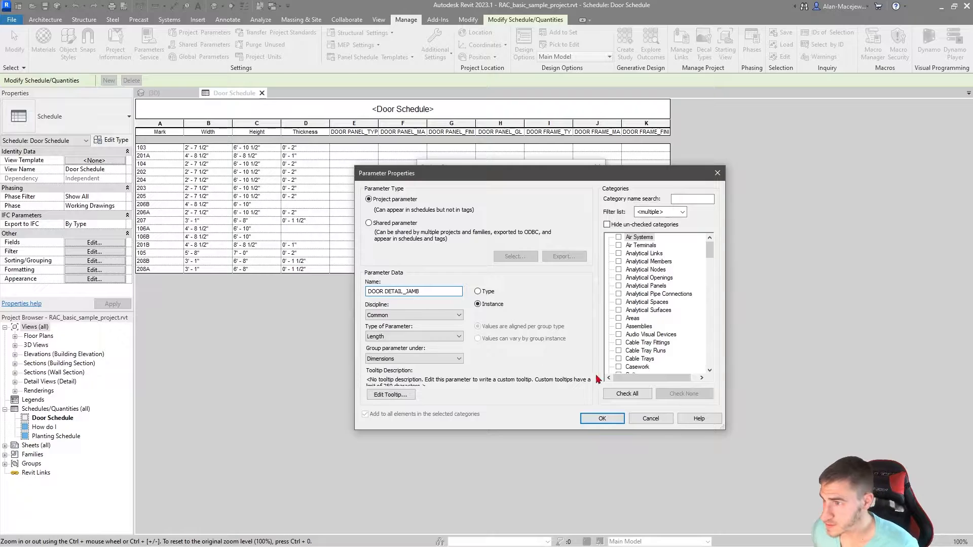
pyautogui.scroll(-5, 651, 349)
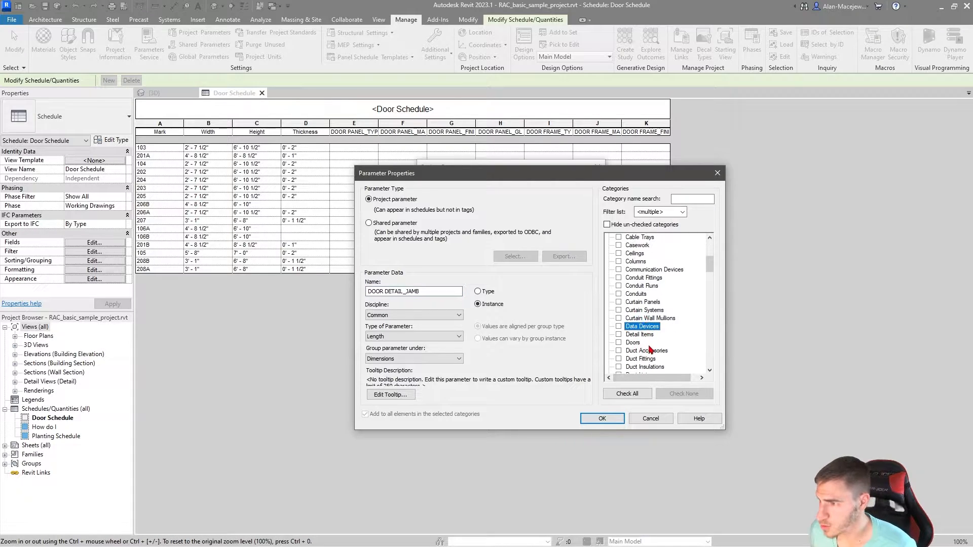
pyautogui.click(619, 342)
pyautogui.click(414, 336)
pyautogui.click(376, 352)
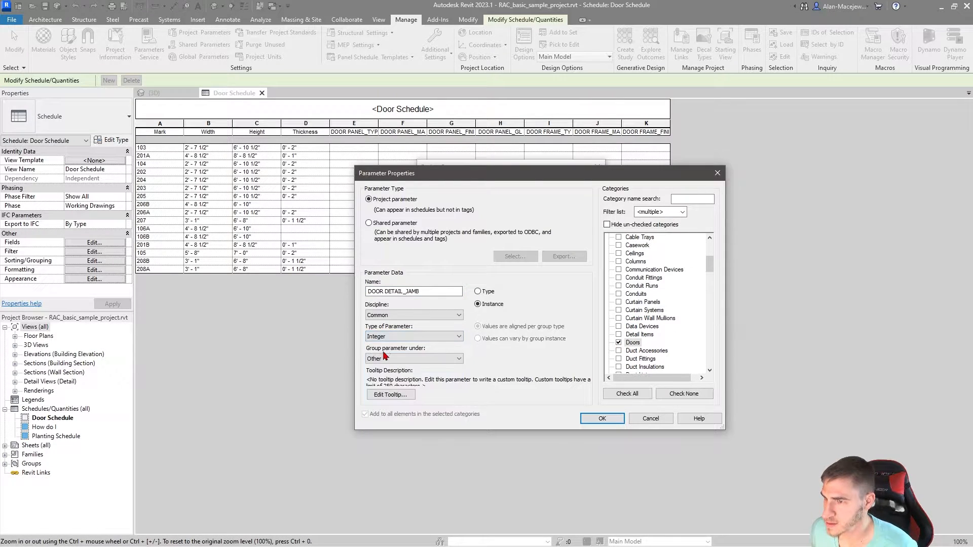
pyautogui.click(396, 336)
pyautogui.click(374, 346)
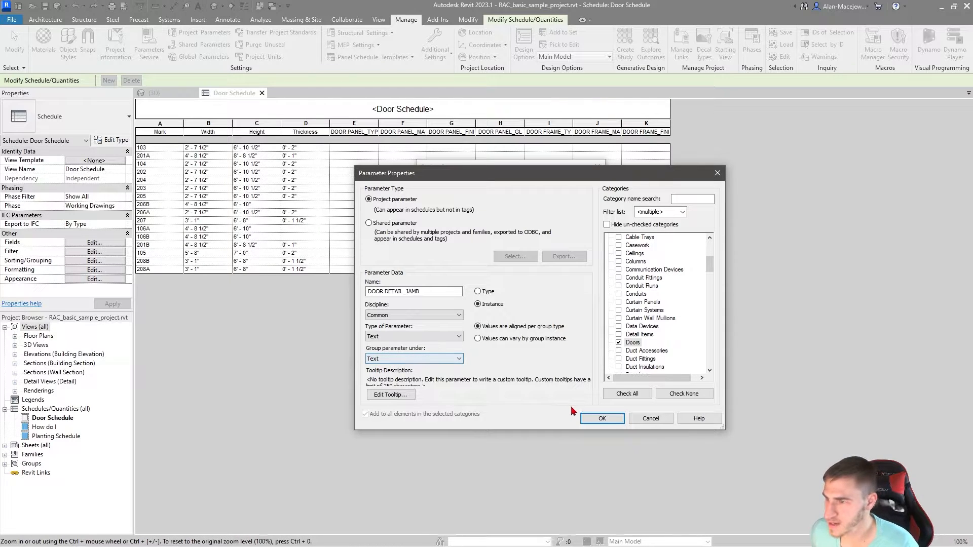
pyautogui.click(601, 418)
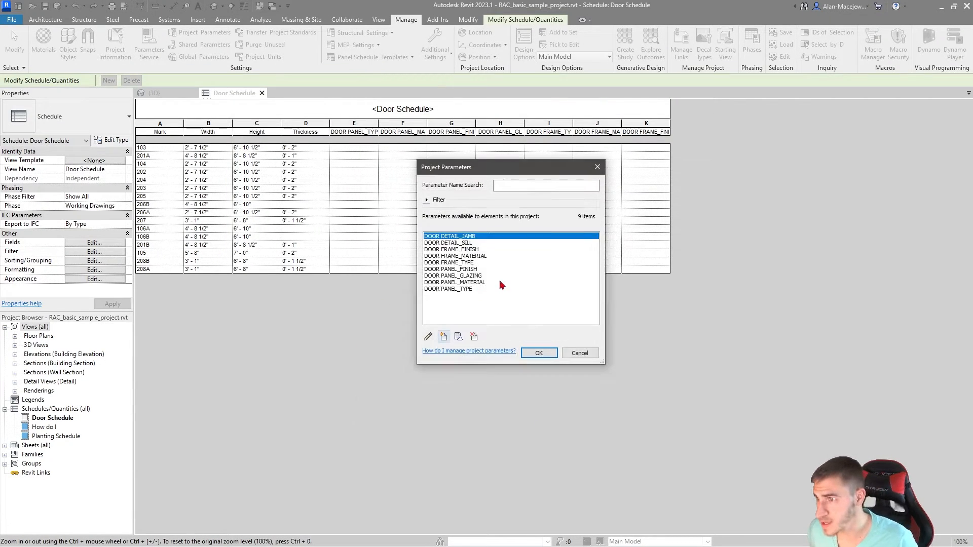
# Step: Create a Text project parameter named DOOR DETAIL_HEAD for the Doors category and accept the project parameter changes
pyautogui.click(443, 337)
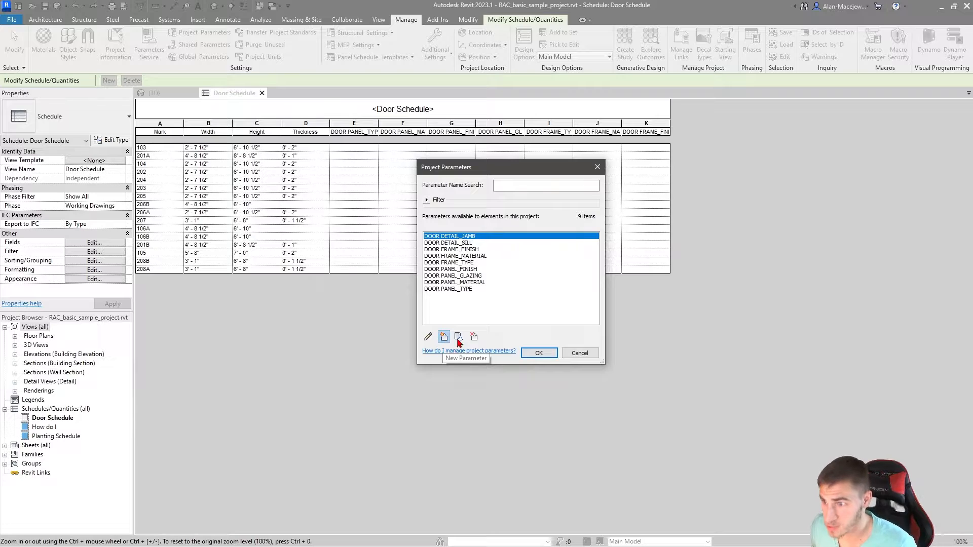
pyautogui.write('DOOR D')
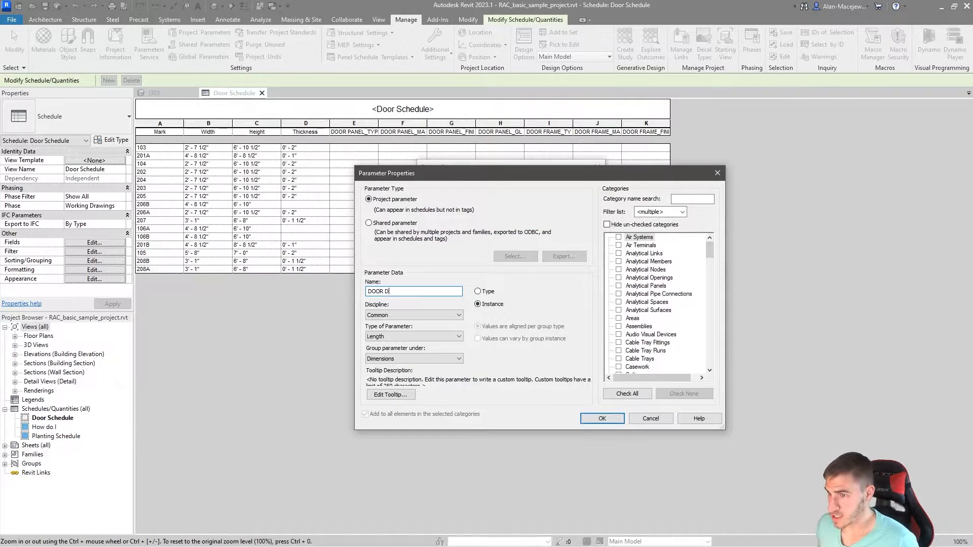
pyautogui.write('ETAIL_HEAD')
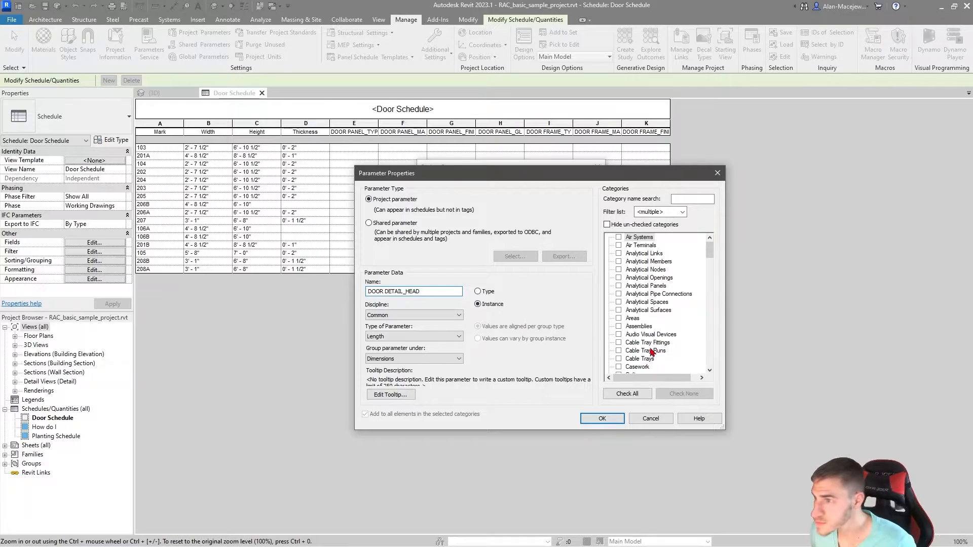
pyautogui.scroll(-5, 622, 355)
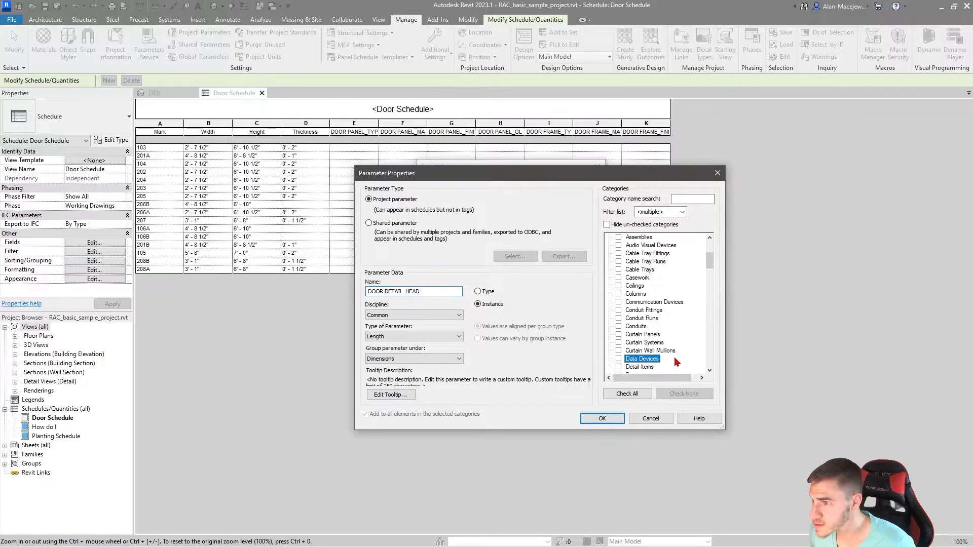
pyautogui.click(619, 343)
pyautogui.click(436, 336)
pyautogui.click(385, 347)
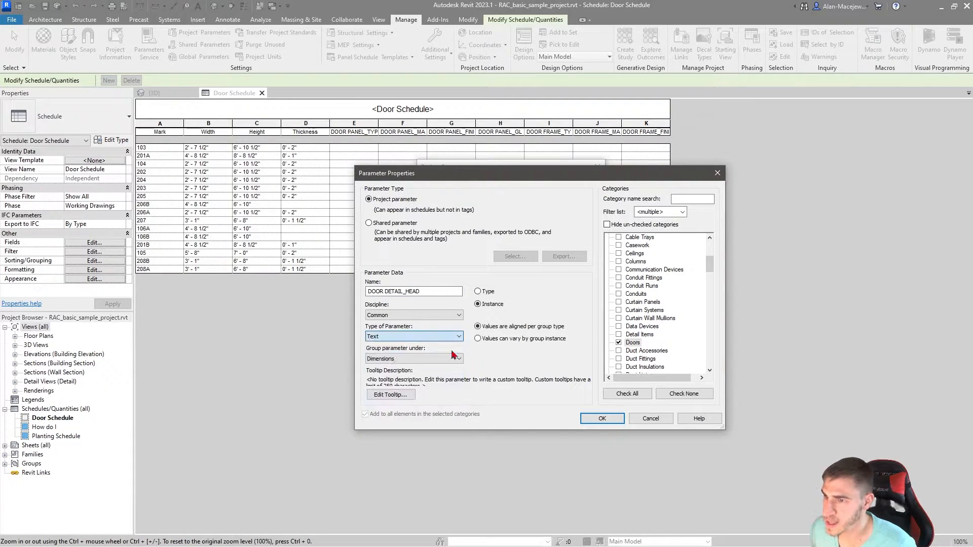
pyautogui.click(602, 419)
pyautogui.click(539, 353)
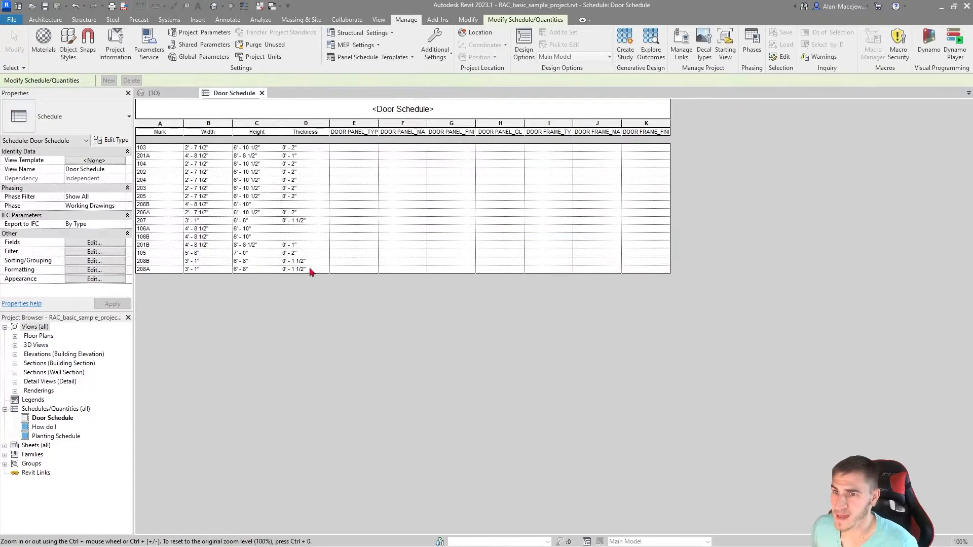
# Step: Add the fields DOOR DETAIL_SILL, DOOR DETAIL_JAMB and DOOR DETAIL_HEAD, in that order, to the end of the door schedule
pyautogui.click(95, 243)
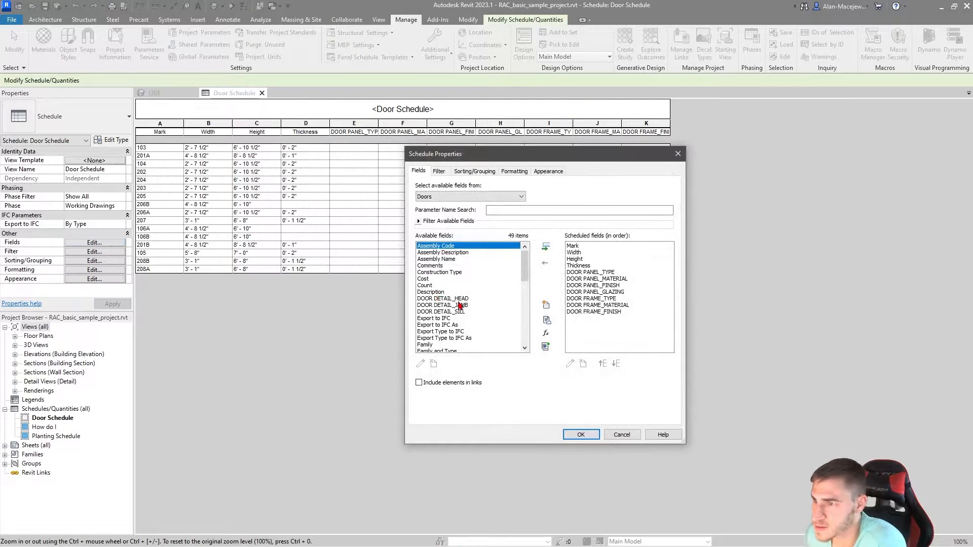
pyautogui.click(459, 299)
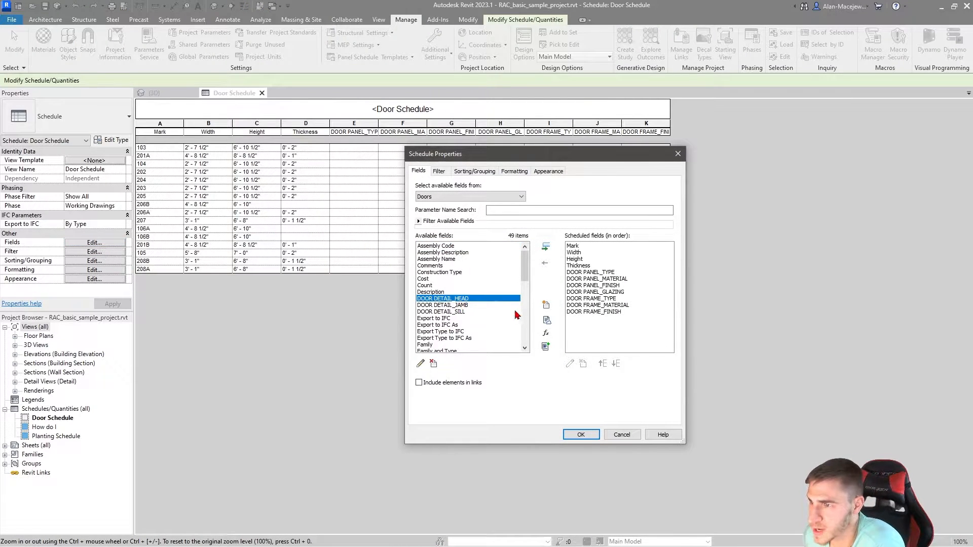
pyautogui.click(464, 312)
pyautogui.click(546, 246)
pyautogui.click(477, 306)
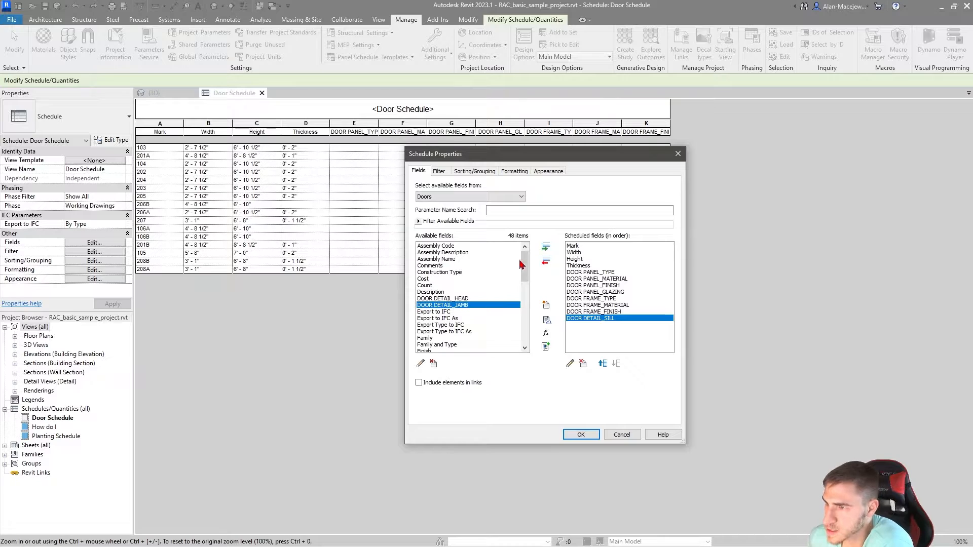
pyautogui.click(545, 247)
pyautogui.click(459, 298)
pyautogui.click(545, 247)
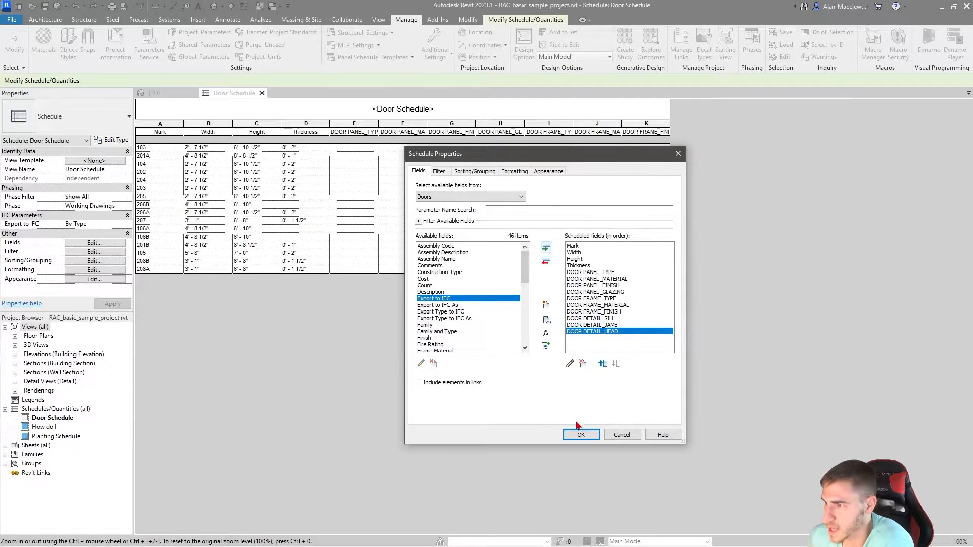
pyautogui.click(581, 435)
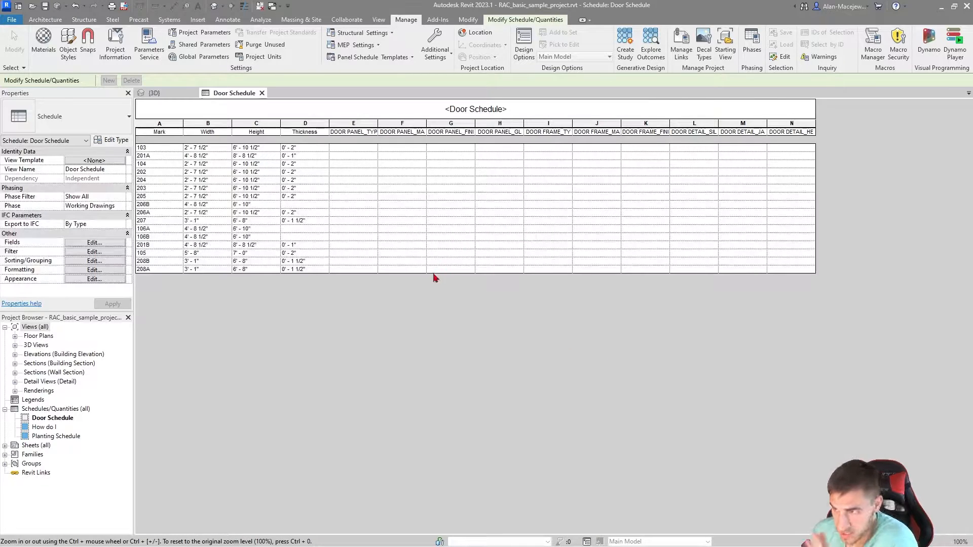
# Step: Add the Fire Rating field to the end of the door schedule
pyautogui.click(103, 244)
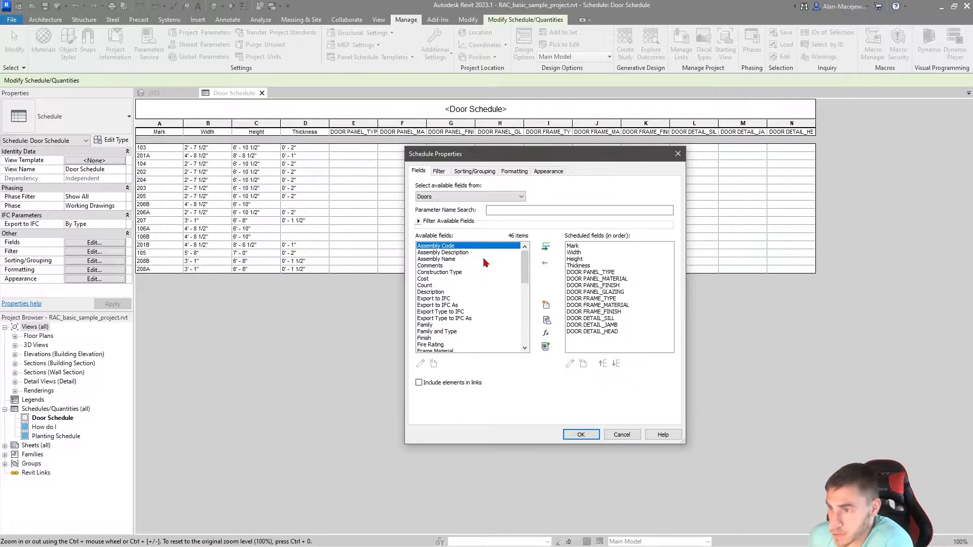
pyautogui.click(448, 346)
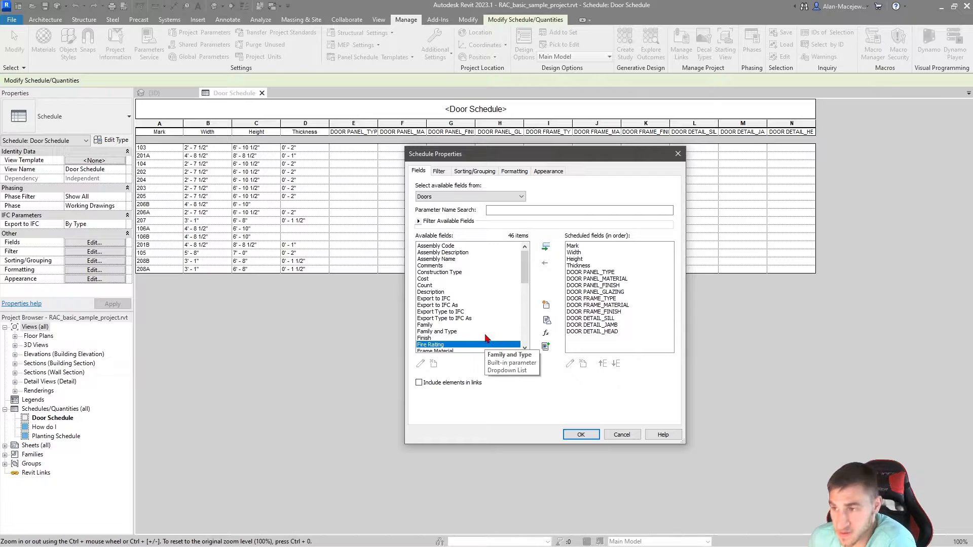
pyautogui.click(546, 247)
pyautogui.click(582, 435)
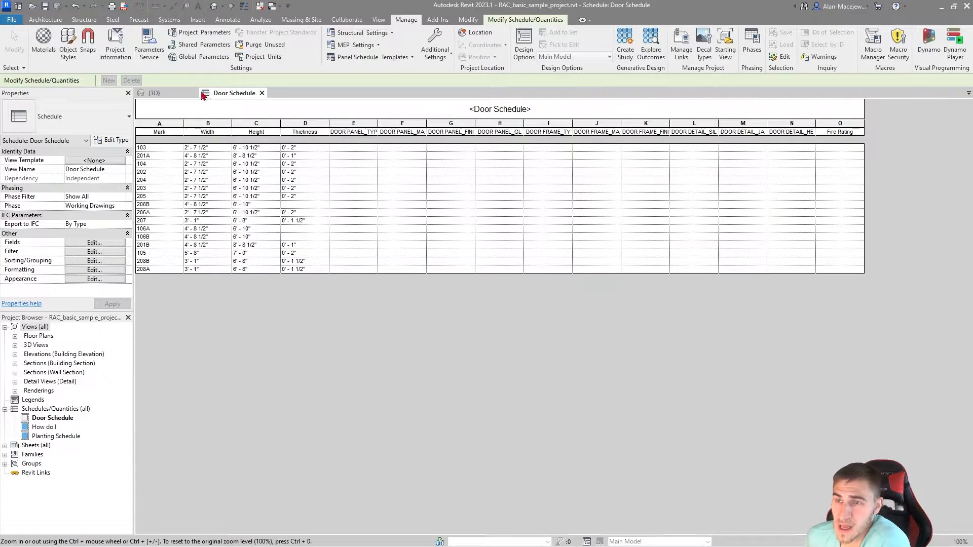
# Step: Create a project parameter named DOOR_STC with the Text type, assigned to the Doors category
pyautogui.click(207, 33)
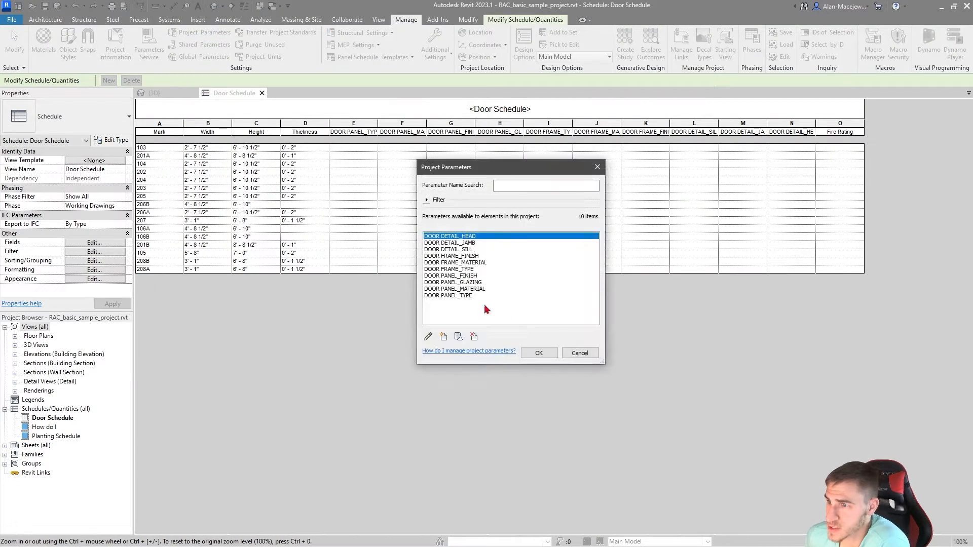
pyautogui.click(444, 337)
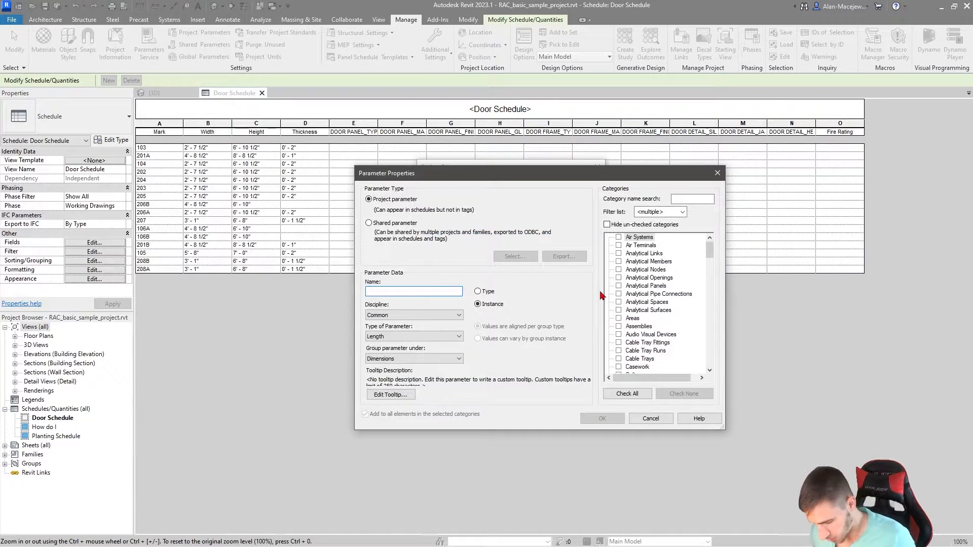
pyautogui.write('DOOR_STC')
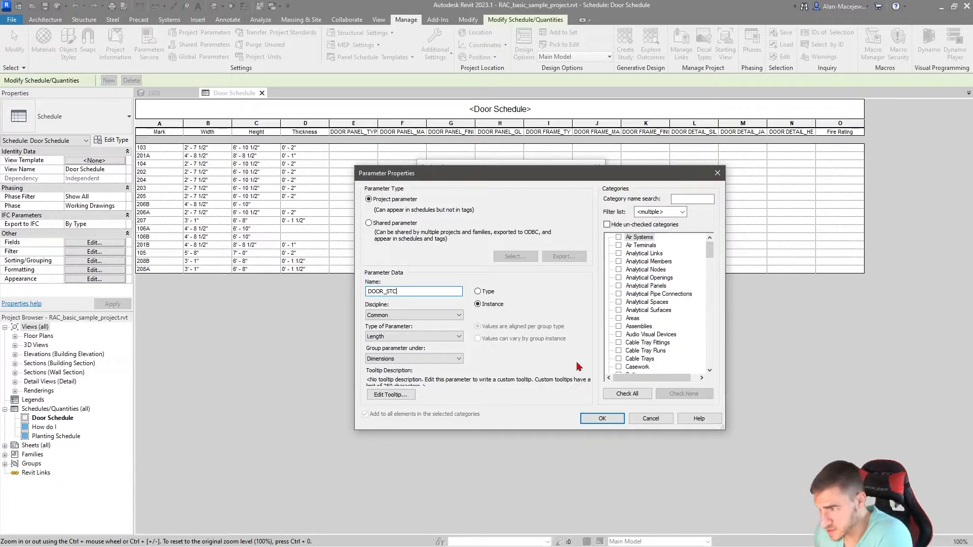
pyautogui.click(661, 365)
pyautogui.scroll(-9, 654, 350)
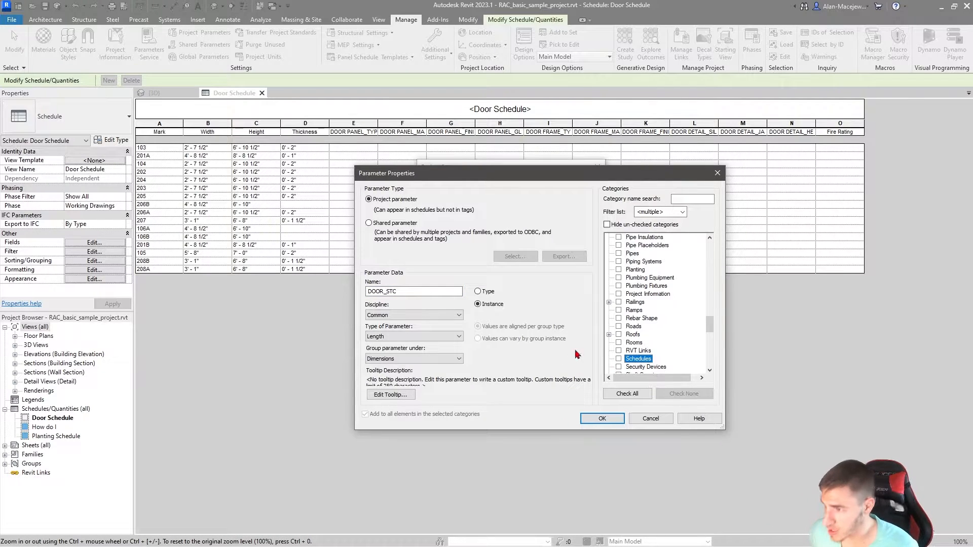
pyautogui.scroll(-5, 655, 325)
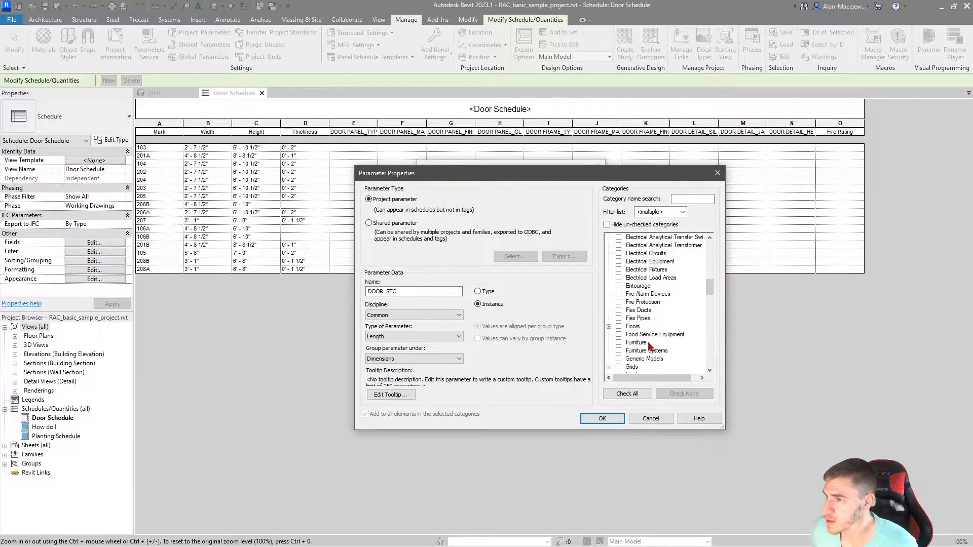
pyautogui.scroll(-5, 633, 304)
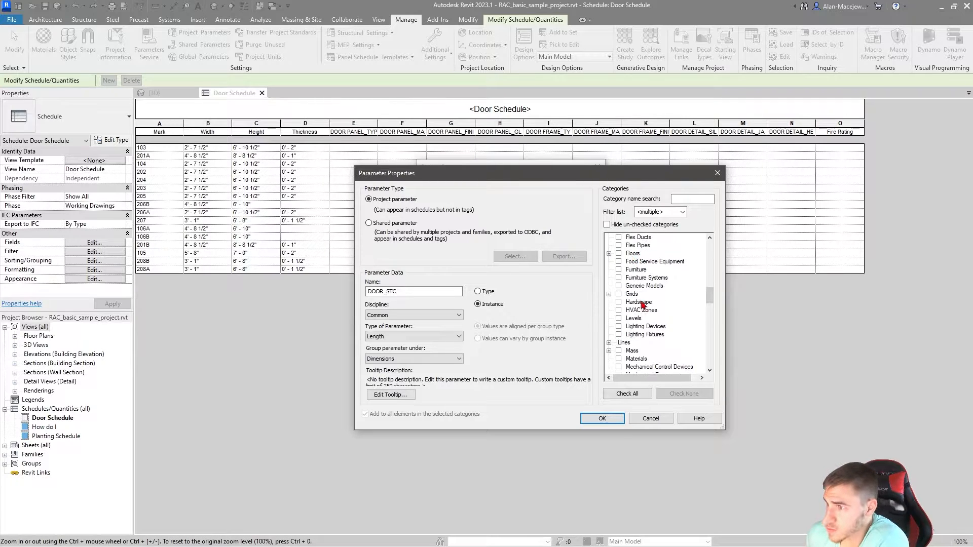
pyautogui.press('d')
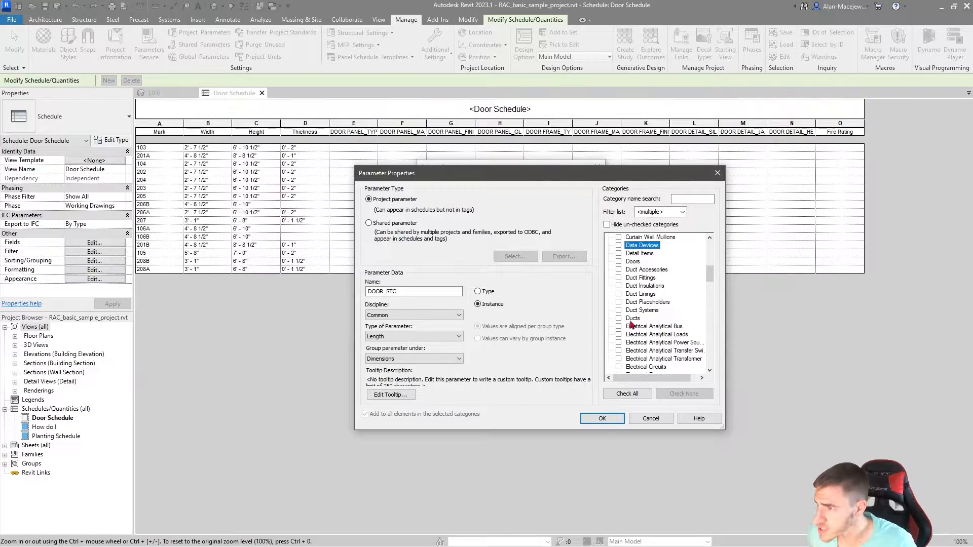
pyautogui.click(618, 261)
pyautogui.click(387, 337)
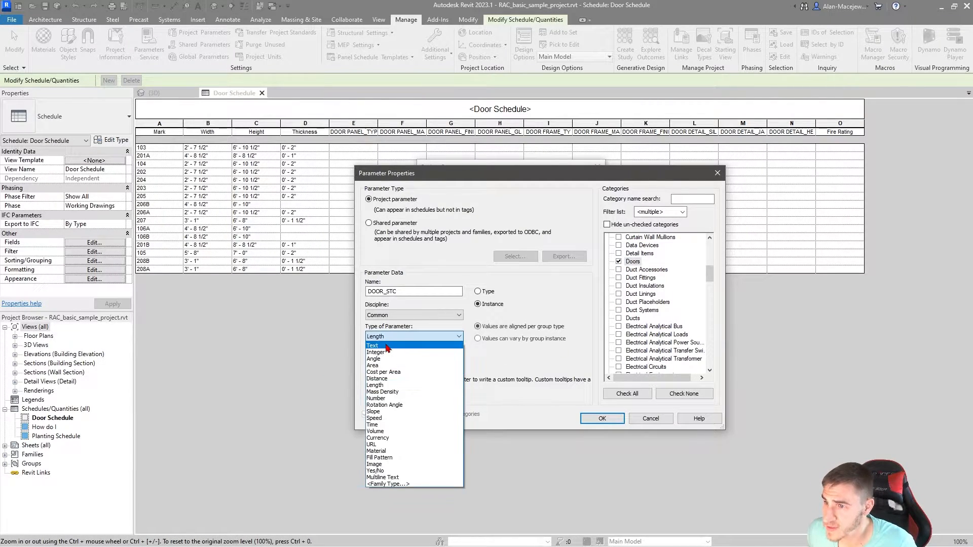
pyautogui.click(378, 341)
pyautogui.click(602, 419)
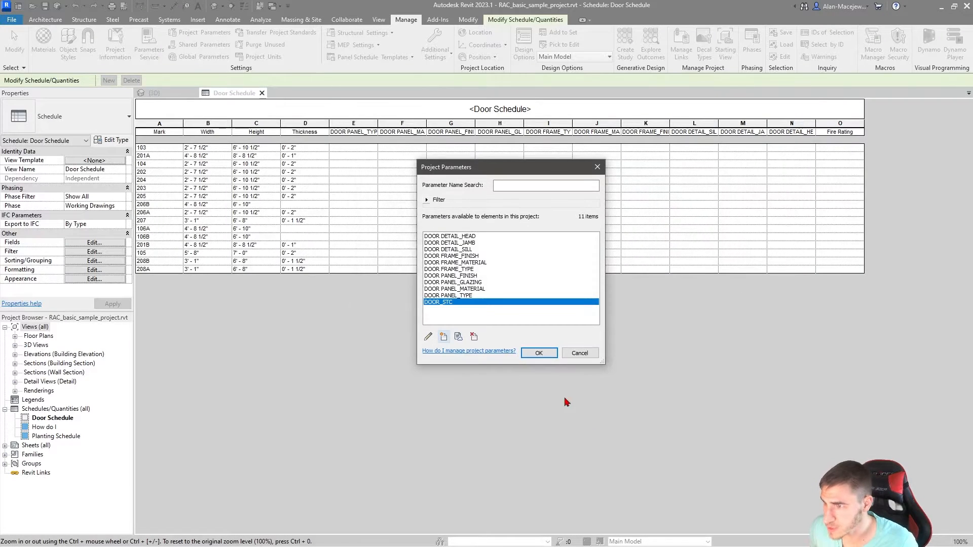
# Step: Create a Text project parameter named DOOR_HARDWARE SET for the Doors category and accept the project parameter changes
pyautogui.click(443, 336)
pyautogui.write('OOR_H')
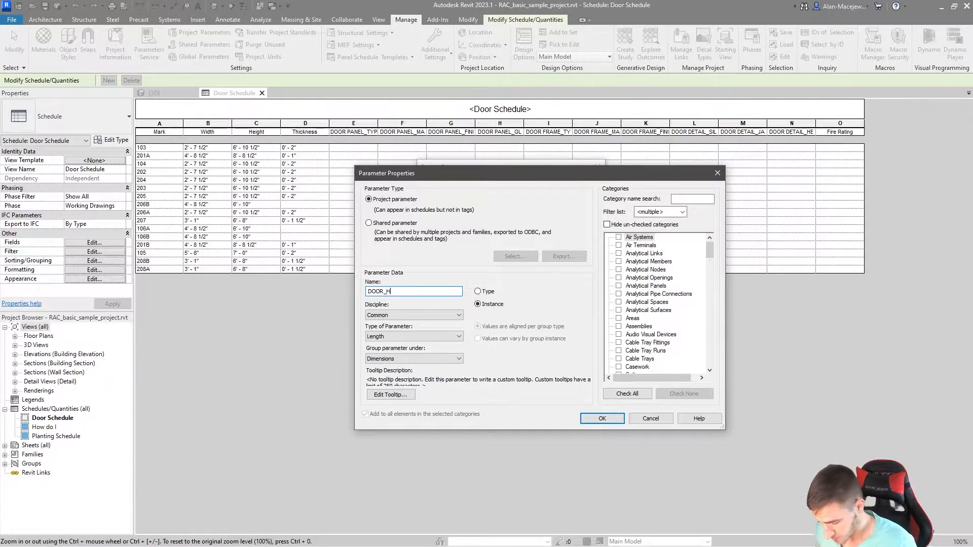
pyautogui.write('ARDWARE SET')
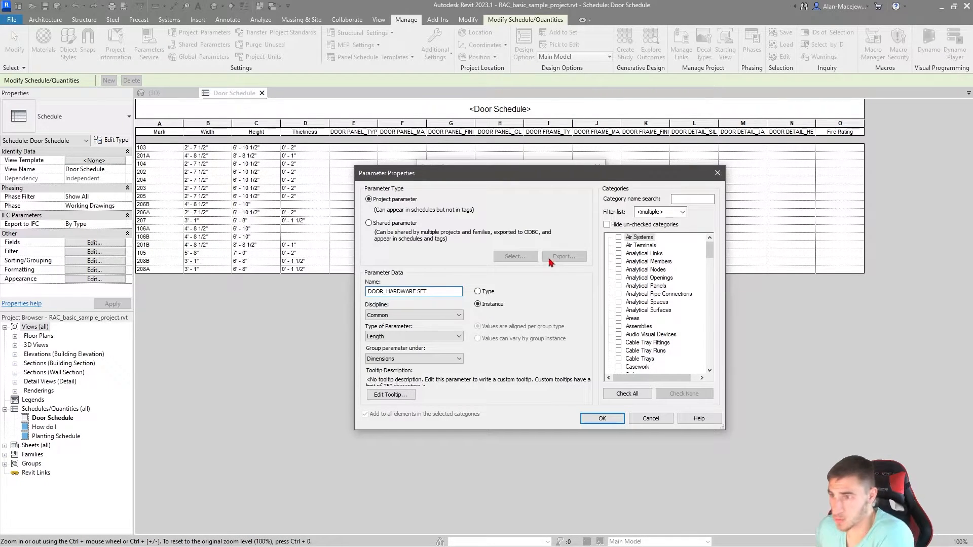
pyautogui.click(657, 329)
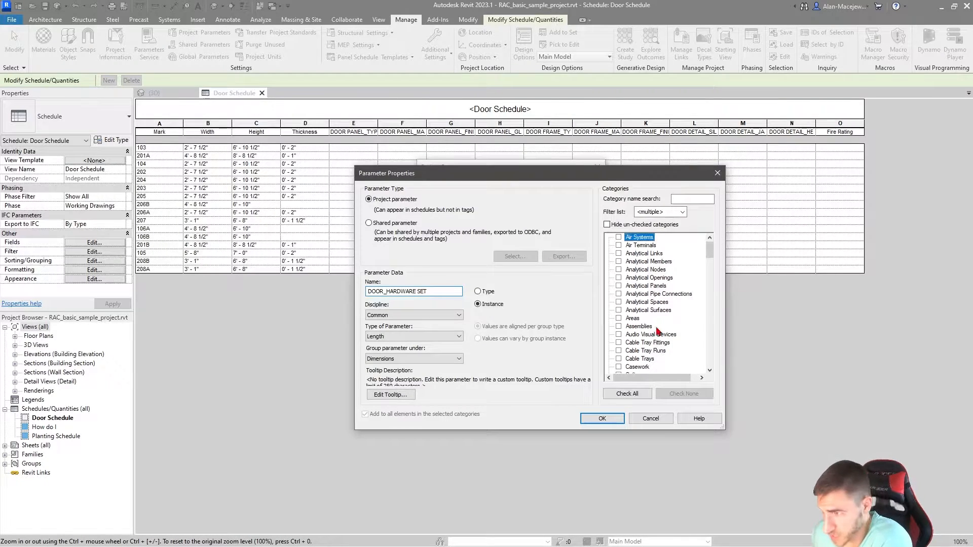
pyautogui.scroll(-5, 649, 334)
pyautogui.click(619, 350)
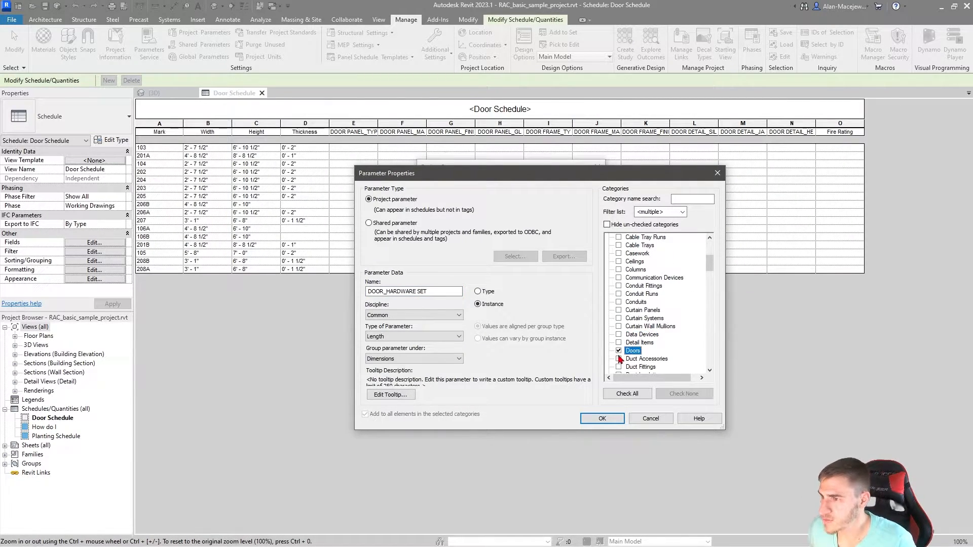
pyautogui.click(384, 337)
pyautogui.click(378, 346)
pyautogui.click(607, 420)
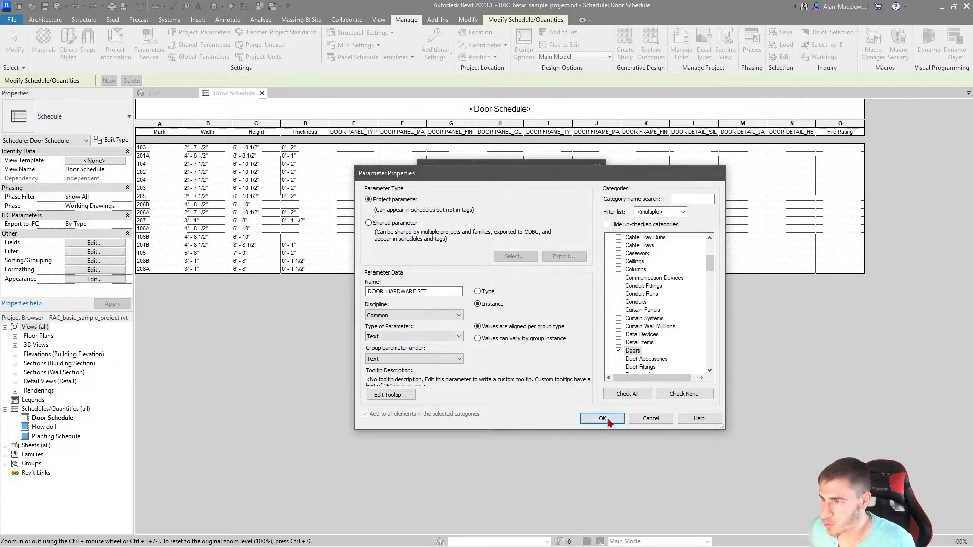
pyautogui.click(538, 353)
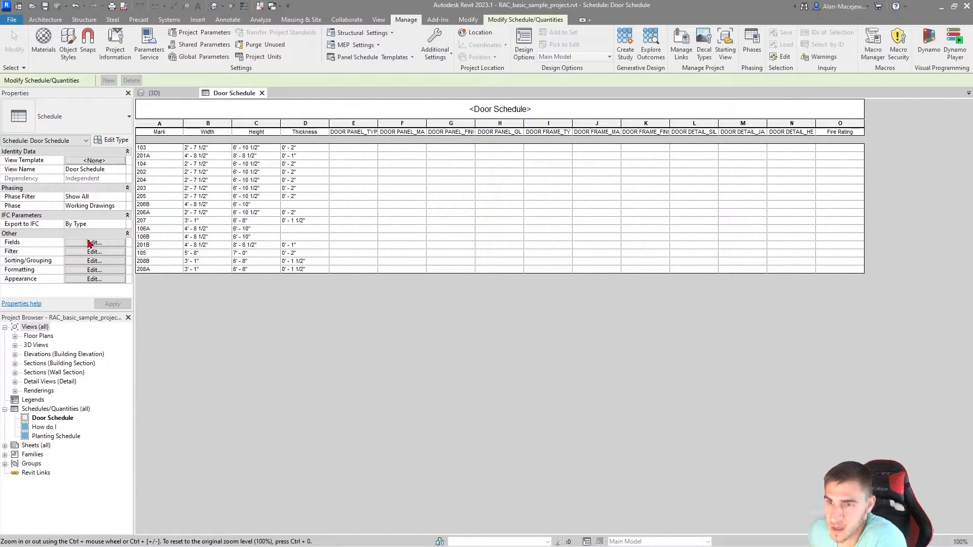
# Step: Add the fields DOOR_STC and DOOR_HARDWARE SET, in that order, to the end of the door schedule
pyautogui.click(434, 305)
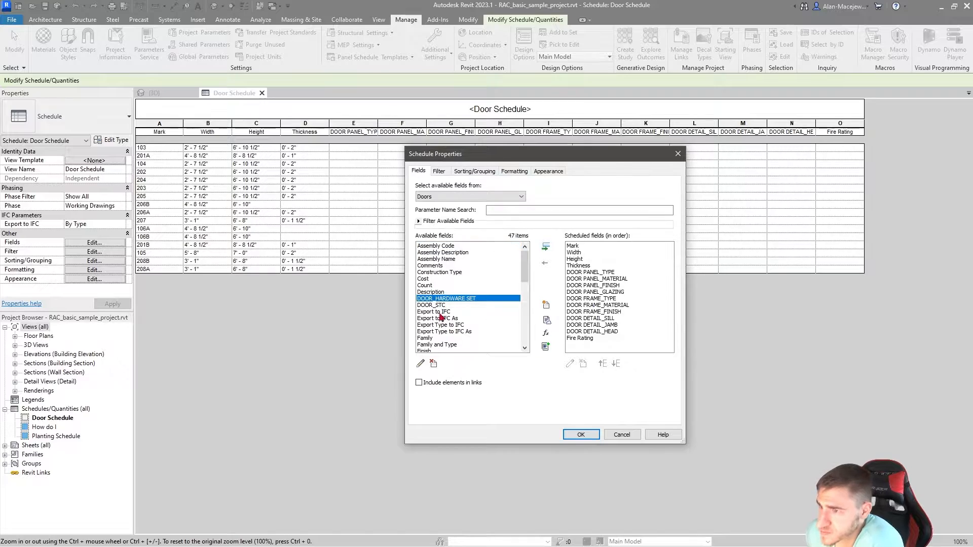
pyautogui.click(546, 247)
pyautogui.click(446, 299)
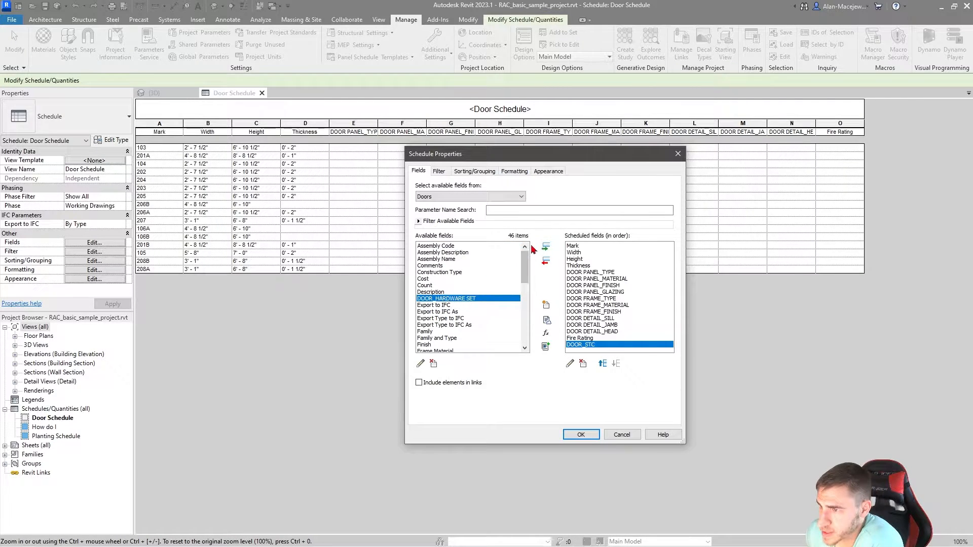
pyautogui.click(546, 247)
pyautogui.click(598, 434)
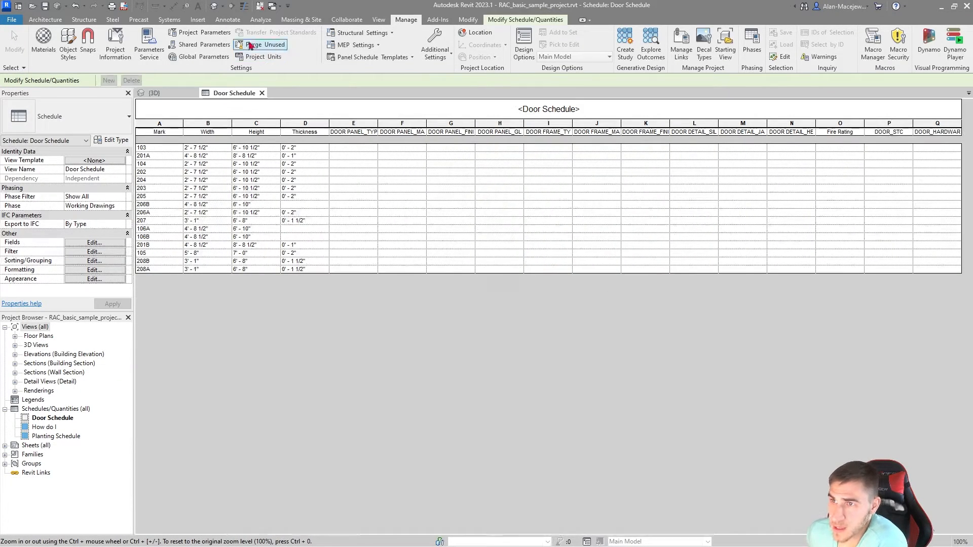
# Step: Create a Text project parameter named DOOR_NOTES for the Doors category and accept the project parameter changes
pyautogui.click(199, 32)
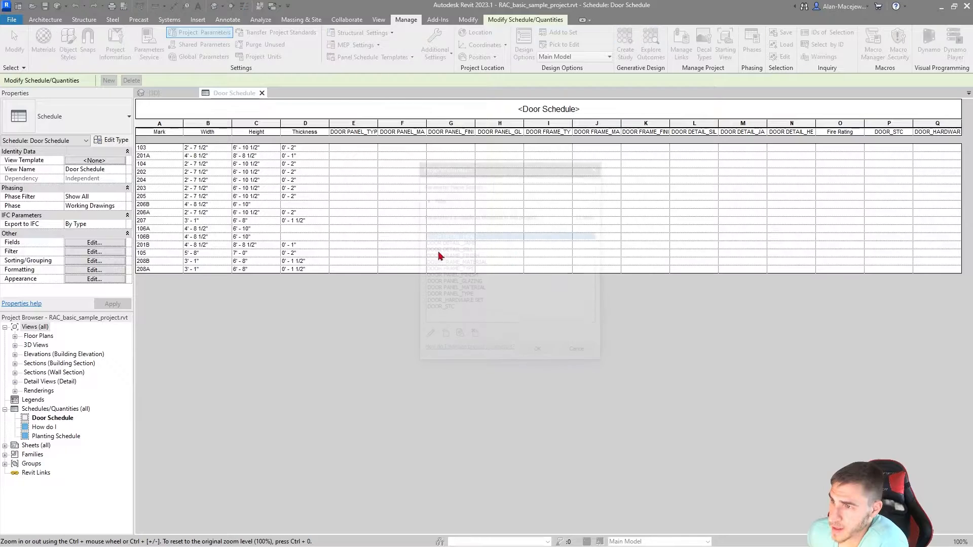
pyautogui.click(446, 334)
pyautogui.write('DOOR_NOTES')
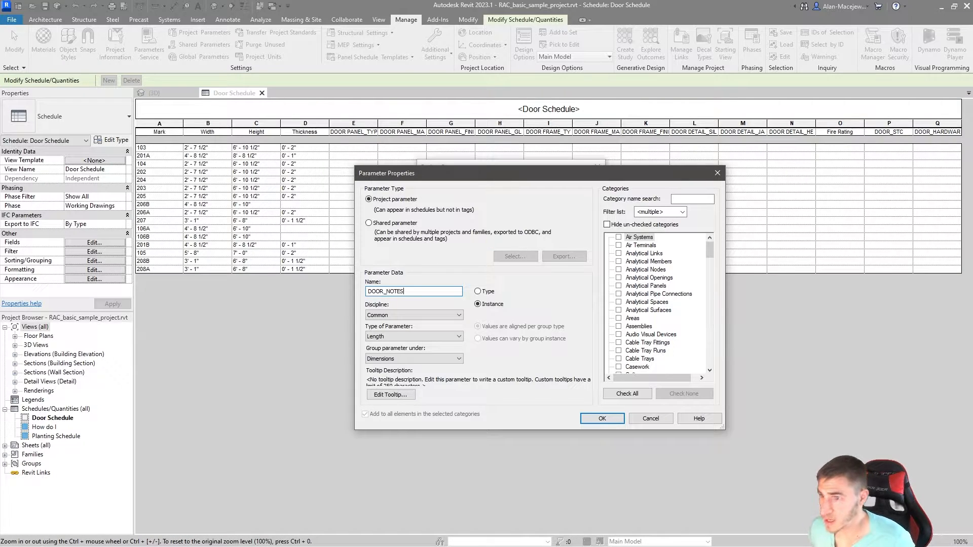
pyautogui.click(659, 294)
pyautogui.scroll(-5, 664, 304)
pyautogui.click(642, 327)
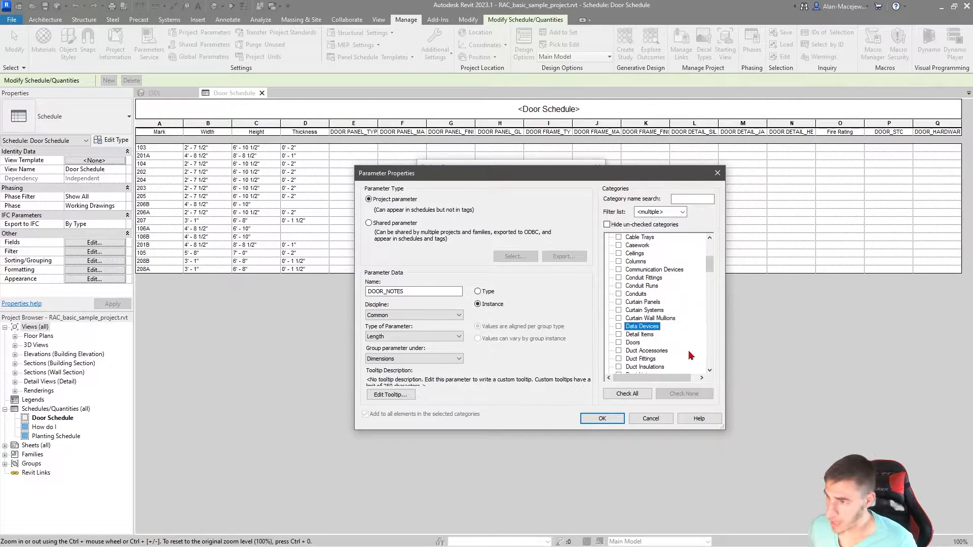
pyautogui.click(619, 343)
pyautogui.click(413, 336)
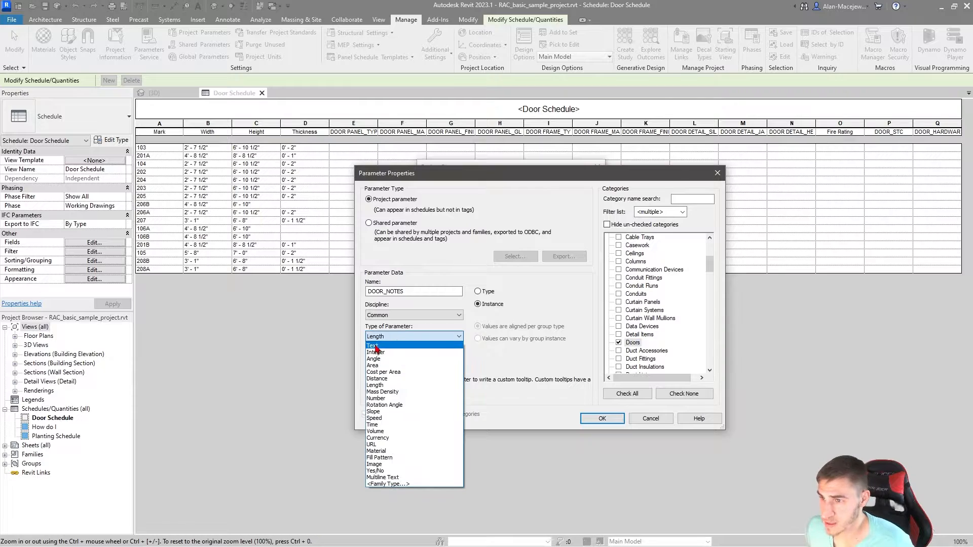
pyautogui.click(410, 354)
pyautogui.click(602, 419)
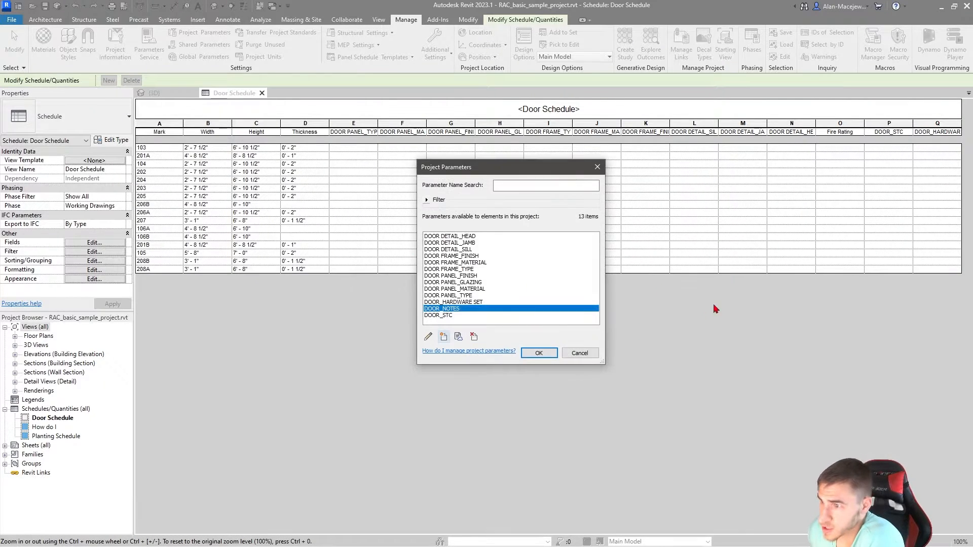
pyautogui.click(539, 354)
# Step: Add DOOR_NOTES as the last field of the door schedule and narrow the Width, Height and Thickness columns
pyautogui.click(94, 242)
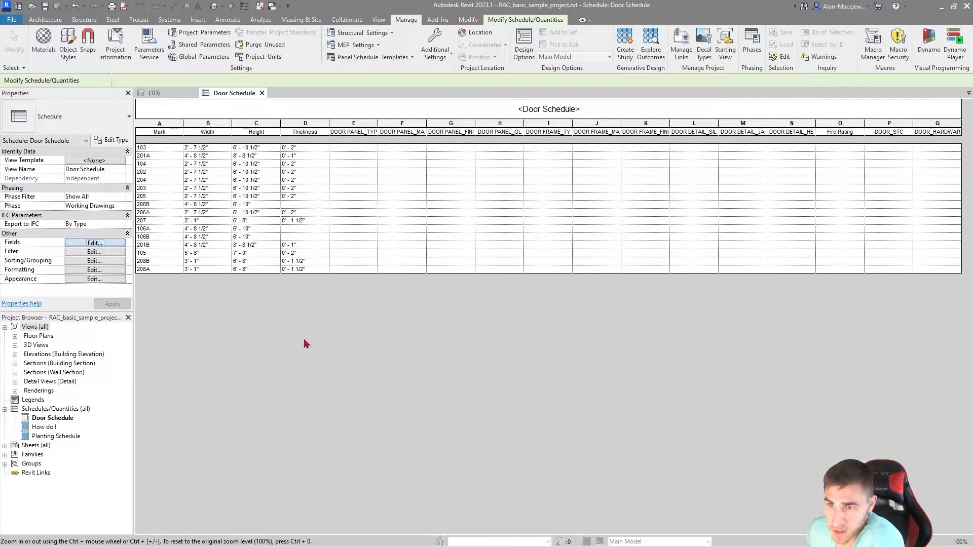
pyautogui.scroll(-1, 479, 291)
pyautogui.click(486, 279)
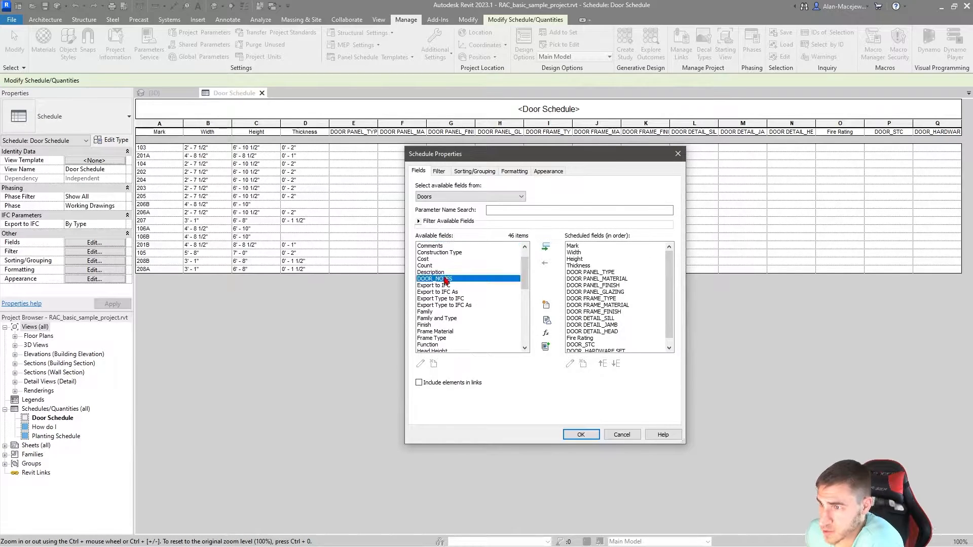
pyautogui.click(545, 247)
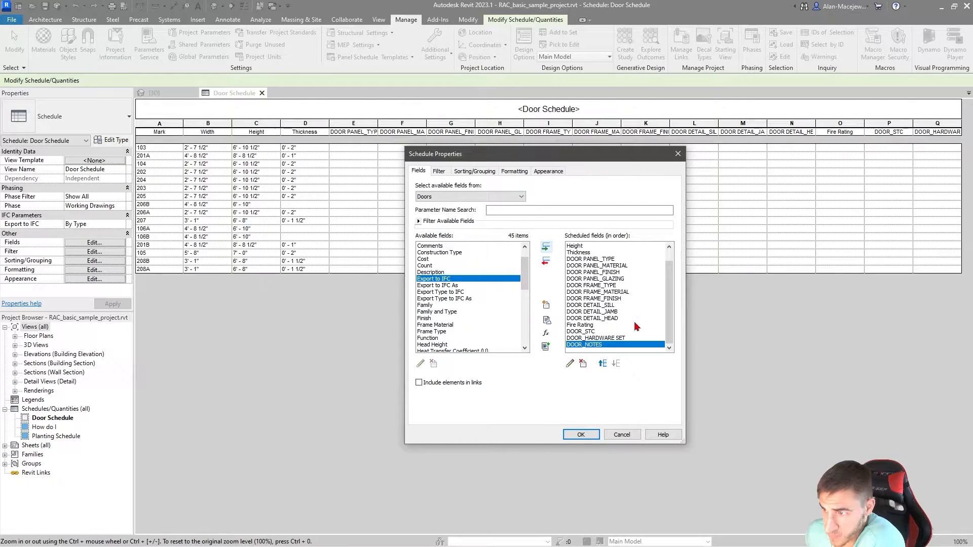
pyautogui.click(583, 434)
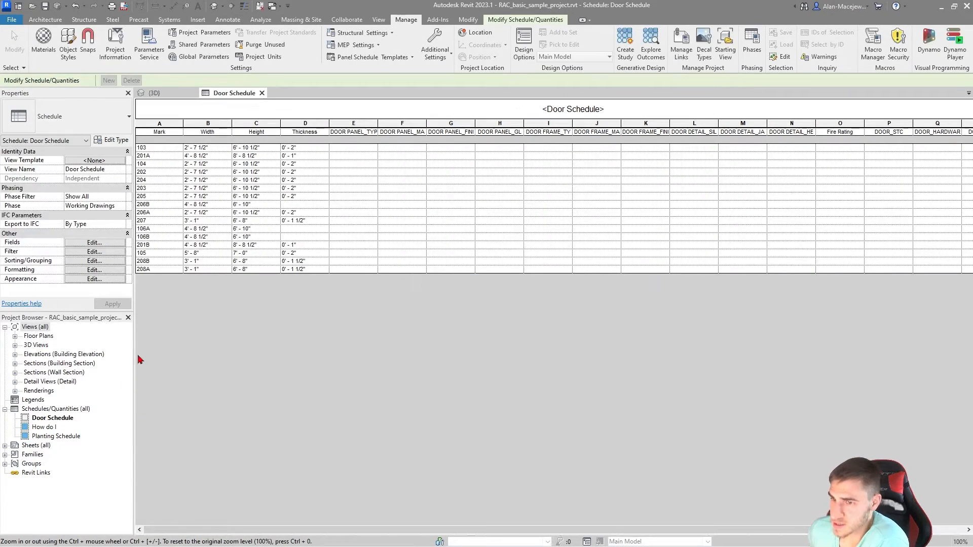
pyautogui.moveTo(511, 531)
pyautogui.mouseDown()
pyautogui.moveTo(550, 531)
pyautogui.moveTo(511, 532)
pyautogui.mouseUp()
pyautogui.moveTo(232, 131); pyautogui.dragTo(278, 125)
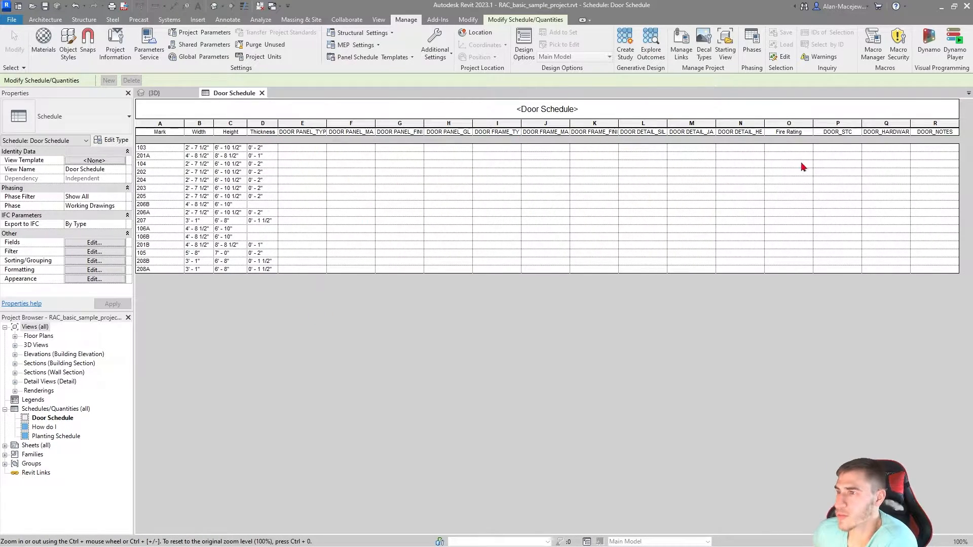
# Step: Change the Mark field's heading to DOOR NUMBER in the schedule's formatting settings
pyautogui.click(95, 260)
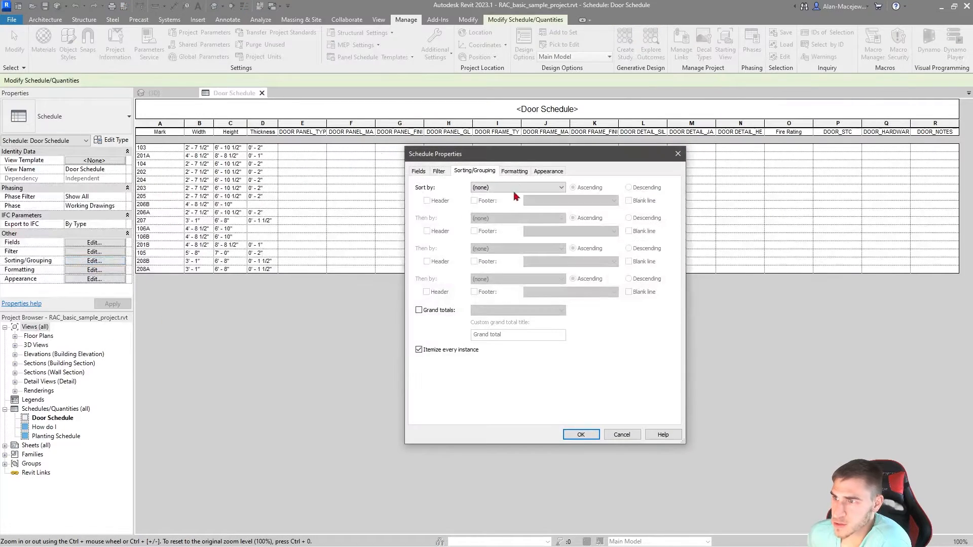
pyautogui.click(514, 171)
pyautogui.moveTo(485, 159); pyautogui.dragTo(470, 171)
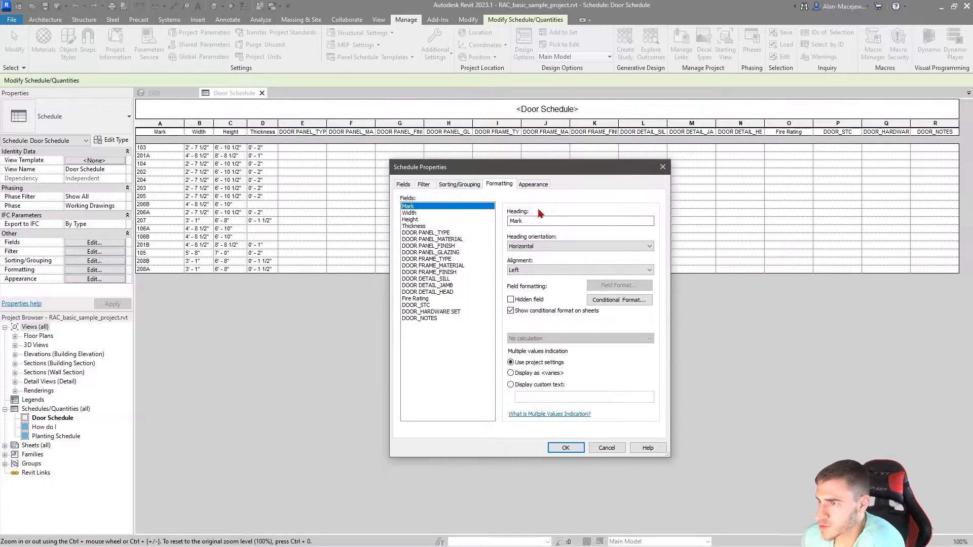
pyautogui.moveTo(528, 223); pyautogui.dragTo(511, 224)
pyautogui.write('D')
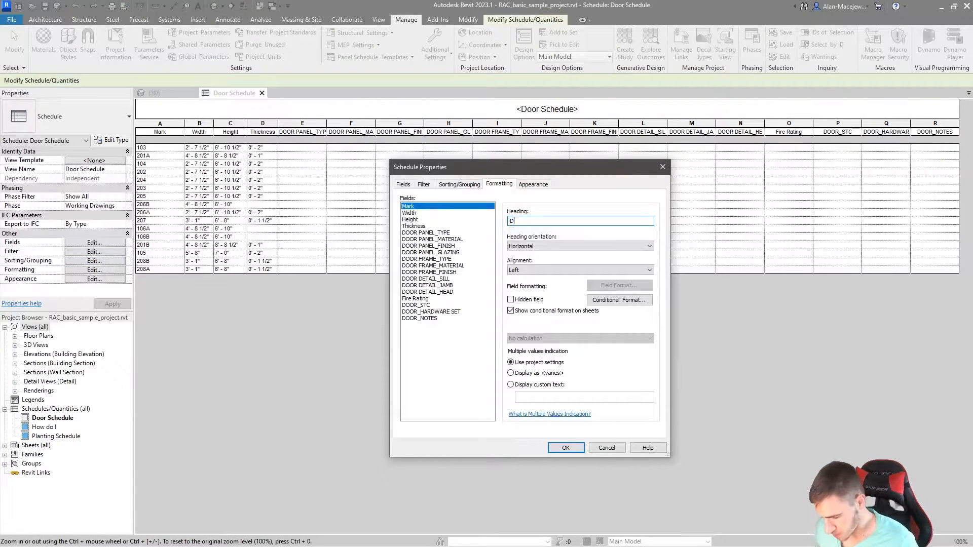
pyautogui.write('OOR NUMBER')
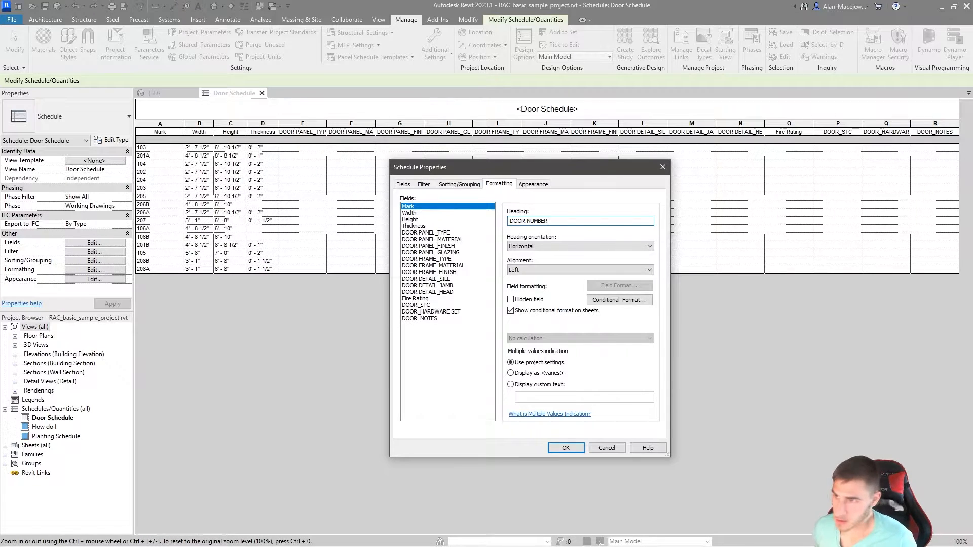
# Step: Shorten the headings of the DOOR PANEL_TYPE and DOOR PANEL_MATERIAL fields to TYPE and MATERIAL
pyautogui.click(447, 233)
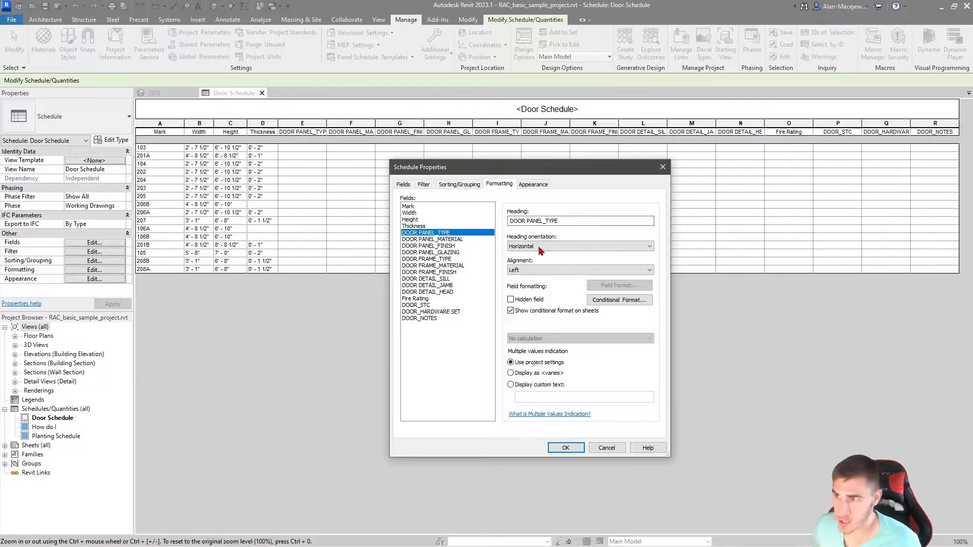
pyautogui.moveTo(545, 222); pyautogui.dragTo(475, 229)
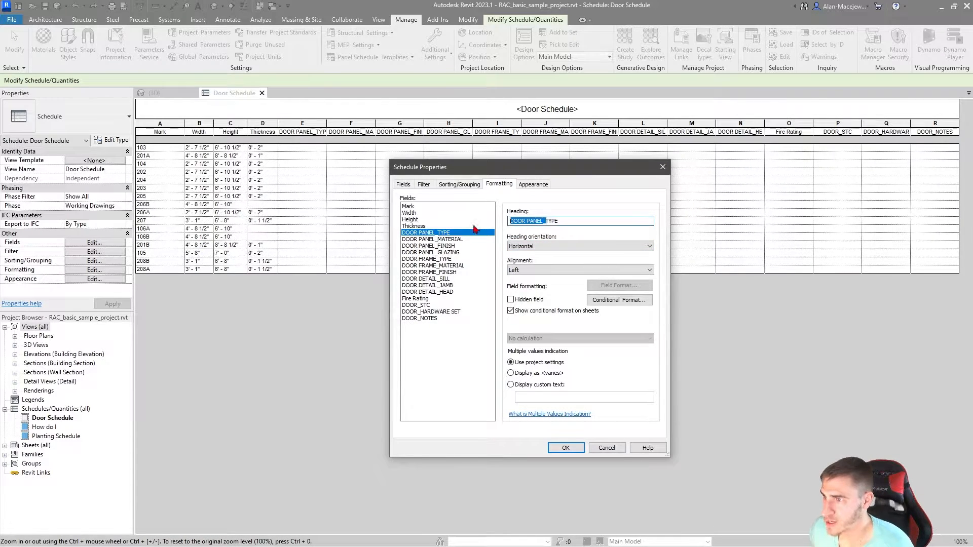
pyautogui.press('BackSpace')
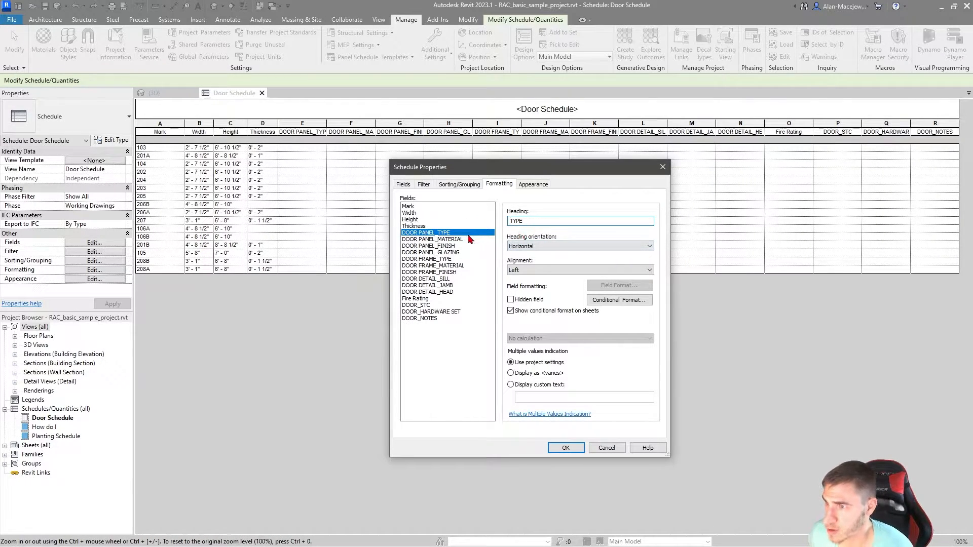
pyautogui.click(468, 238)
pyautogui.moveTo(546, 222); pyautogui.dragTo(466, 226)
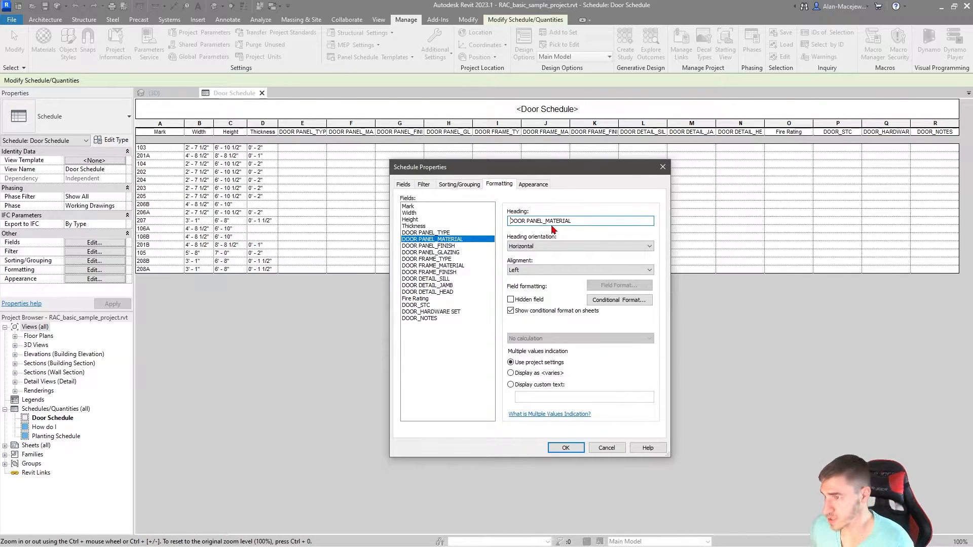
pyautogui.moveTo(544, 222); pyautogui.dragTo(474, 228)
pyautogui.press('BackSpace')
# Step: Shorten the headings of the DOOR PANEL_FINISH and DOOR PANEL_GLAZING fields to FINISH and GLAZING
pyautogui.click(464, 246)
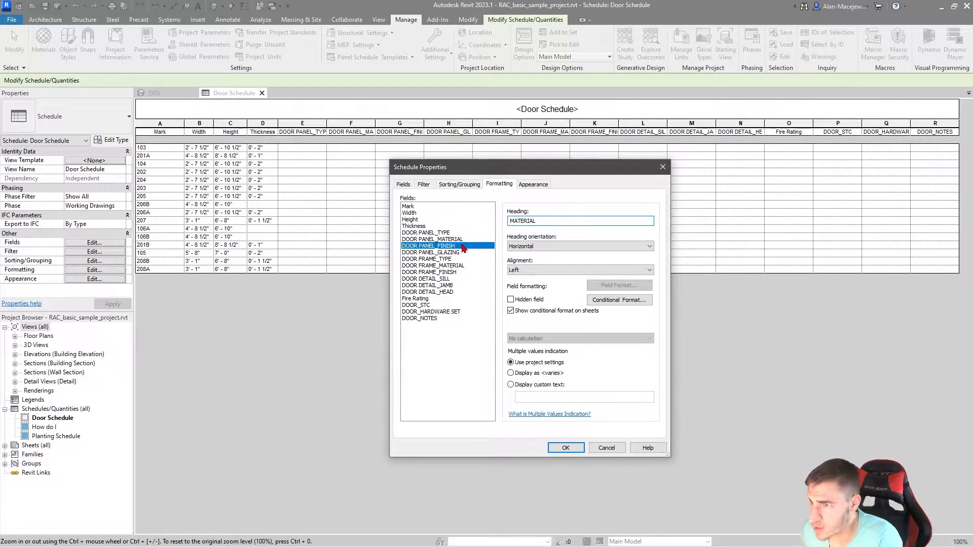
pyautogui.moveTo(546, 222); pyautogui.dragTo(451, 234)
pyautogui.press('BackSpace')
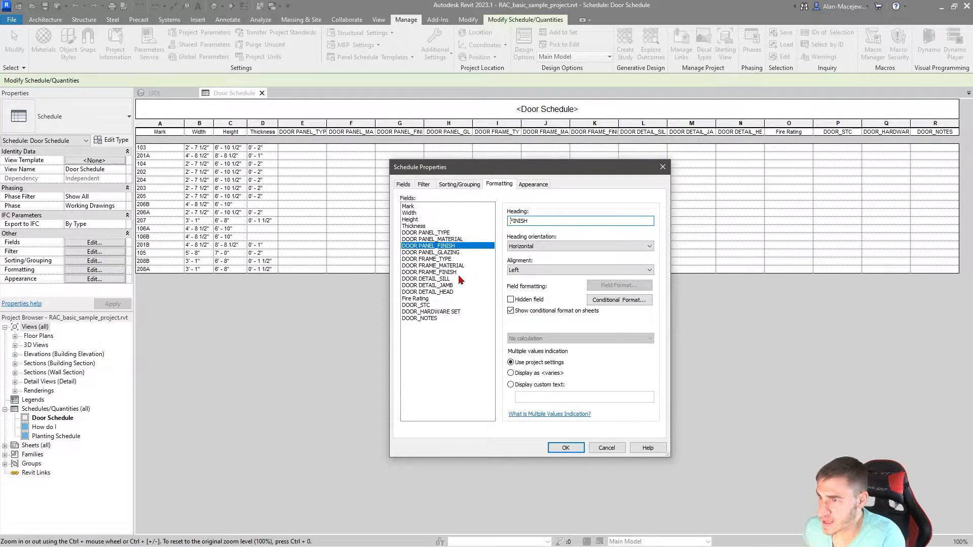
pyautogui.click(456, 253)
pyautogui.moveTo(545, 221); pyautogui.dragTo(468, 232)
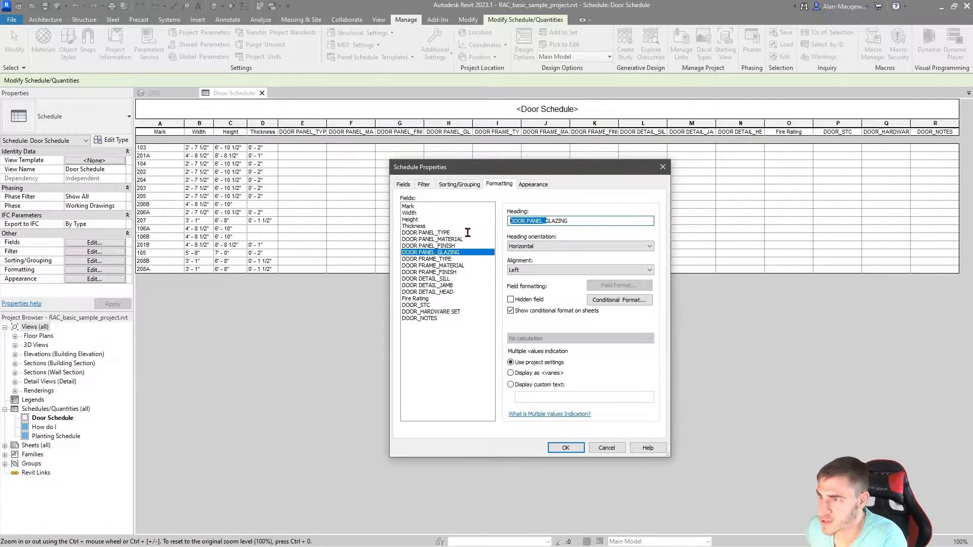
pyautogui.press('BackSpace')
# Step: Shorten the headings of the three DOOR FRAME fields to TYPE, MATERIAL and FINISH
pyautogui.click(446, 259)
pyautogui.moveTo(547, 222); pyautogui.dragTo(467, 223)
pyautogui.press('BackSpace')
pyautogui.click(453, 266)
pyautogui.press('BackSpace')
pyautogui.click(441, 272)
pyautogui.press('BackSpace')
# Step: Shorten the headings of the three DOOR DETAIL fields to SILL, JAMB and HEAD
pyautogui.click(441, 279)
pyautogui.click(551, 222)
pyautogui.press('BackSpace')
pyautogui.click(431, 285)
pyautogui.click(553, 223)
pyautogui.press('BackSpace')
pyautogui.click(440, 293)
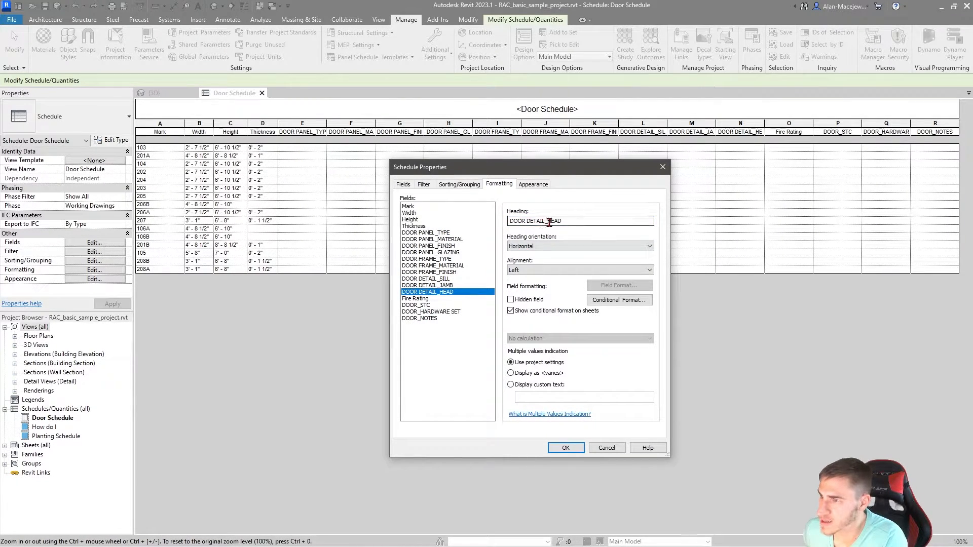
pyautogui.moveTo(549, 222); pyautogui.dragTo(460, 223)
pyautogui.press('BackSpace')
# Step: Change the Fire Rating field's heading to FIRE RATING and the DOOR_STC field's heading to STC RATING
pyautogui.click(431, 298)
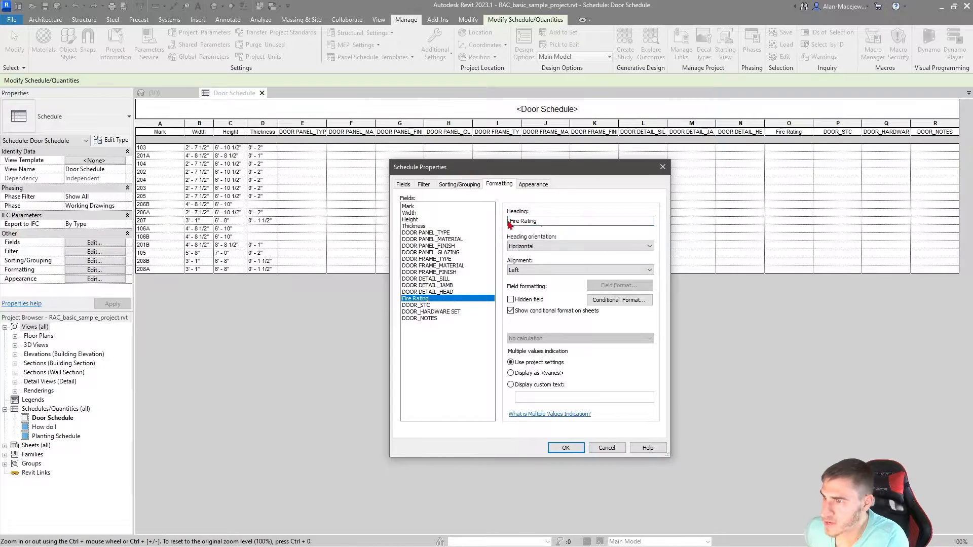
pyautogui.moveTo(547, 222); pyautogui.dragTo(482, 224)
pyautogui.write('FIRE')
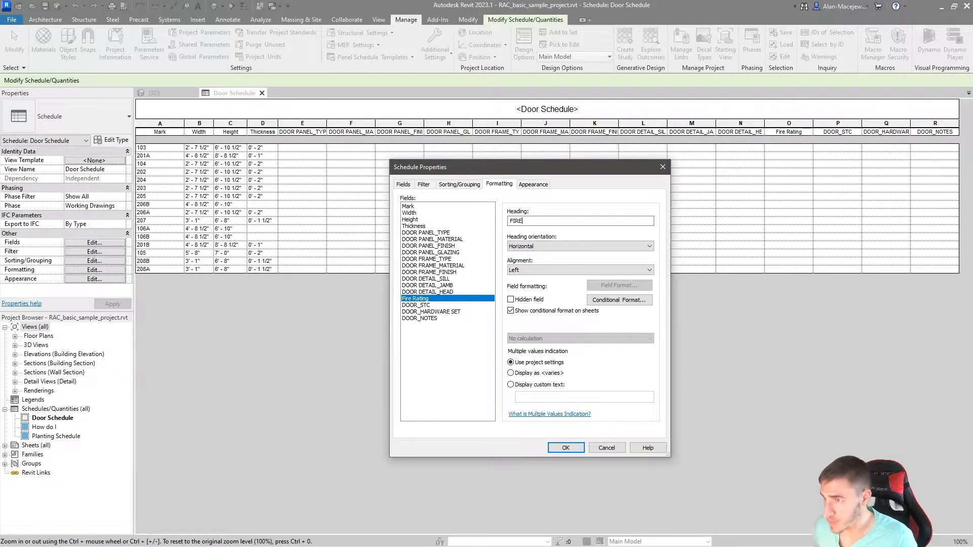
pyautogui.write(' RATING')
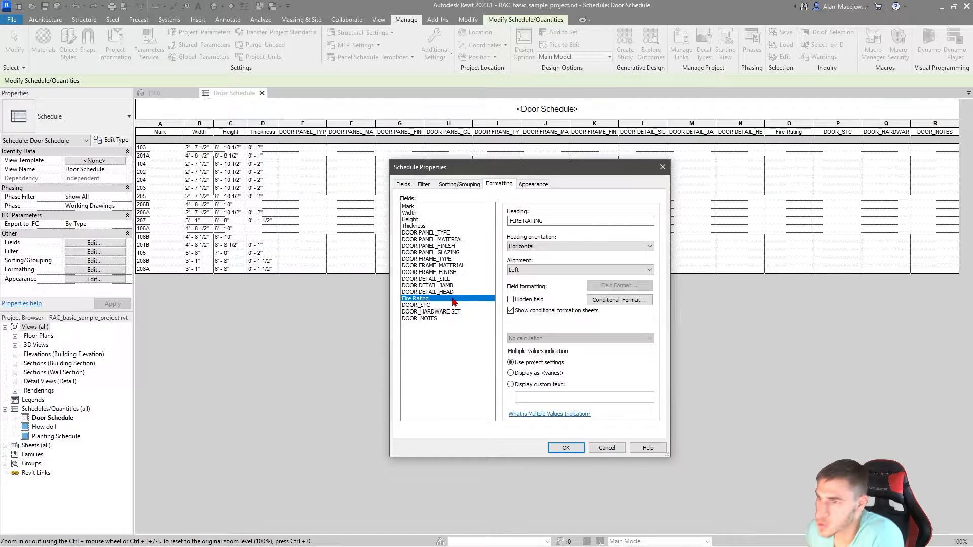
pyautogui.click(435, 306)
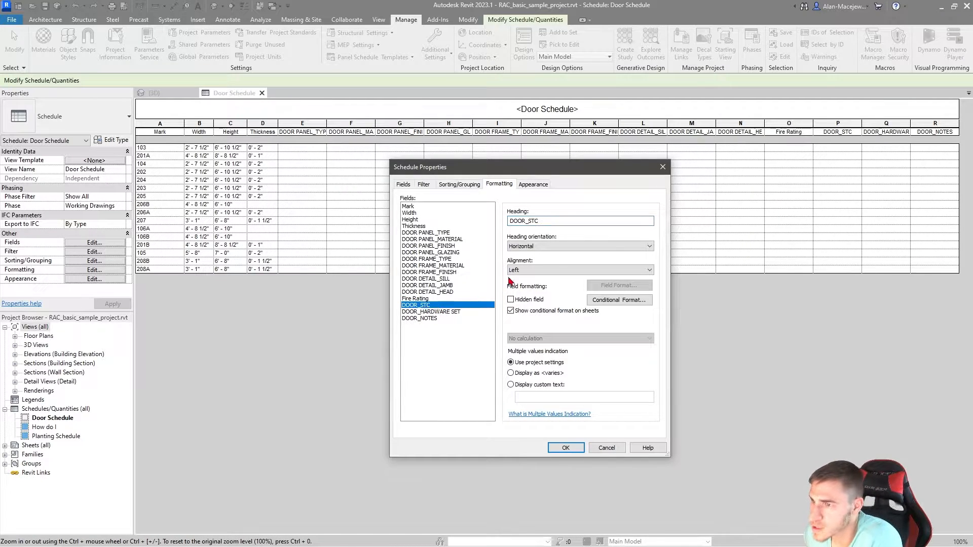
pyautogui.moveTo(546, 221); pyautogui.dragTo(500, 226)
pyautogui.write('STC RATING')
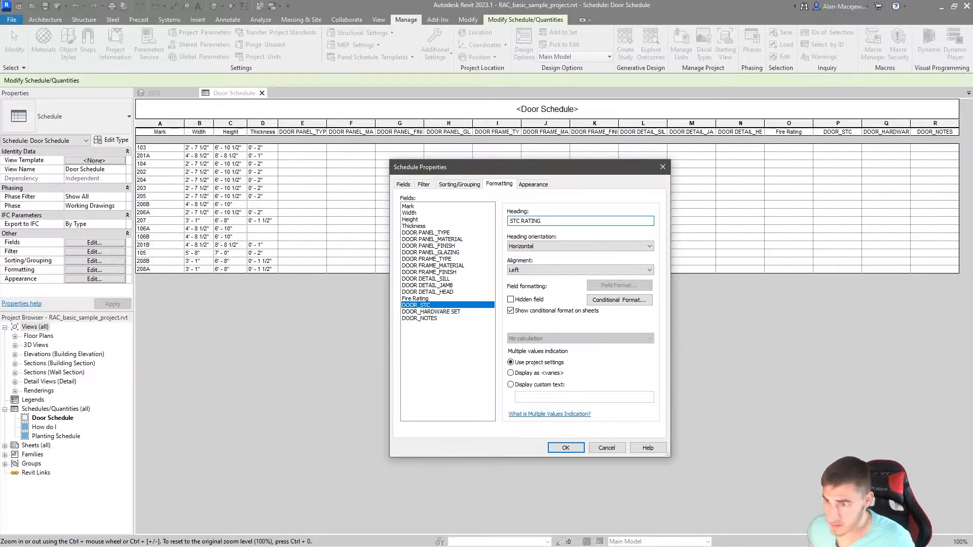
# Step: Shorten the last two fields' headings to HARDWARE SET and NOTES and apply the schedule formatting
pyautogui.click(444, 312)
pyautogui.moveTo(530, 222); pyautogui.dragTo(485, 225)
pyautogui.press('Delete')
pyautogui.click(438, 320)
pyautogui.press('Delete')
pyautogui.click(566, 448)
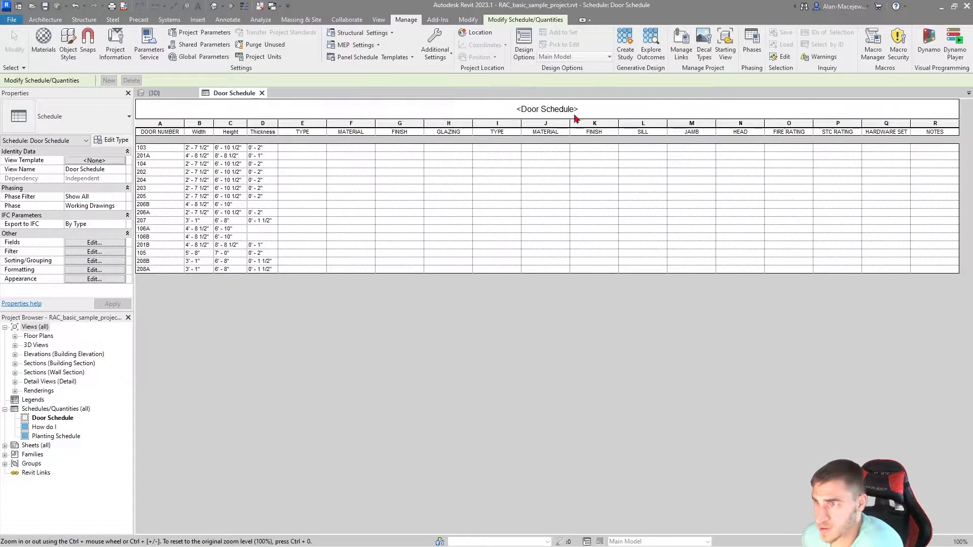
# Step: Retitle the schedule as DOOR SCHEDULE in capitals
pyautogui.click(615, 110)
pyautogui.write('DOOR SCHEDULE')
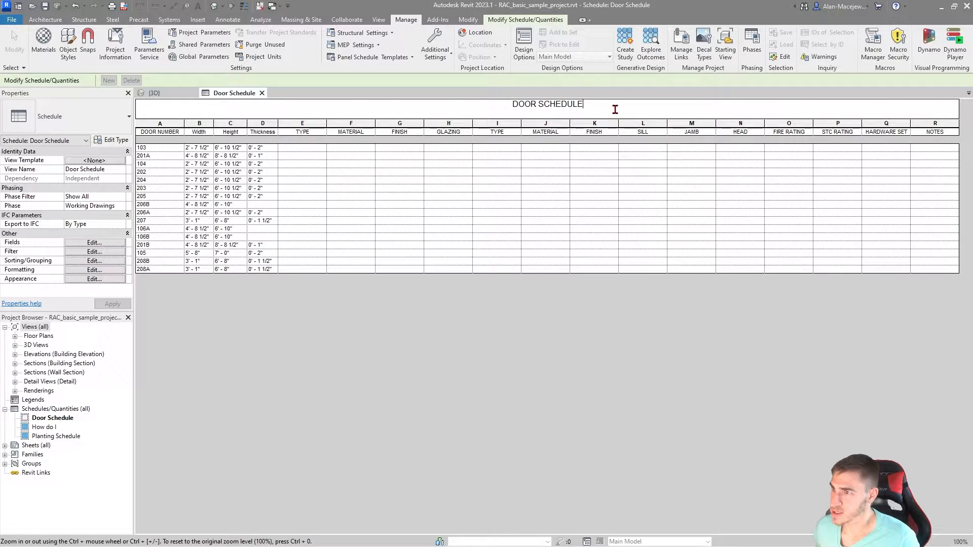
pyautogui.press('Return')
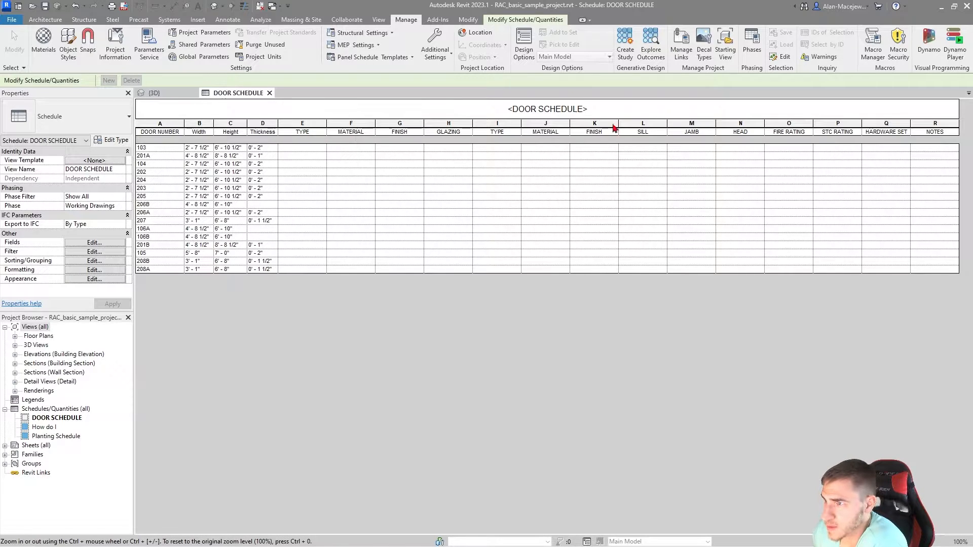
# Step: Group the panel TYPE, MATERIAL, FINISH and GLAZING columns under a DOOR PANEL header, dismissing the save reminder
pyautogui.click(307, 125)
pyautogui.click(306, 134)
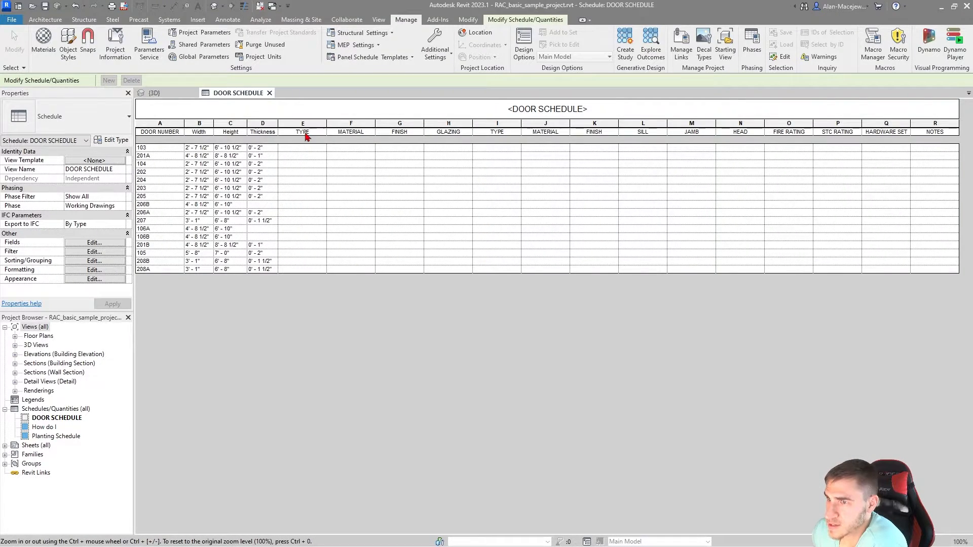
pyautogui.moveTo(332, 133); pyautogui.dragTo(463, 135)
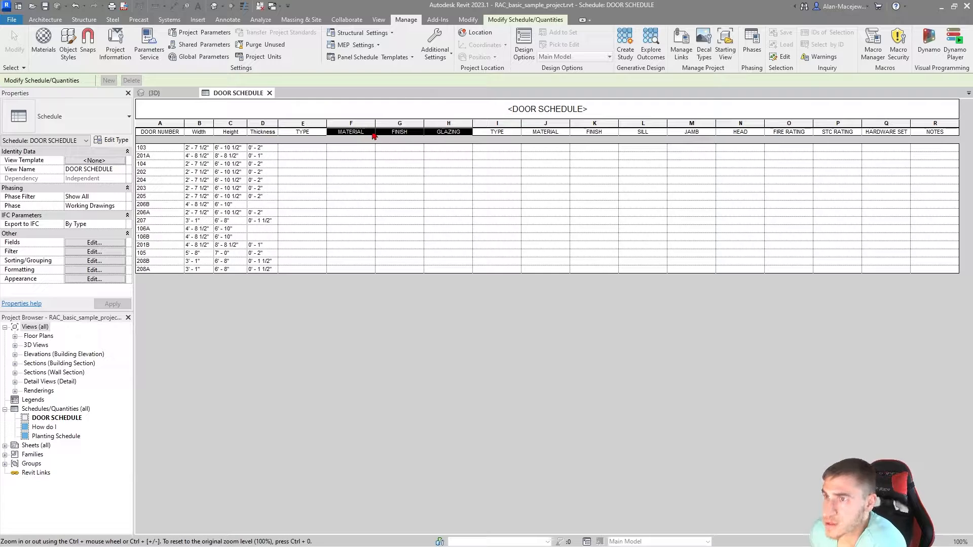
pyautogui.click(506, 18)
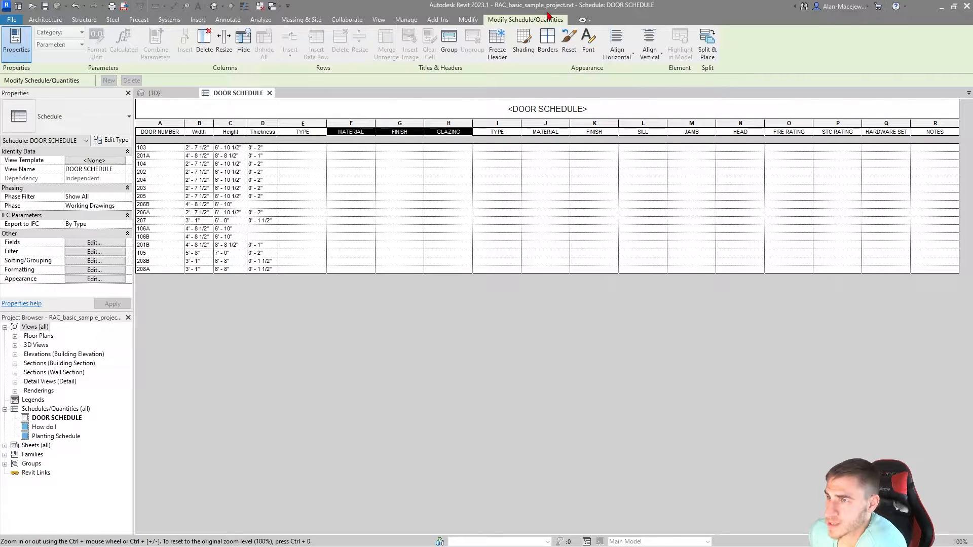
pyautogui.click(450, 43)
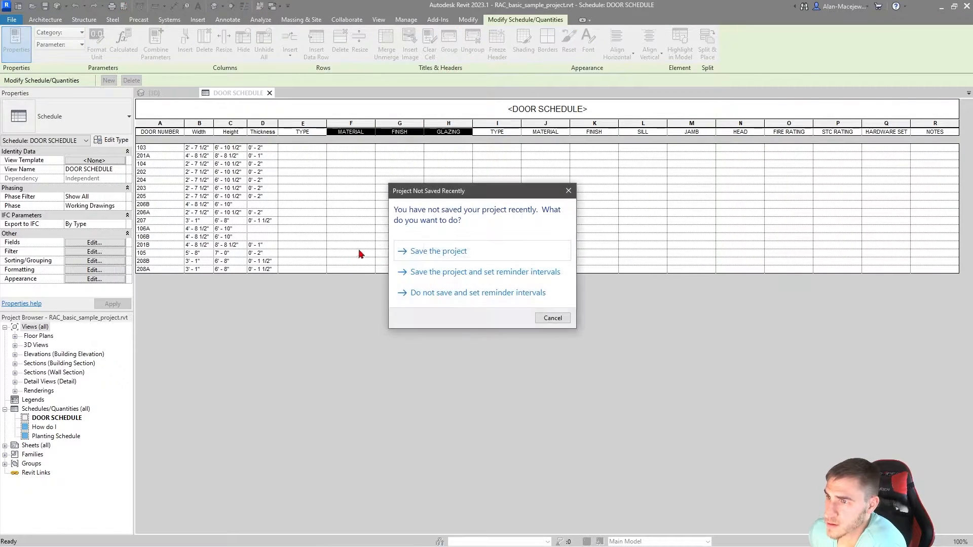
pyautogui.click(553, 318)
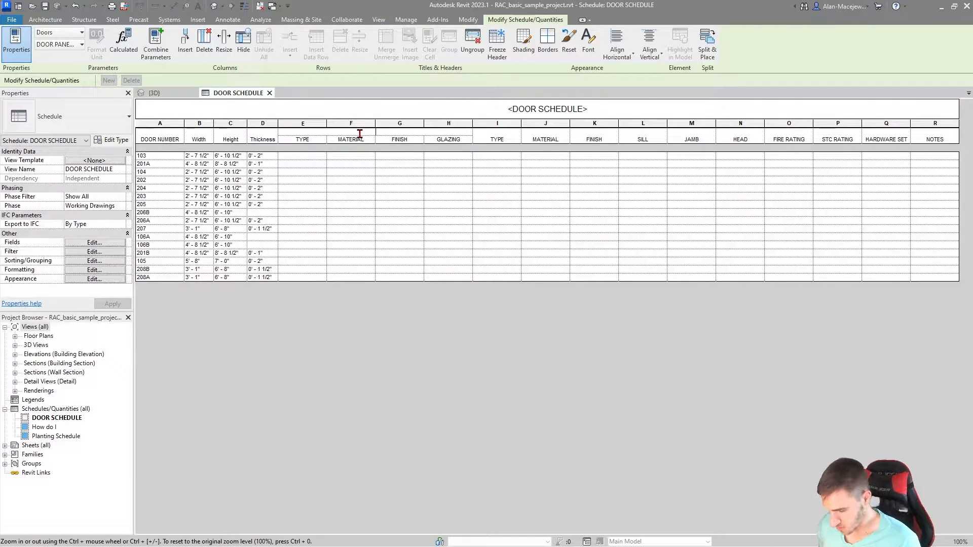
pyautogui.write('E')
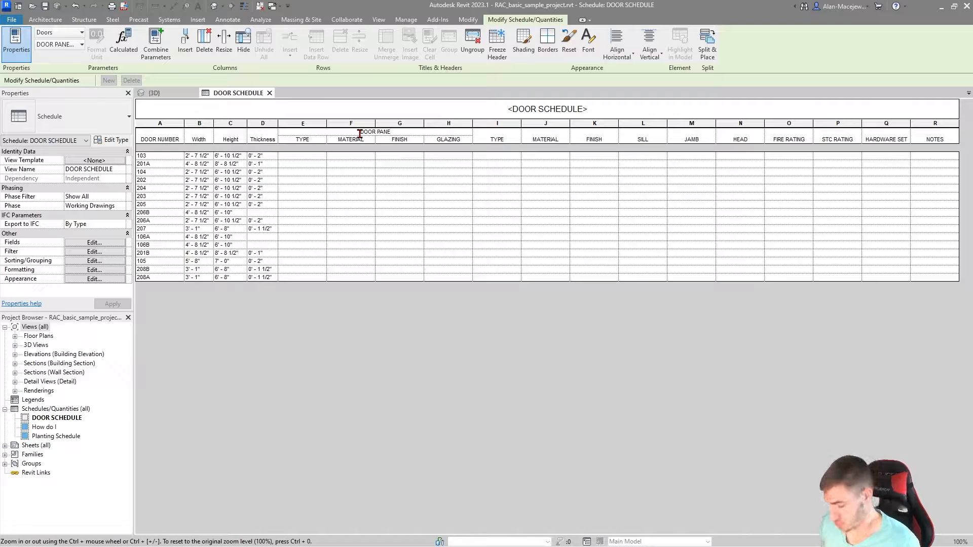
pyautogui.write('L')
pyautogui.press('Return')
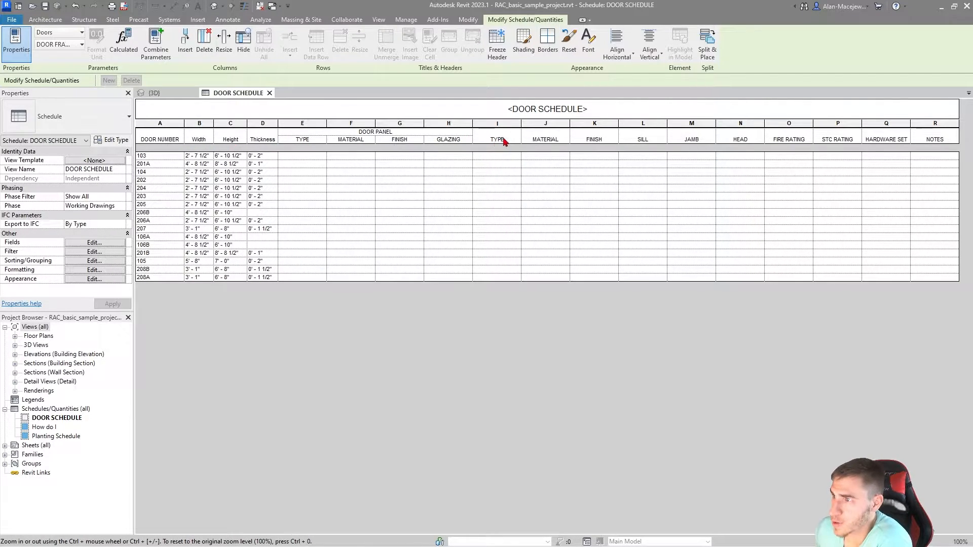
# Step: Try a DOOR FRAME header over only the frame TYPE, MATERIAL and FINISH columns, and ungroup it again
pyautogui.moveTo(499, 140); pyautogui.dragTo(594, 143)
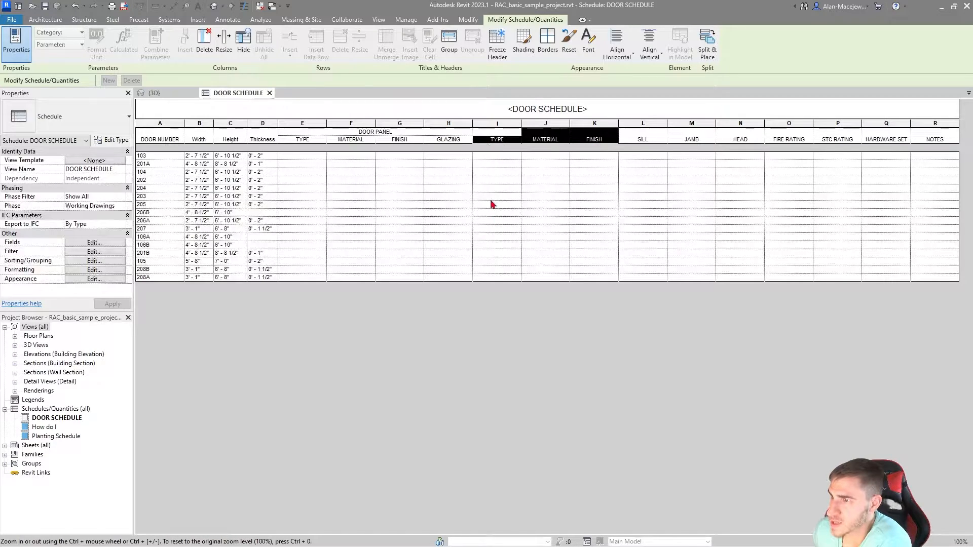
pyautogui.moveTo(503, 144); pyautogui.dragTo(608, 135)
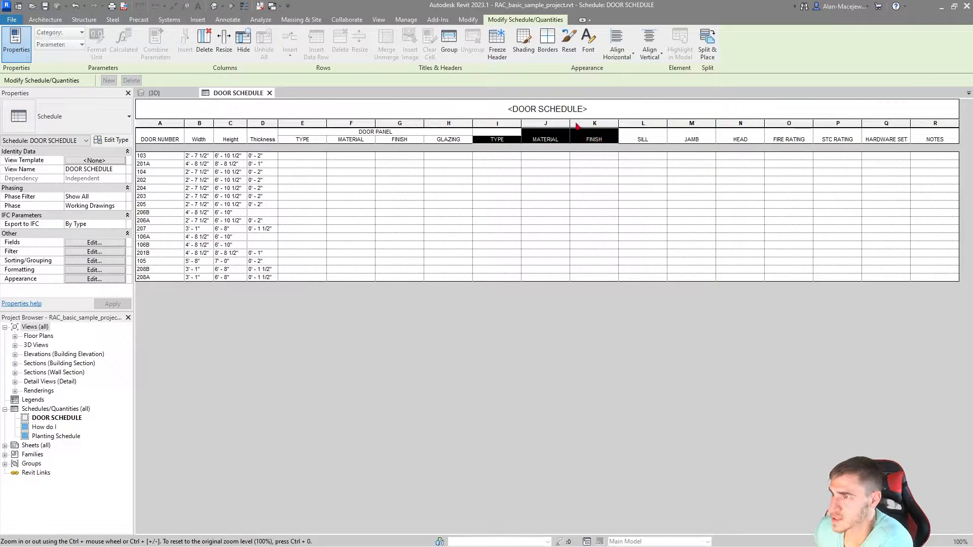
pyautogui.click(449, 43)
pyautogui.click(544, 132)
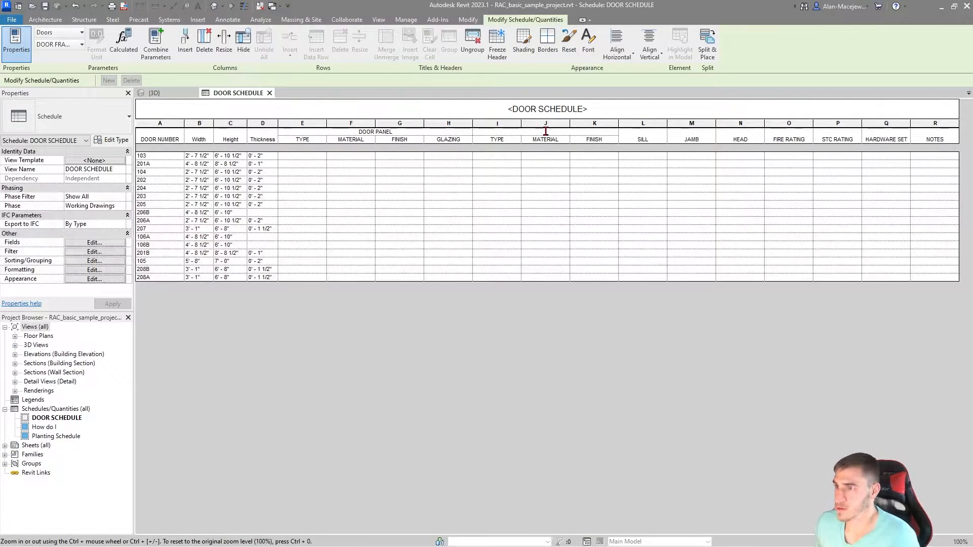
pyautogui.write('DOOR FRAME')
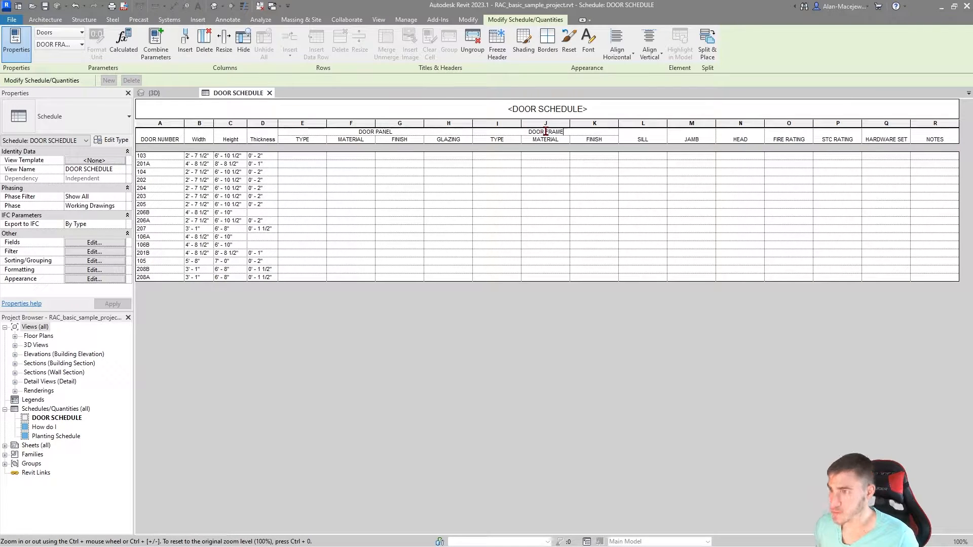
pyautogui.press('Return')
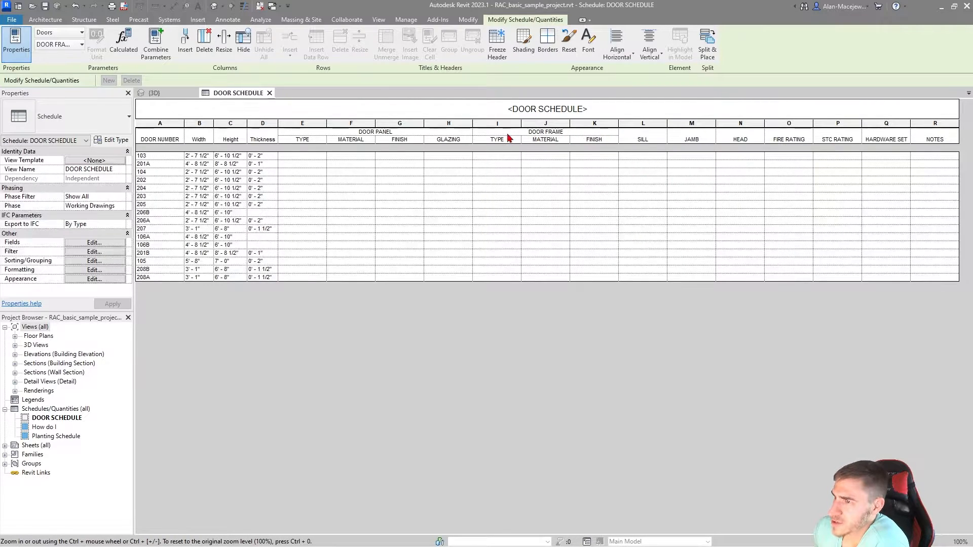
pyautogui.click(553, 132)
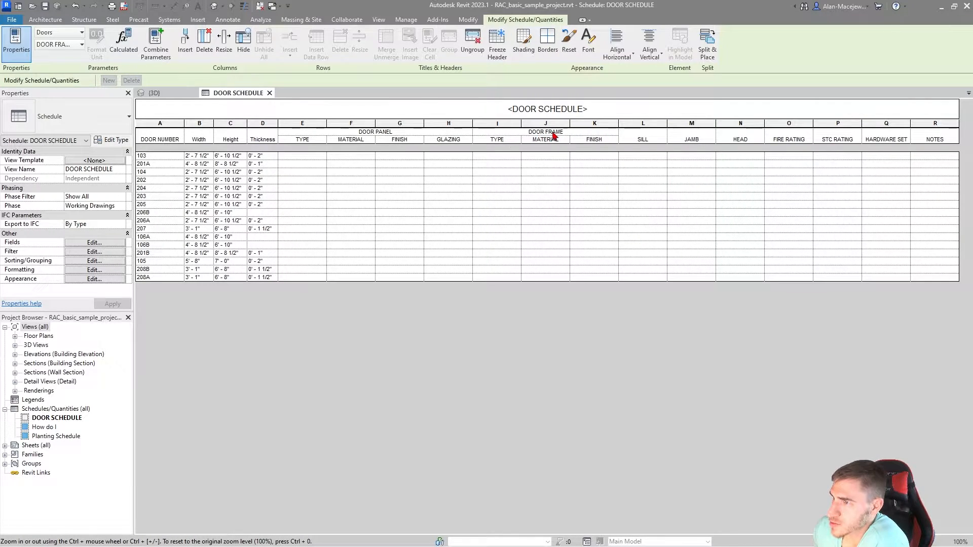
pyautogui.click(472, 43)
# Step: Group the frame TYPE, MATERIAL, FINISH, SILL, JAMB and HEAD columns under a DOOR FRAME header
pyautogui.moveTo(498, 142); pyautogui.dragTo(756, 142)
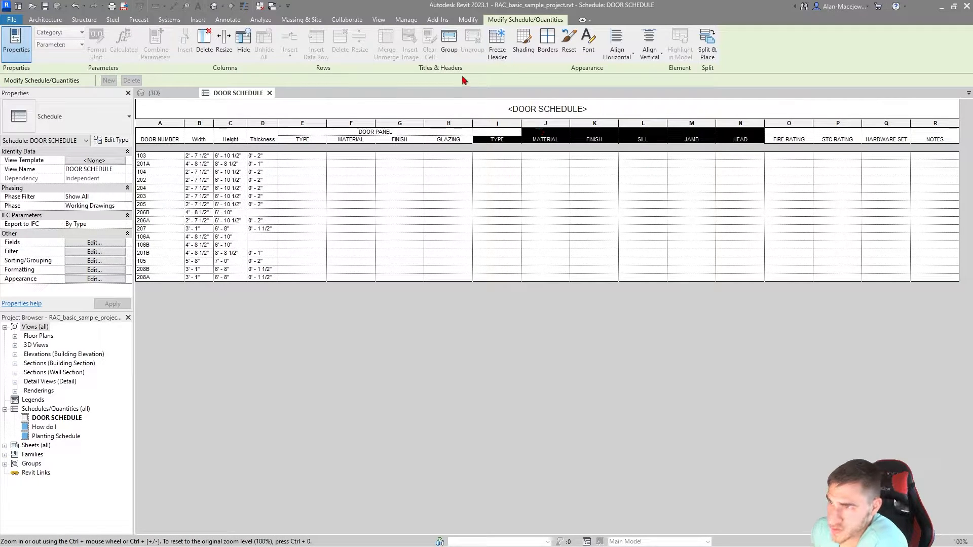
pyautogui.click(449, 41)
pyautogui.click(566, 138)
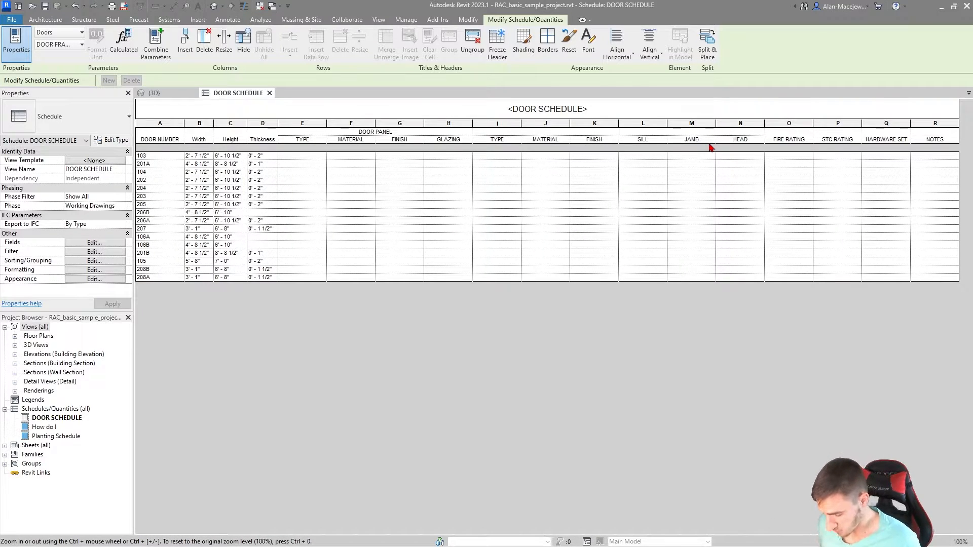
pyautogui.write('DOOR FRA')
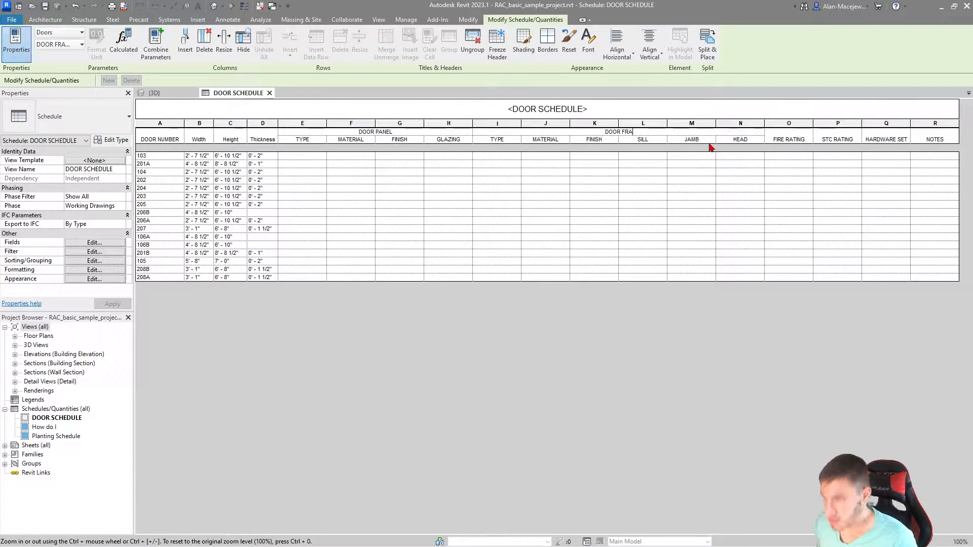
pyautogui.write('ME')
pyautogui.press('Return')
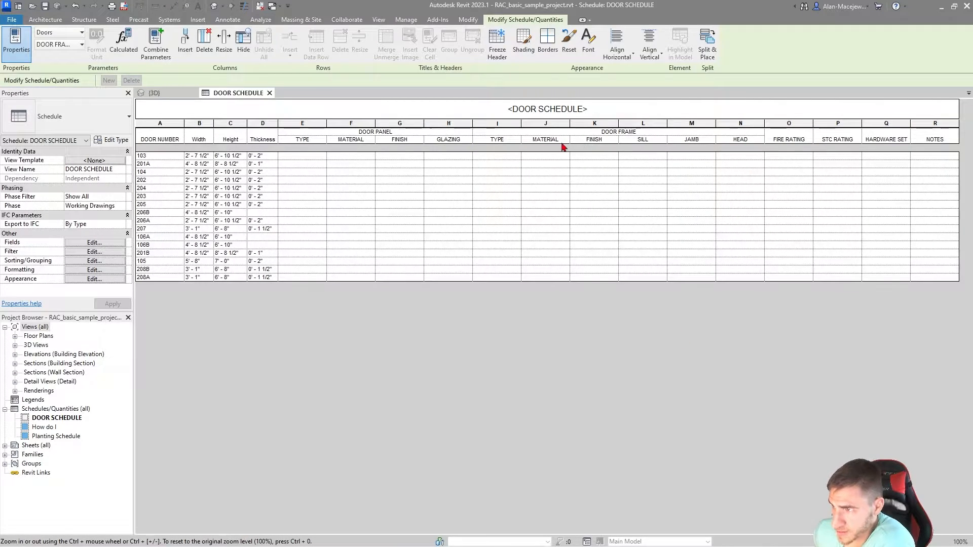
# Step: Group the SILL, JAMB and HEAD columns under a DETAILS header within the DOOR FRAME group
pyautogui.moveTo(677, 141); pyautogui.dragTo(752, 143)
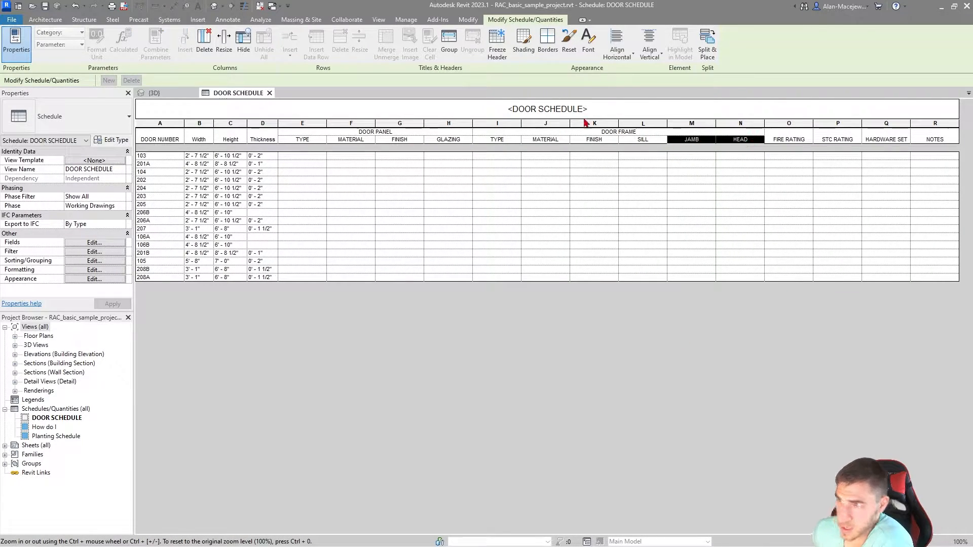
pyautogui.click(449, 41)
pyautogui.click(672, 140)
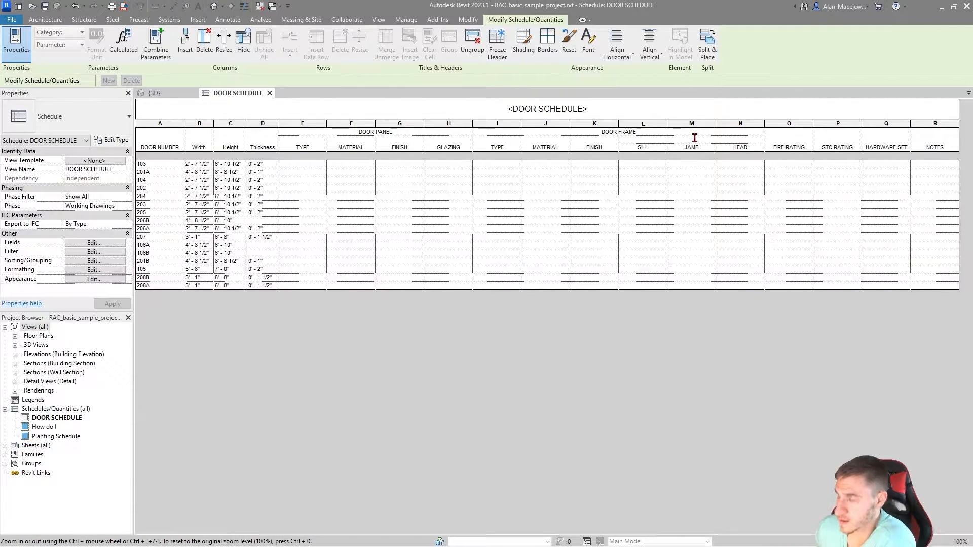
pyautogui.write('DETAILS')
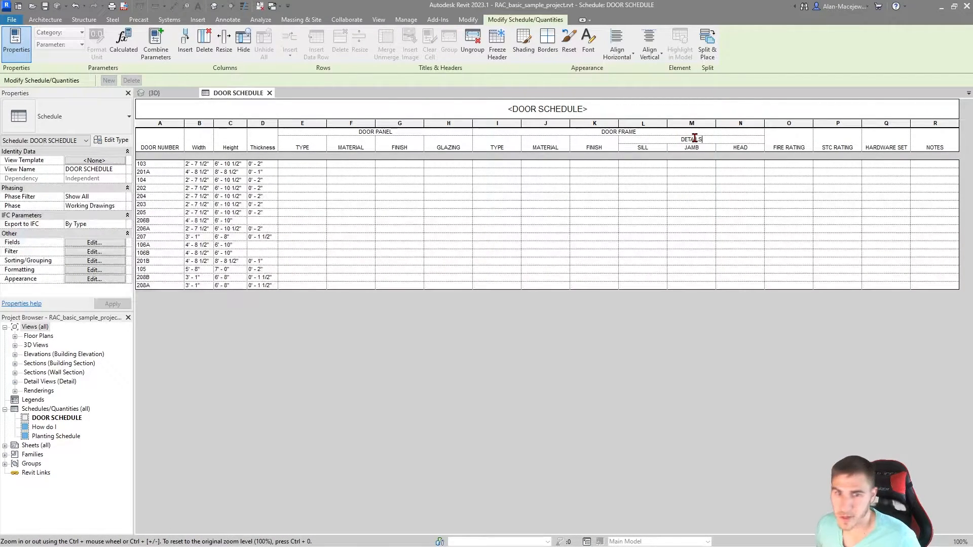
pyautogui.press('Return')
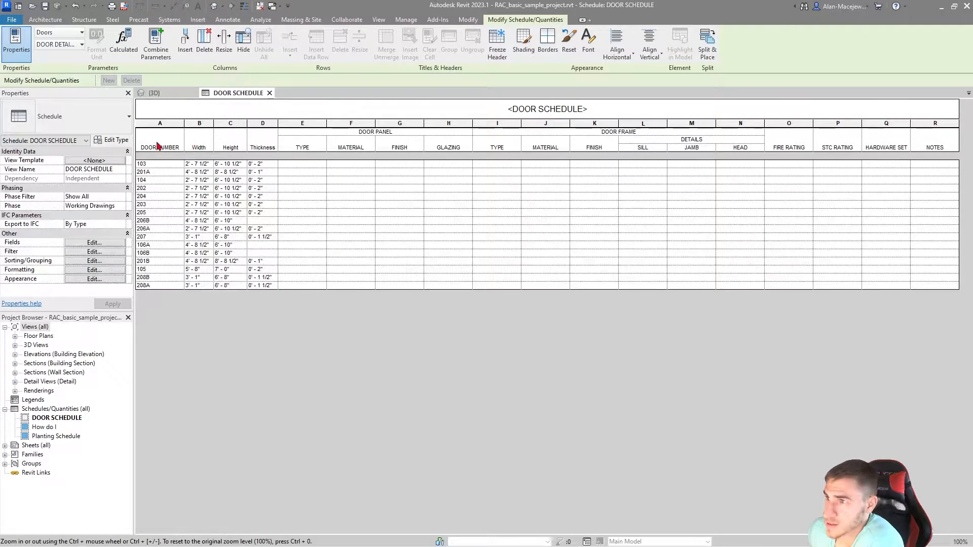
# Step: Make the text of all column and group headers bold
pyautogui.moveTo(158, 146); pyautogui.dragTo(949, 141)
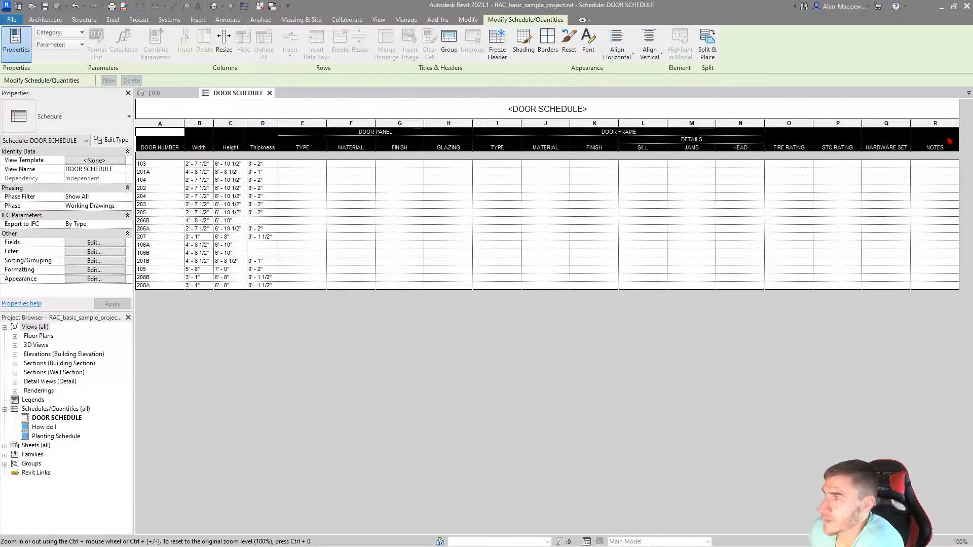
pyautogui.click(588, 45)
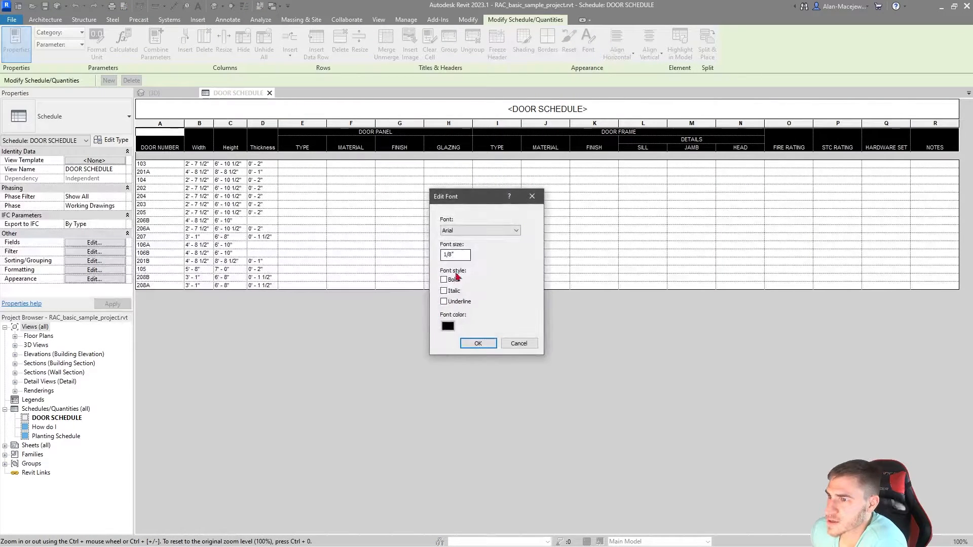
pyautogui.click(444, 280)
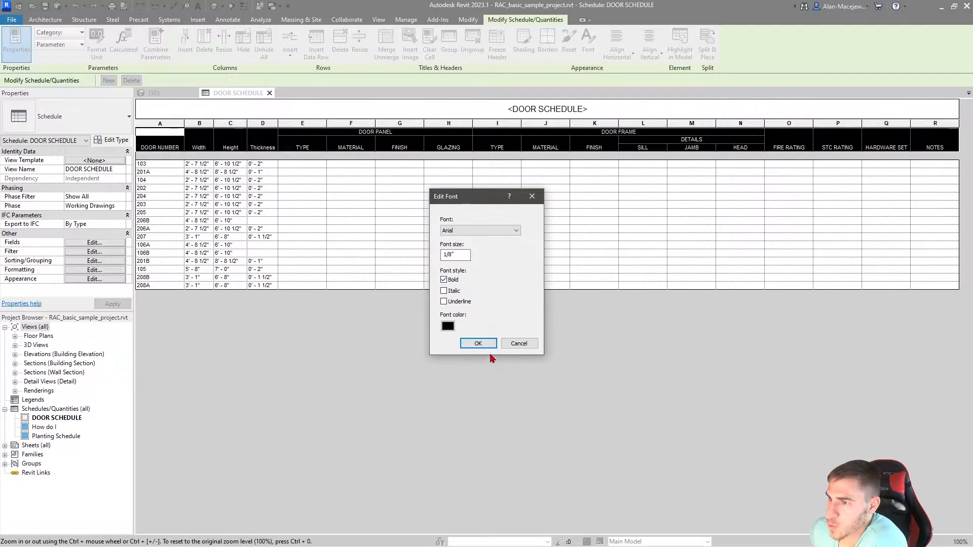
pyautogui.click(478, 343)
pyautogui.click(585, 385)
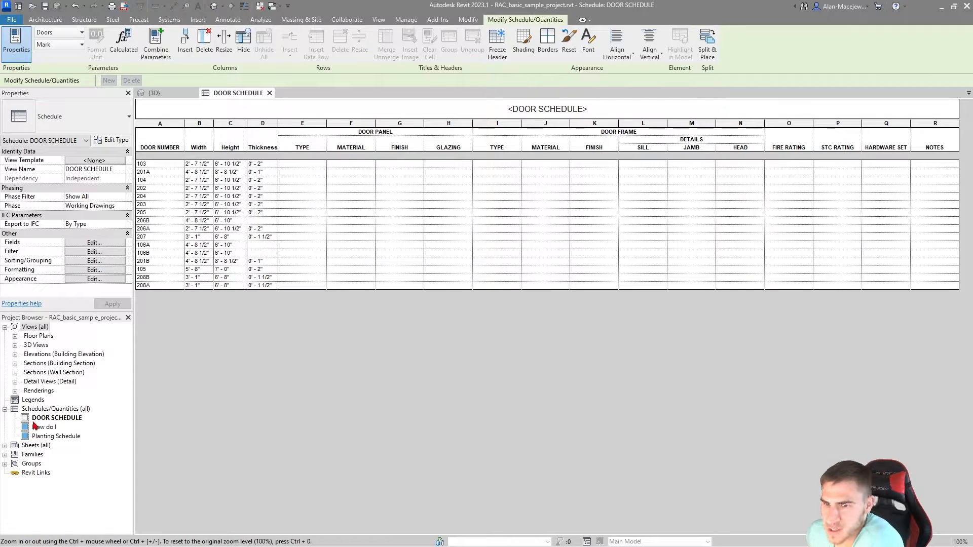
# Step: Create a new sheet with the A1 metric titleblock
pyautogui.doubleClick(36, 445)
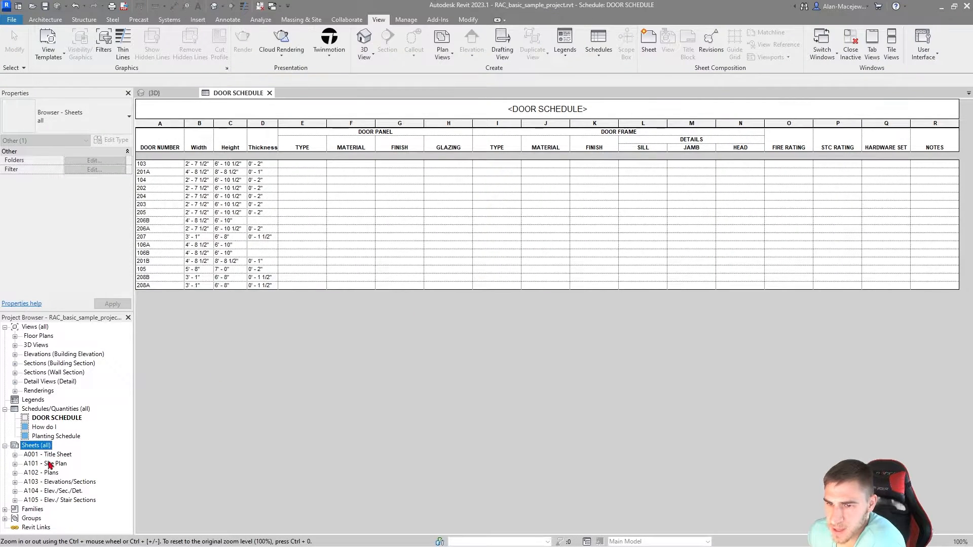
pyautogui.rightClick(41, 448)
pyautogui.click(56, 453)
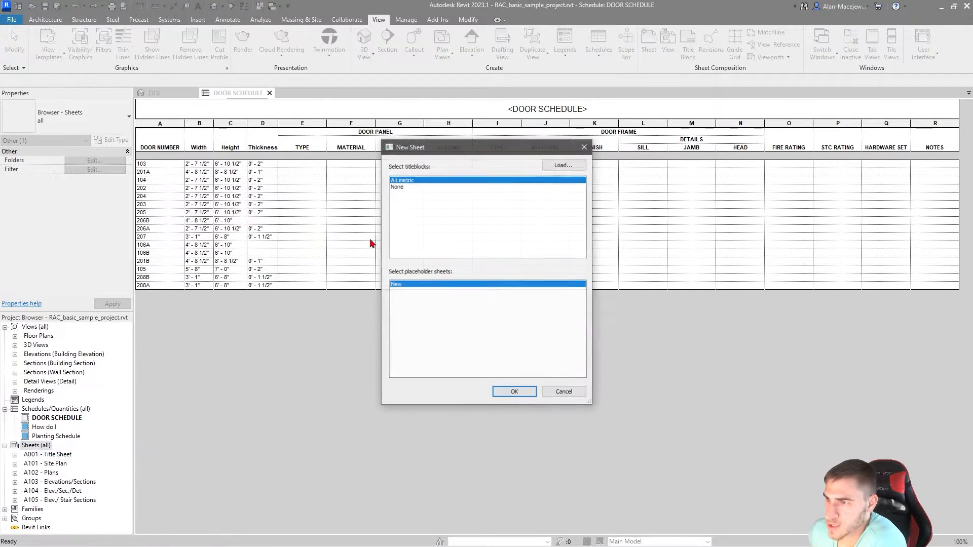
pyautogui.click(514, 393)
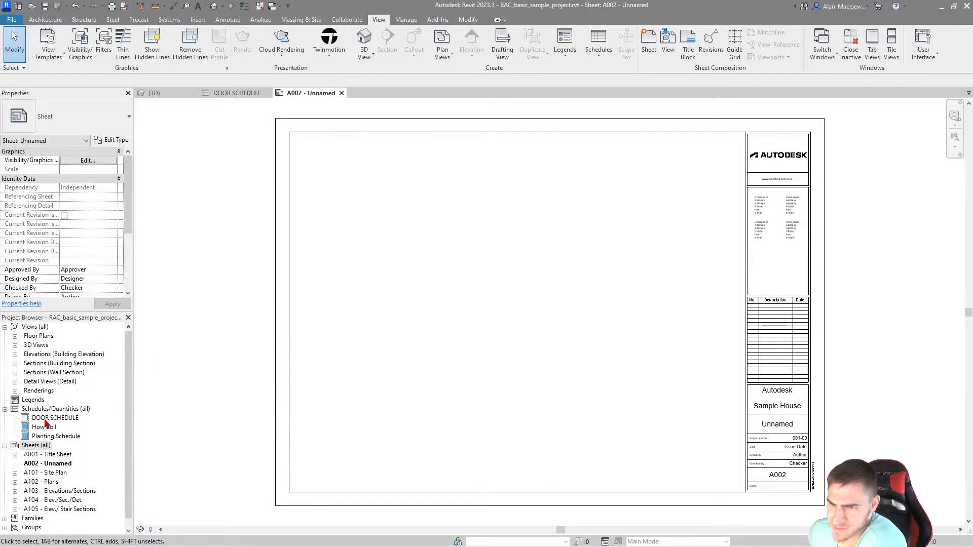
# Step: Place the DOOR SCHEDULE on the new sheet A002 and deselect it
pyautogui.moveTo(45, 423); pyautogui.dragTo(507, 388)
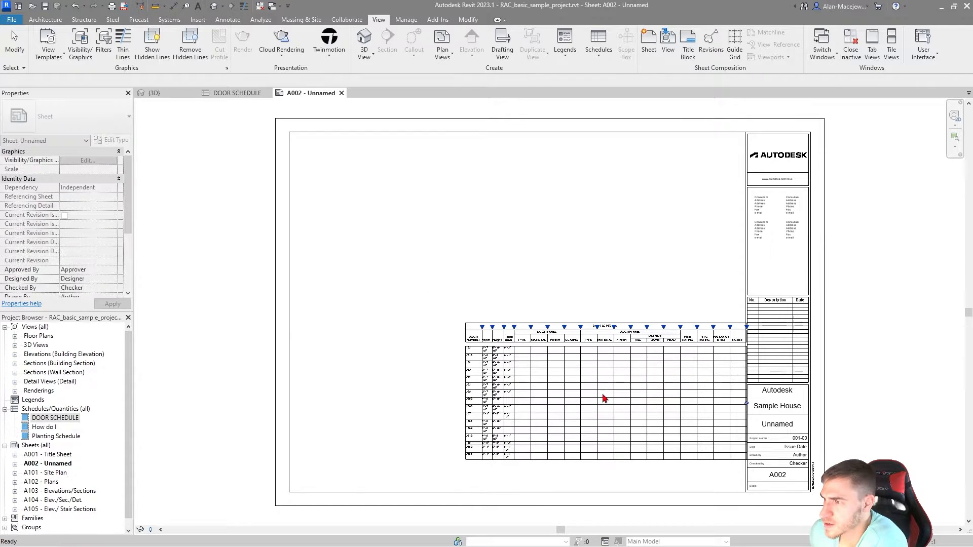
pyautogui.click(615, 341)
pyautogui.click(594, 279)
# Step: Widen the Width, Height and Thickness columns of the placed schedule so their headings and values fit on one line
pyautogui.scroll(5, 600, 363)
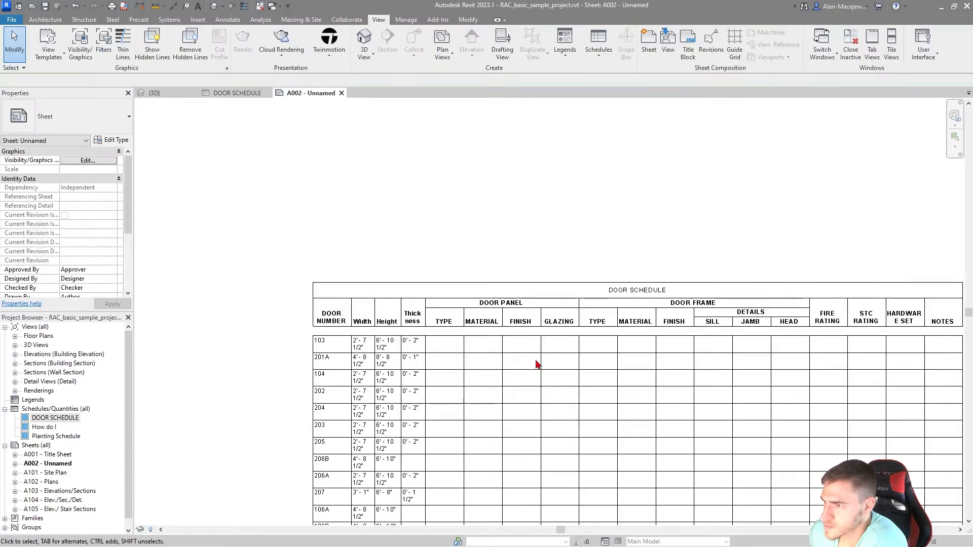
pyautogui.scroll(2, 502, 304)
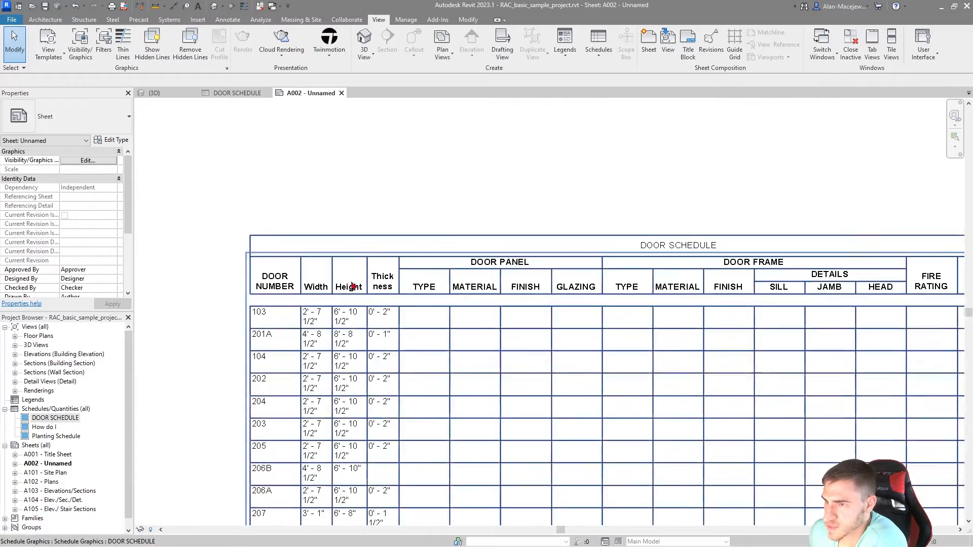
pyautogui.click(328, 280)
pyautogui.moveTo(332, 254); pyautogui.dragTo(459, 253)
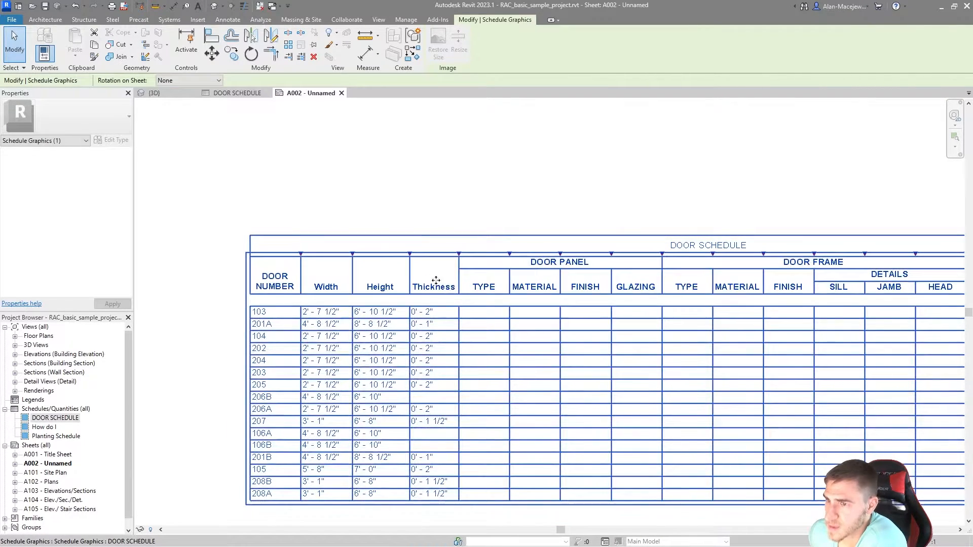
pyautogui.moveTo(350, 303); pyautogui.dragTo(291, 275)
pyautogui.moveTo(652, 295); pyautogui.dragTo(583, 289, button='middle')
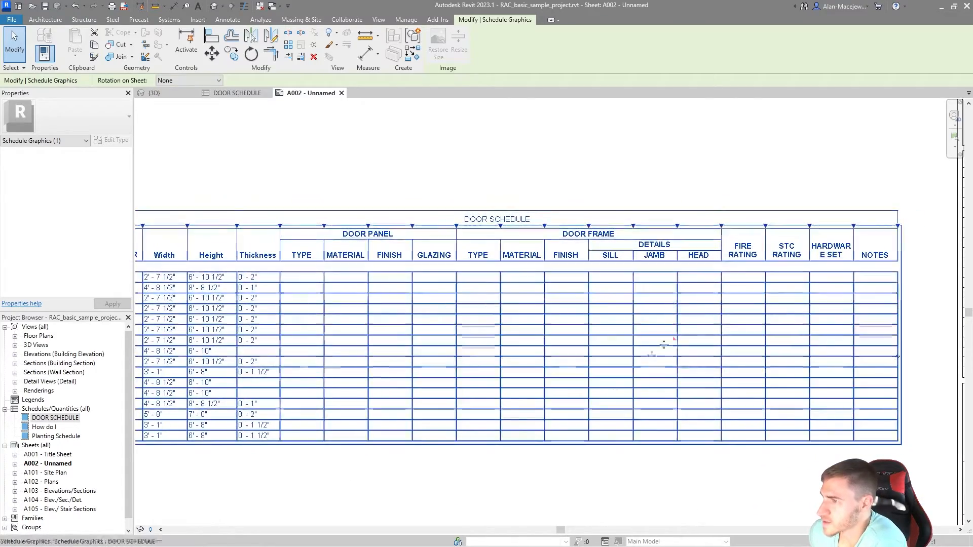
pyautogui.moveTo(496, 367); pyautogui.dragTo(511, 366, button='middle')
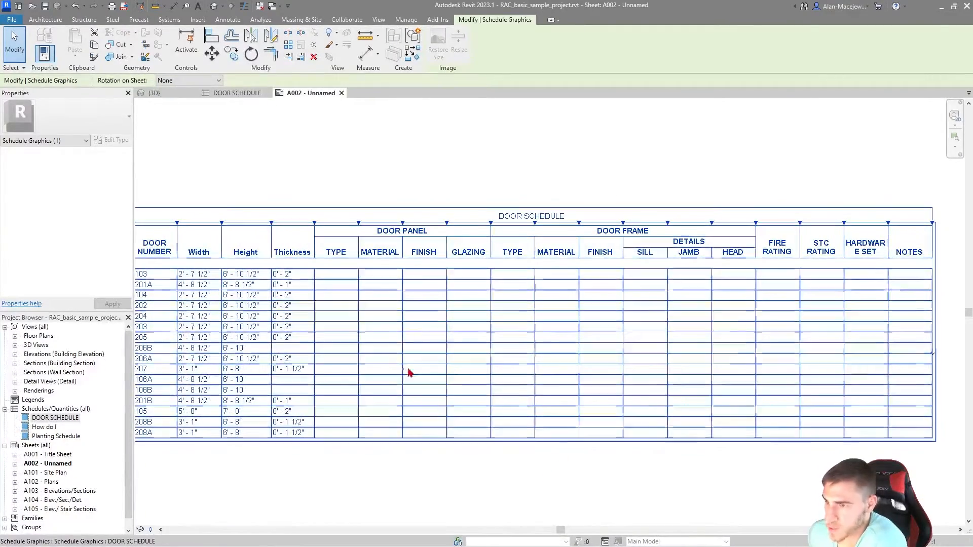
# Step: Open the door schedule from its placement on the sheet and look over the door panel and door frame cells
pyautogui.doubleClick(558, 267)
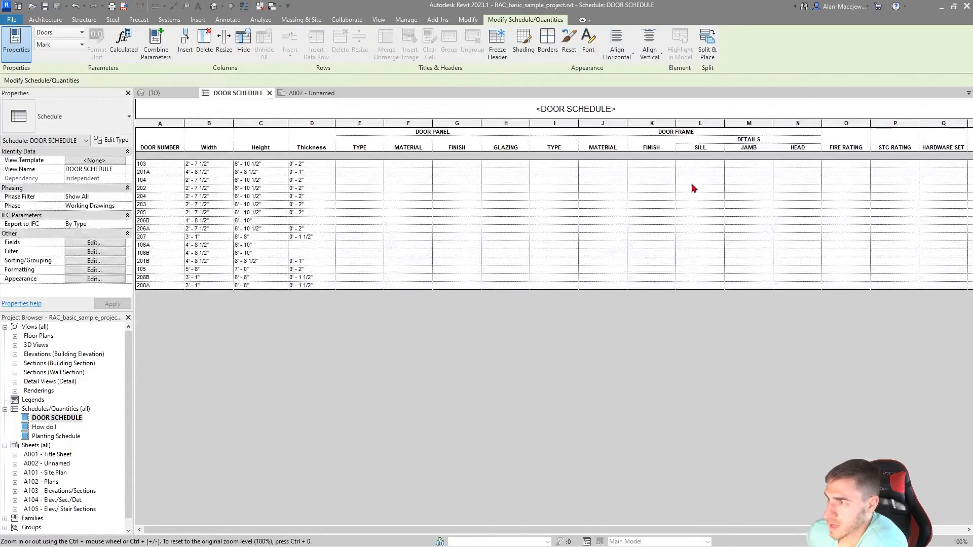
pyautogui.click(712, 181)
pyautogui.click(668, 203)
pyautogui.moveTo(580, 183); pyautogui.dragTo(581, 188)
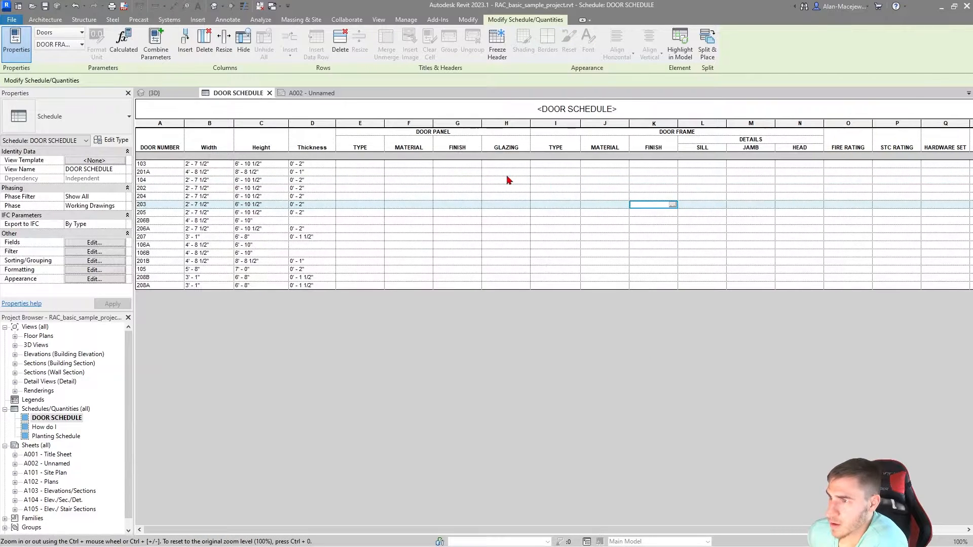
pyautogui.click(507, 175)
pyautogui.moveTo(483, 207); pyautogui.dragTo(485, 208)
pyautogui.click(456, 213)
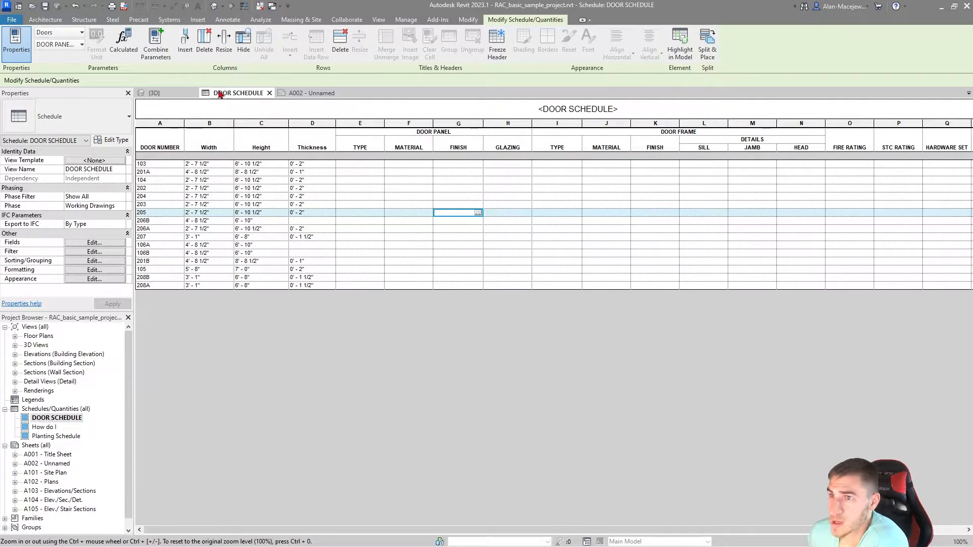
# Step: Switch to the 3D view and select the Curtain Wall Dbl Glass door in the glazed end wall below the roof terrace
pyautogui.click(165, 94)
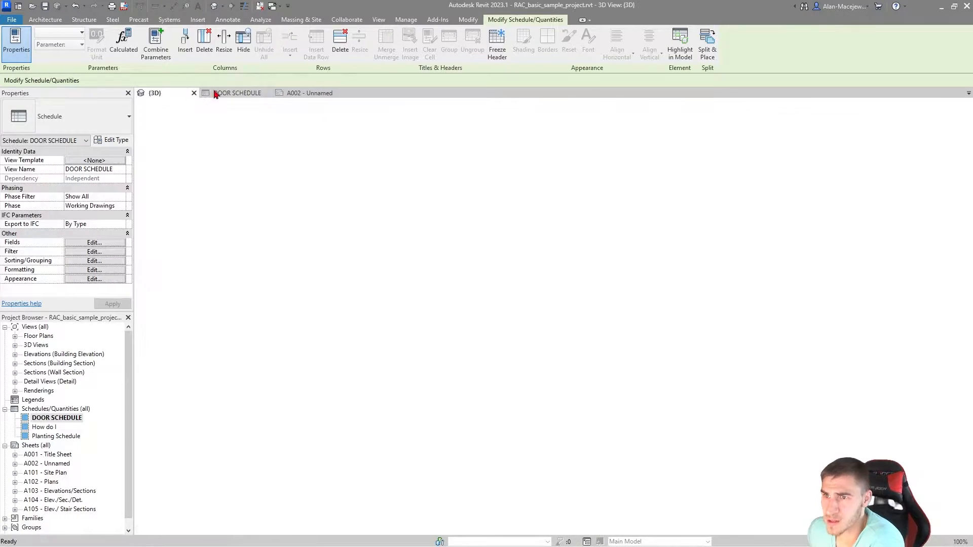
pyautogui.scroll(5, 527, 230)
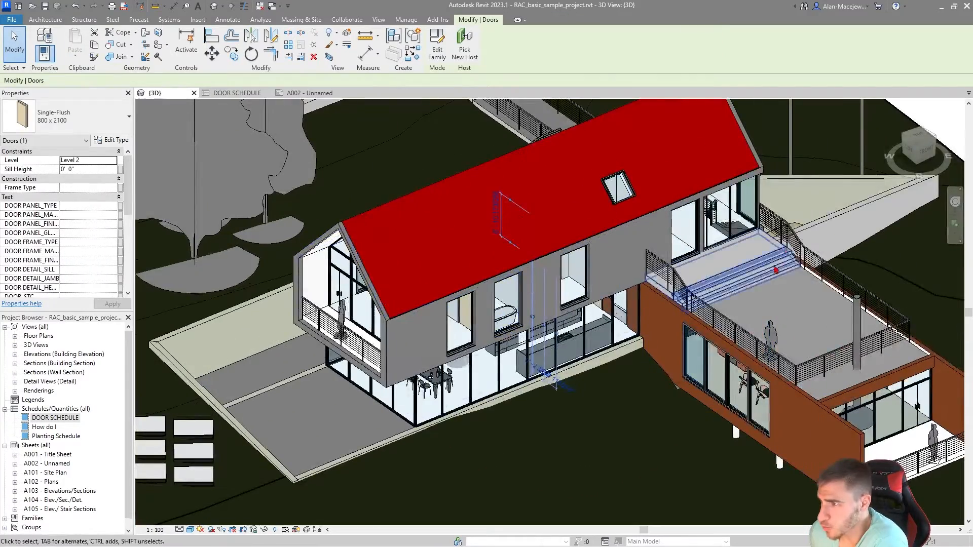
pyautogui.moveTo(719, 299); pyautogui.dragTo(563, 222, button='middle')
pyautogui.moveTo(375, 323); pyautogui.dragTo(562, 339, button='middle')
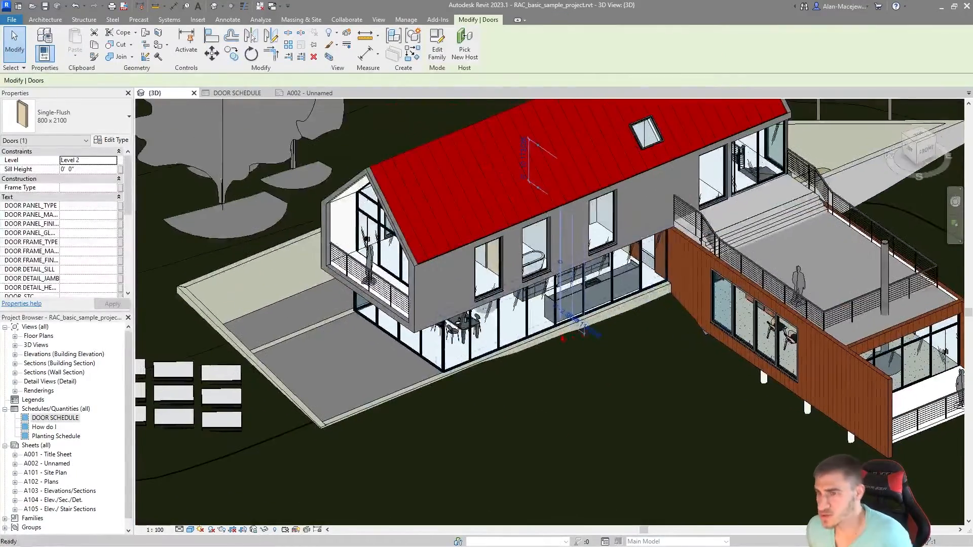
pyautogui.keyDown('shift'); pyautogui.moveTo(418, 278); pyautogui.dragTo(831, 226, button='middle'); pyautogui.keyUp('shift')
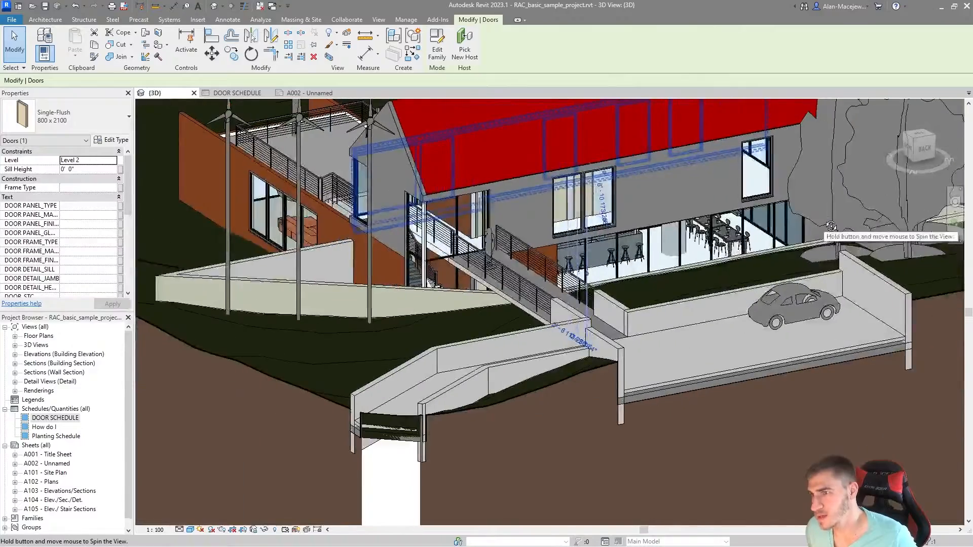
pyautogui.scroll(3, 583, 216)
pyautogui.keyDown('shift'); pyautogui.moveTo(583, 215); pyautogui.dragTo(562, 243, button='middle'); pyautogui.keyUp('shift')
pyautogui.scroll(-1, 507, 304)
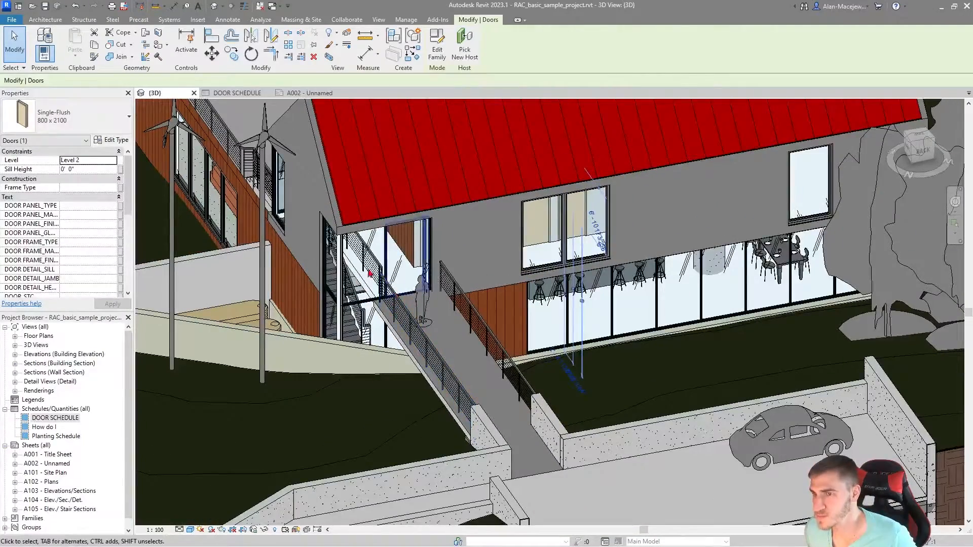
pyautogui.keyDown('shift'); pyautogui.moveTo(370, 274); pyautogui.dragTo(615, 260, button='middle'); pyautogui.keyUp('shift')
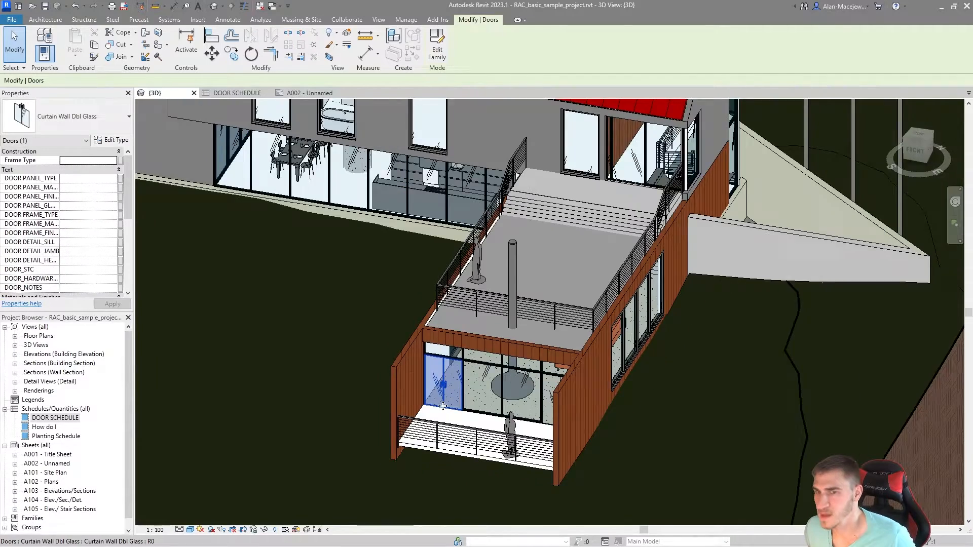
pyautogui.scroll(2, 163, 312)
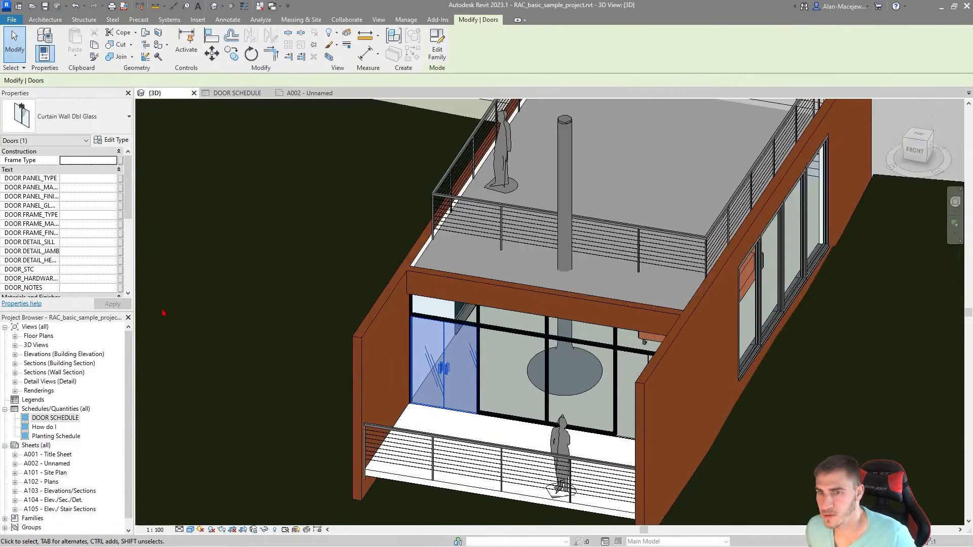
# Step: Widen the properties display to read full parameter names, review the door's instance parameters including its Mark, and open its type properties
pyautogui.moveTo(134, 226); pyautogui.dragTo(184, 226)
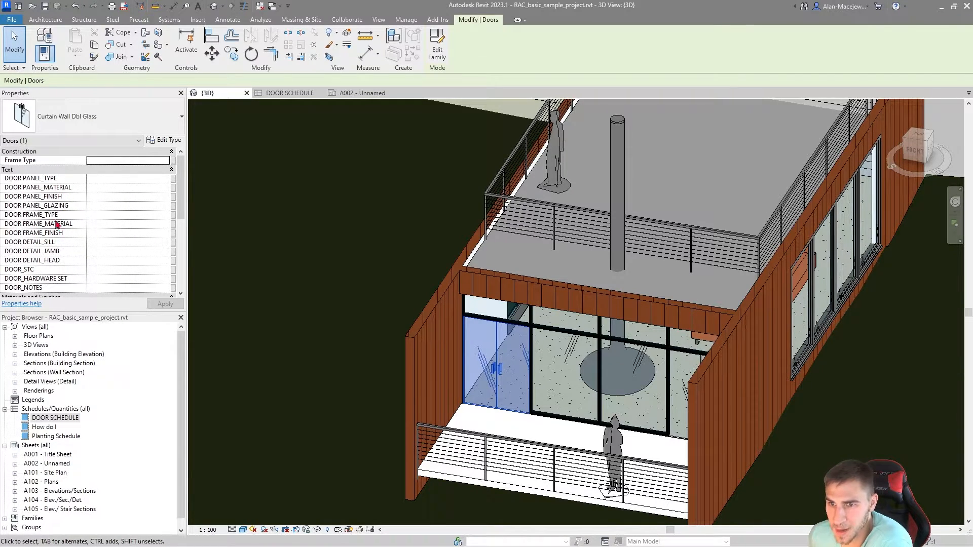
pyautogui.scroll(-5, 45, 219)
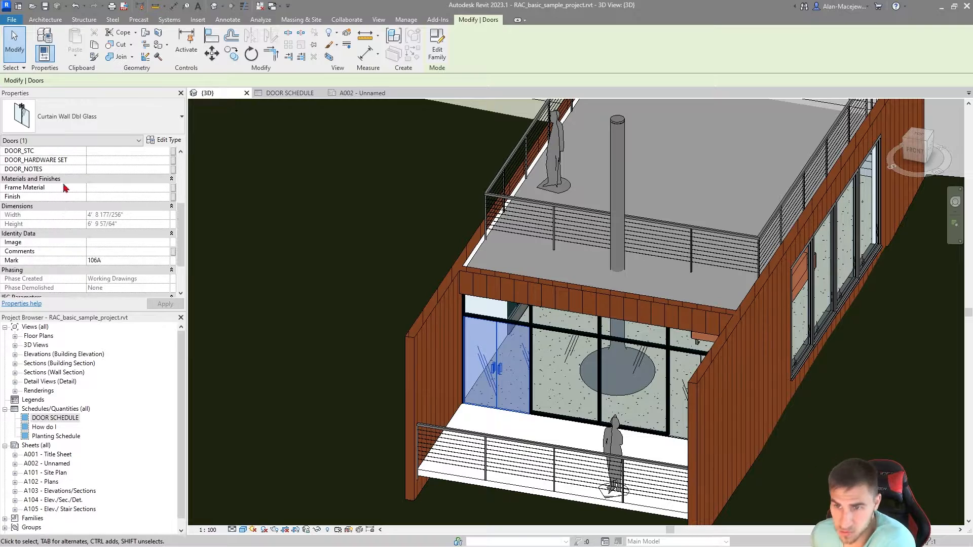
pyautogui.click(112, 260)
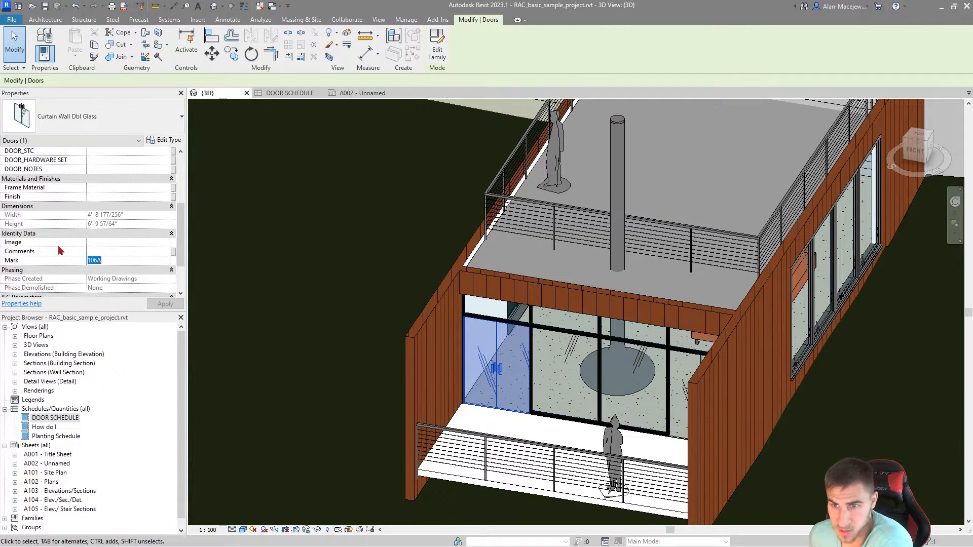
pyautogui.scroll(-2, 41, 238)
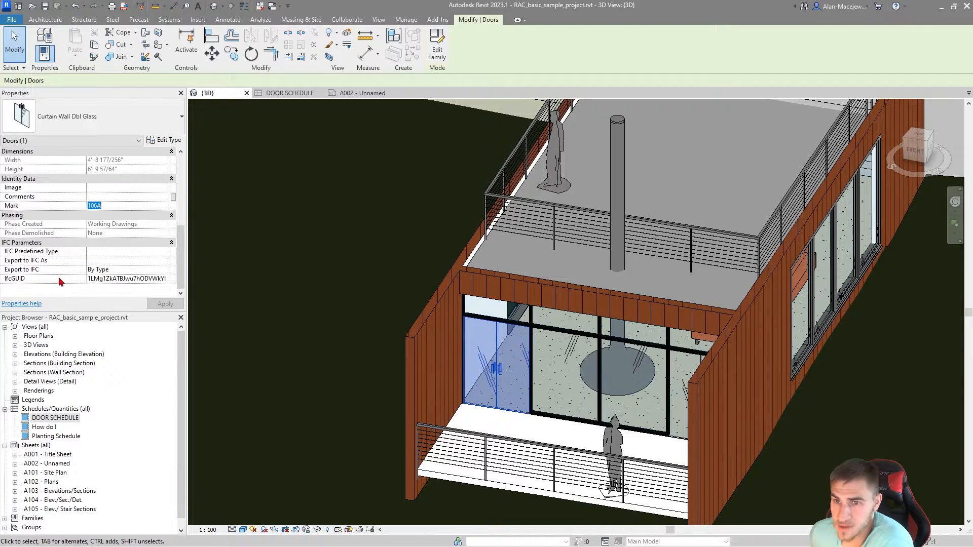
pyautogui.scroll(5, 88, 228)
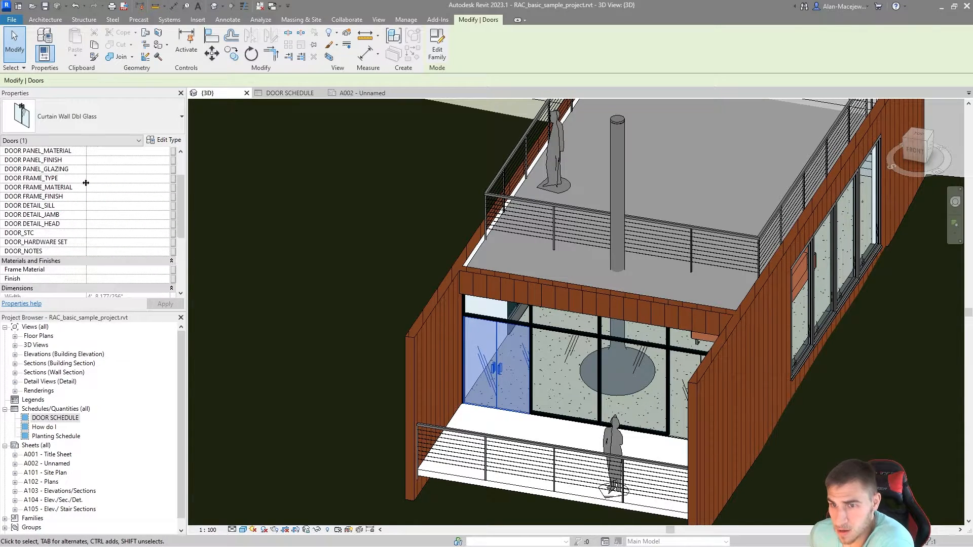
pyautogui.scroll(2, 47, 276)
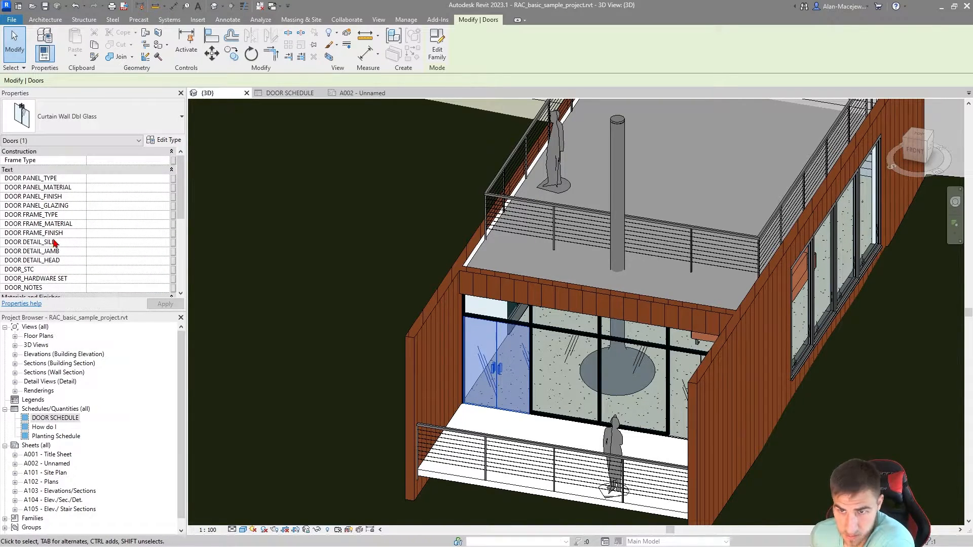
pyautogui.scroll(-3, 56, 244)
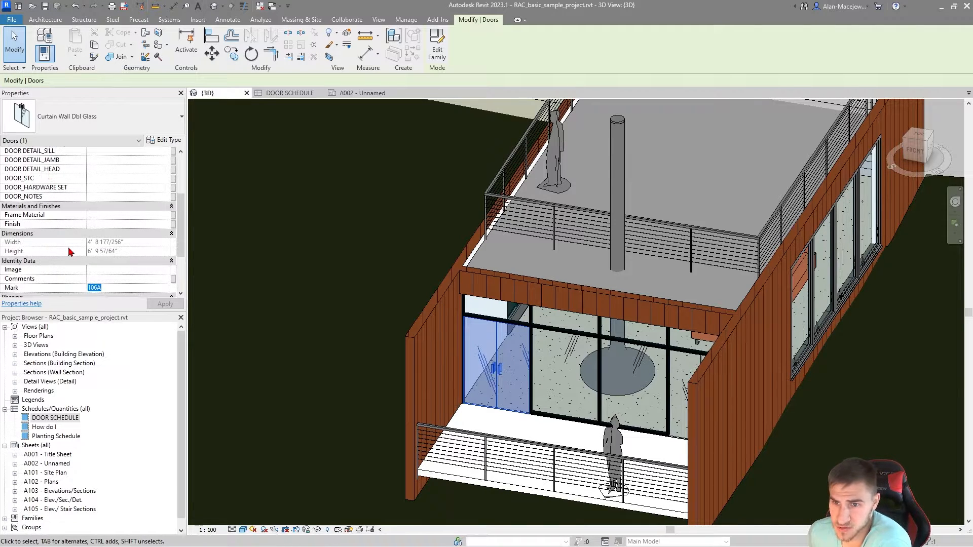
pyautogui.click(157, 140)
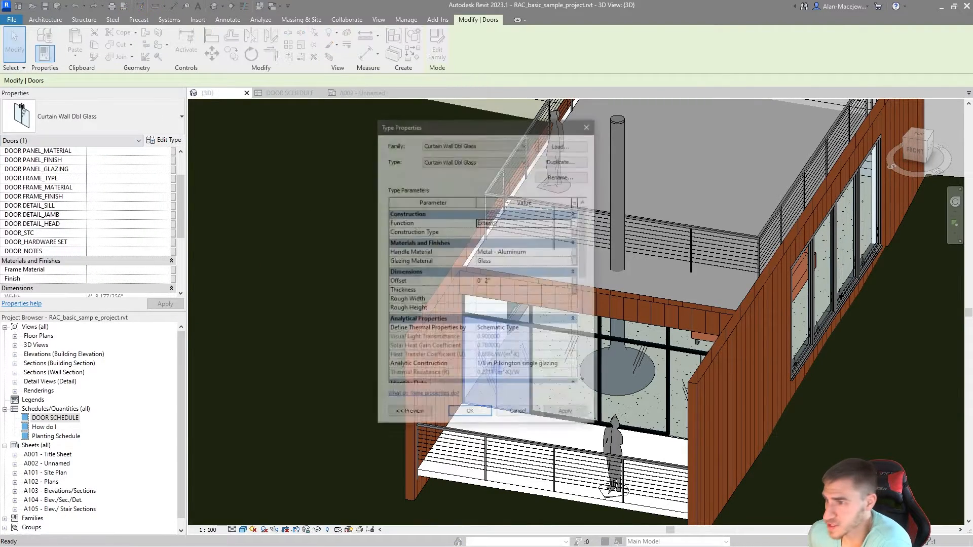
# Step: Enlarge the type properties display, look through the door type's parameters down to its Fire Rating, and close it without changes
pyautogui.moveTo(596, 427); pyautogui.dragTo(645, 429)
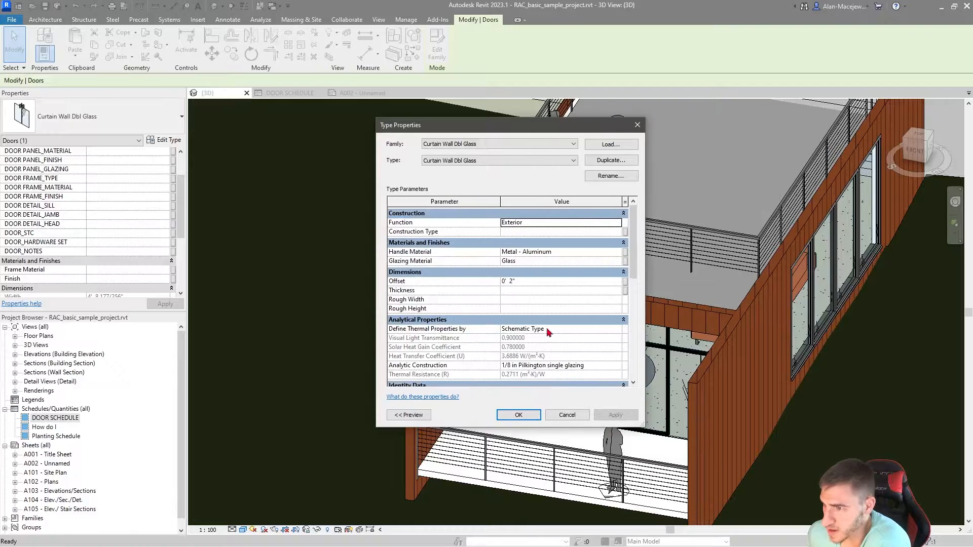
pyautogui.scroll(-5, 431, 329)
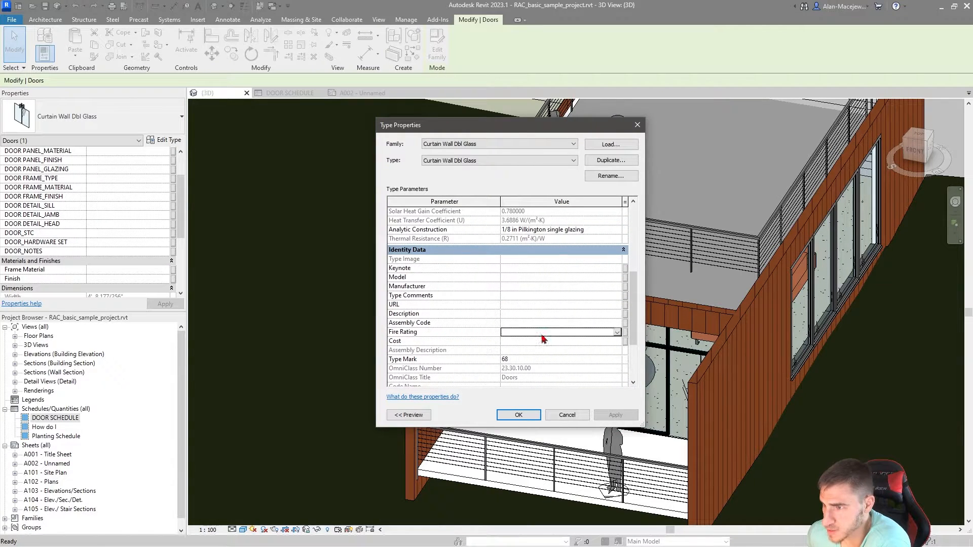
pyautogui.click(529, 331)
pyautogui.click(638, 124)
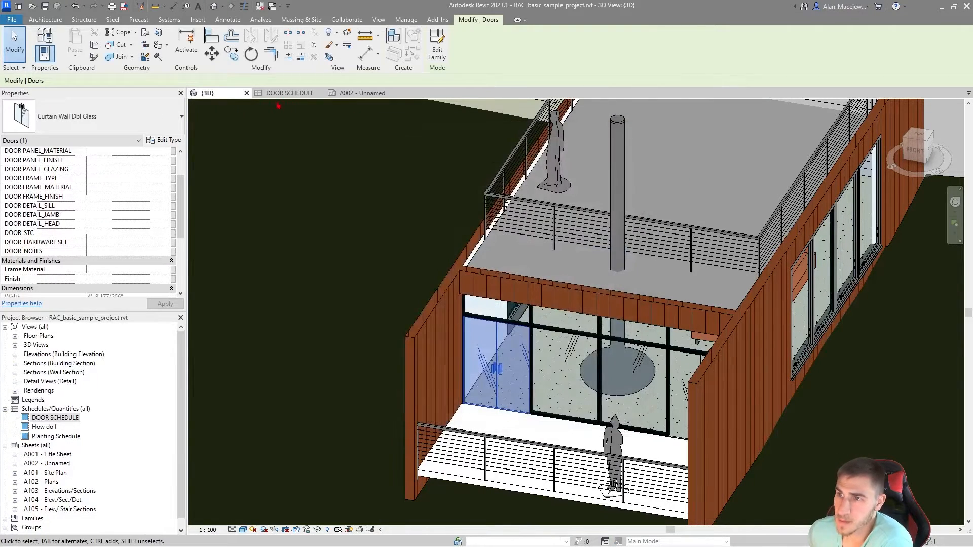
# Step: Return to the door schedule and enter 01/A8.01 as the frame's sill detail for door 103
pyautogui.click(284, 93)
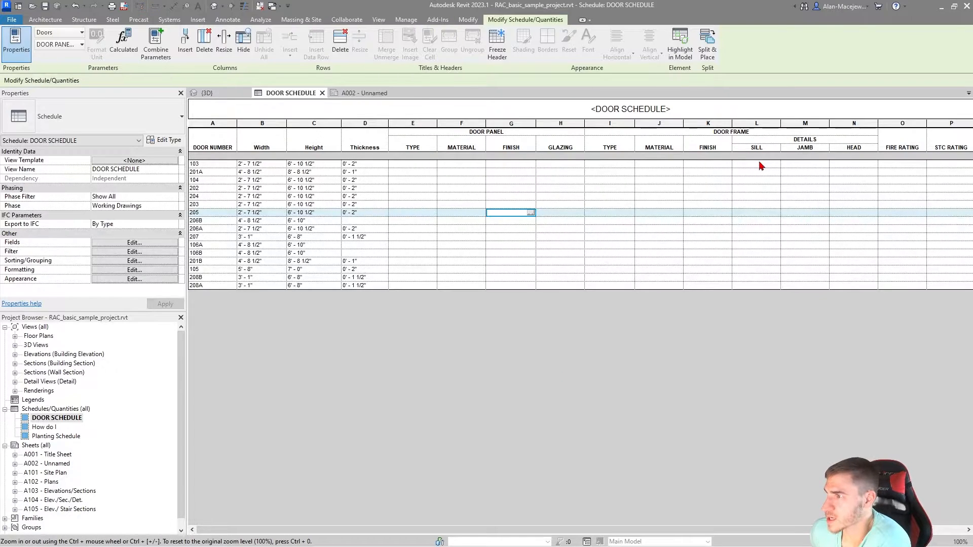
pyautogui.click(761, 165)
pyautogui.write('01/A8')
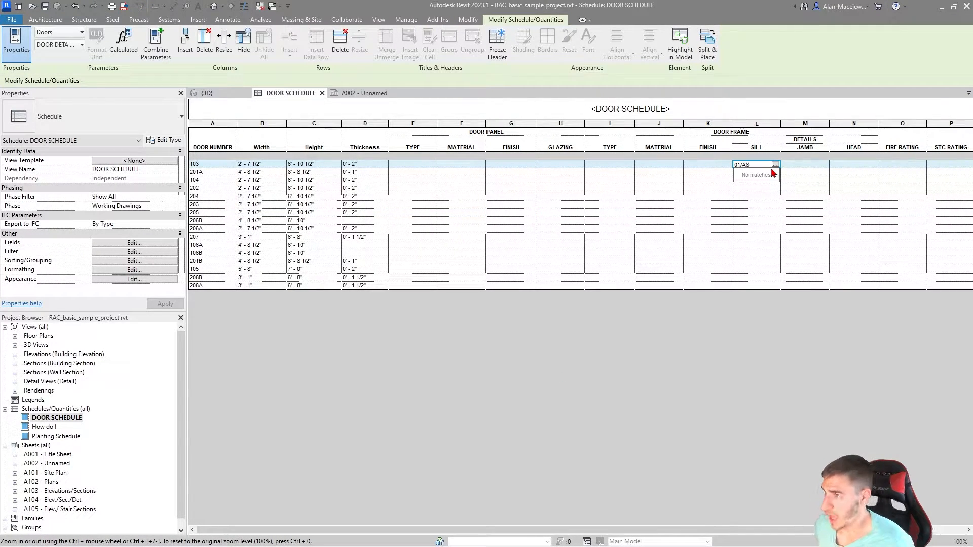
pyautogui.write('.0')
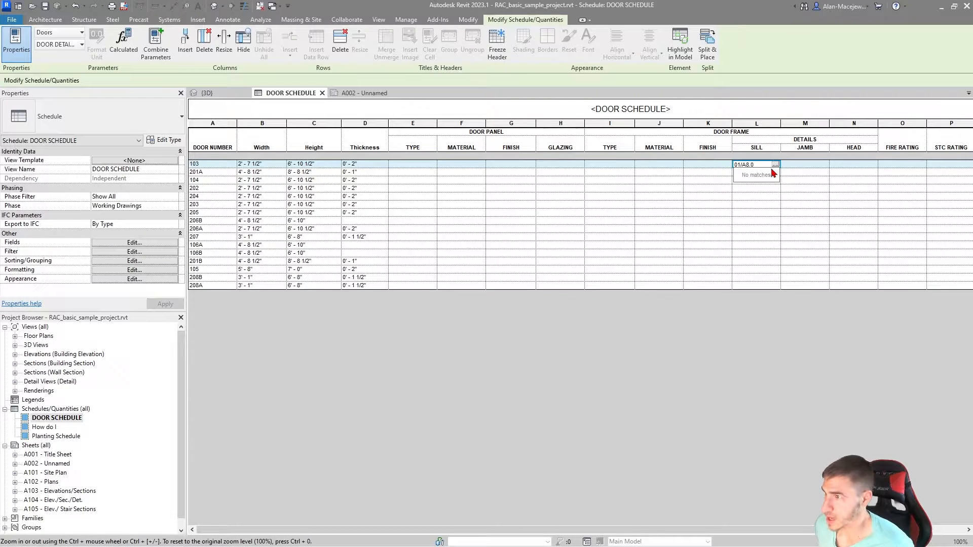
pyautogui.write('1')
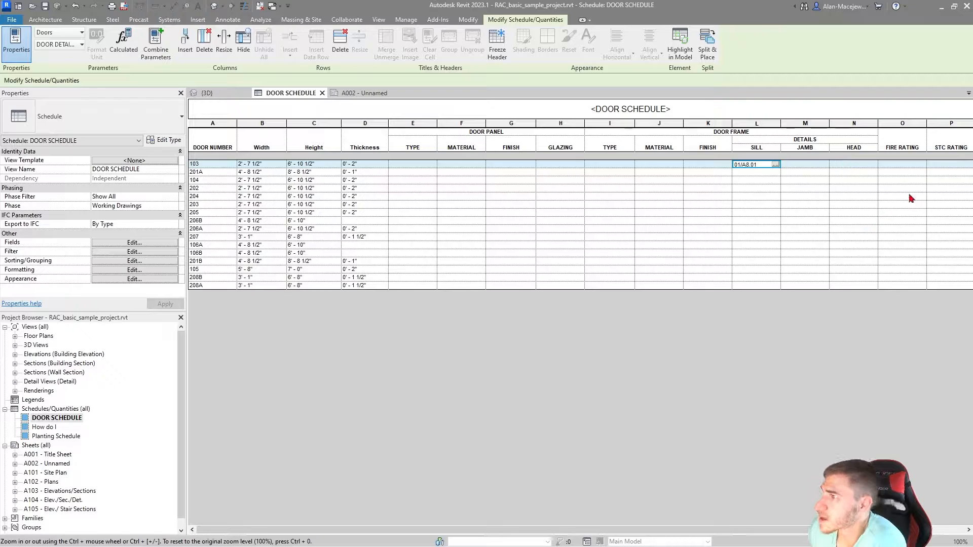
# Step: Set the fire rating of door 103 to 45 and apply it to all Single-Flush: 800 x 2100 doors
pyautogui.click(903, 165)
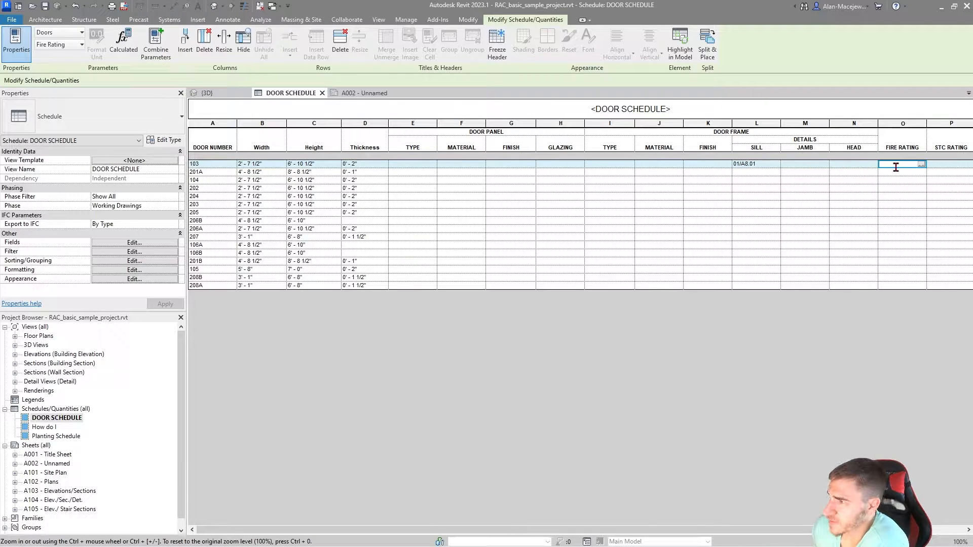
pyautogui.write('45')
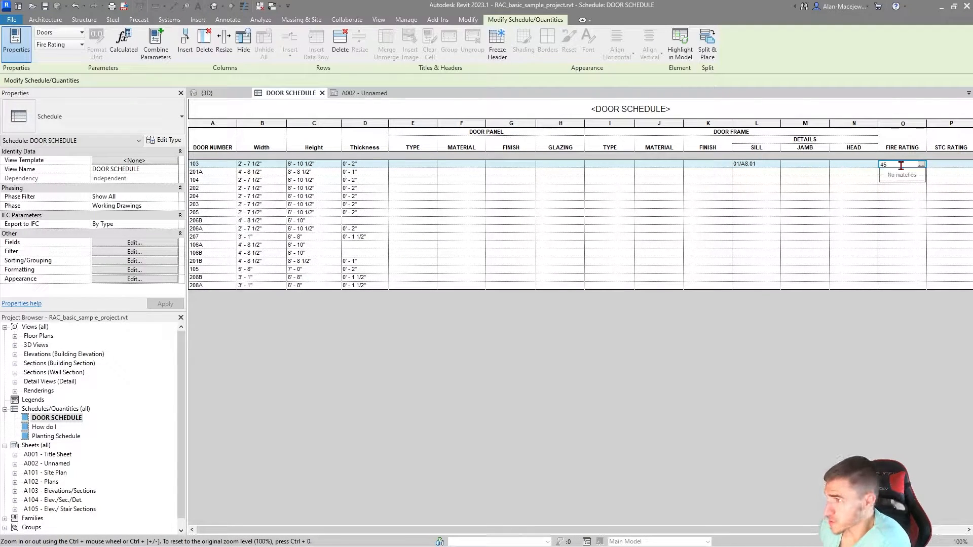
pyautogui.press('Return')
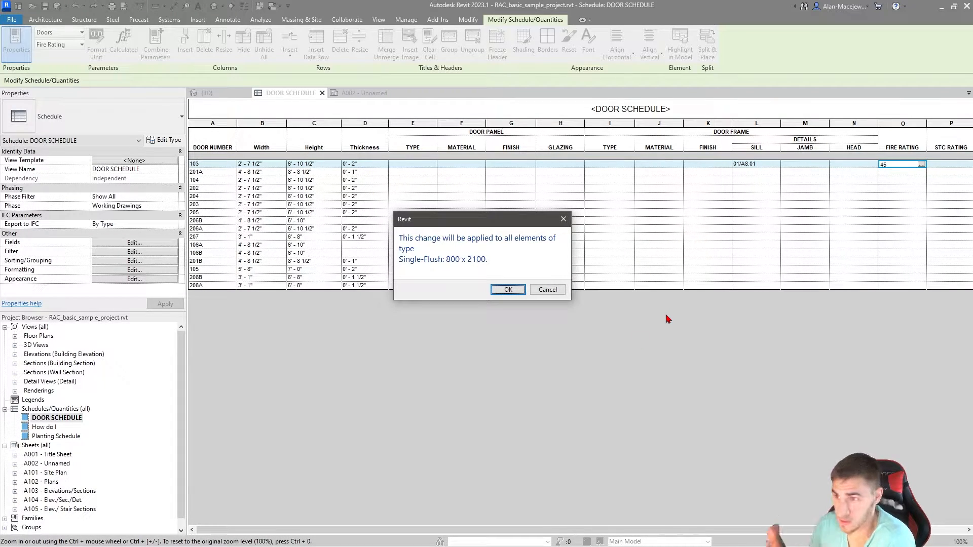
pyautogui.click(509, 289)
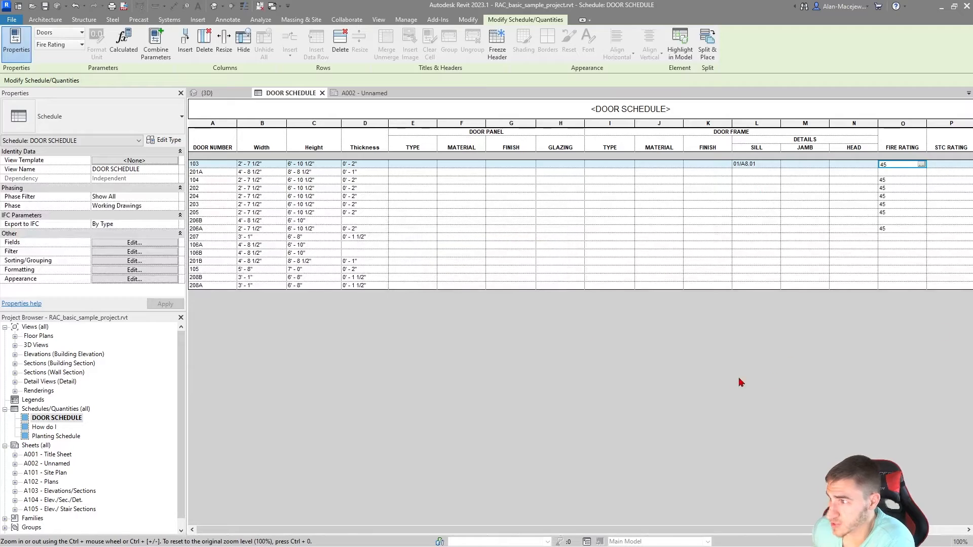
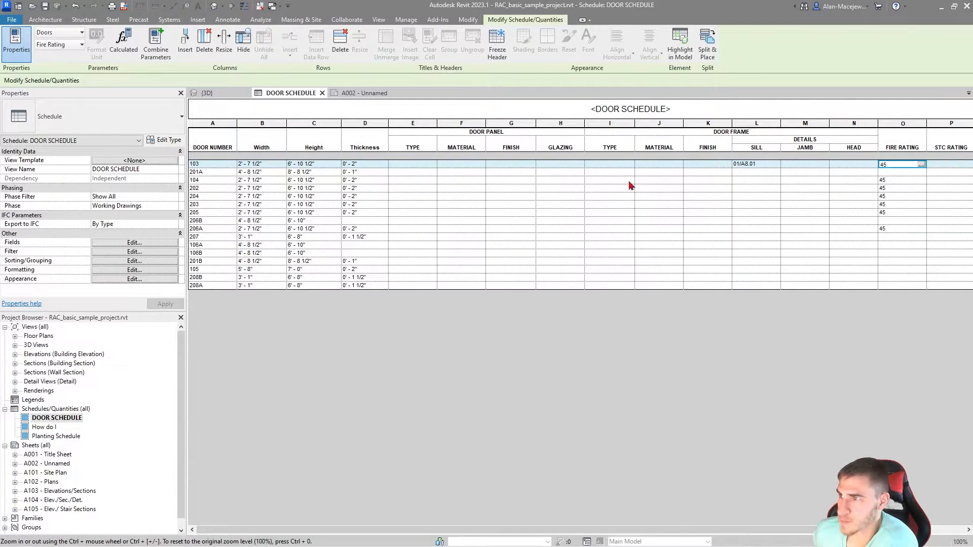
# Step: Centre the contents of the schedule columns from door panel TYPE through HARDWARE SET horizontally
pyautogui.moveTo(425, 148)
pyautogui.mouseDown()
pyautogui.moveTo(948, 152)
pyautogui.moveTo(867, 163)
pyautogui.moveTo(937, 158)
pyautogui.moveTo(928, 169)
pyautogui.moveTo(795, 167)
pyautogui.mouseUp()
pyautogui.moveTo(420, 128); pyautogui.dragTo(953, 136)
pyautogui.moveTo(822, 530); pyautogui.dragTo(918, 530)
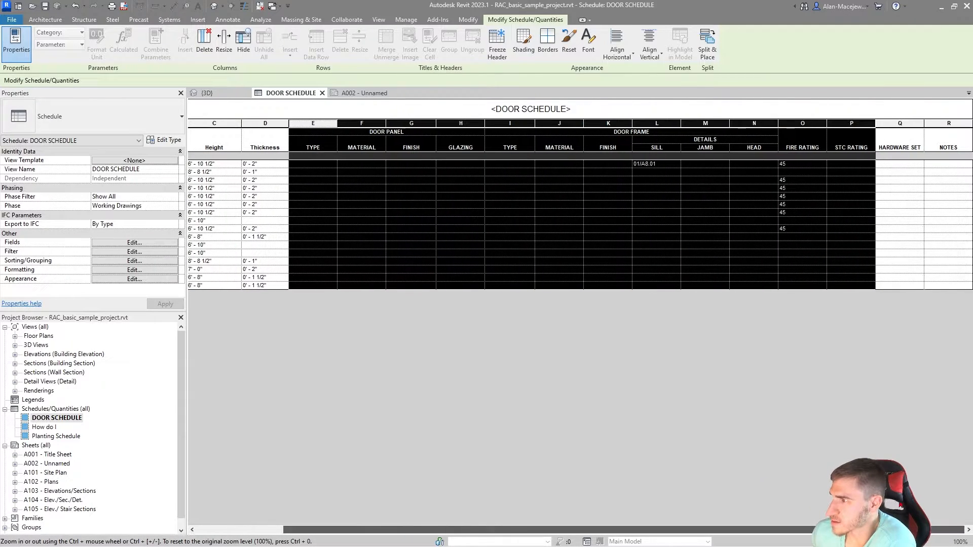
pyautogui.click(908, 129)
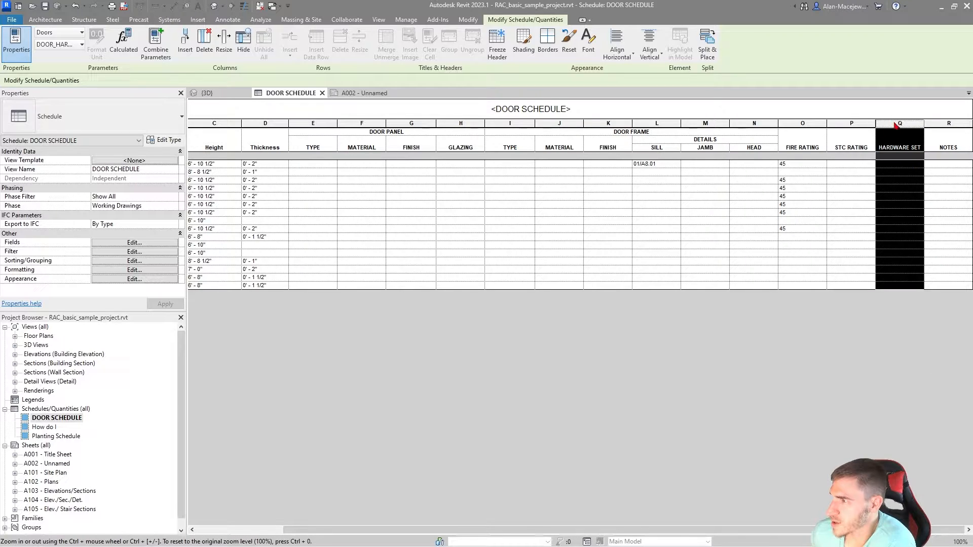
pyautogui.moveTo(896, 125); pyautogui.dragTo(312, 125)
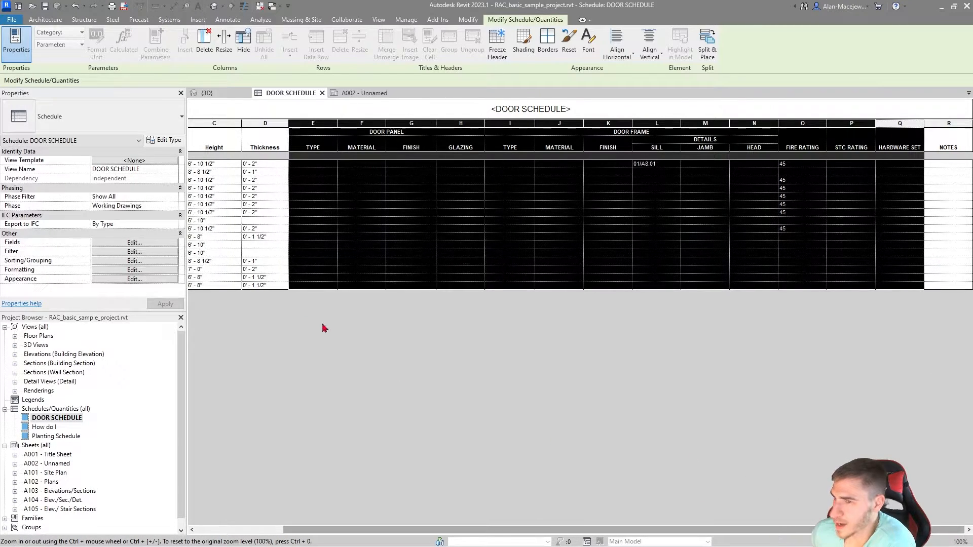
pyautogui.moveTo(755, 530); pyautogui.dragTo(572, 502)
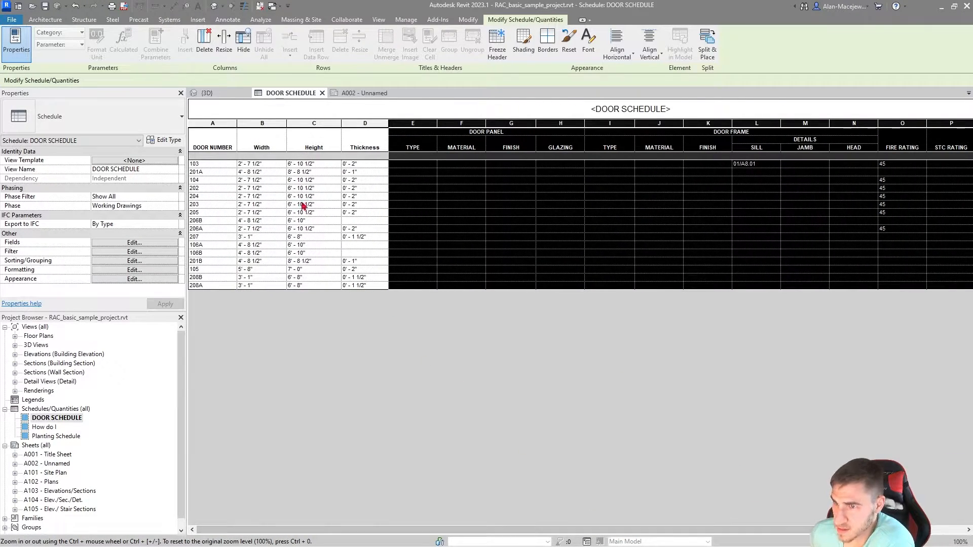
pyautogui.click(617, 48)
pyautogui.click(626, 100)
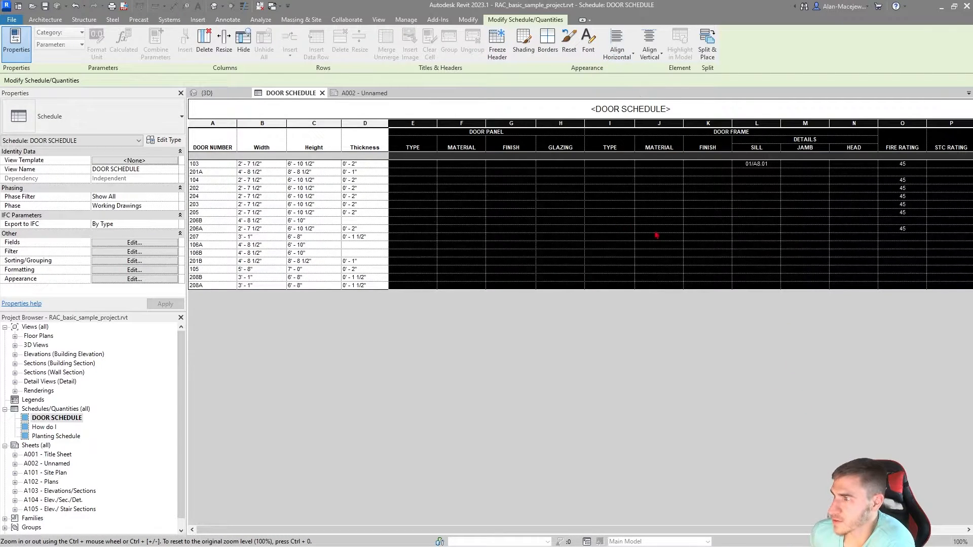
# Step: Turn on stripe rows for the door schedule using First Row Stripe Color, shown on sheets as well
pyautogui.click(902, 269)
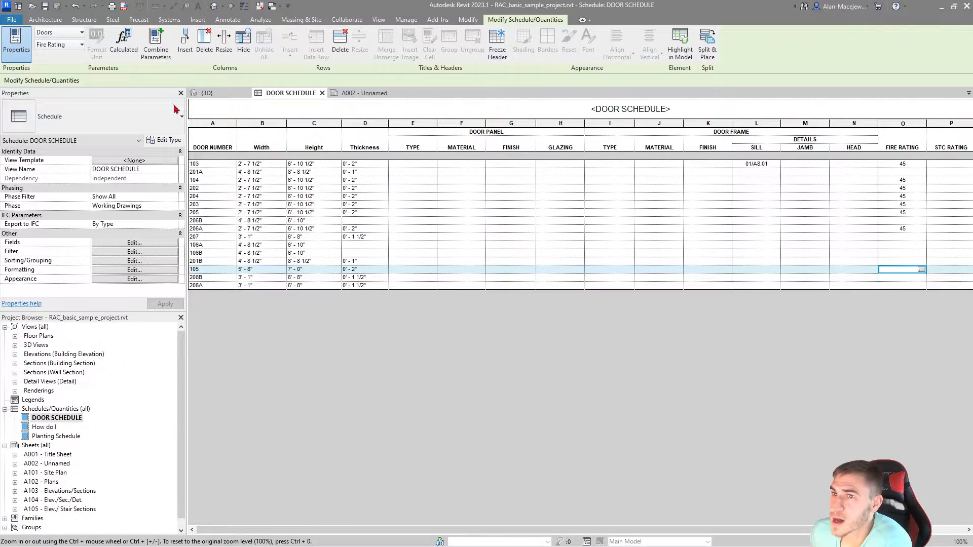
pyautogui.click(134, 260)
pyautogui.click(499, 184)
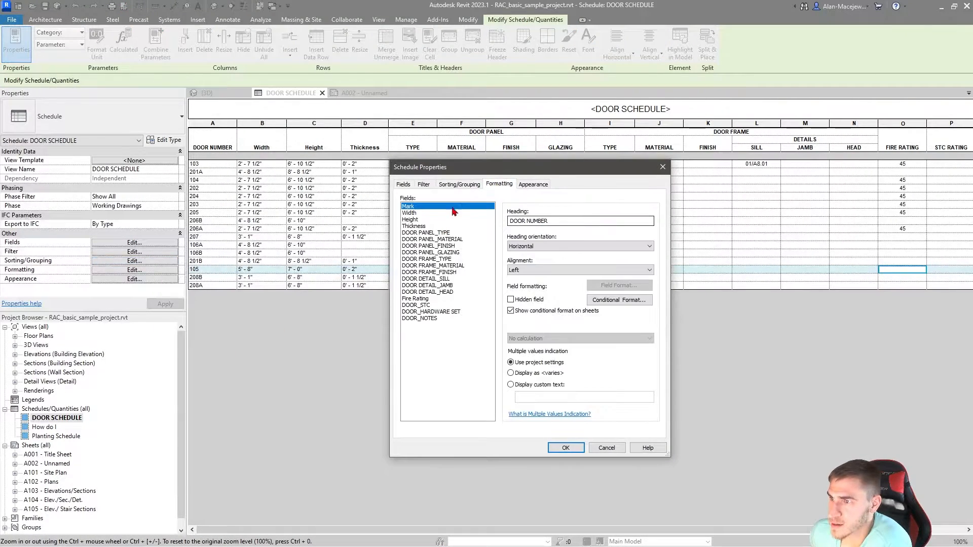
pyautogui.click(533, 184)
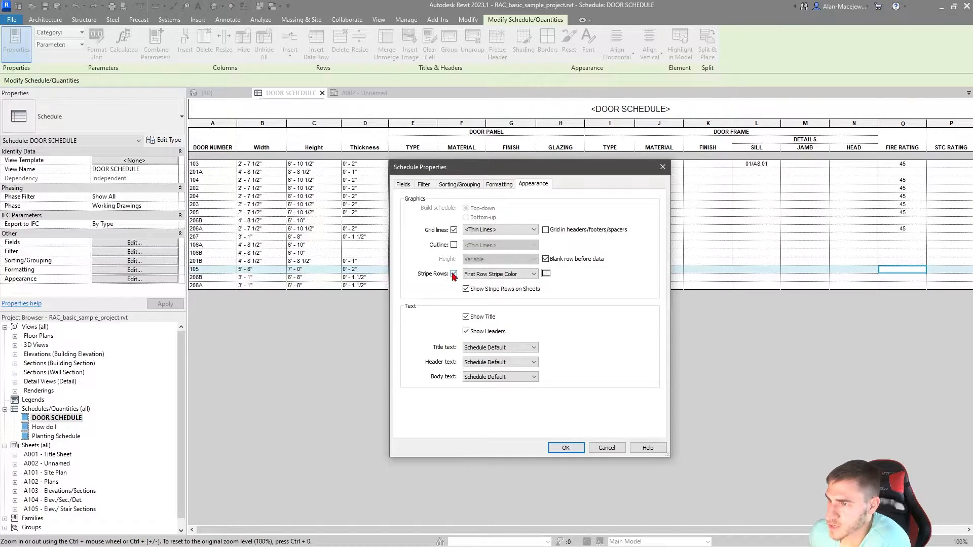
pyautogui.click(566, 448)
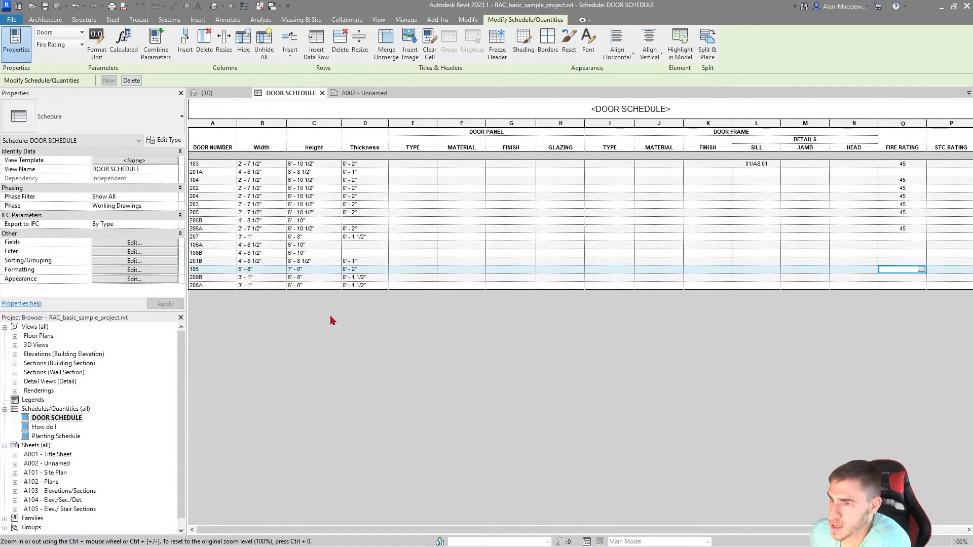
# Step: Examine the row striping and centred values of the door schedule on sheet A002
pyautogui.click(363, 93)
pyautogui.click(570, 482)
pyautogui.moveTo(256, 375); pyautogui.dragTo(422, 352, button='middle')
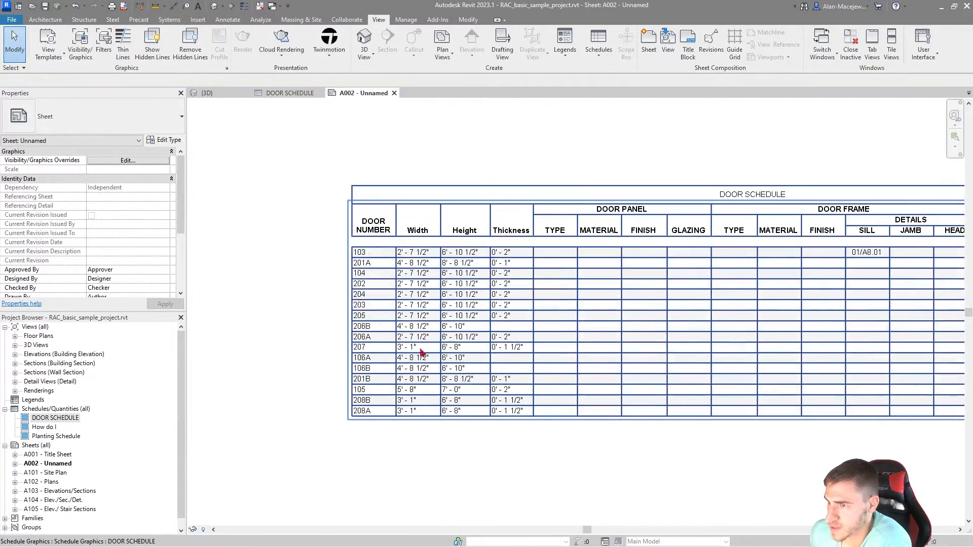
pyautogui.scroll(3, 424, 347)
pyautogui.scroll(1, 554, 385)
pyautogui.scroll(-5, 554, 389)
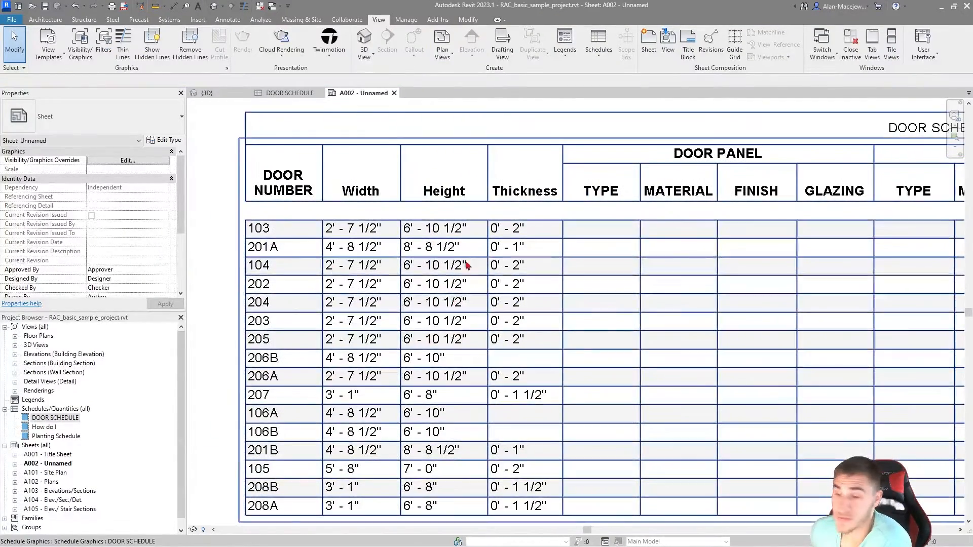
pyautogui.scroll(4, 327, 315)
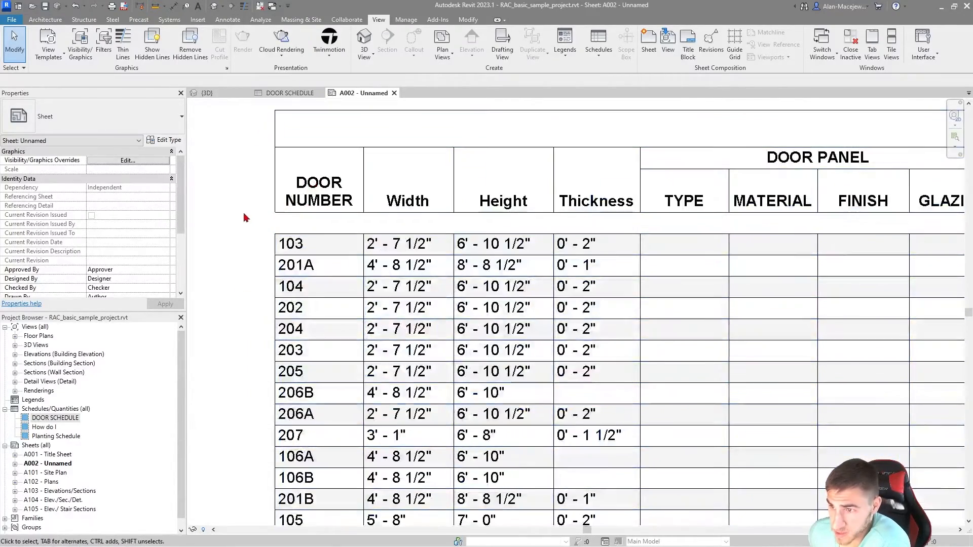
pyautogui.scroll(-7, 284, 274)
pyautogui.scroll(3, 283, 272)
# Step: Reopen the door schedule from the sheet and make the DOOR NUMBER column text bold
pyautogui.doubleClick(283, 273)
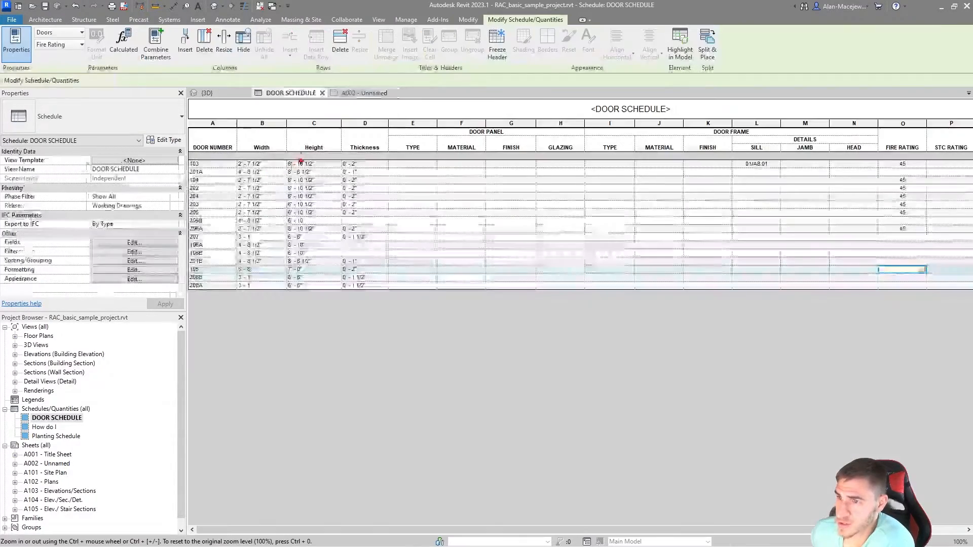
pyautogui.click(210, 126)
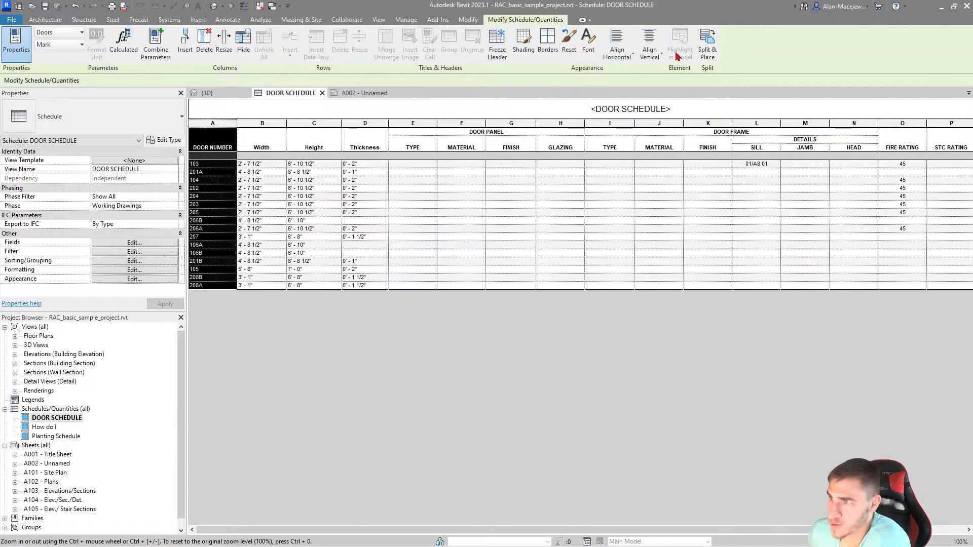
pyautogui.click(589, 45)
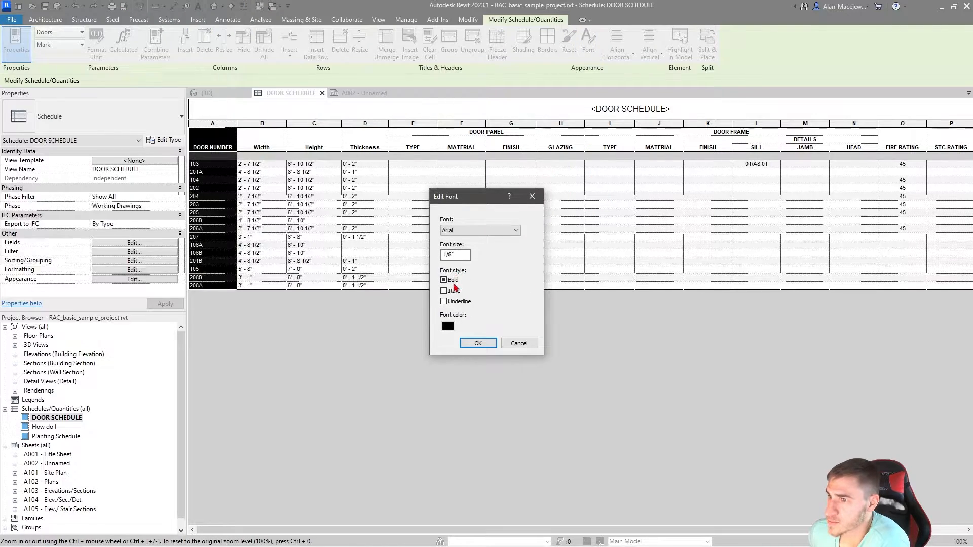
pyautogui.click(446, 281)
pyautogui.click(486, 347)
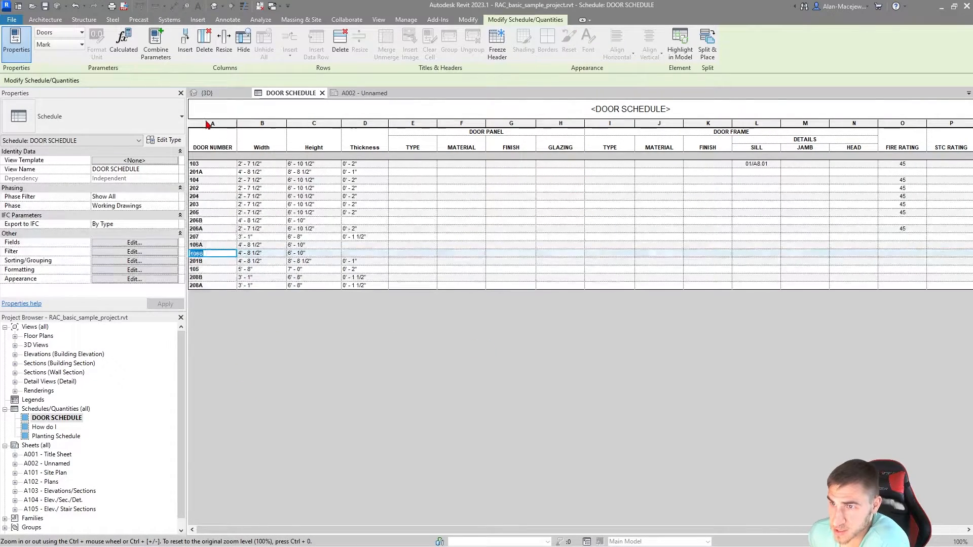
# Step: Change the font color of the DOOR NUMBER column to red
pyautogui.click(588, 43)
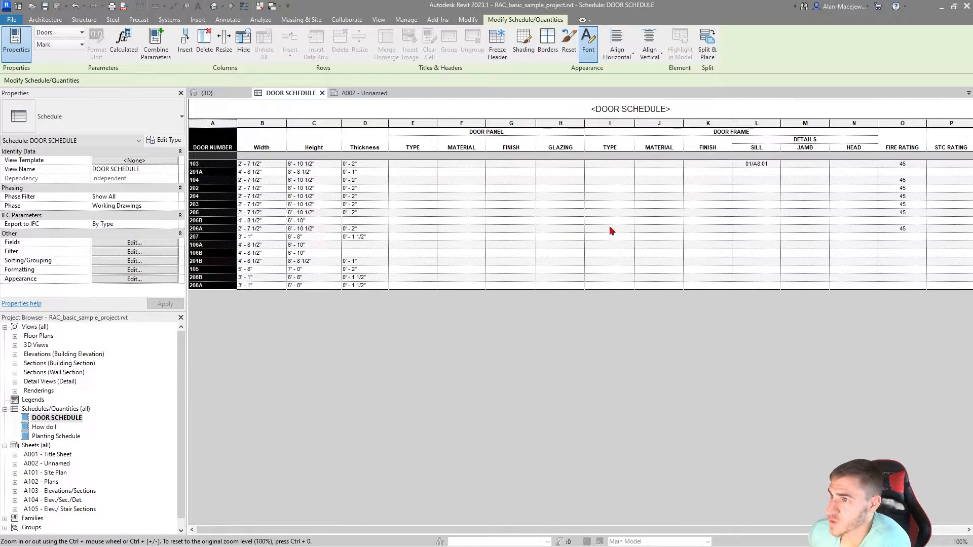
pyautogui.click(449, 327)
pyautogui.click(383, 213)
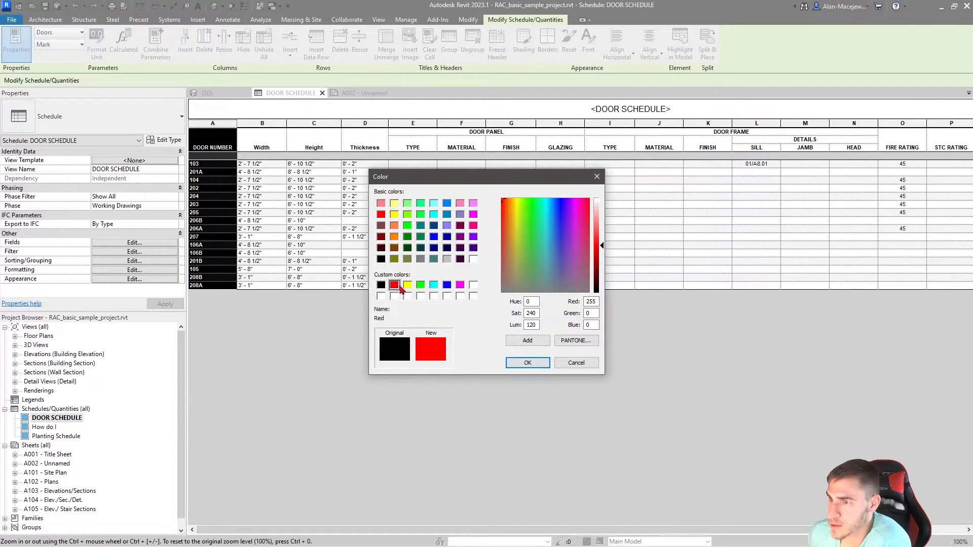
pyautogui.click(512, 364)
pyautogui.click(489, 346)
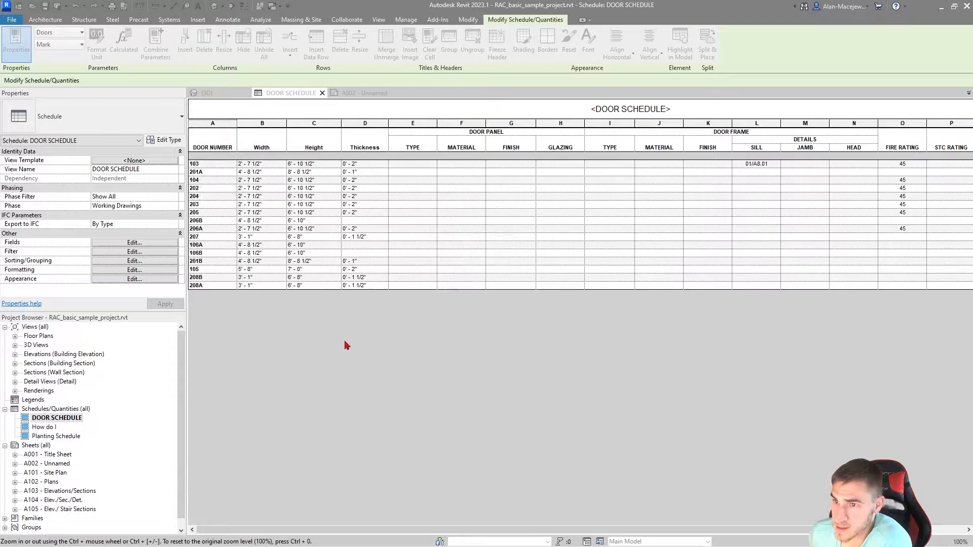
pyautogui.click(307, 189)
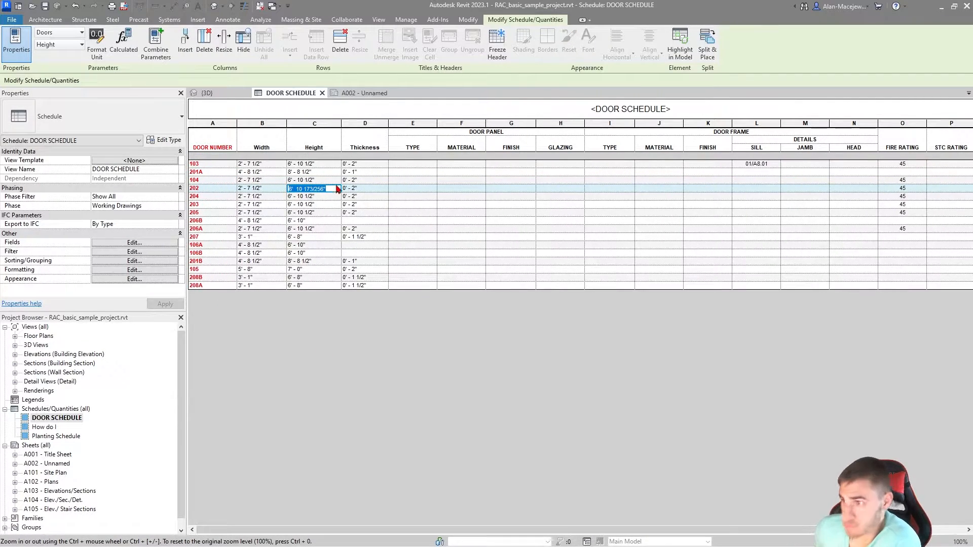
# Step: On sheet A002, widen the HARDWARE SET column until its heading fits on one line
pyautogui.click(361, 94)
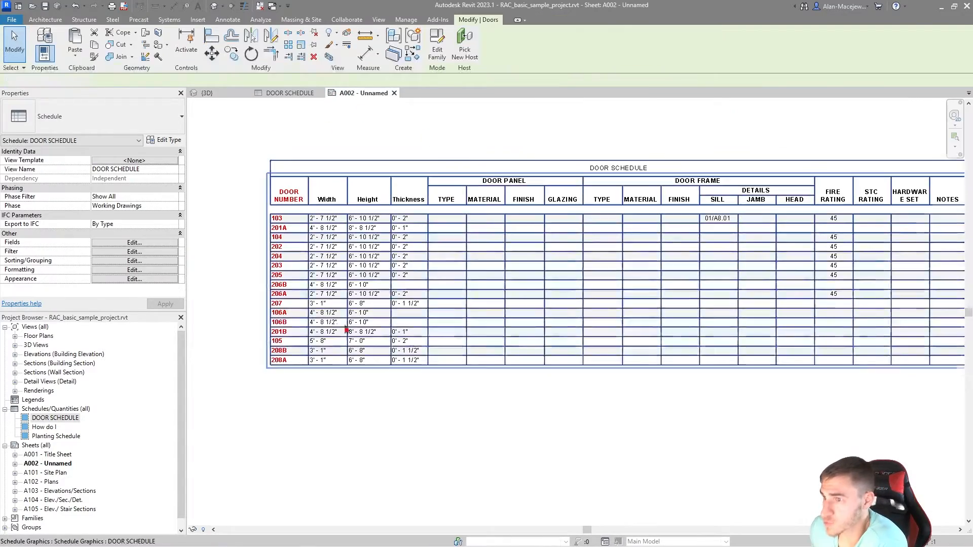
pyautogui.scroll(2, 288, 297)
pyautogui.scroll(-3, 473, 279)
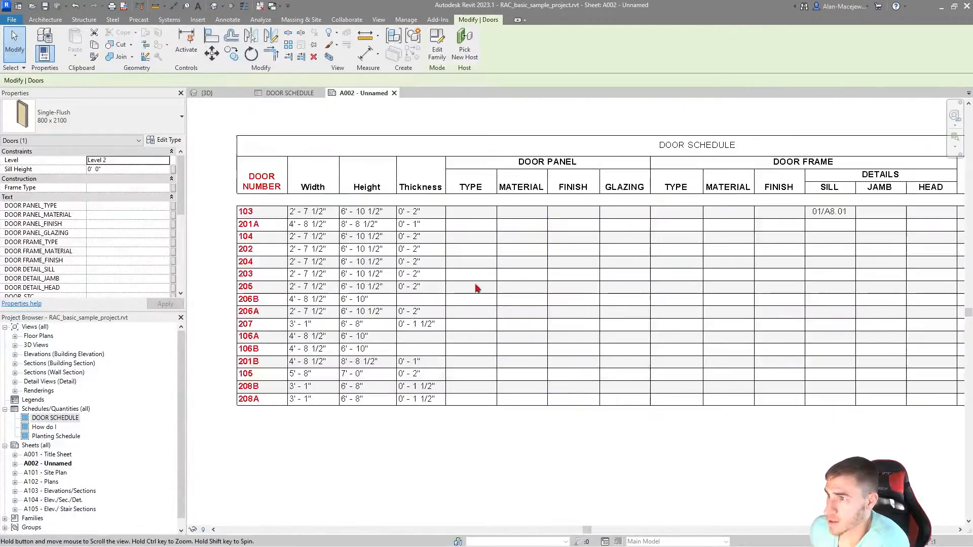
pyautogui.click(534, 302)
pyautogui.moveTo(533, 302); pyautogui.dragTo(474, 314)
pyautogui.click(636, 435)
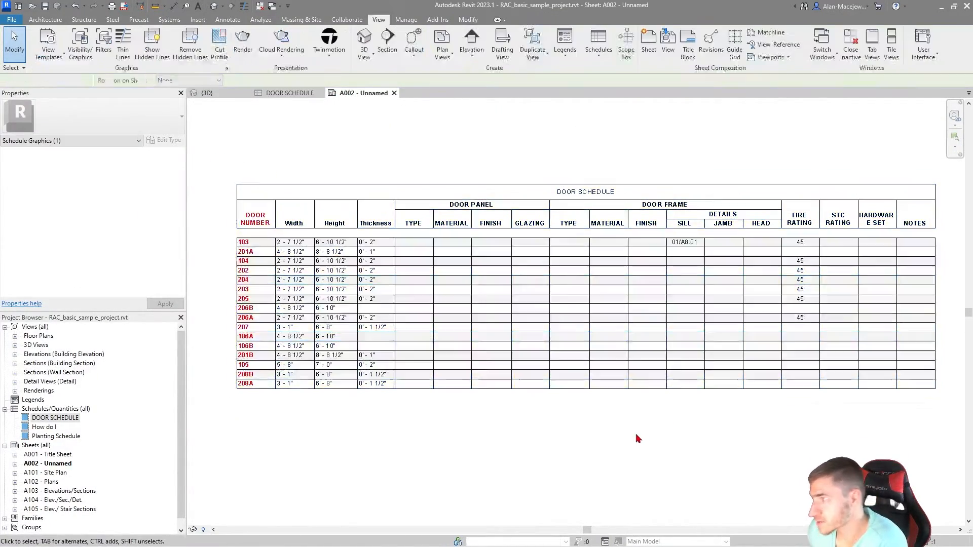
pyautogui.click(895, 213)
pyautogui.moveTo(895, 213); pyautogui.dragTo(922, 201)
pyautogui.press('Escape')
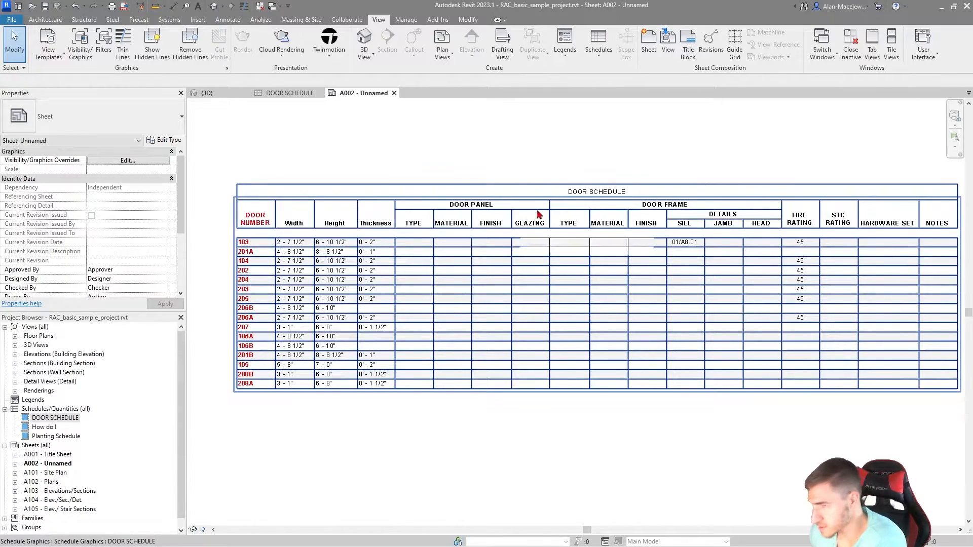
# Step: Open the door schedule from the sheet and make its title bold with a 1/4" font size
pyautogui.click(575, 197)
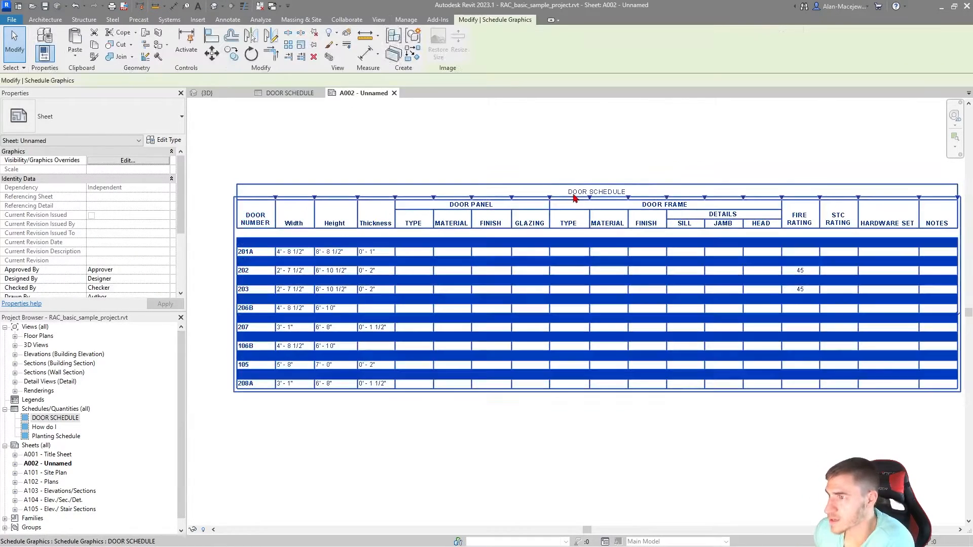
pyautogui.doubleClick(574, 198)
pyautogui.click(684, 104)
pyautogui.moveTo(683, 104); pyautogui.dragTo(562, 100)
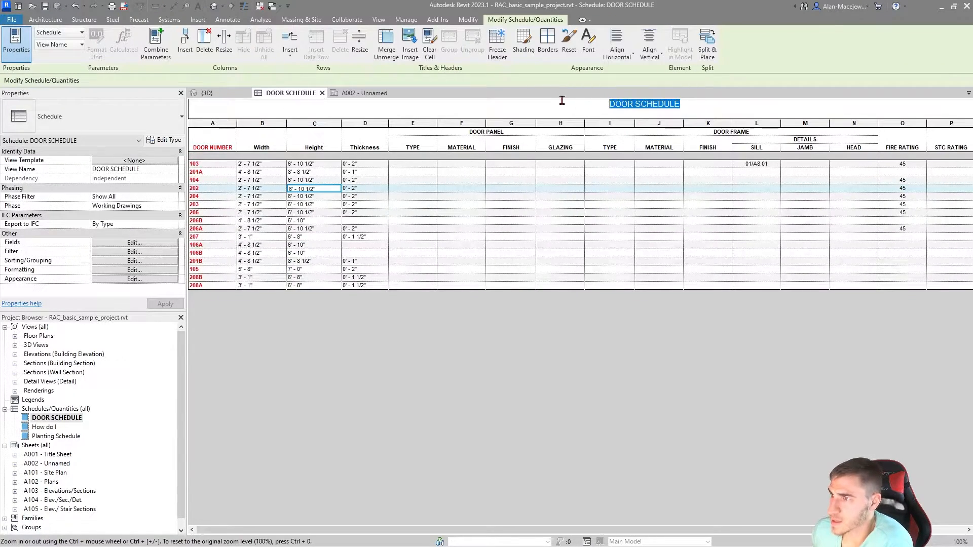
pyautogui.click(588, 43)
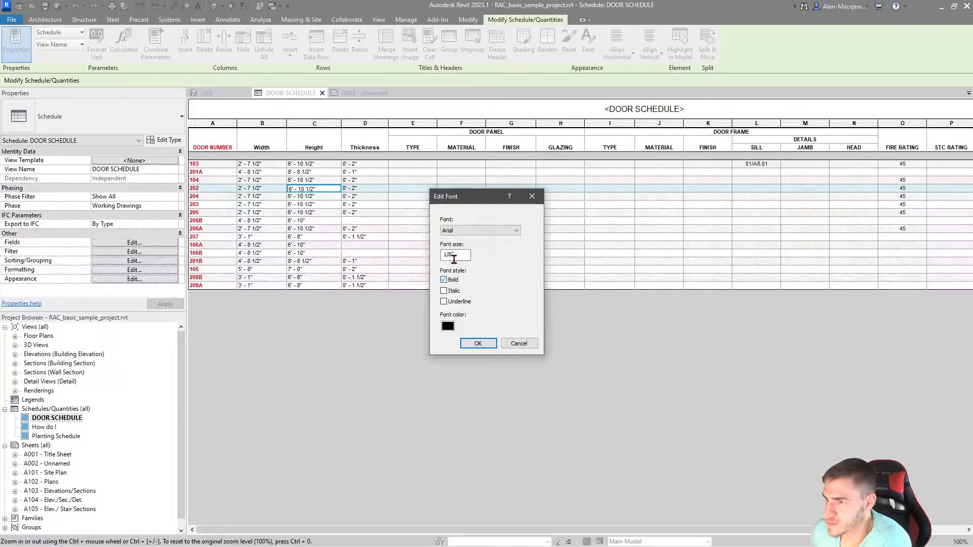
pyautogui.doubleClick(454, 255)
pyautogui.write('1/4"')
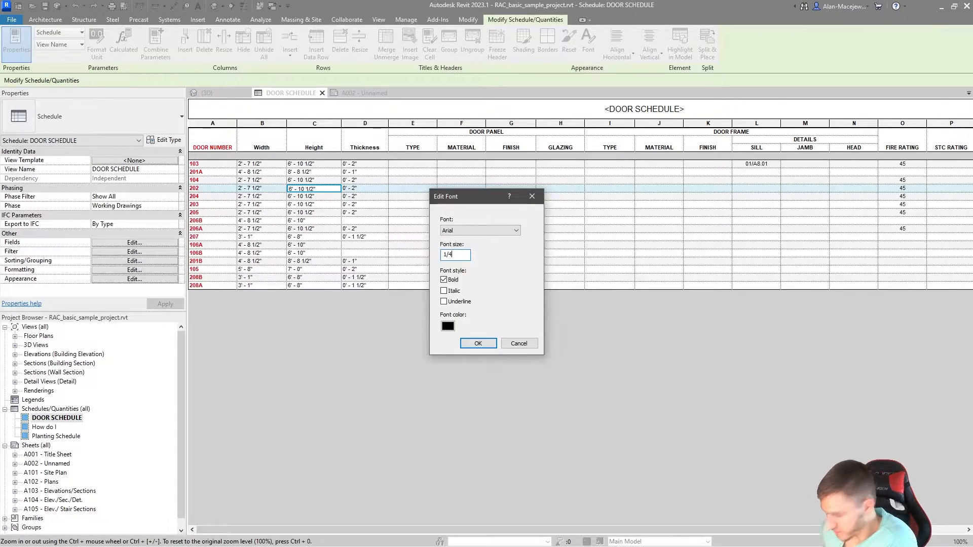
pyautogui.press('Return')
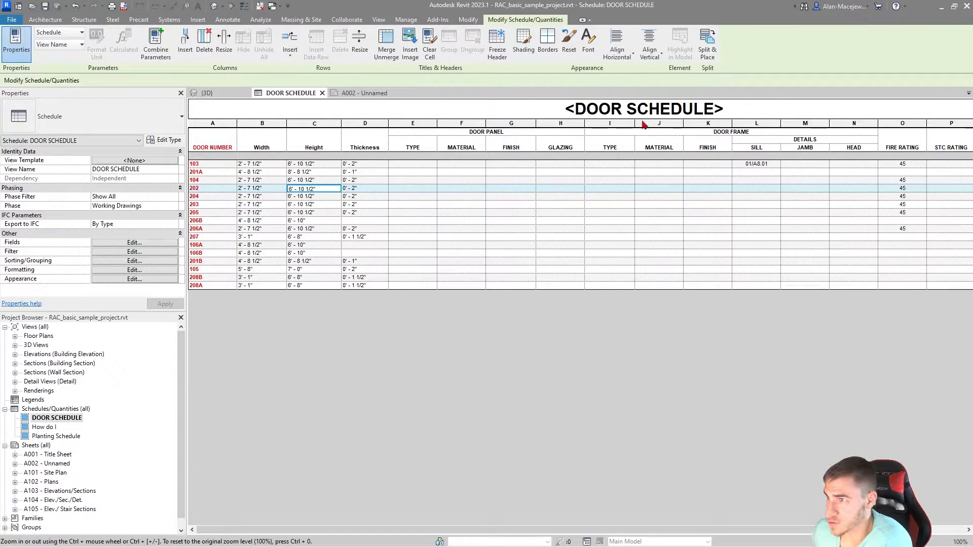
# Step: Review the enlarged title and overall formatting of the door schedule on sheet A002
pyautogui.click(334, 93)
pyautogui.click(641, 126)
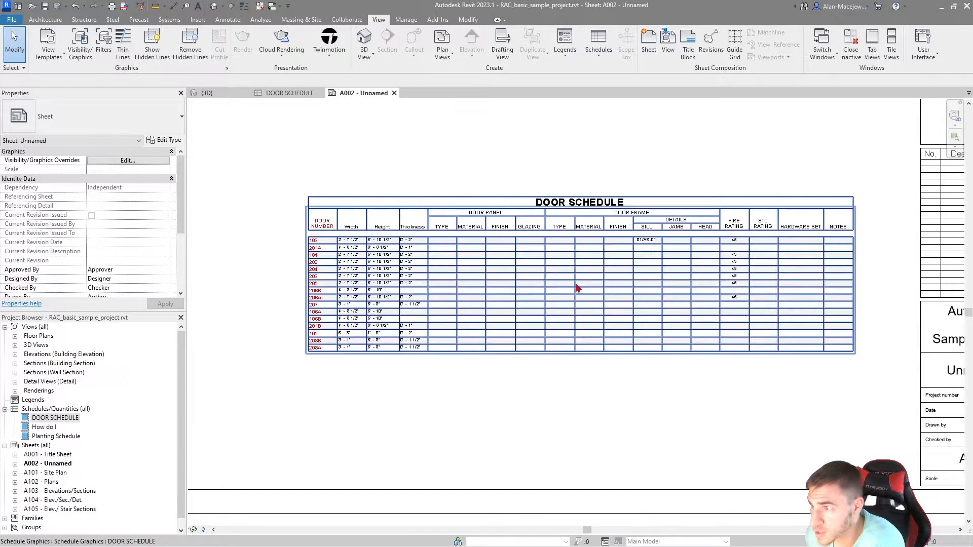
pyautogui.scroll(1, 516, 388)
pyautogui.scroll(1, 504, 158)
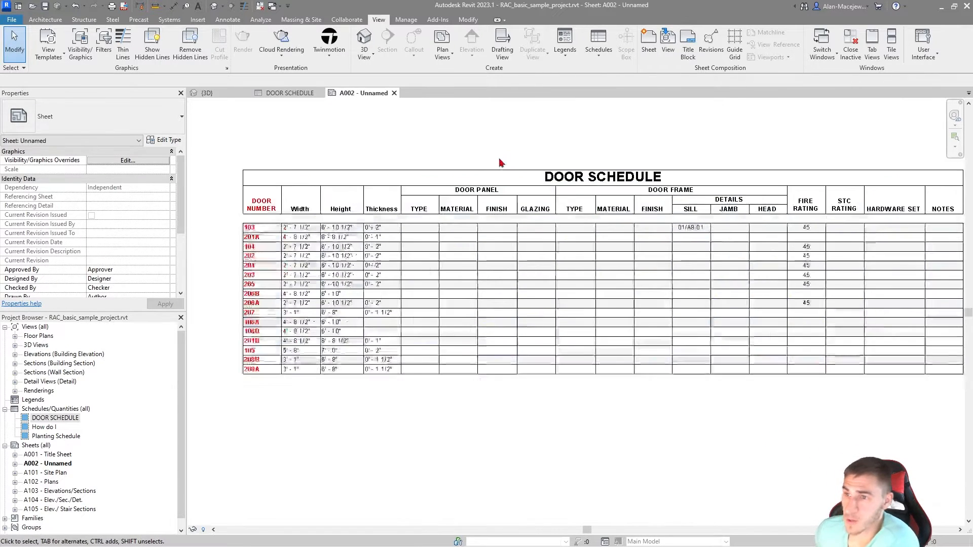
pyautogui.moveTo(303, 147); pyautogui.dragTo(321, 160, button='middle')
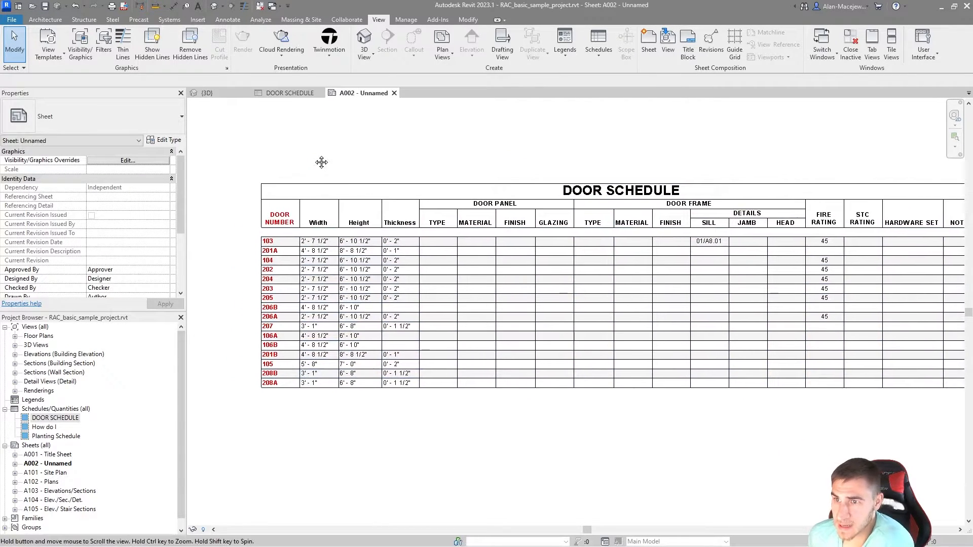
pyautogui.moveTo(754, 251); pyautogui.dragTo(699, 250, button='middle')
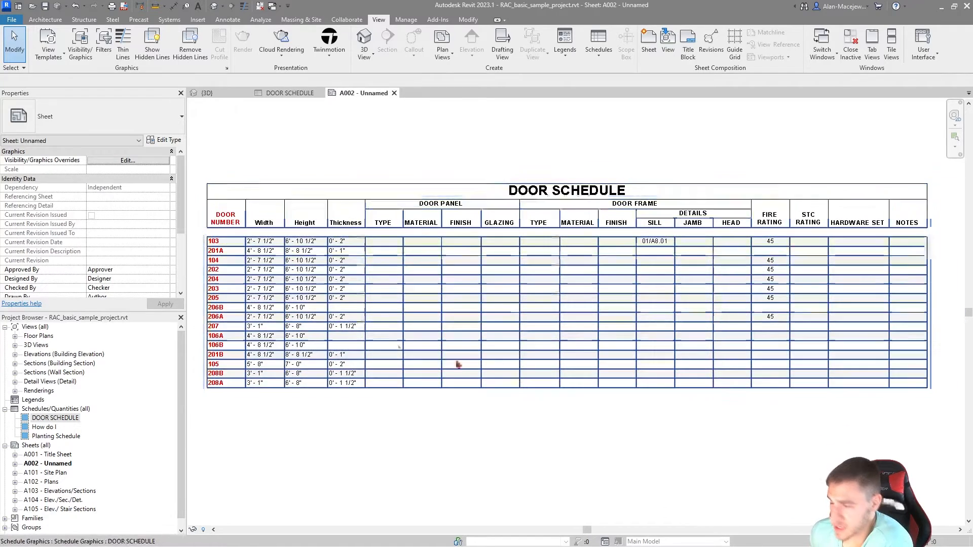
pyautogui.click(230, 364)
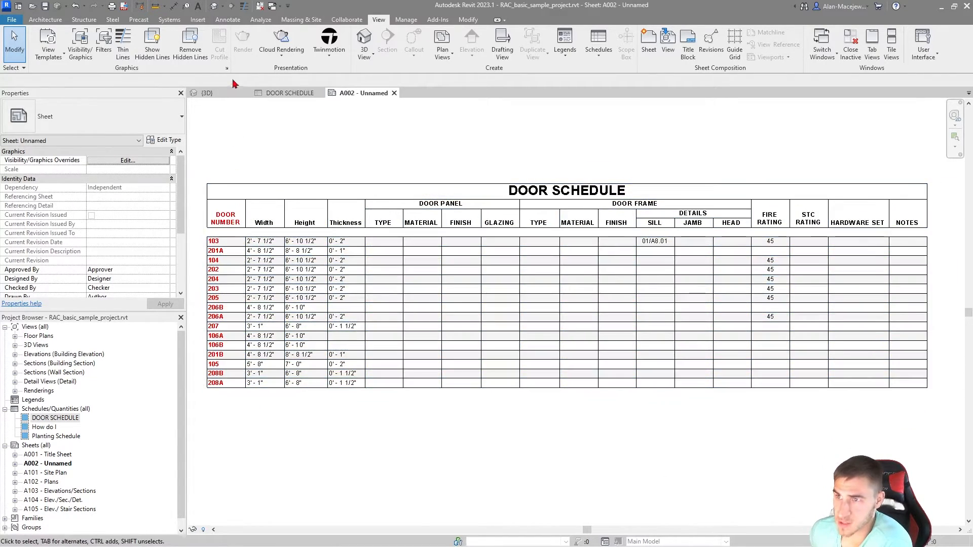
# Step: Switch to the 3D view and examine the custom door parameters of the double glass curtain wall door
pyautogui.click(207, 93)
pyautogui.click(497, 370)
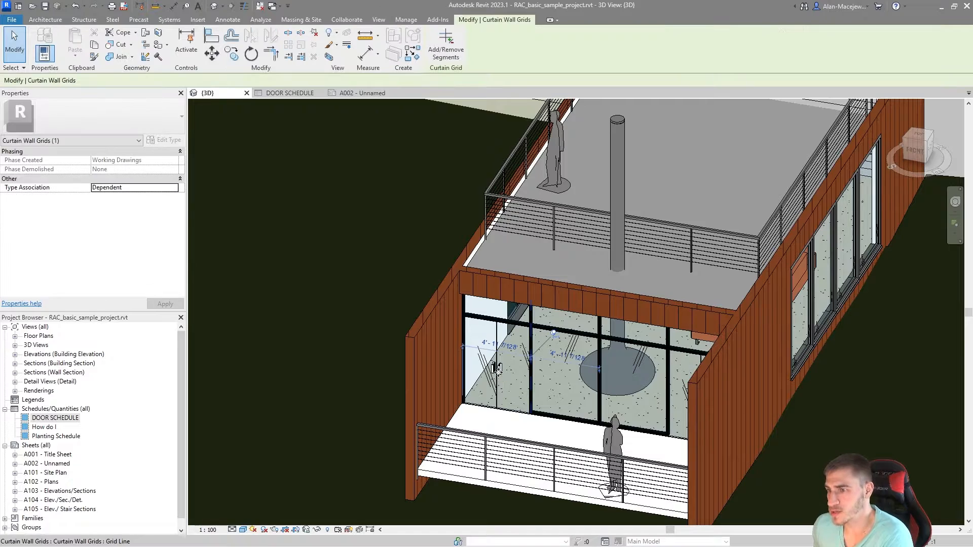
pyautogui.click(497, 369)
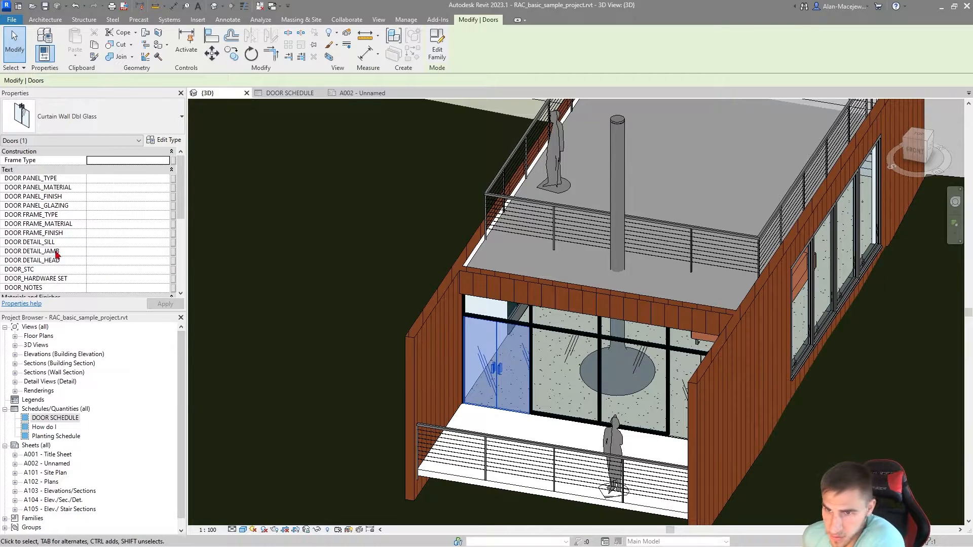
# Step: Create a new schedule for the Doors category as schedule keys with the key name Door Style
pyautogui.click(64, 418)
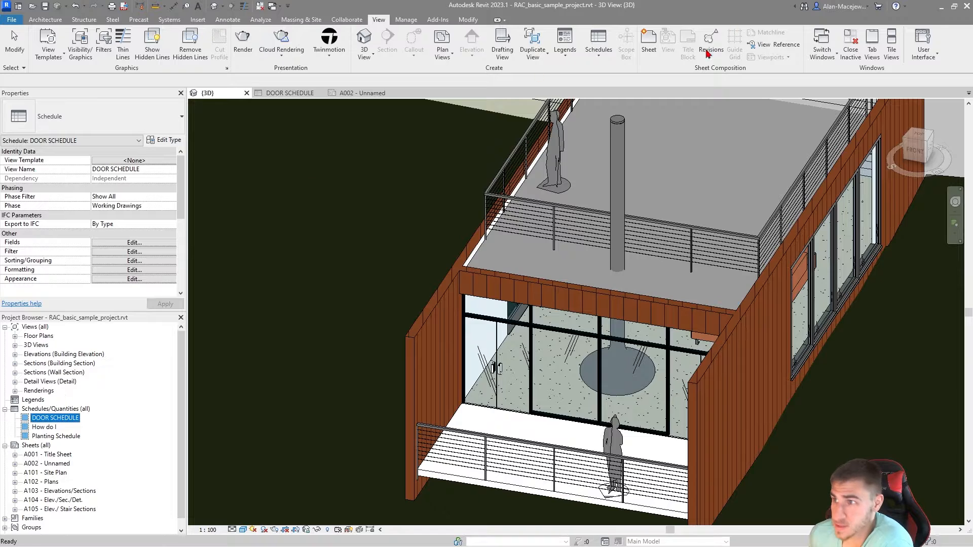
pyautogui.click(599, 48)
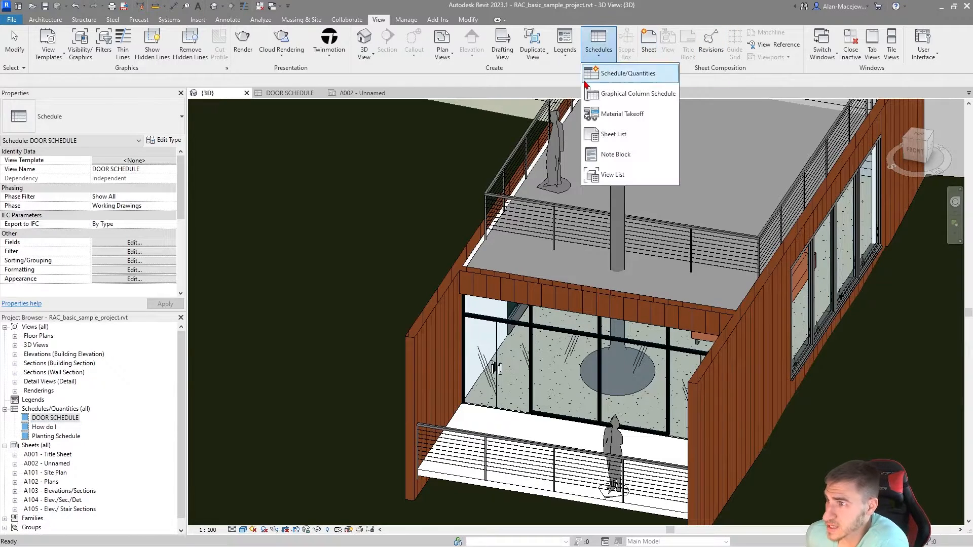
pyautogui.click(629, 74)
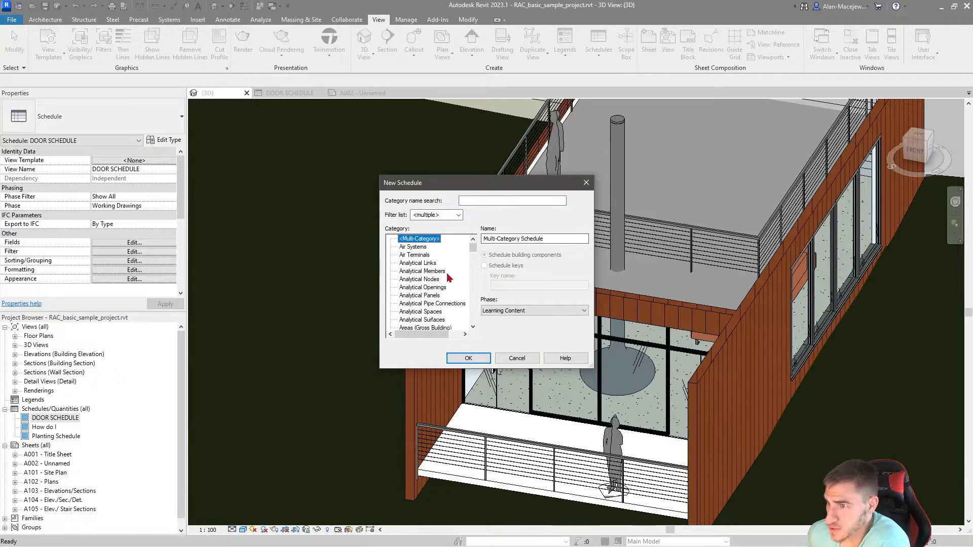
pyautogui.click(430, 278)
pyautogui.press('d')
pyautogui.click(408, 327)
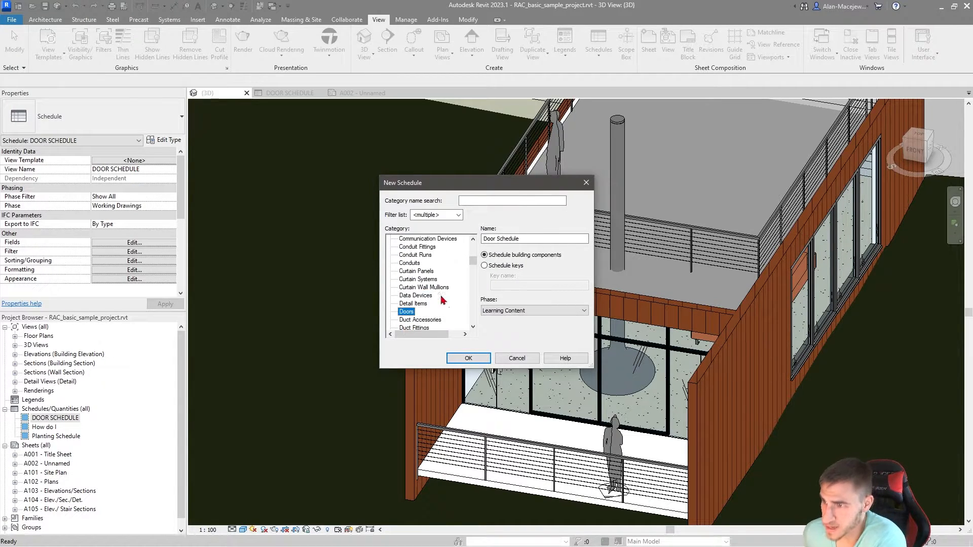
pyautogui.click(502, 266)
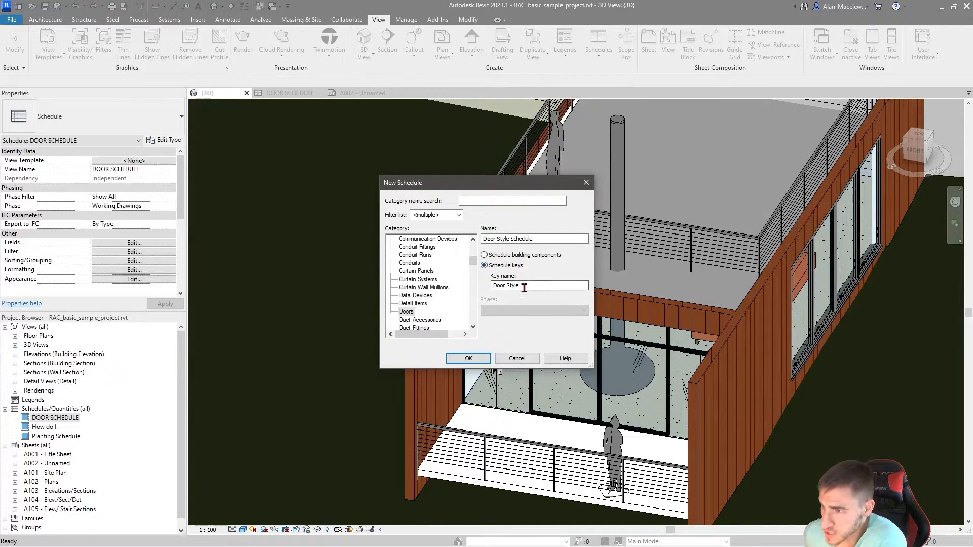
pyautogui.click(468, 358)
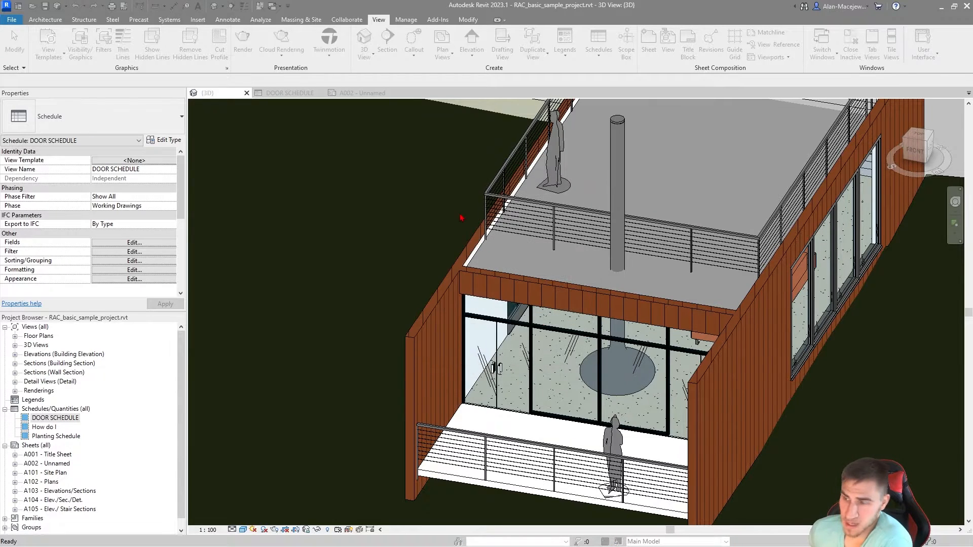
# Step: Add all custom door parameters from DOOR DETAIL_HEAD through DOOR_STC as scheduled fields of the key schedule
pyautogui.click(426, 266)
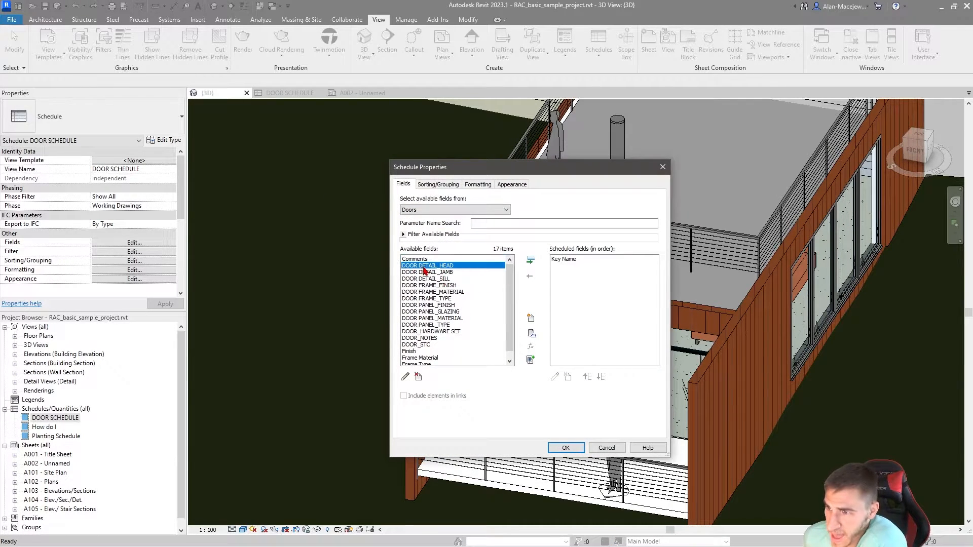
pyautogui.keyDown('shift'); pyautogui.click(427, 346); pyautogui.keyUp('shift')
pyautogui.scroll(-1, 433, 311)
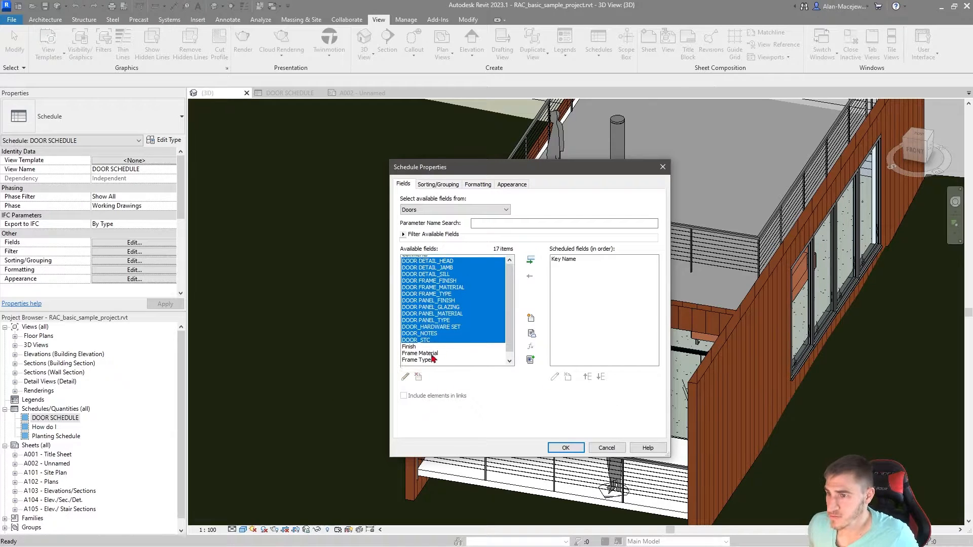
pyautogui.click(530, 261)
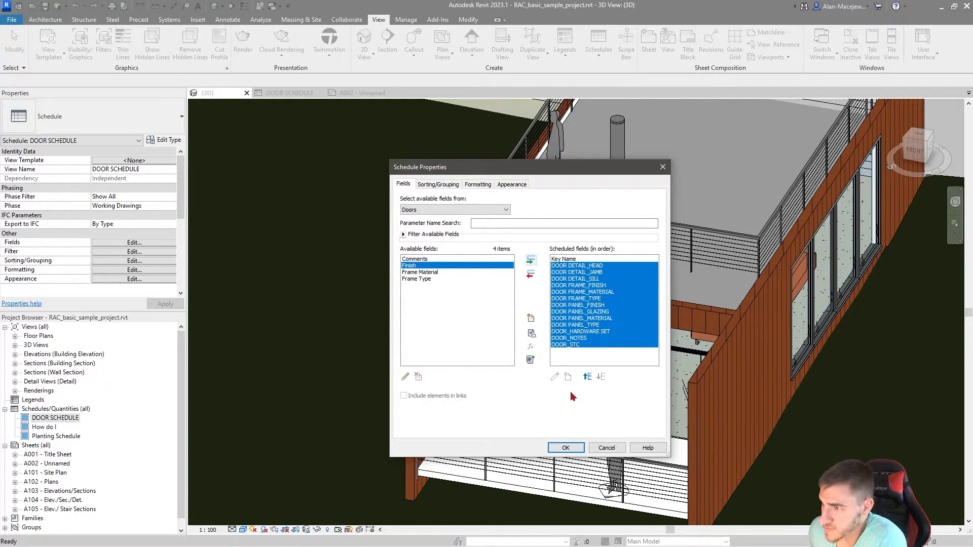
pyautogui.click(574, 448)
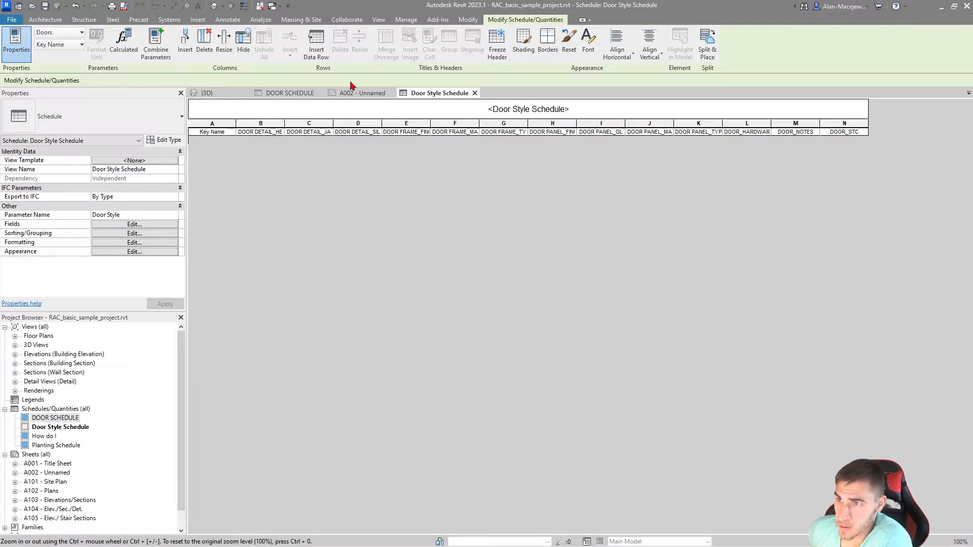
# Step: Insert a data row with the key name BASIC and set its DOOR_STC value to 30
pyautogui.click(317, 43)
pyautogui.click(213, 147)
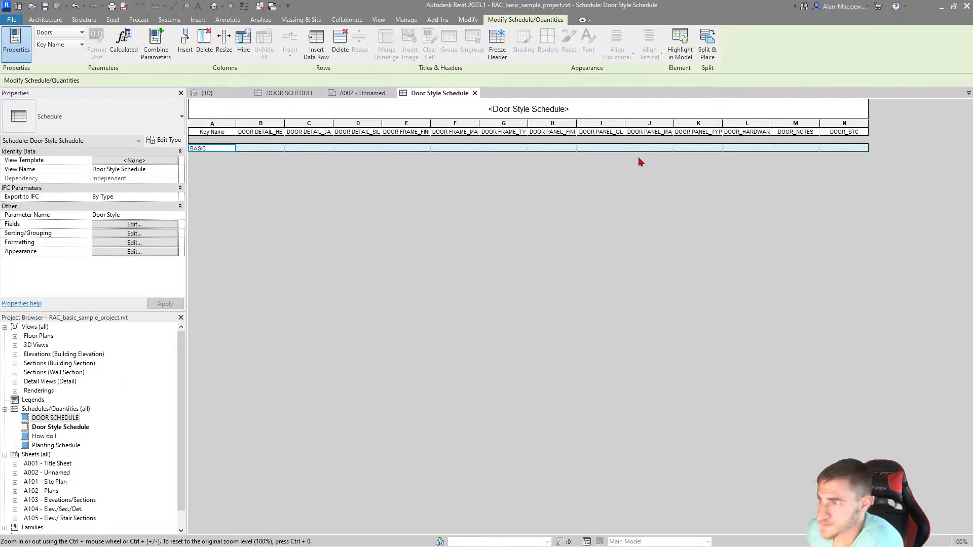
pyautogui.click(594, 148)
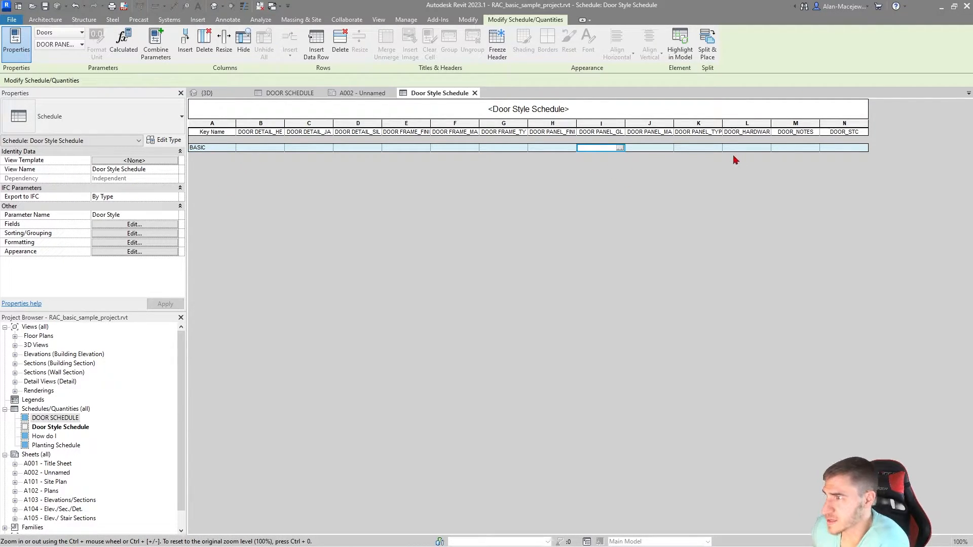
pyautogui.click(840, 148)
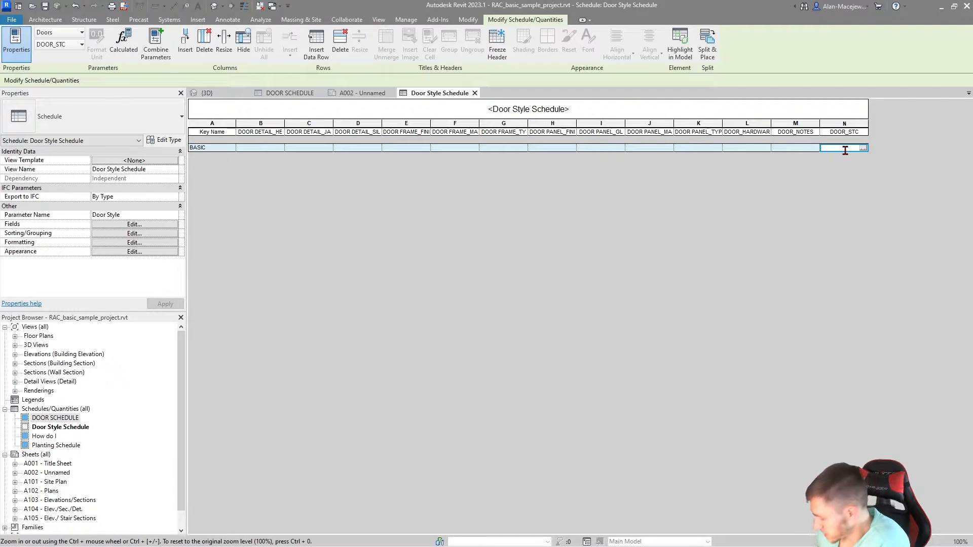
pyautogui.write('30')
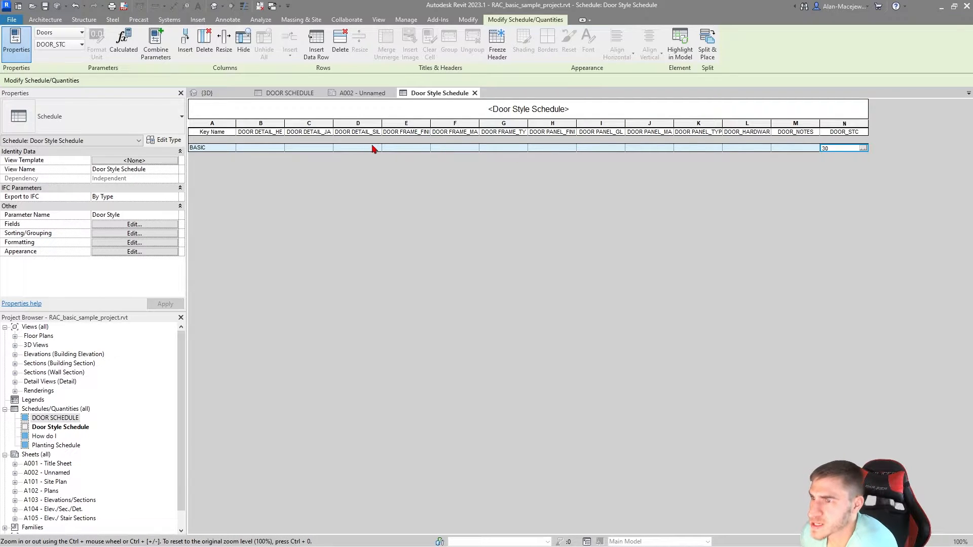
# Step: Widen the DOOR DETAIL_SILL column to fit its heading and set the BASIC row's sill detail to 01/A8.02
pyautogui.click(349, 147)
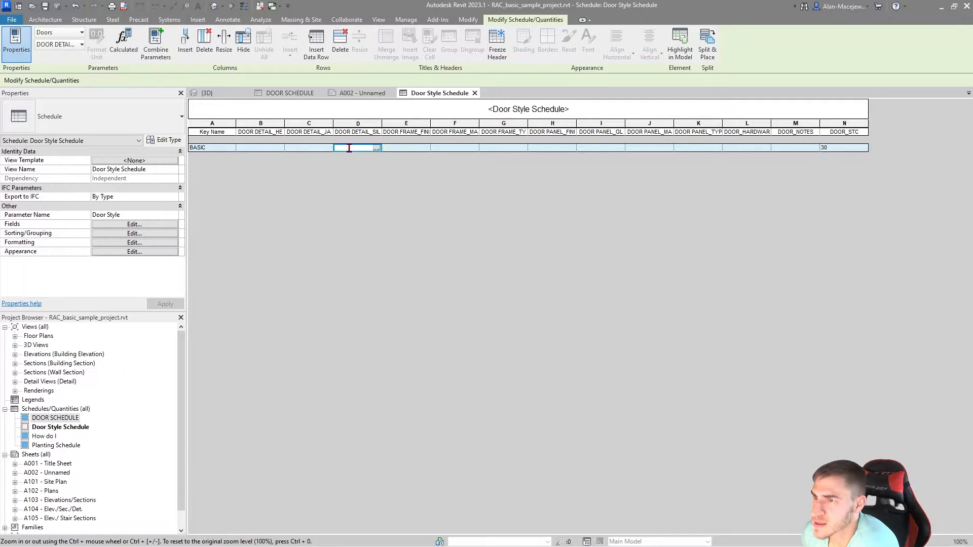
pyautogui.doubleClick(382, 127)
pyautogui.write('01/A')
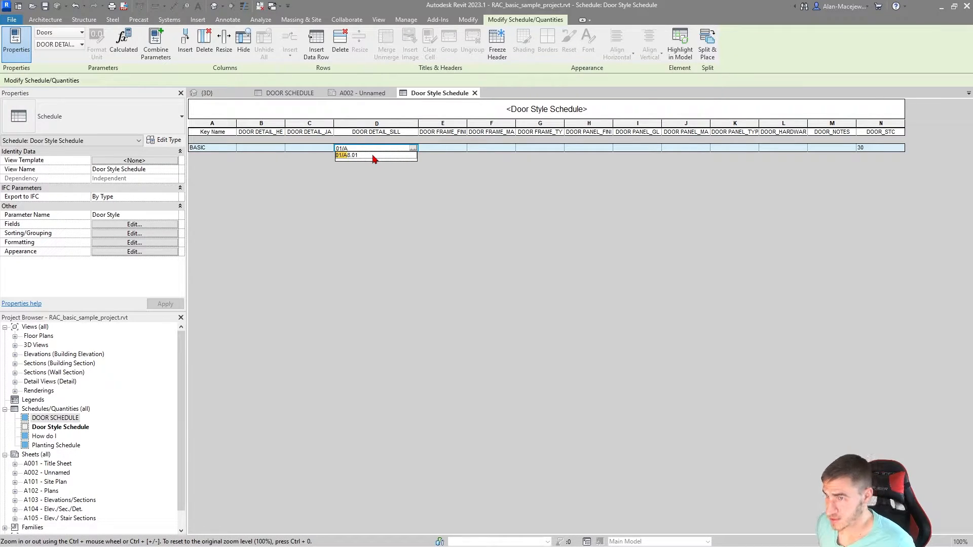
pyautogui.write('8.02')
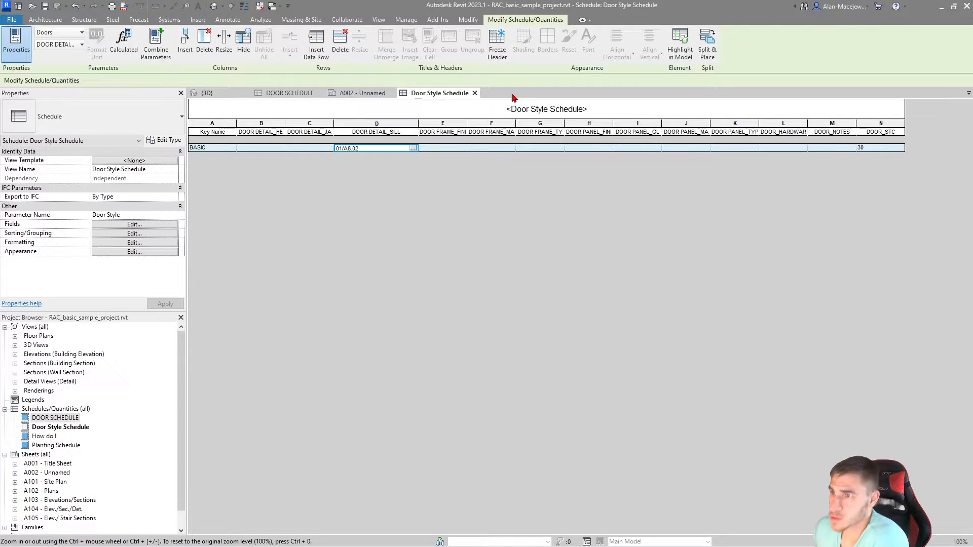
# Step: Copy the BASIC row's sill value into the frame finish and frame material cells, changing them to 02/A8.02 and 03/A8.02
pyautogui.doubleClick(375, 149)
pyautogui.hotkey('ctrl', 'c')
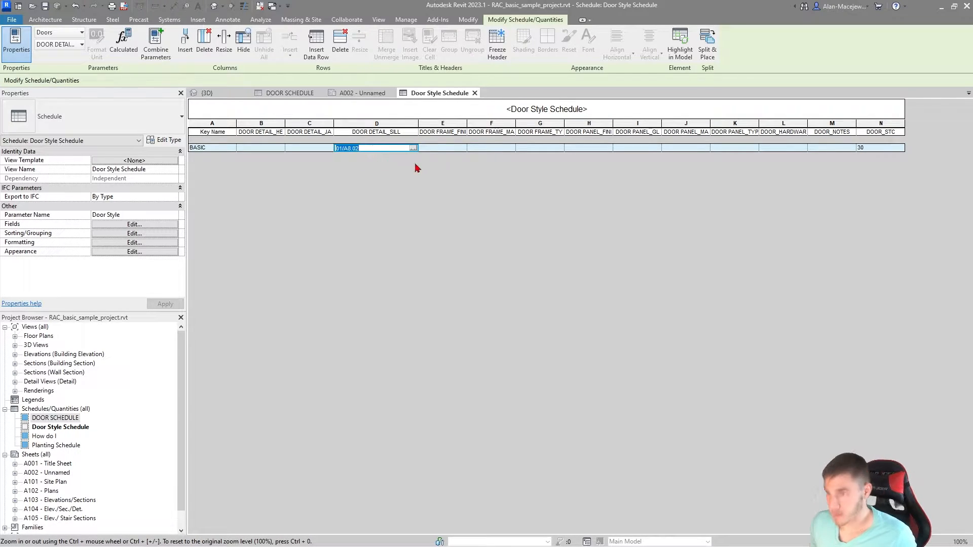
pyautogui.click(442, 149)
pyautogui.hotkey('ctrl', 'v')
pyautogui.click(497, 150)
pyautogui.hotkey('ctrl', 'v')
pyautogui.click(425, 150)
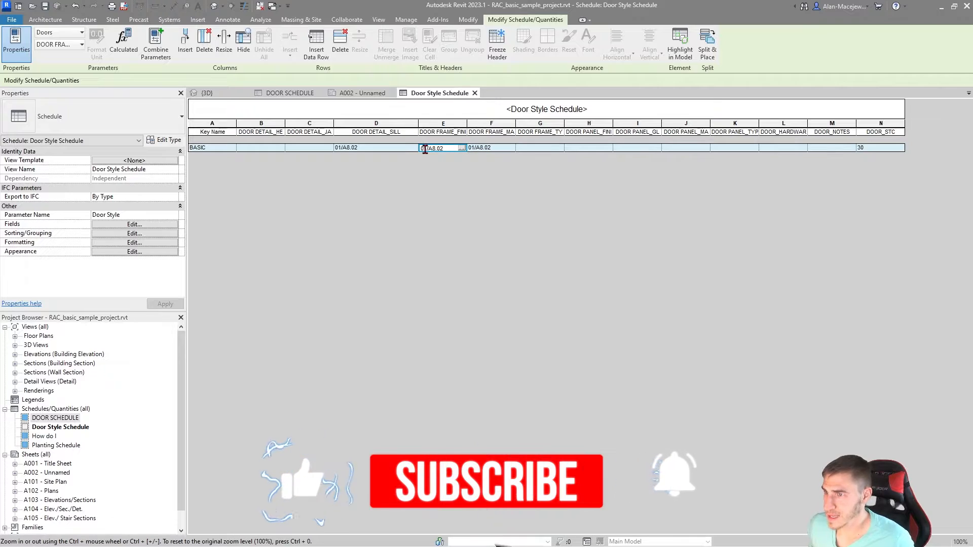
pyautogui.moveTo(424, 150); pyautogui.dragTo(428, 149)
pyautogui.write('2')
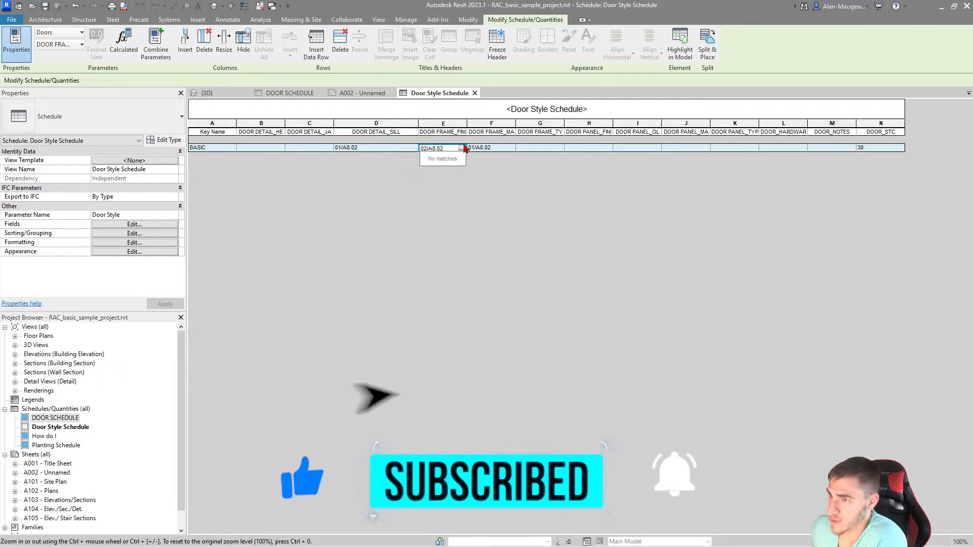
pyautogui.click(509, 149)
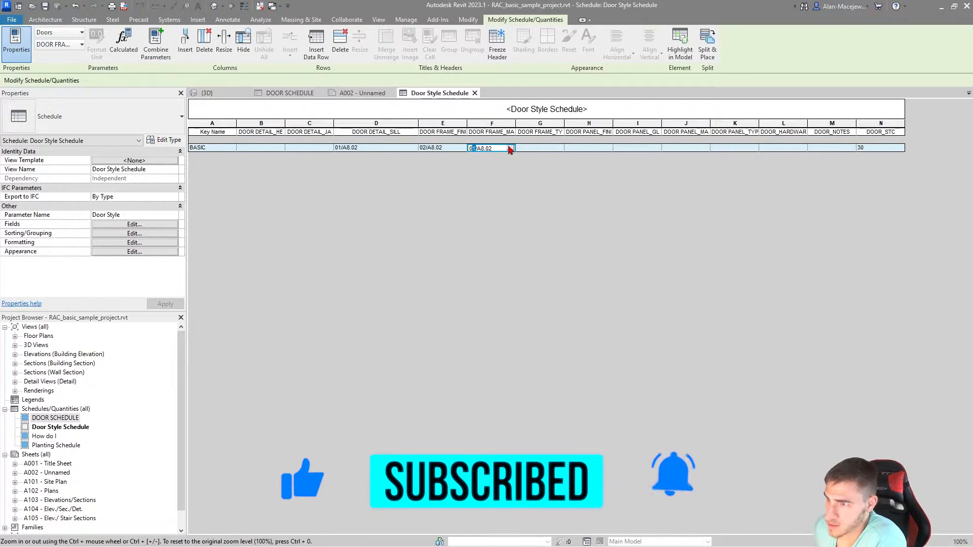
pyautogui.write('3')
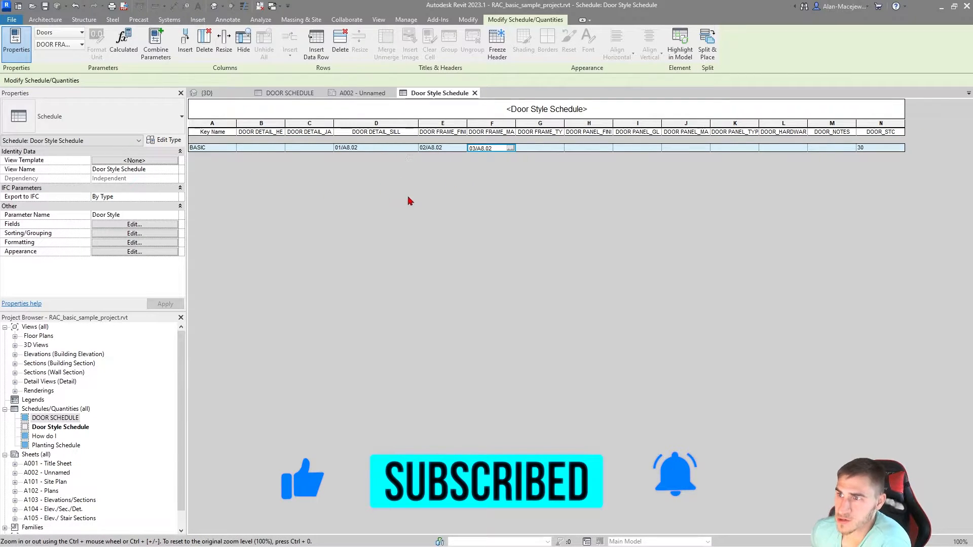
# Step: Review the door schedule rows, and examine the double glass curtain wall door's properties in the 3D view for its Door Style parameter
pyautogui.click(292, 93)
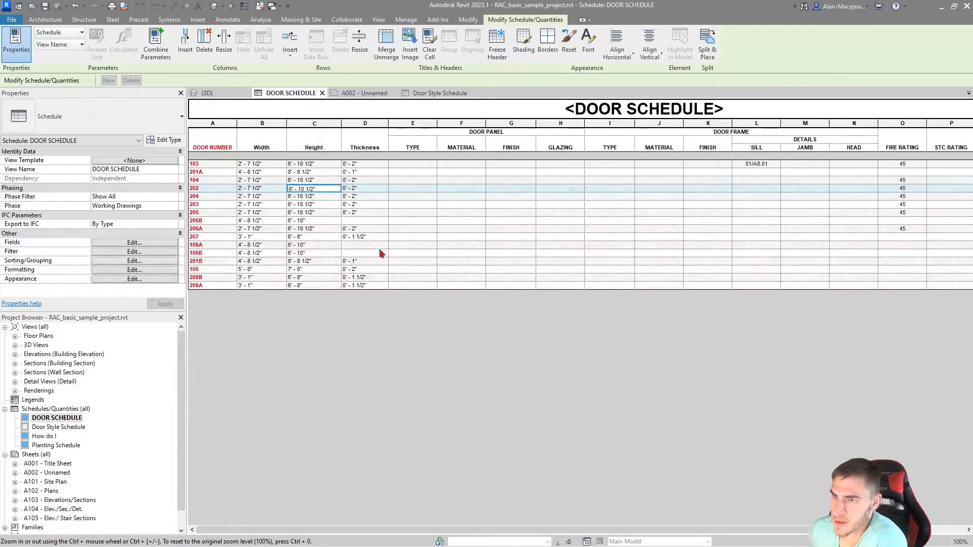
pyautogui.click(215, 182)
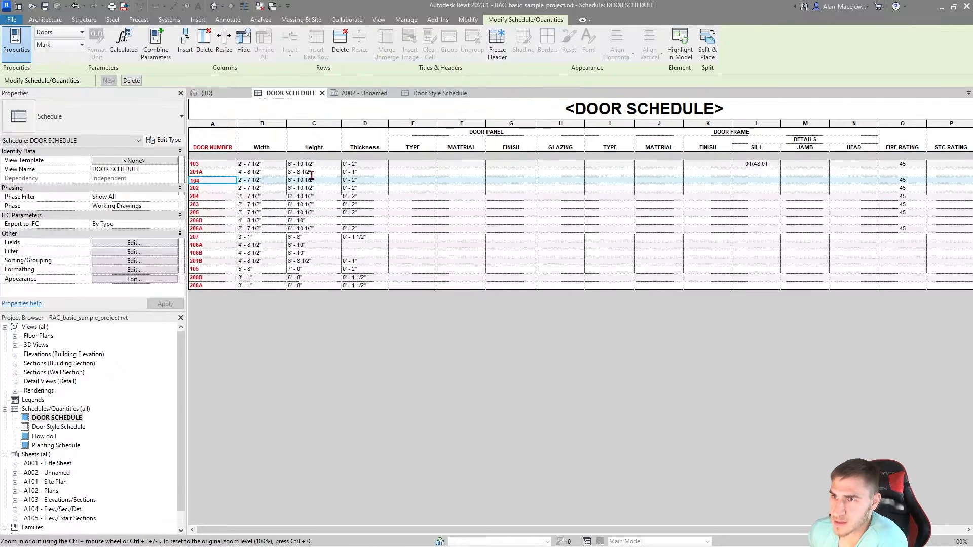
pyautogui.moveTo(237, 191)
pyautogui.mouseDown()
pyautogui.moveTo(295, 190)
pyautogui.moveTo(238, 190)
pyautogui.mouseUp()
pyautogui.click(206, 93)
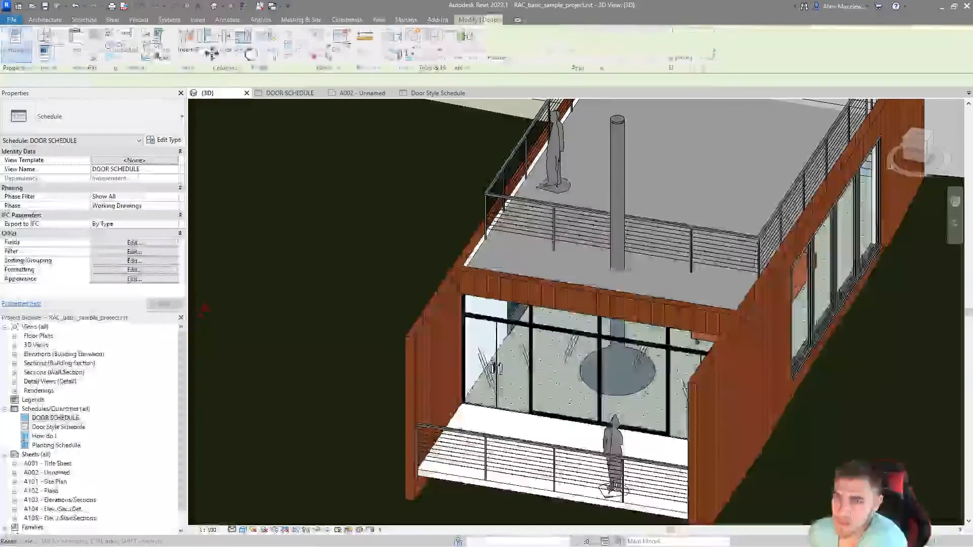
pyautogui.click(491, 352)
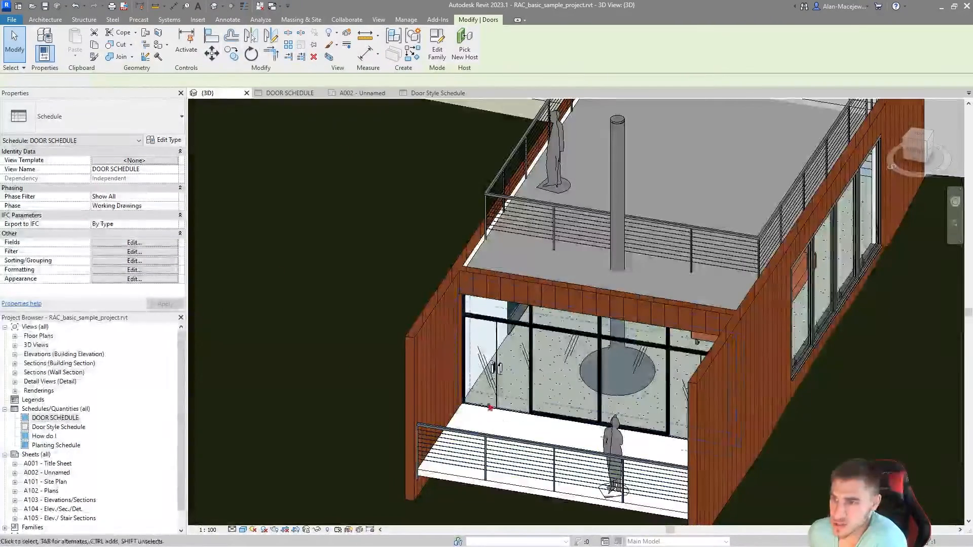
pyautogui.click(501, 355)
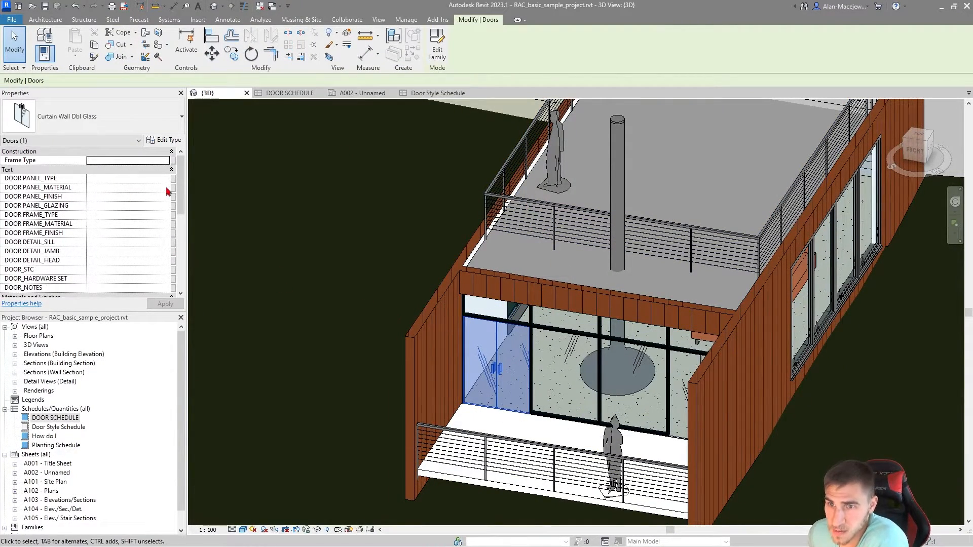
pyautogui.scroll(-5, 63, 200)
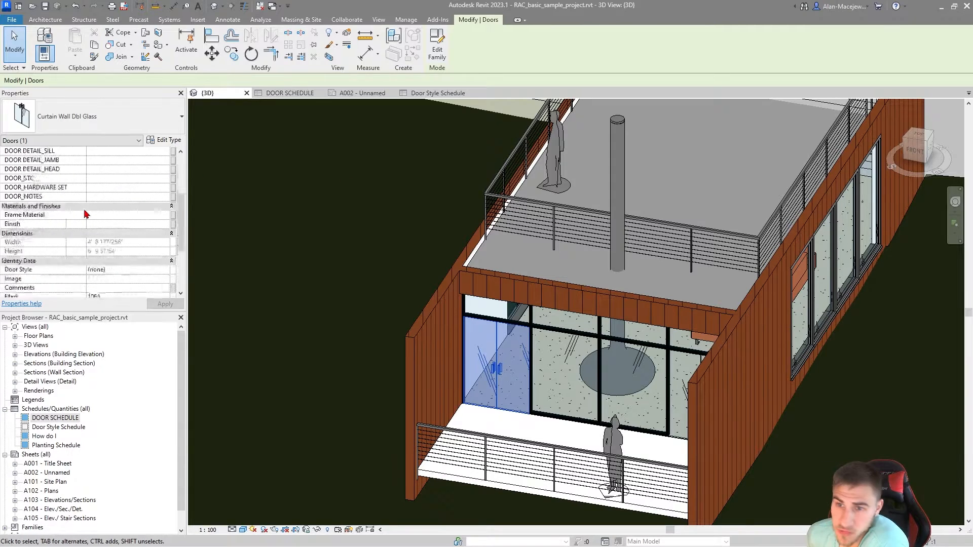
pyautogui.scroll(-5, 86, 215)
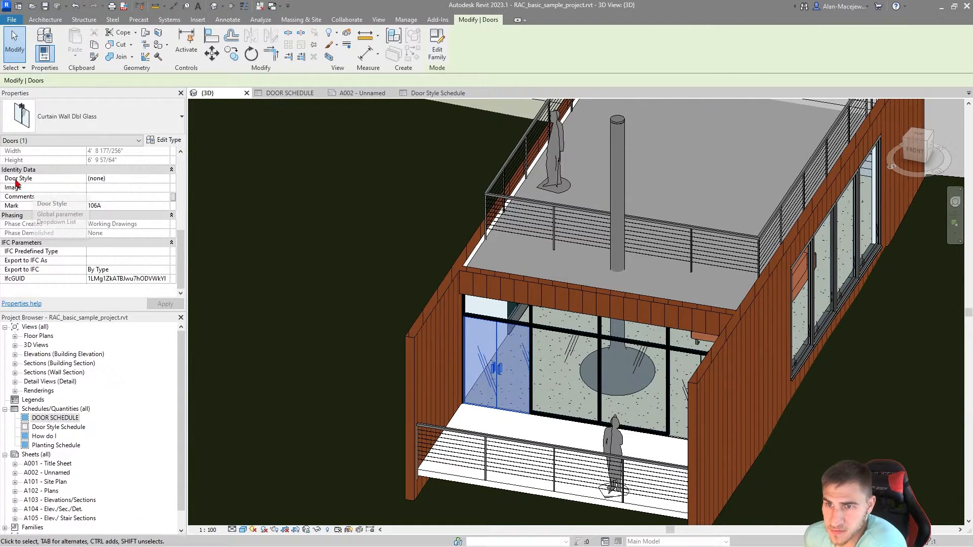
pyautogui.click(71, 429)
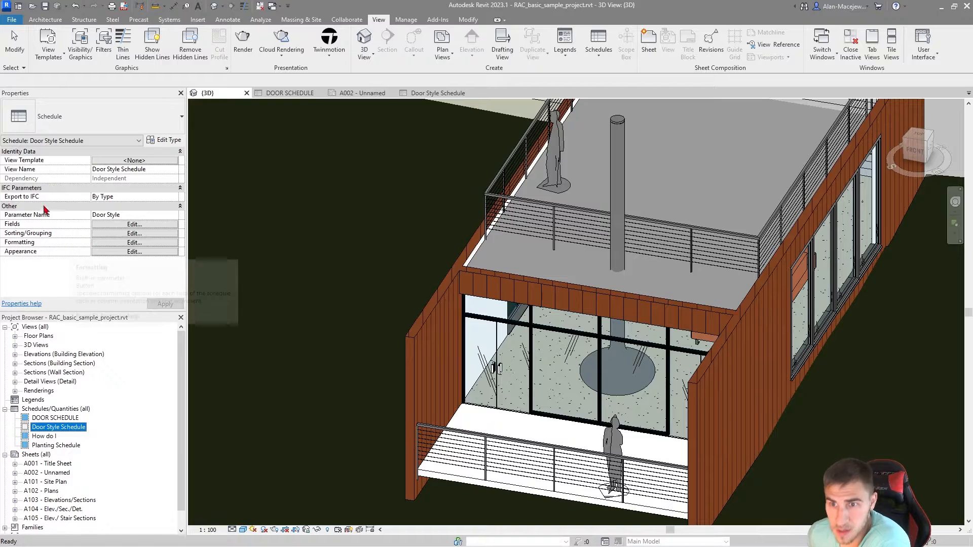
# Step: Set the Door Style of the double glass curtain wall door in the 3D view to BASIC
pyautogui.click(498, 369)
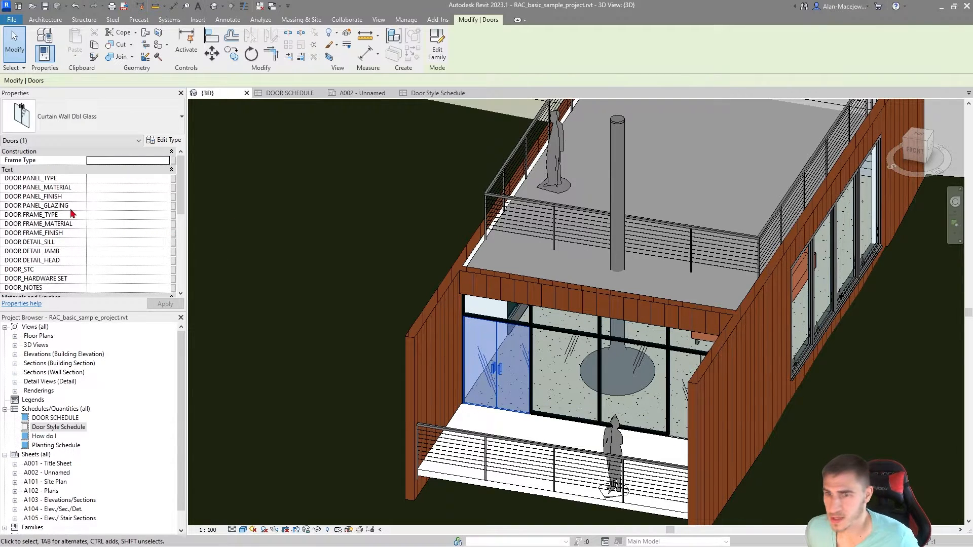
pyautogui.scroll(-10, 76, 217)
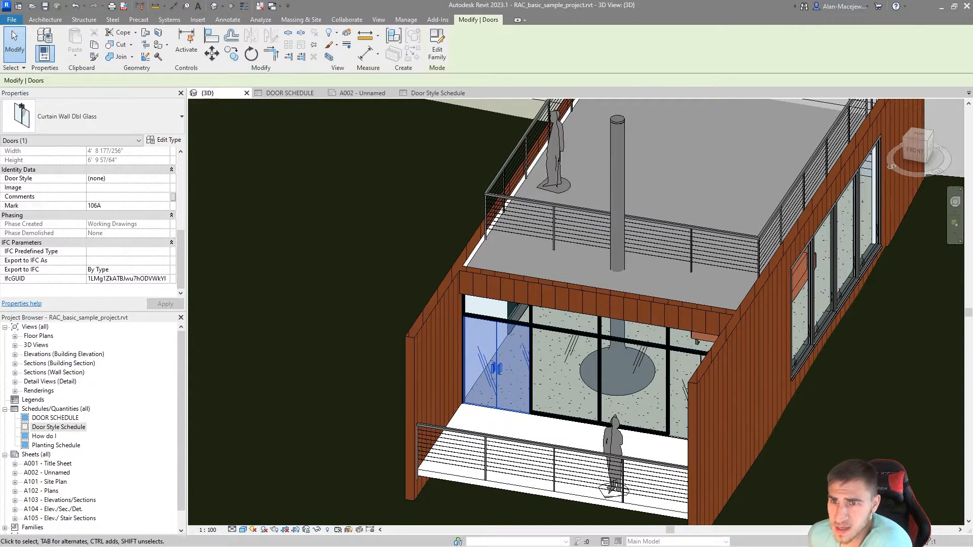
pyautogui.click(137, 179)
pyautogui.click(165, 178)
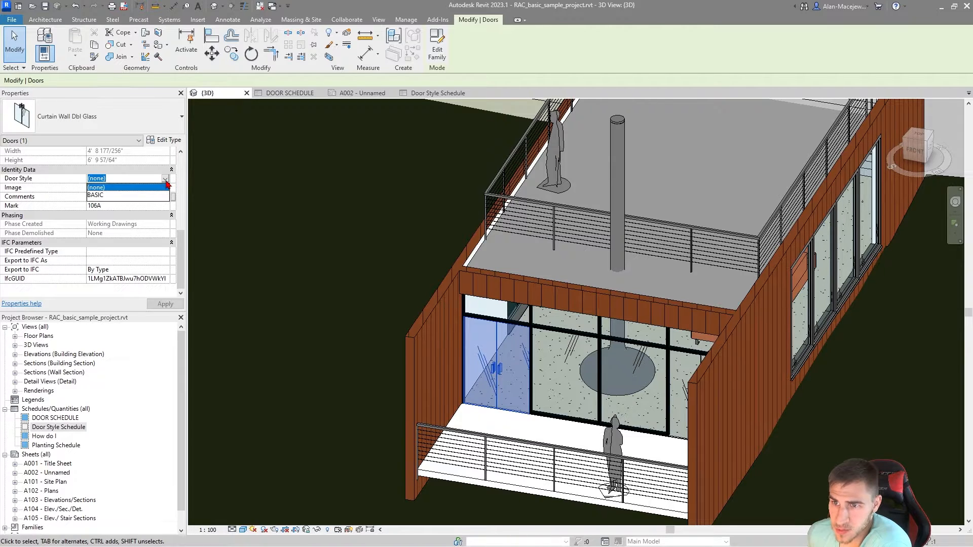
pyautogui.click(108, 197)
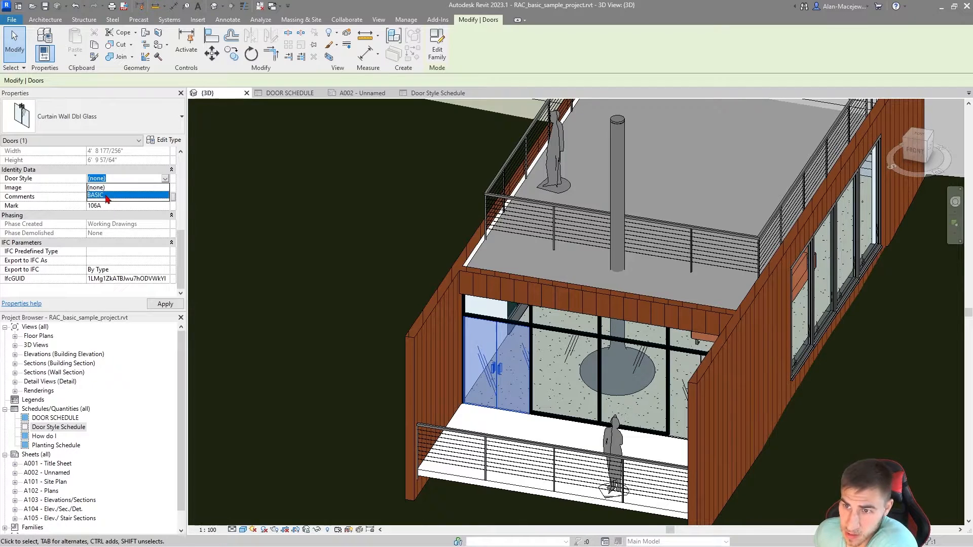
pyautogui.scroll(5, 70, 271)
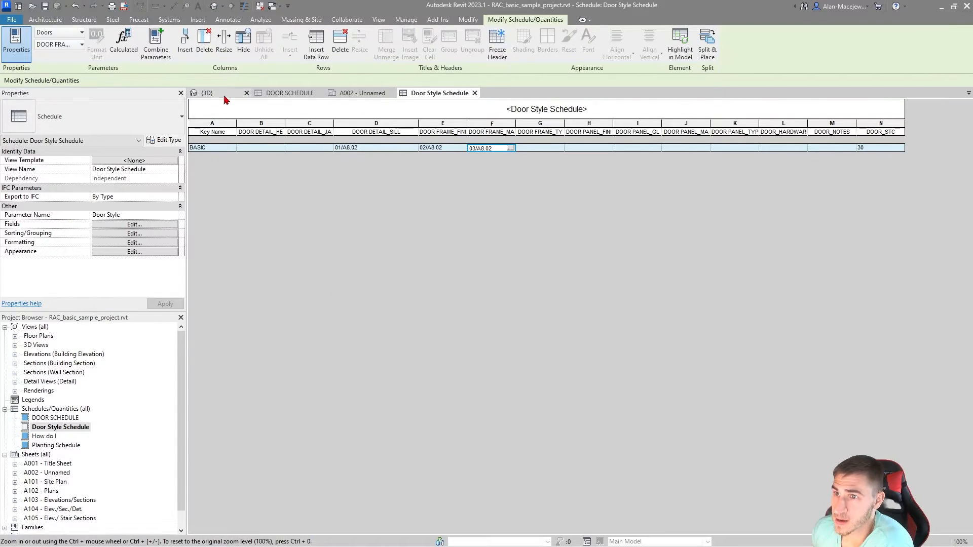
# Step: Reselect the double glass curtain wall door in the 3D view and examine the text parameters driven by its door style
pyautogui.click(223, 96)
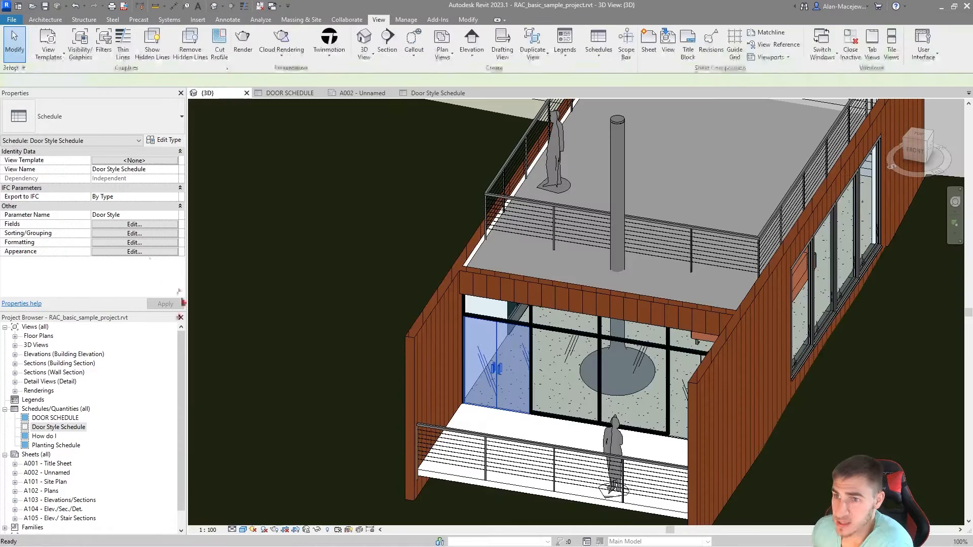
pyautogui.scroll(-7, 144, 223)
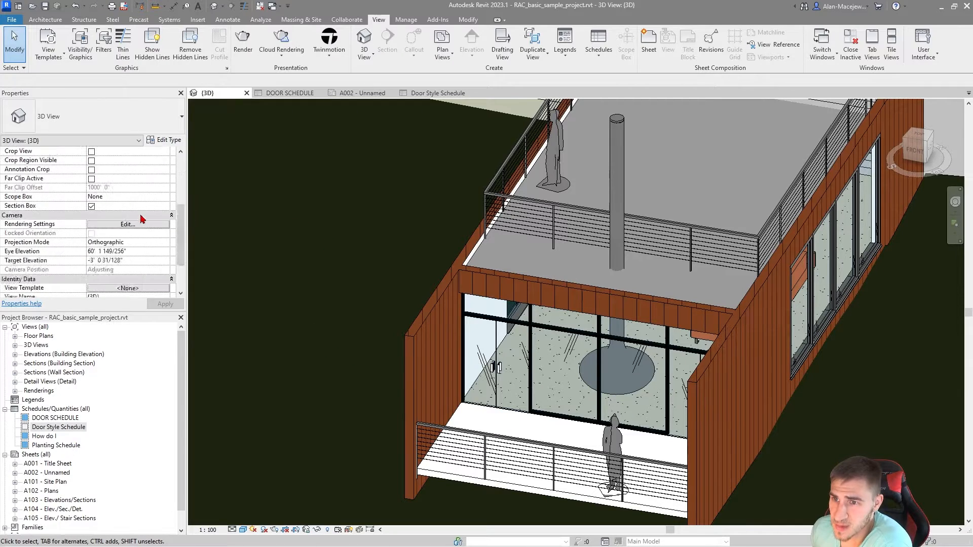
pyautogui.click(500, 371)
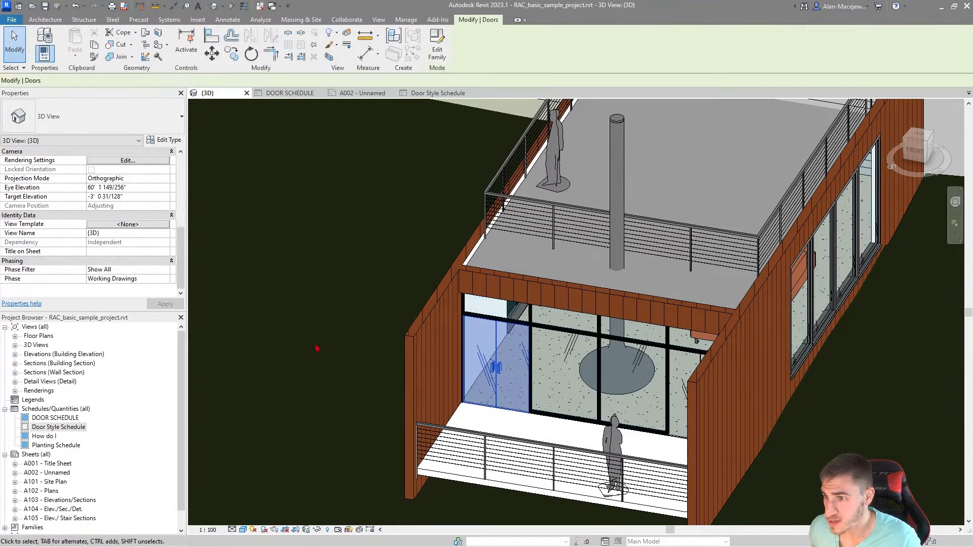
pyautogui.scroll(-5, 96, 223)
pyautogui.scroll(3, 99, 228)
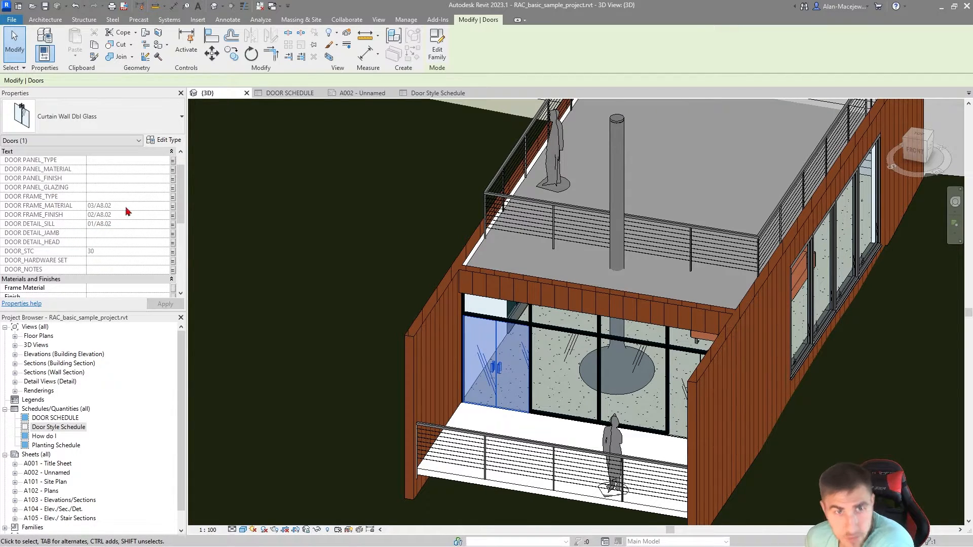
pyautogui.scroll(1, 139, 198)
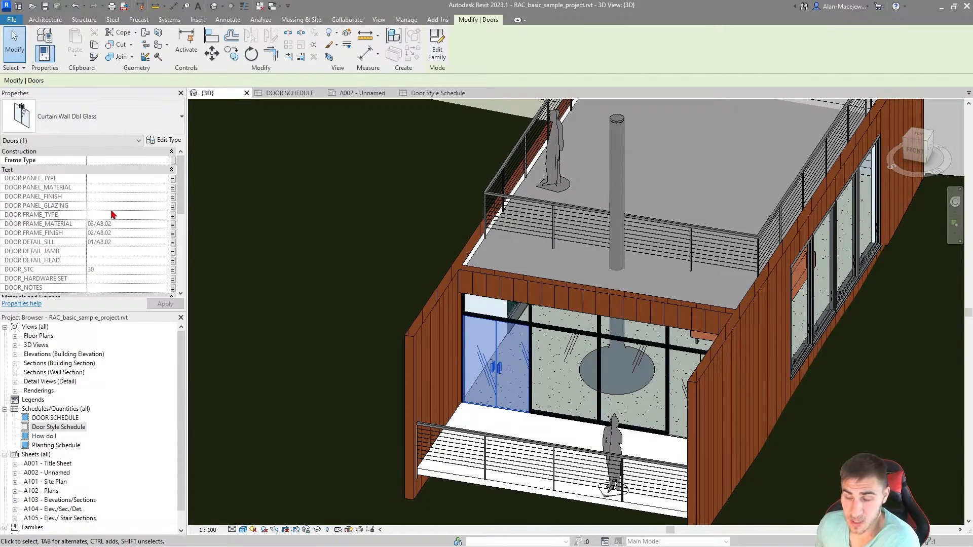
pyautogui.scroll(-1, 112, 212)
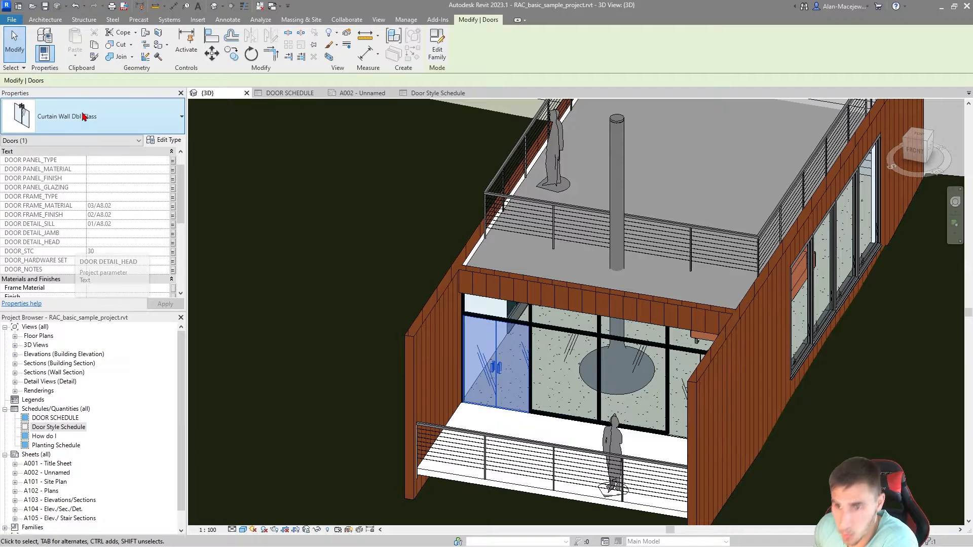
pyautogui.scroll(1, 101, 255)
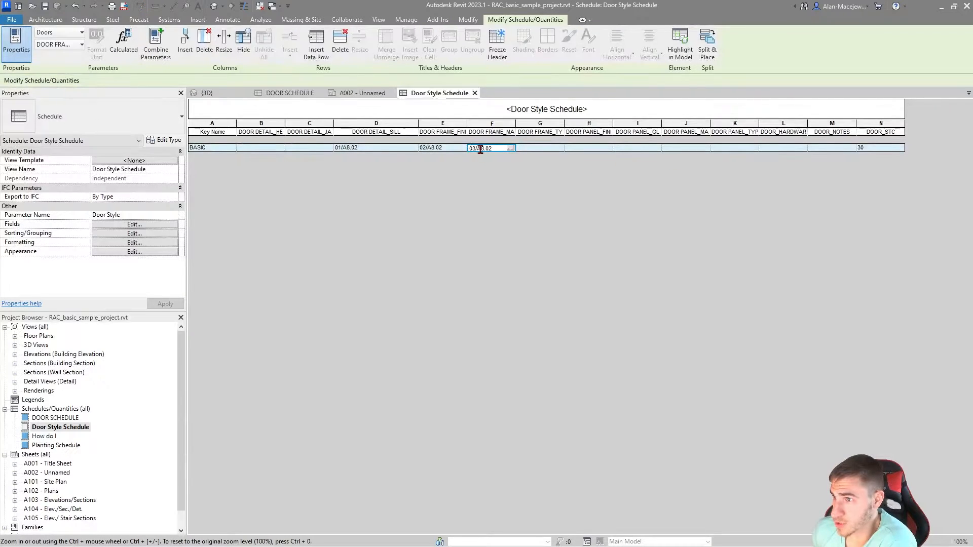
# Step: Change the BASIC row's frame material to 05/A8.02 in the Door Style Schedule, and check the curtain wall door's properties in the 3D view
pyautogui.click(474, 148)
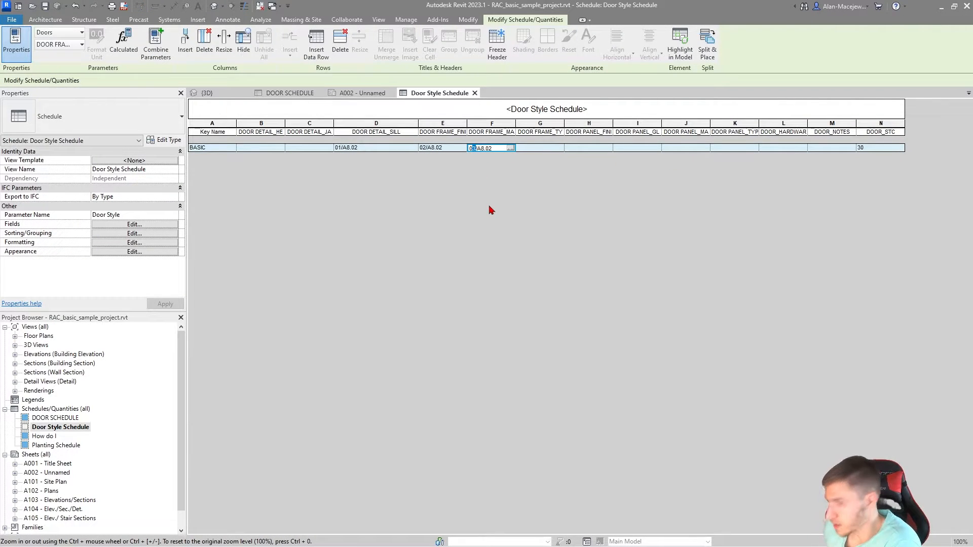
pyautogui.write('5')
pyautogui.click(207, 93)
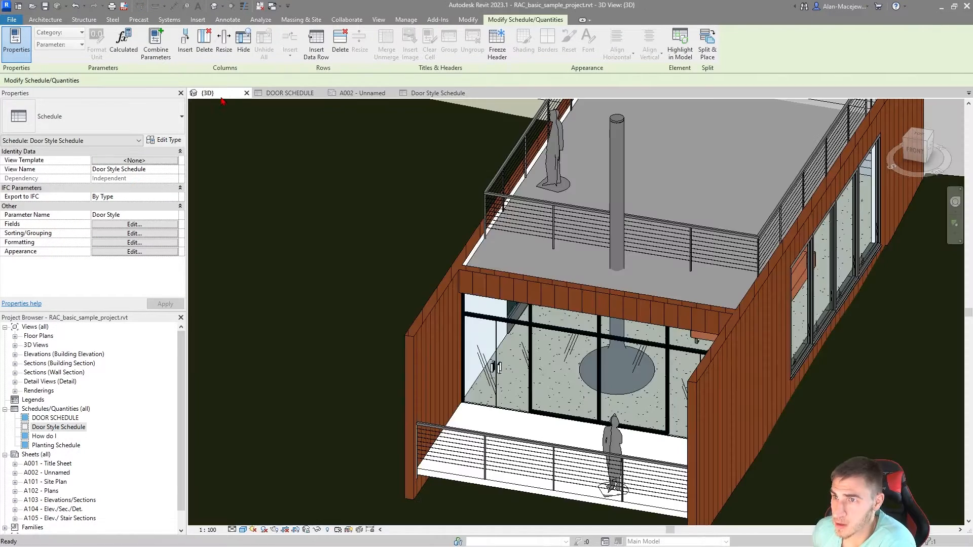
pyautogui.click(497, 368)
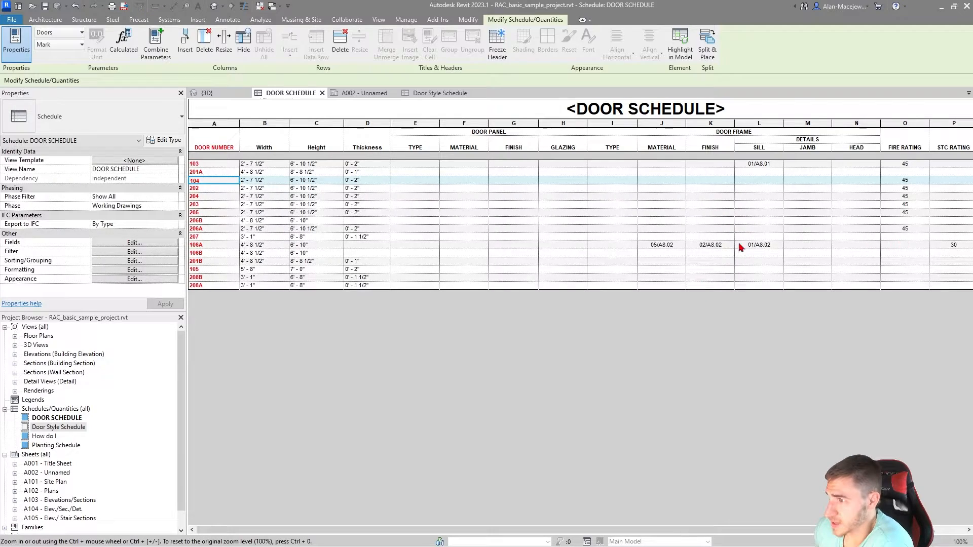
# Step: Examine the frame material, finish and sill cells of door 106A in the DOOR SCHEDULE
pyautogui.click(710, 246)
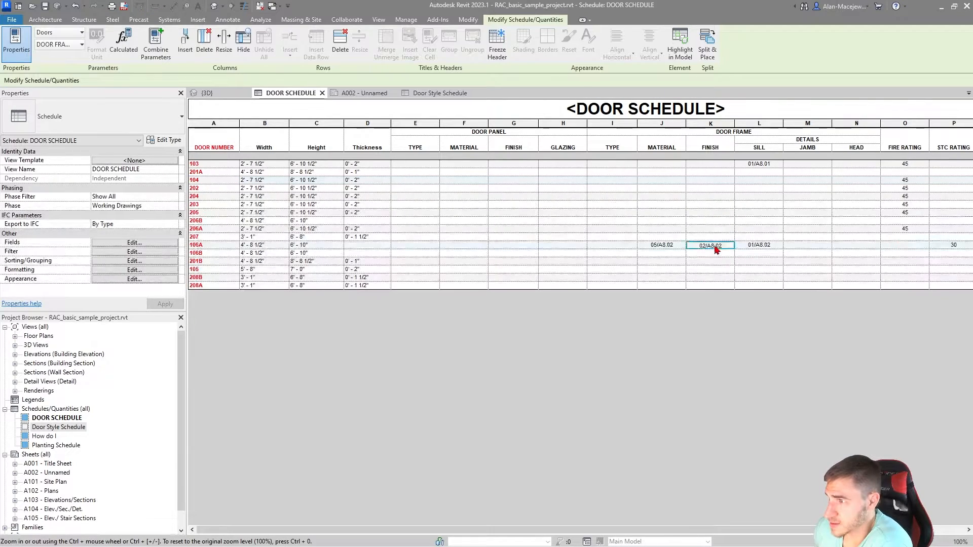
pyautogui.click(670, 247)
pyautogui.click(704, 248)
pyautogui.click(753, 248)
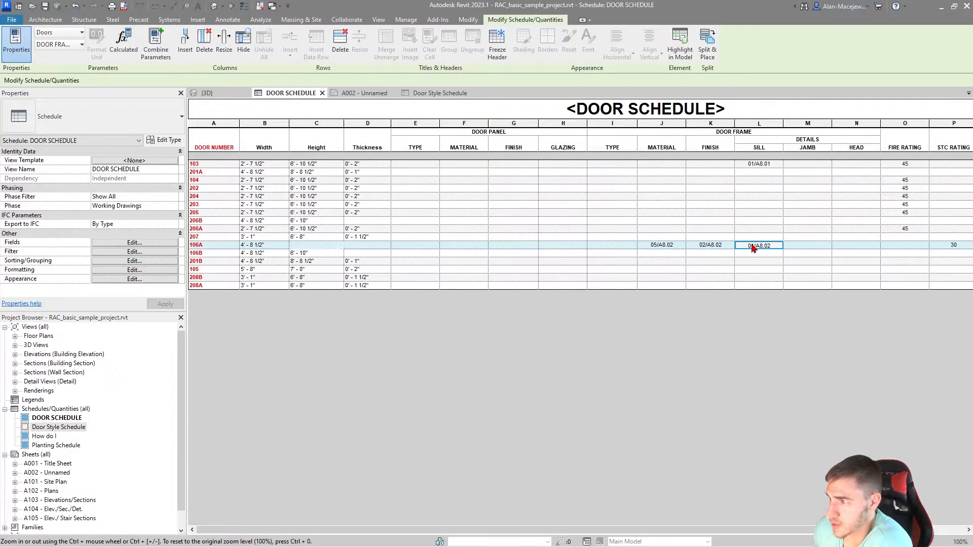
pyautogui.click(729, 248)
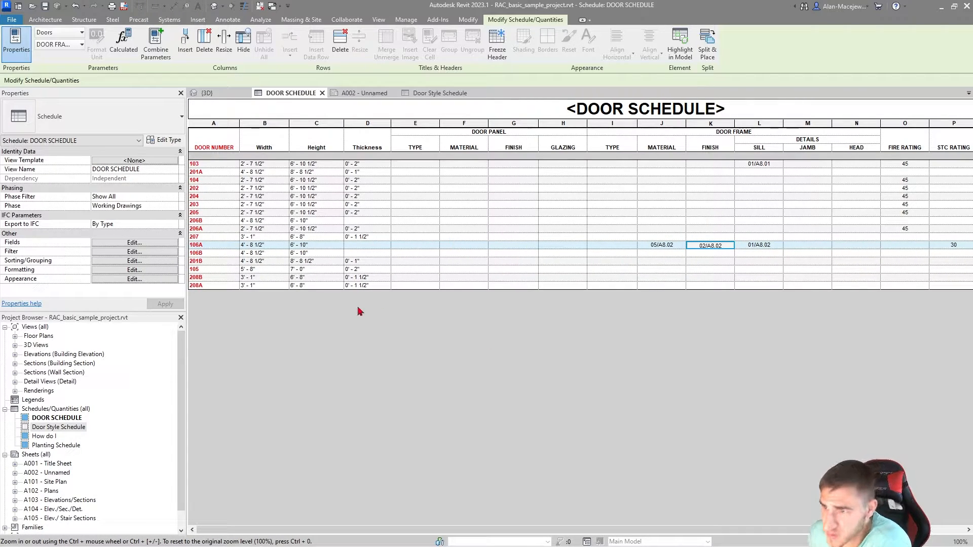
pyautogui.click(669, 246)
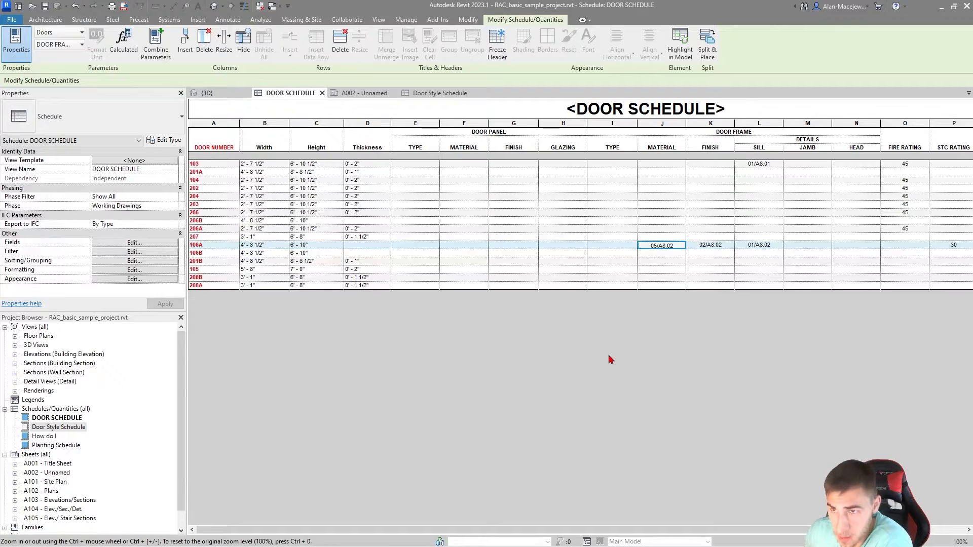
pyautogui.press('Down')
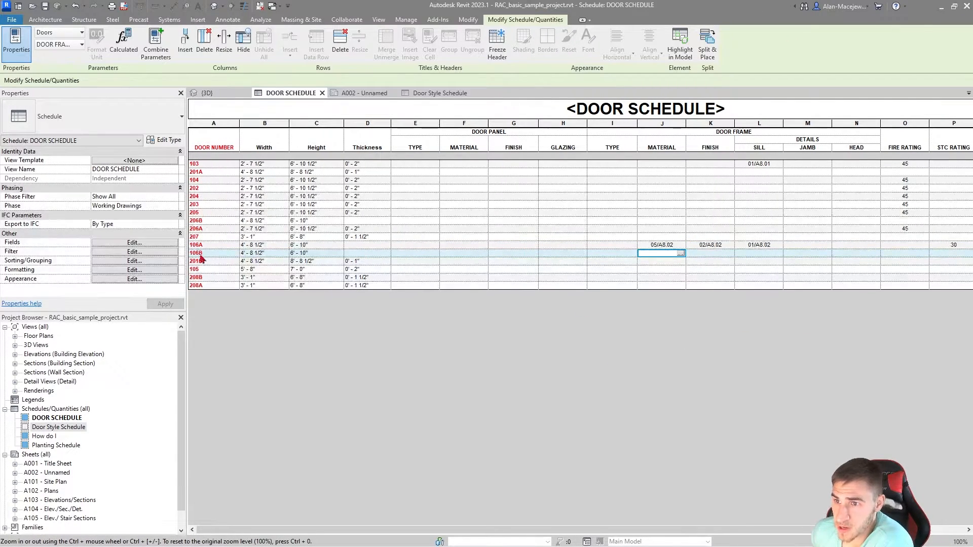
# Step: Select the schedule rows for doors 104 through 206B, set their shared Door Style to BASIC, and return to the DOOR SCHEDULE
pyautogui.moveTo(202, 246); pyautogui.dragTo(218, 270)
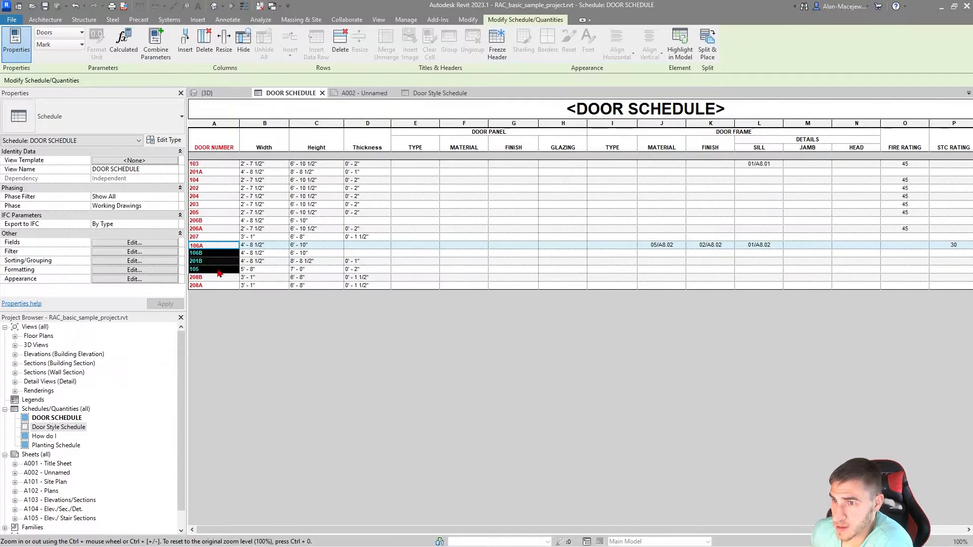
pyautogui.moveTo(213, 182); pyautogui.dragTo(216, 224)
pyautogui.click(207, 93)
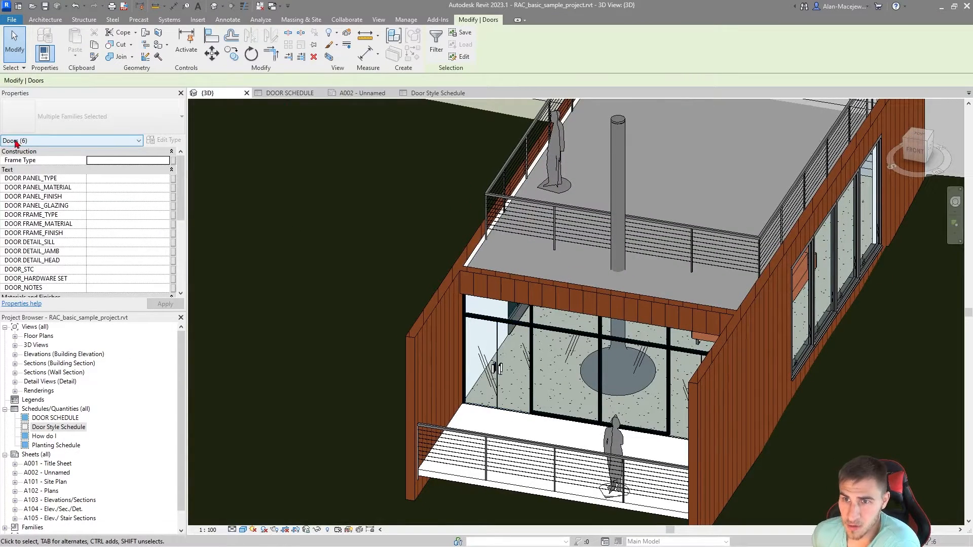
pyautogui.scroll(-5, 163, 206)
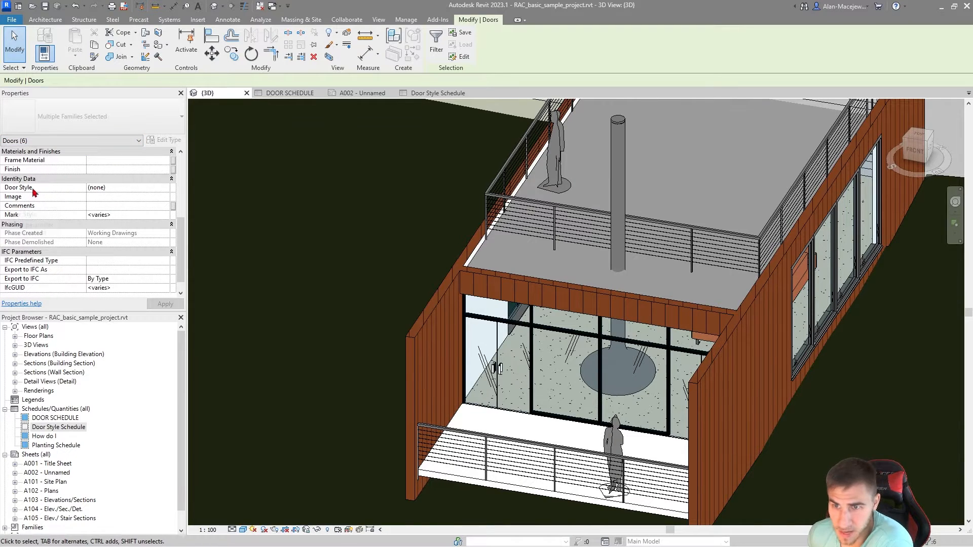
pyautogui.click(160, 188)
pyautogui.click(165, 187)
pyautogui.click(96, 204)
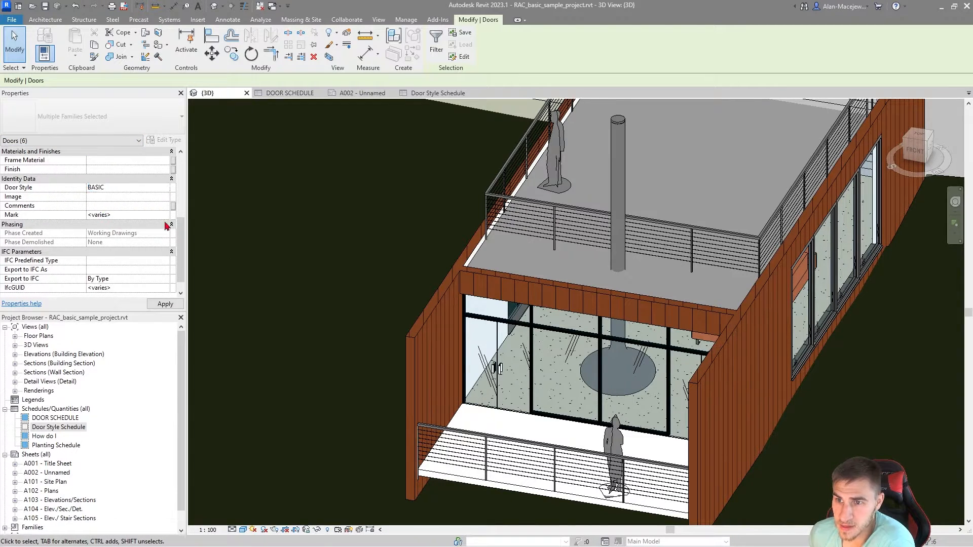
pyautogui.scroll(5, 90, 216)
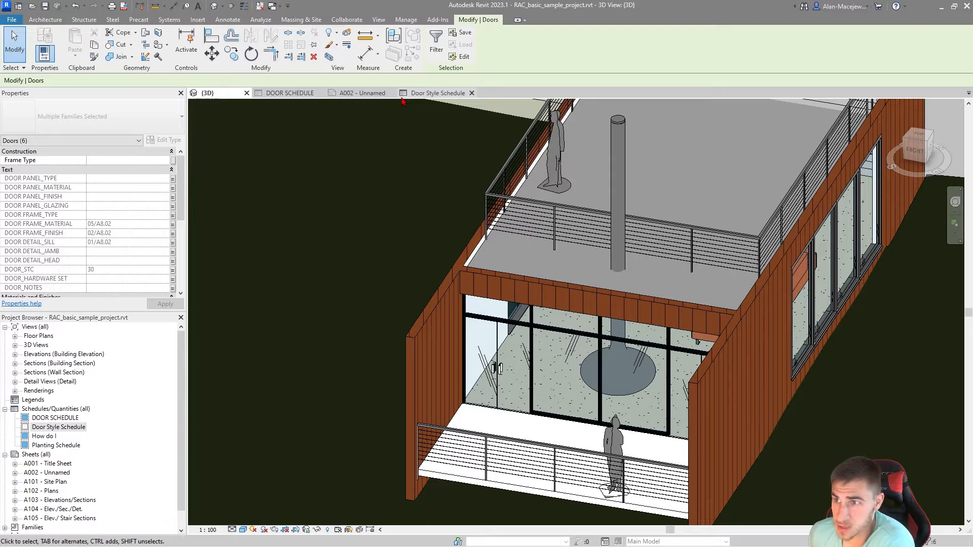
pyautogui.click(284, 94)
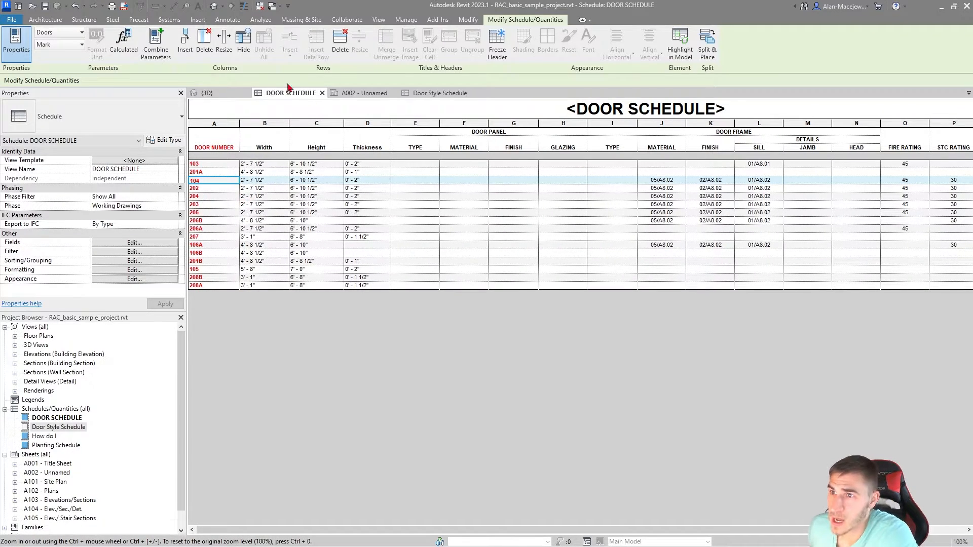
# Step: Review the project parameters list and the DOOR DETAIL_HEAD parameter's instance and group alignment settings without changing anything
pyautogui.click(406, 19)
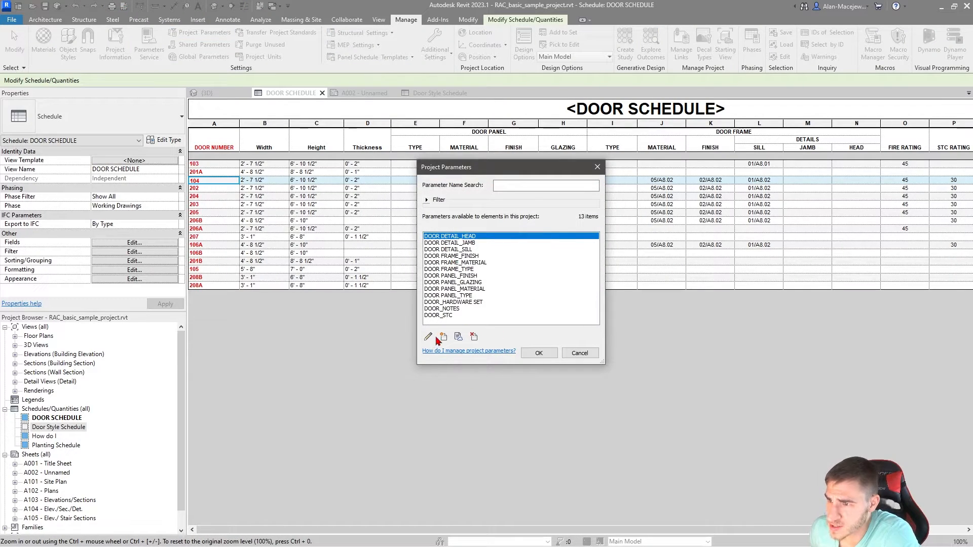
pyautogui.click(428, 336)
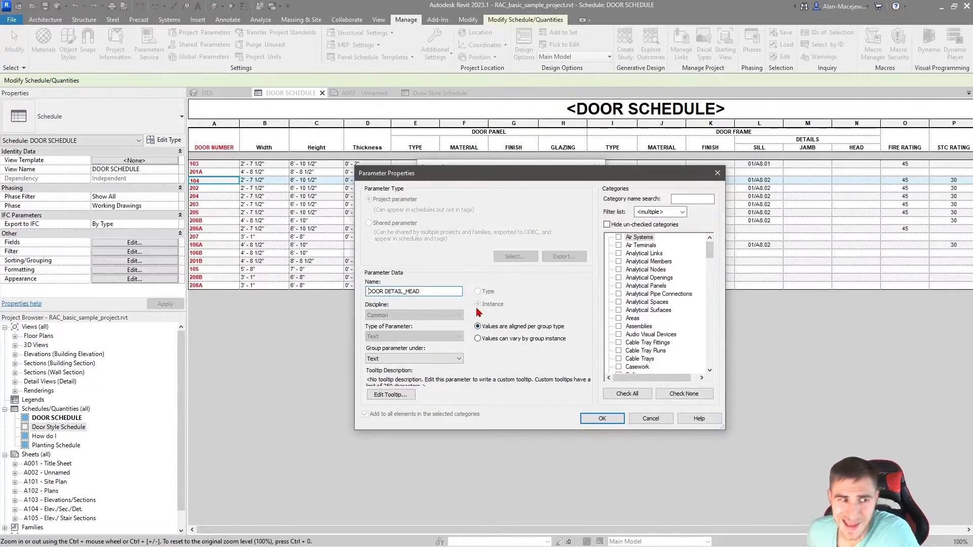
pyautogui.click(639, 421)
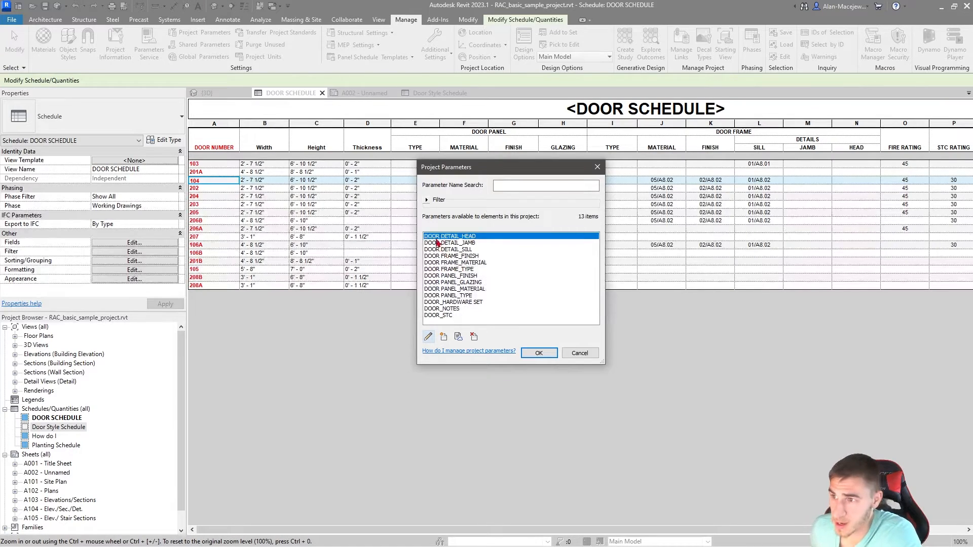
pyautogui.click(448, 307)
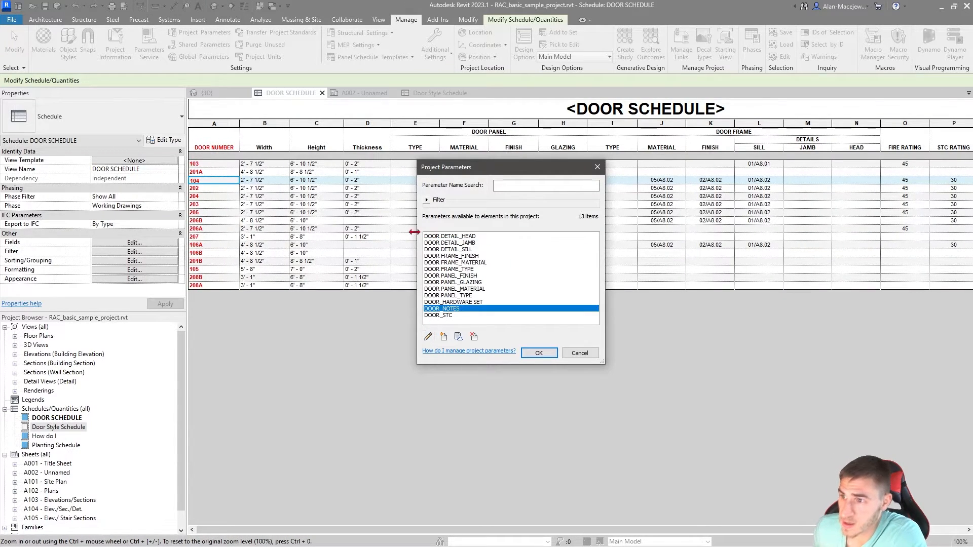
pyautogui.click(440, 238)
pyautogui.click(437, 302)
pyautogui.click(460, 314)
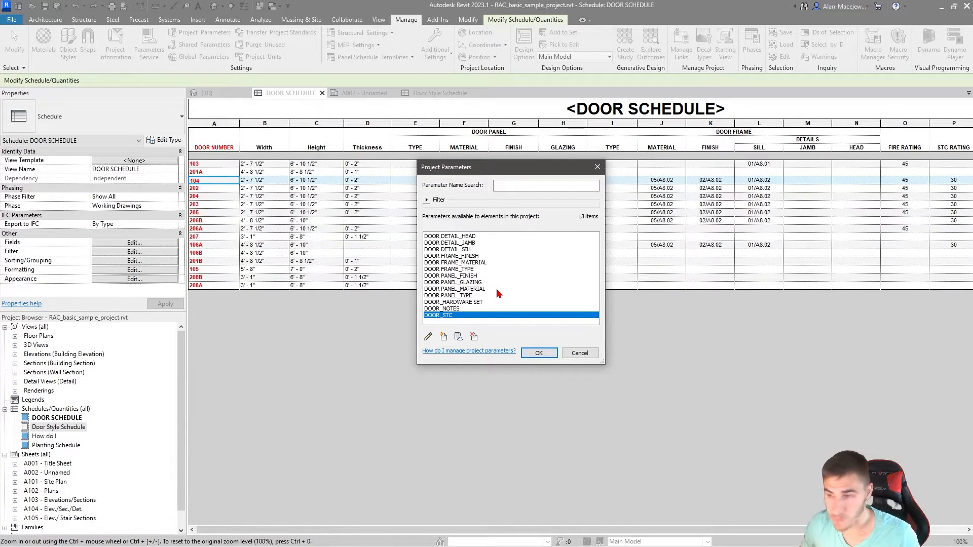
pyautogui.click(580, 354)
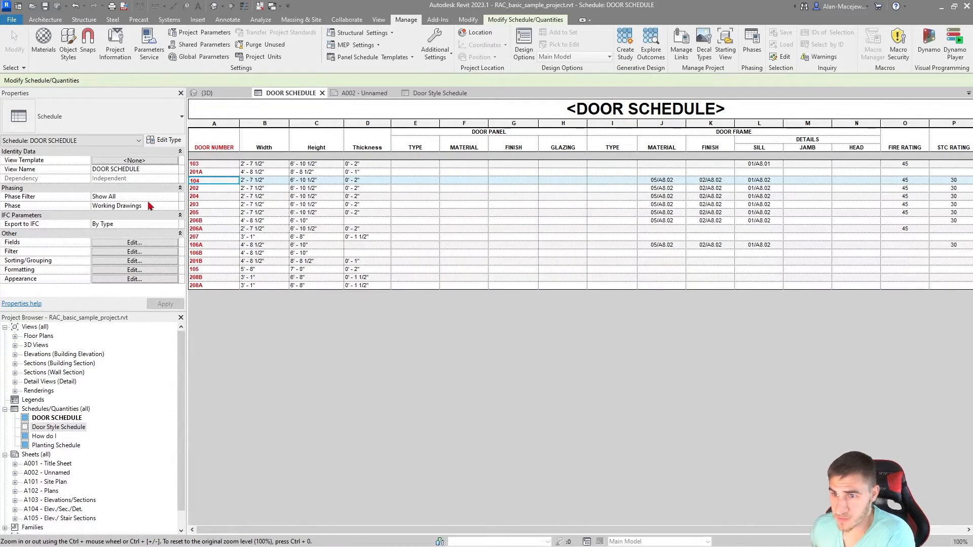
pyautogui.click(144, 261)
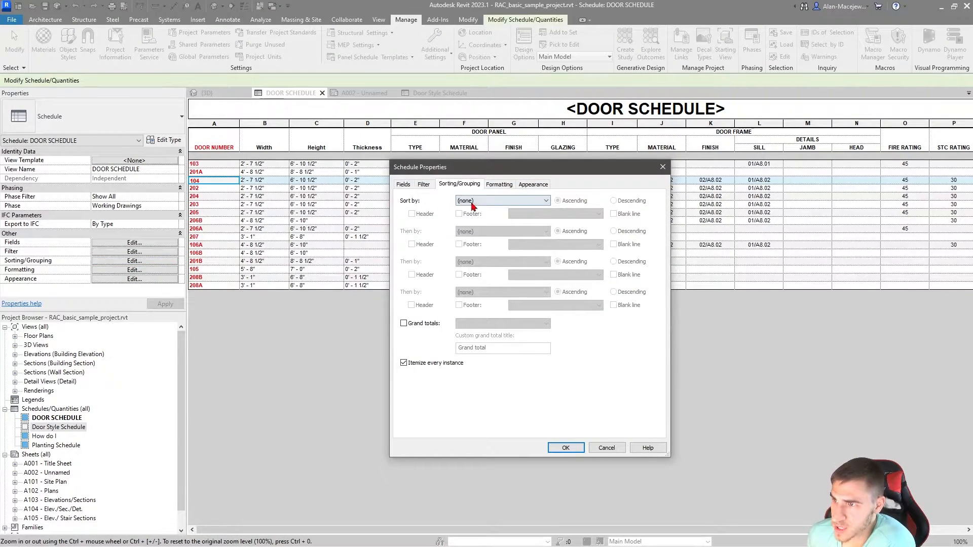
pyautogui.click(490, 201)
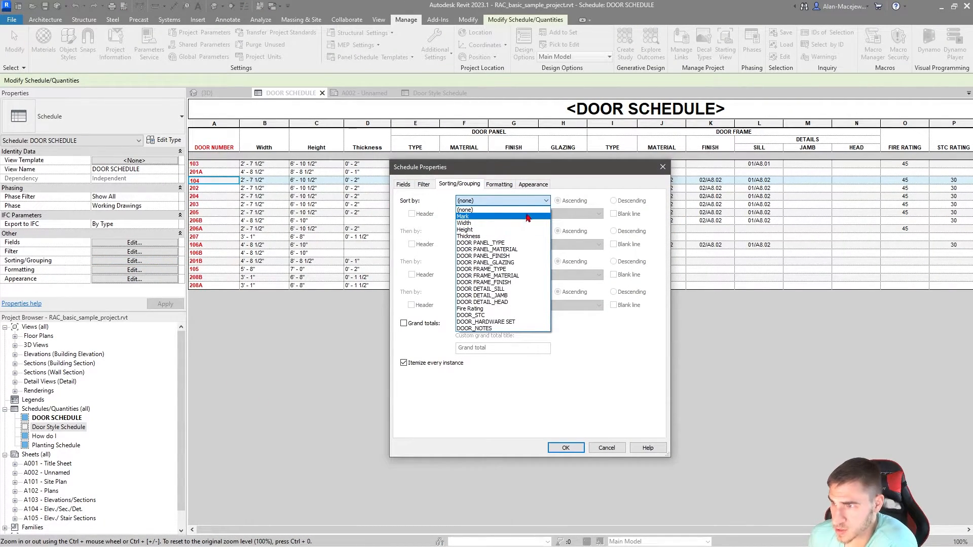
pyautogui.click(610, 379)
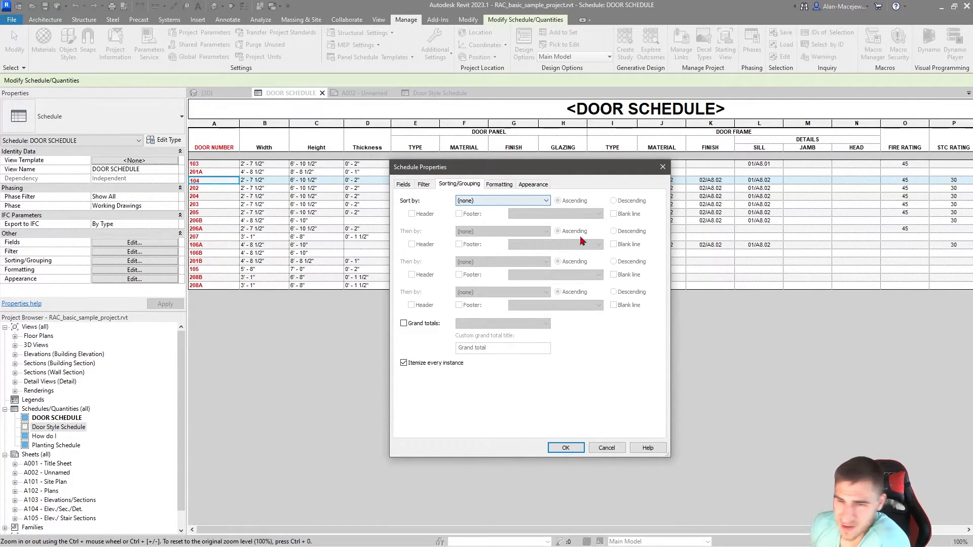
pyautogui.click(662, 166)
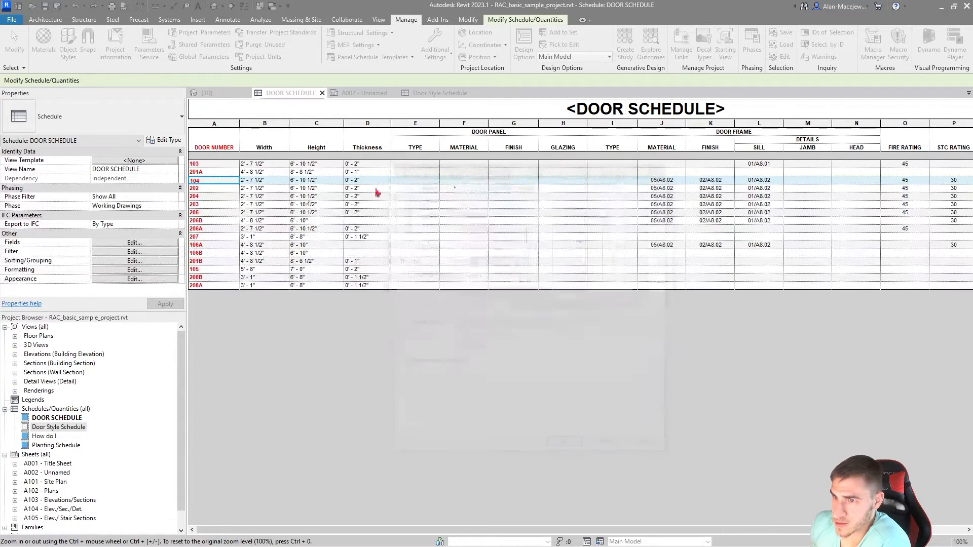
# Step: Add the Level field to the DOOR SCHEDULE and format it as a hidden field
pyautogui.click(128, 243)
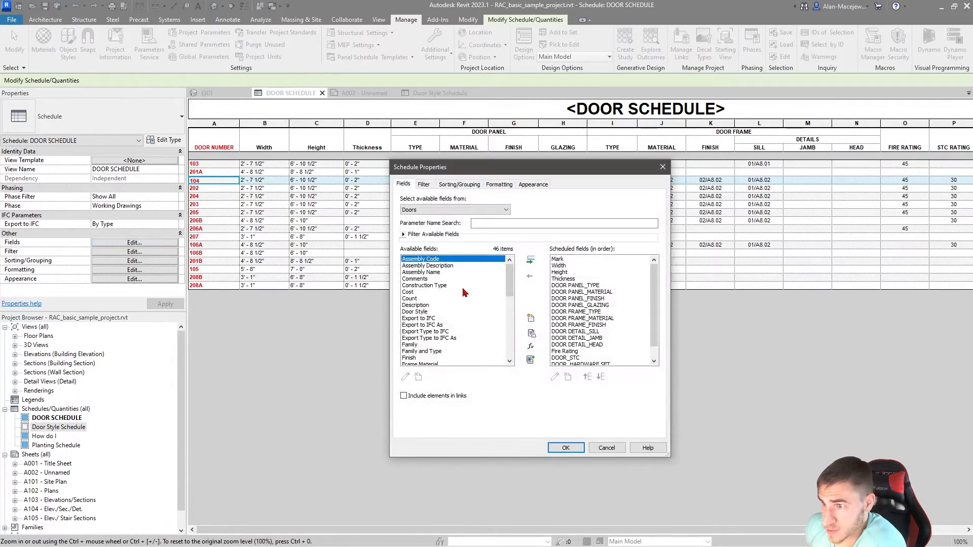
pyautogui.scroll(-4, 442, 351)
pyautogui.click(412, 305)
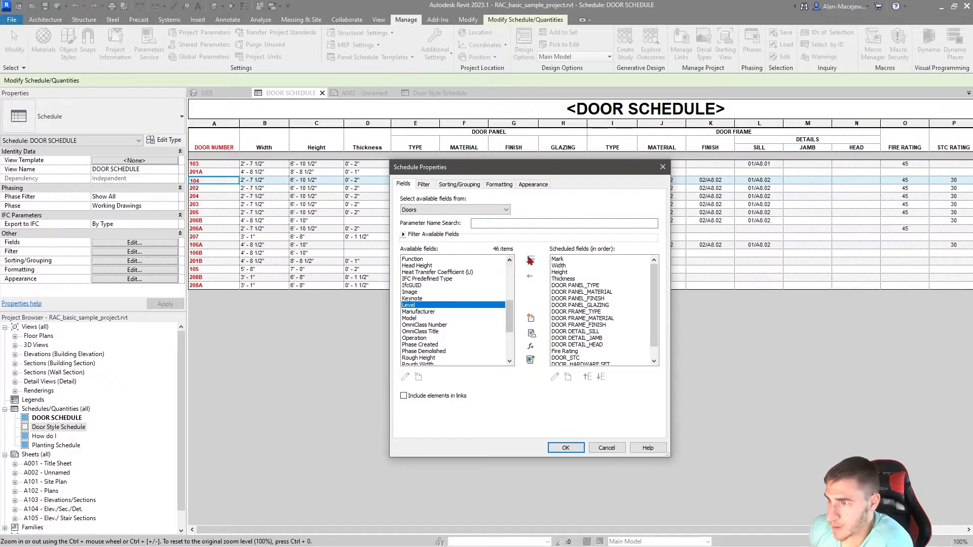
pyautogui.click(530, 260)
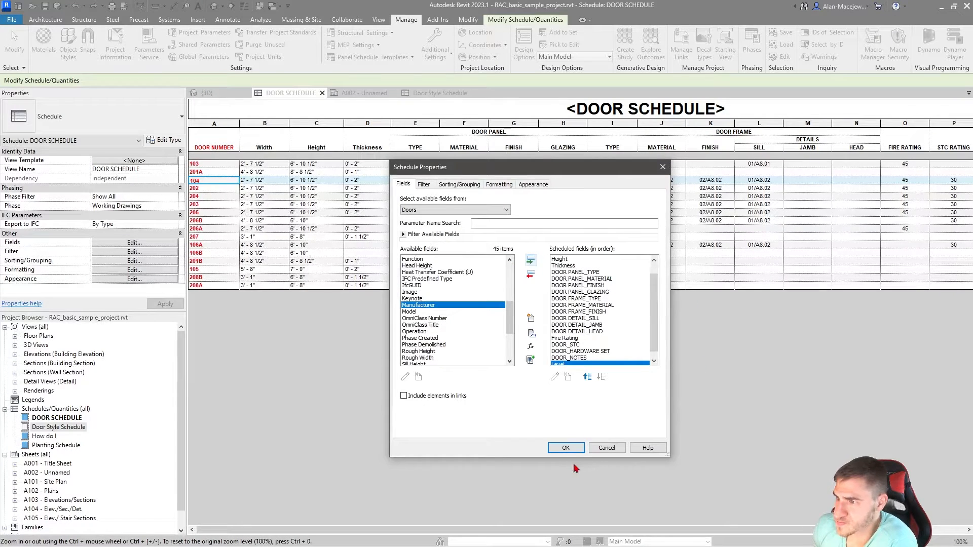
pyautogui.click(499, 184)
pyautogui.click(413, 326)
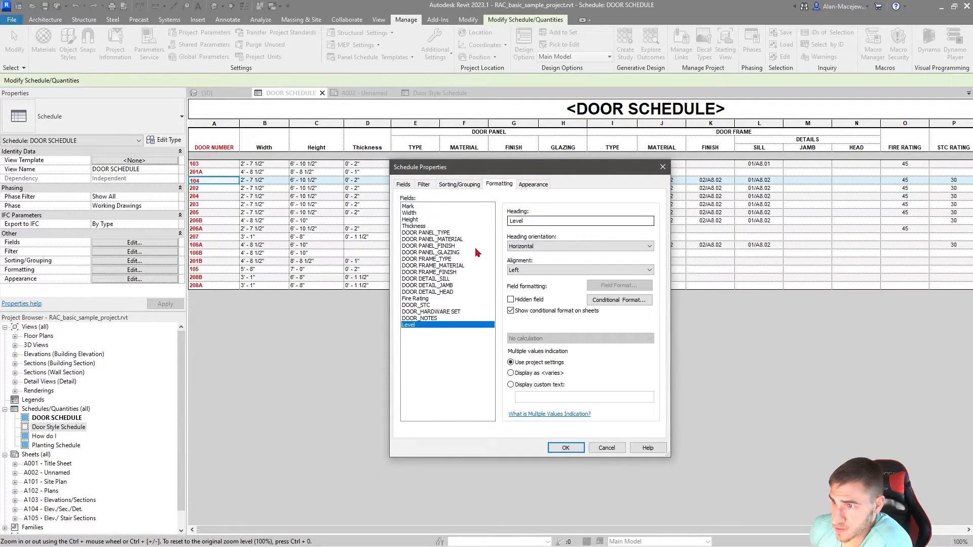
pyautogui.click(511, 300)
# Step: Sort the door schedule by Level in ascending order, with a header and a blank line for each group
pyautogui.click(404, 184)
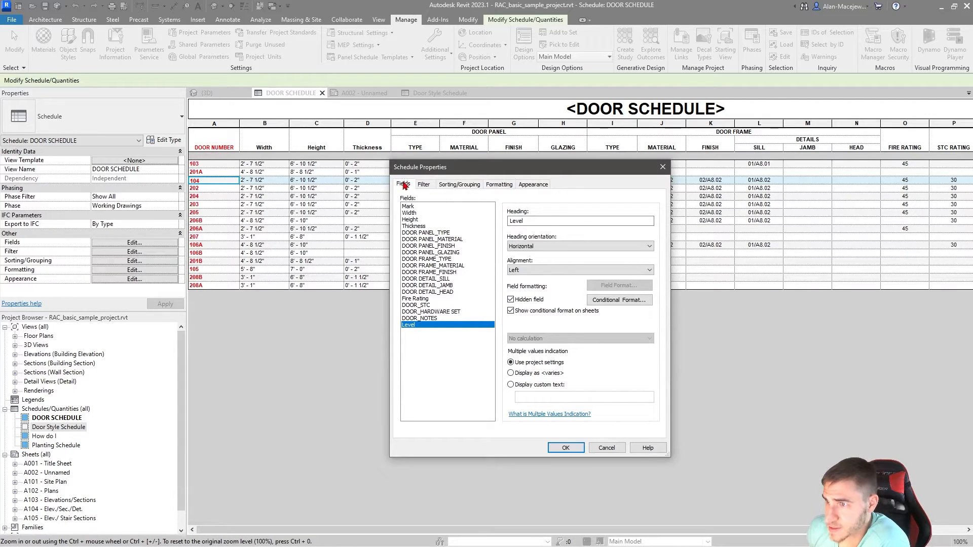
pyautogui.click(459, 184)
pyautogui.click(486, 200)
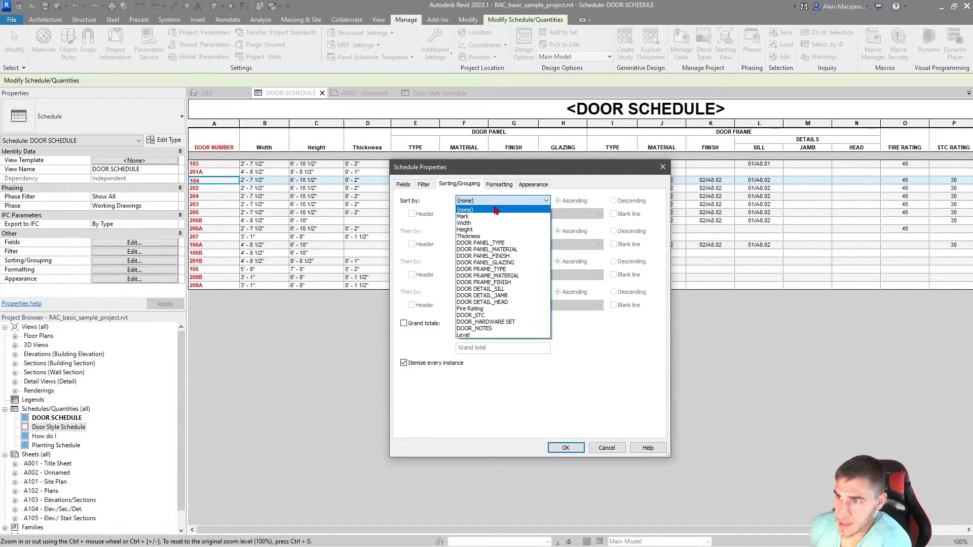
pyautogui.click(486, 330)
pyautogui.click(412, 214)
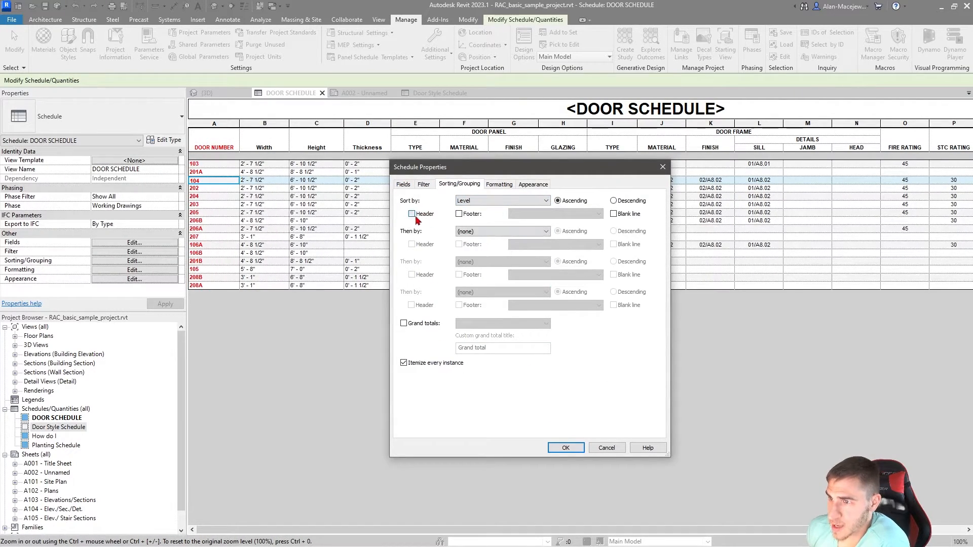
pyautogui.click(627, 215)
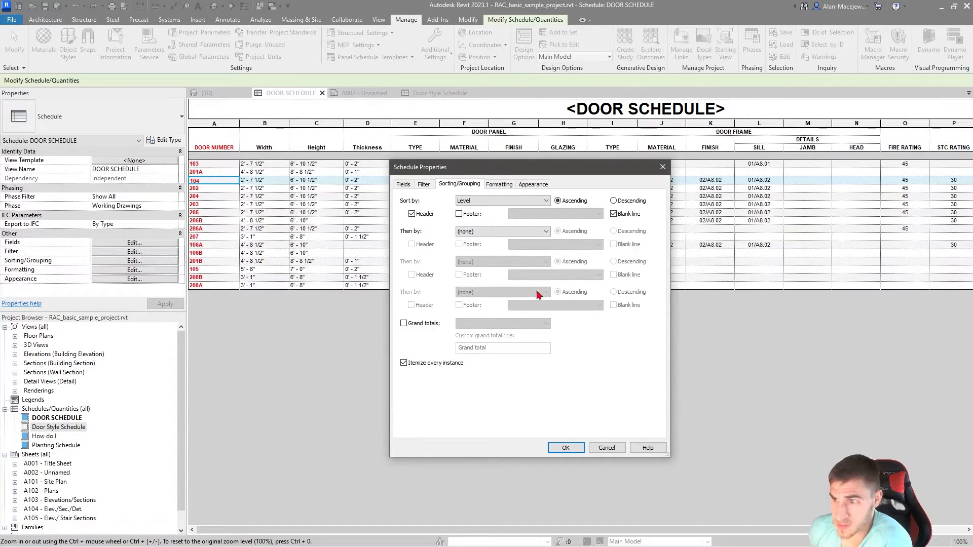
# Step: Add Mark in ascending order as the second sorting criterion and apply the schedule properties
pyautogui.click(521, 232)
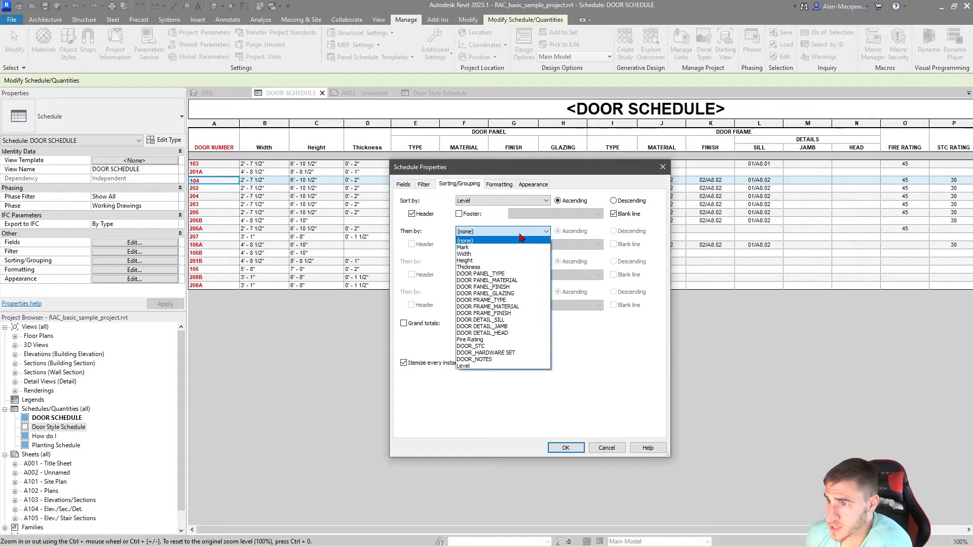
pyautogui.click(469, 247)
pyautogui.click(481, 262)
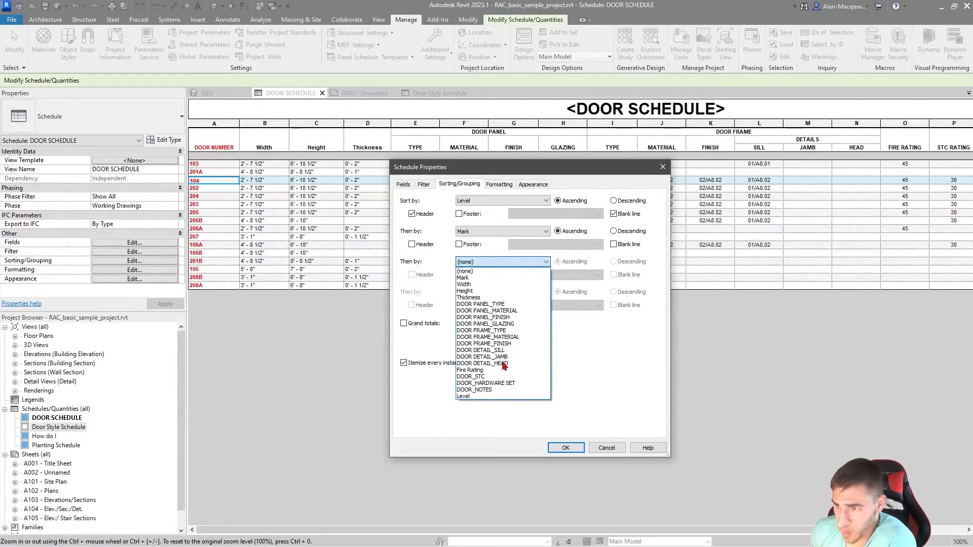
pyautogui.click(602, 354)
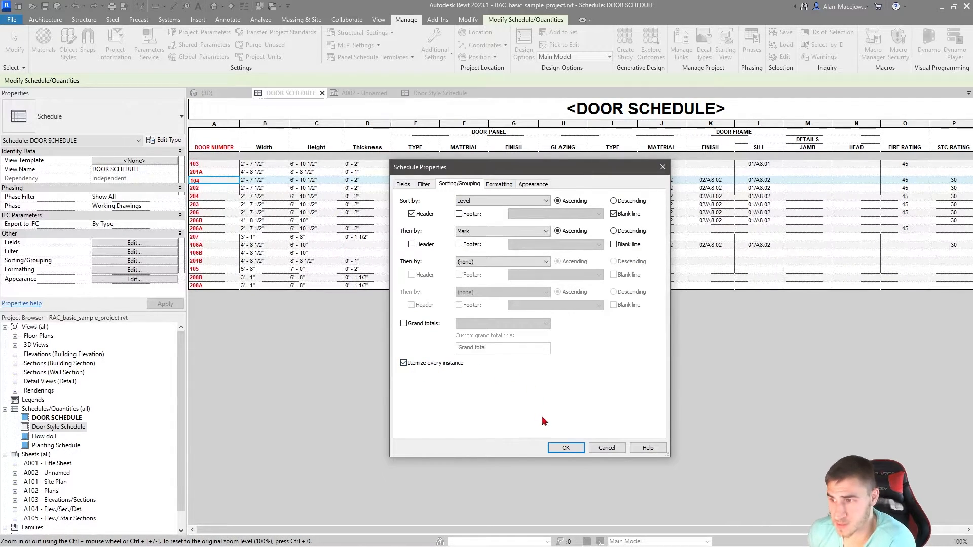
pyautogui.click(563, 448)
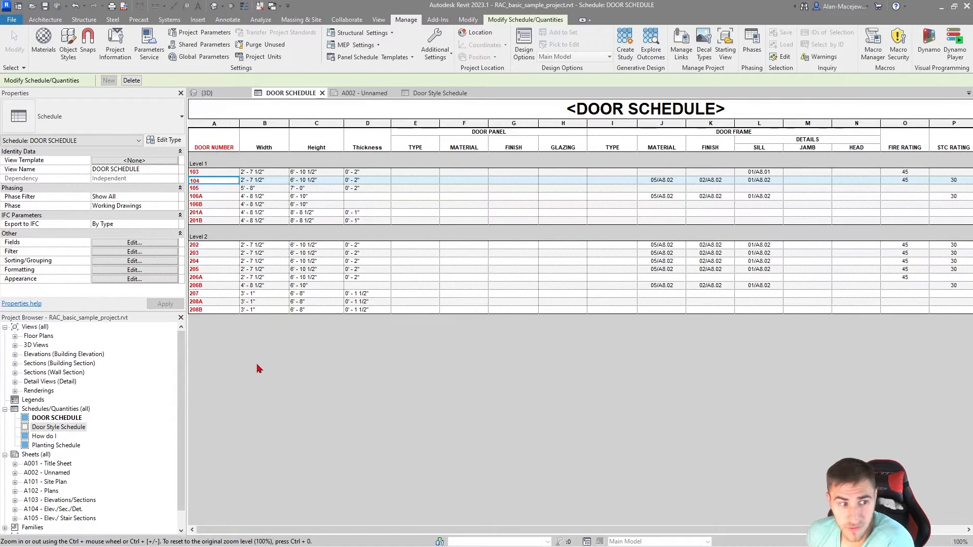
# Step: Locate doors 201A and 201B in the 3D view and inspect the properties of the upper-floor entrance door in the curtain wall
pyautogui.keyDown('ctrl'); pyautogui.scroll(3, 216, 228); pyautogui.keyUp('ctrl')
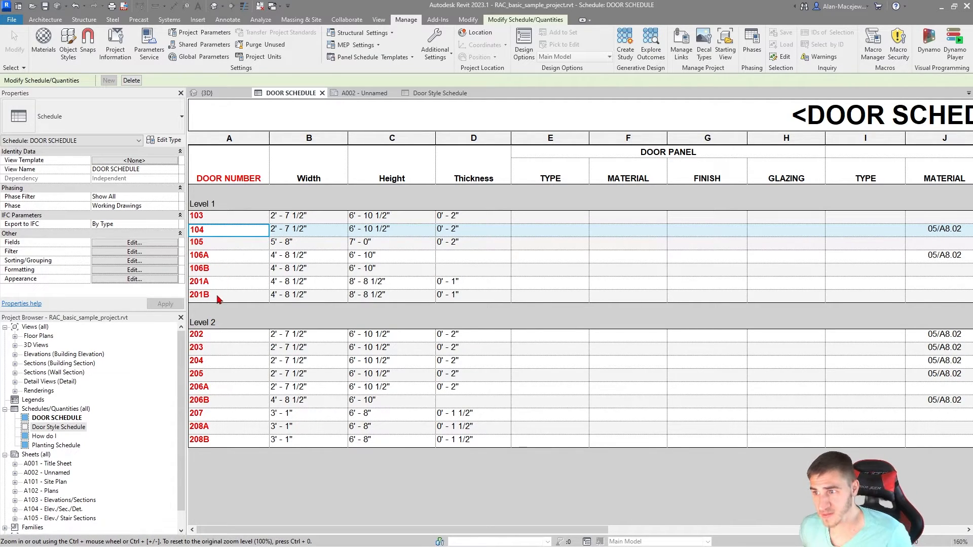
pyautogui.moveTo(223, 283); pyautogui.dragTo(248, 302)
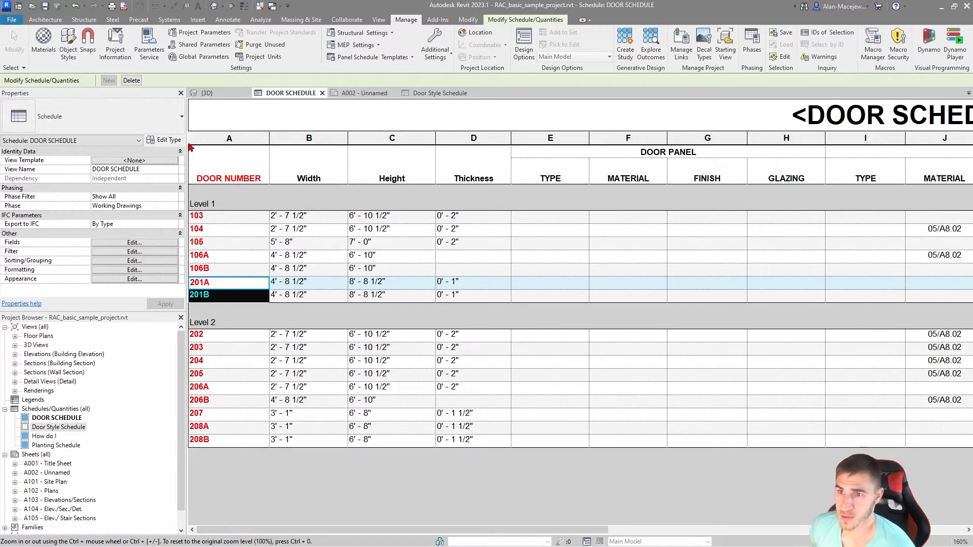
pyautogui.click(244, 93)
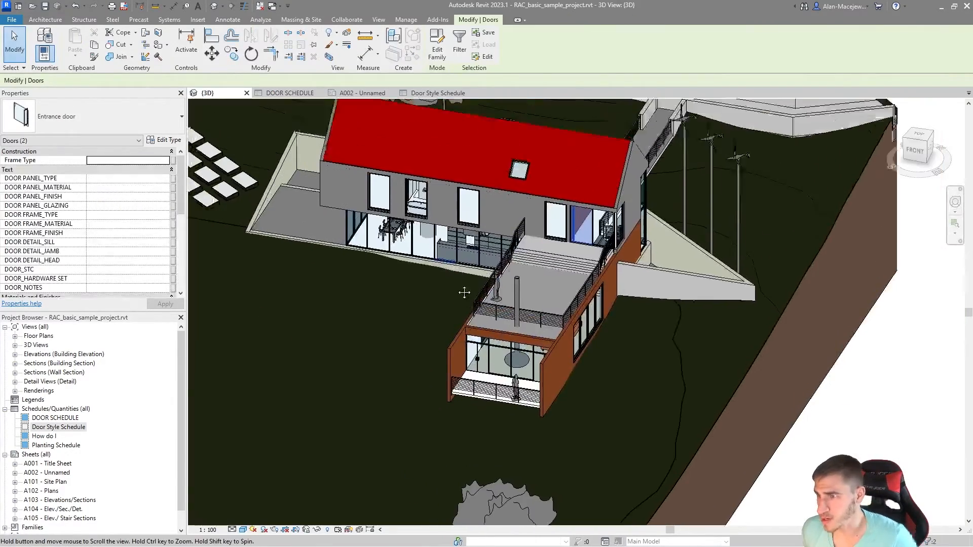
pyautogui.scroll(3, 601, 325)
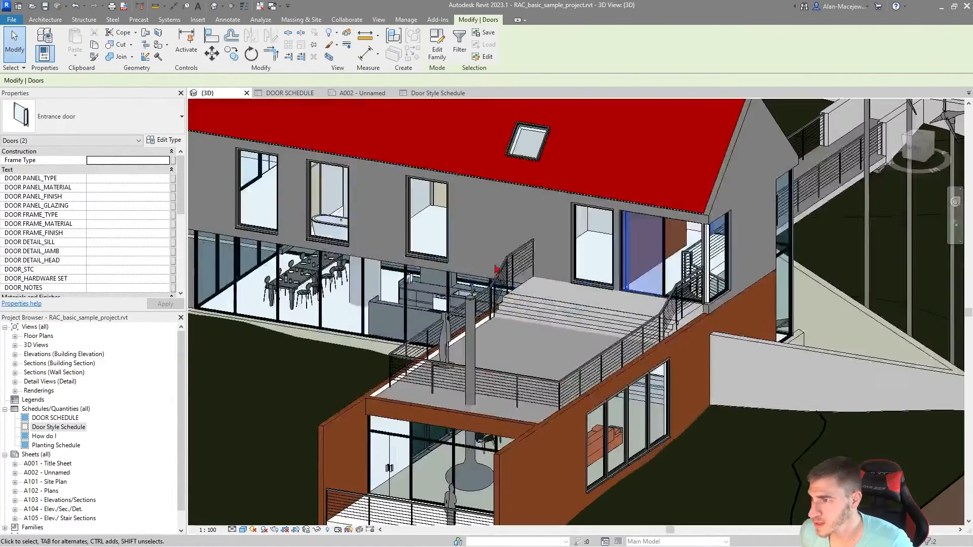
pyautogui.click(627, 293)
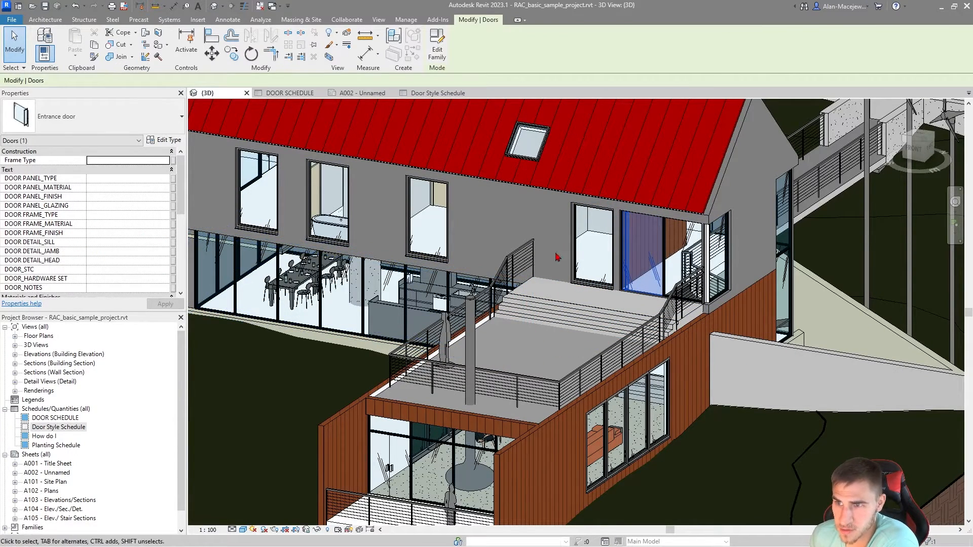
pyautogui.click(628, 277)
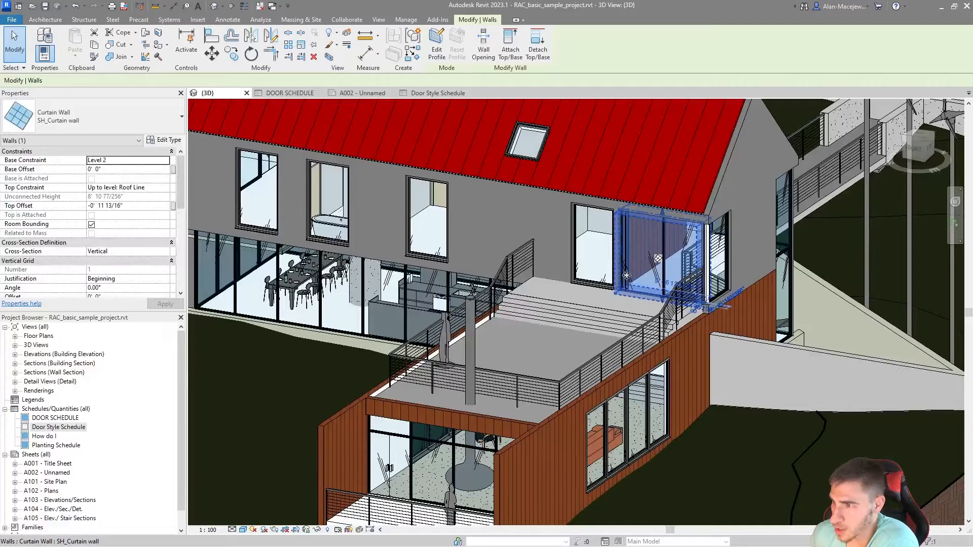
pyautogui.click(627, 279)
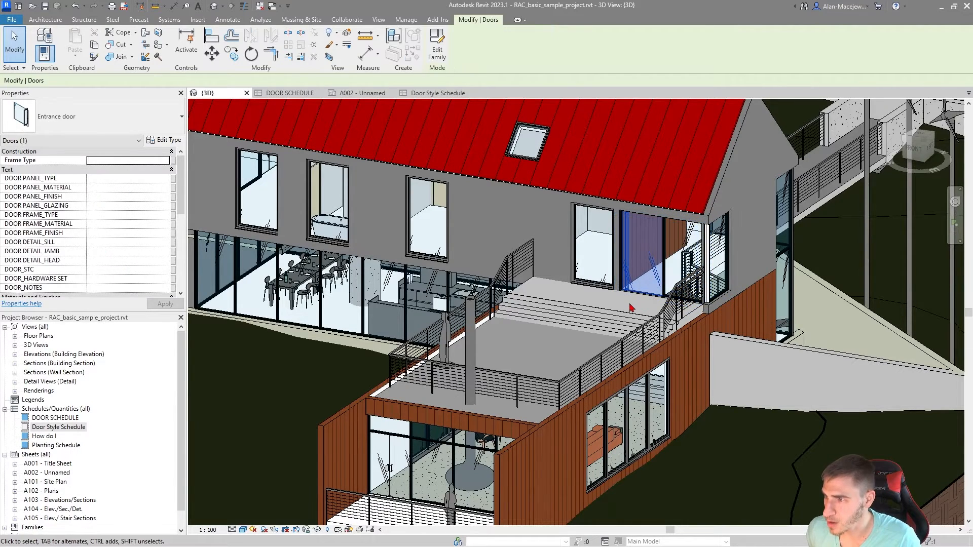
pyautogui.scroll(-5, 66, 230)
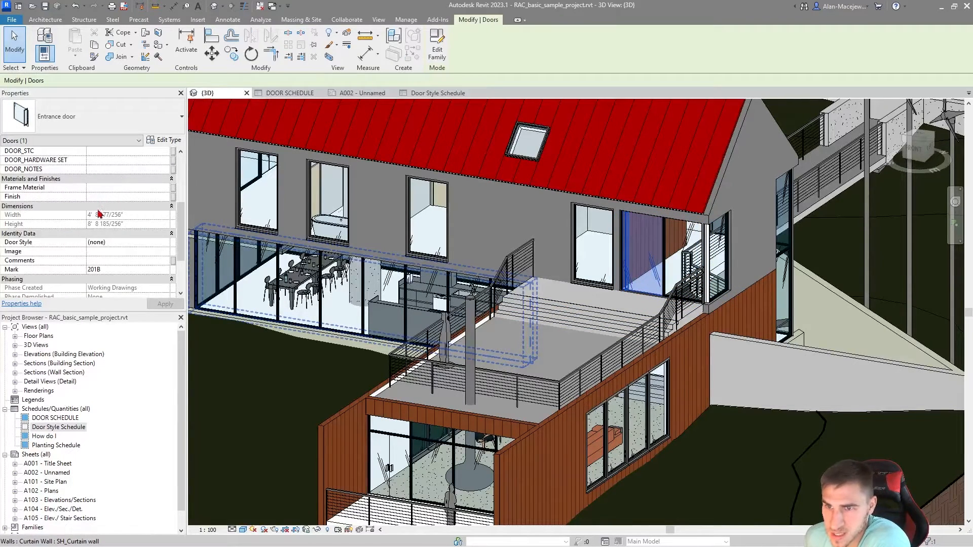
pyautogui.scroll(-3, 99, 213)
pyautogui.scroll(7, 109, 234)
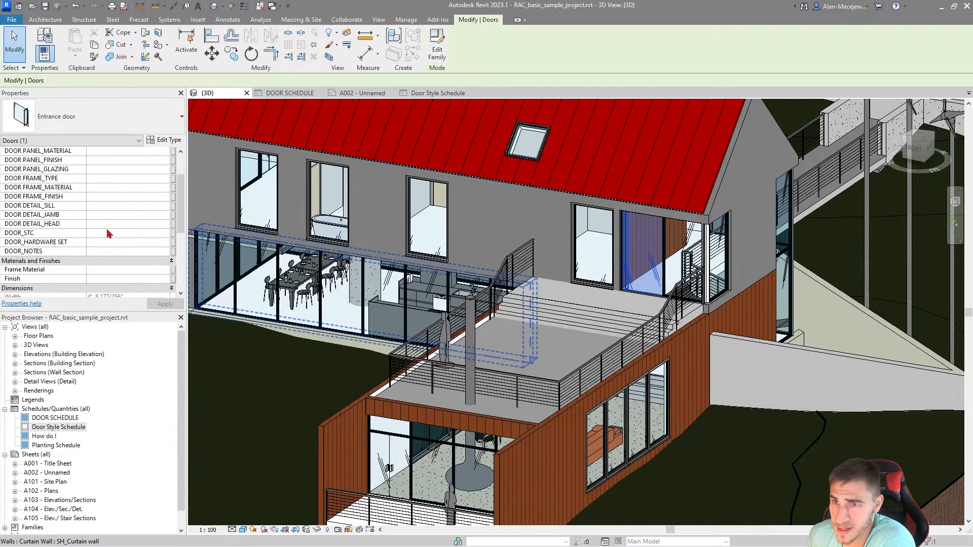
pyautogui.moveTo(325, 203); pyautogui.dragTo(326, 204, button='middle')
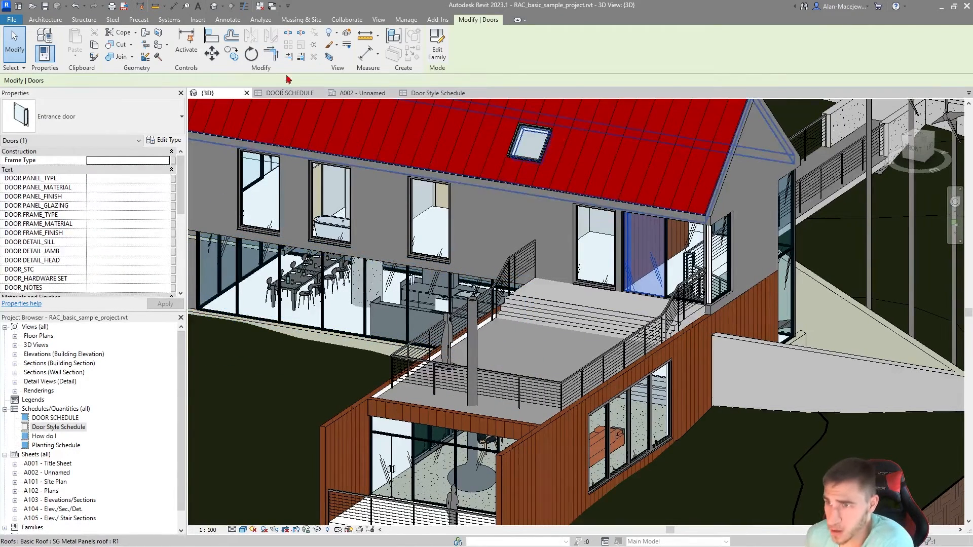
# Step: Return to the DOOR SCHEDULE and review its columns across to HARDWARE SET and NOTES
pyautogui.click(290, 92)
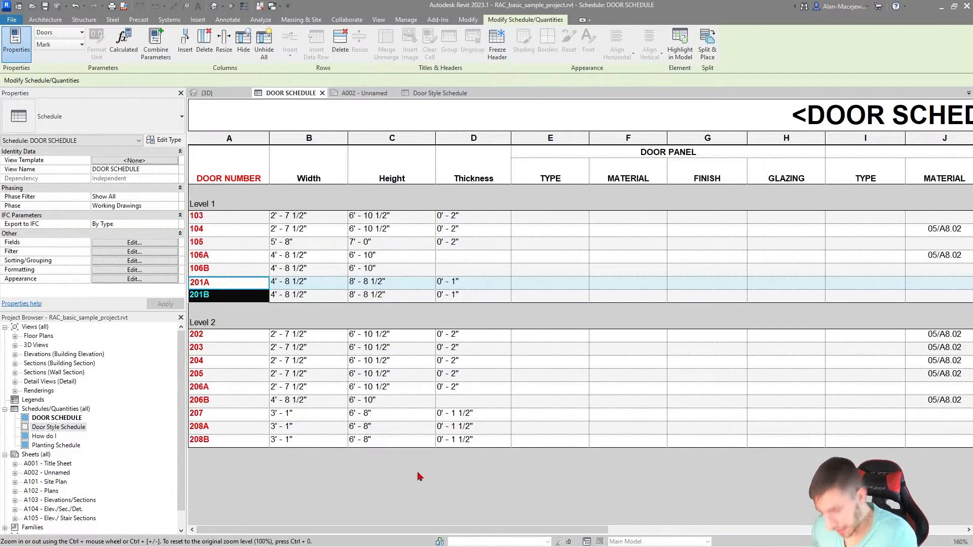
pyautogui.keyDown('ctrl'); pyautogui.scroll(-3, 433, 444); pyautogui.keyUp('ctrl')
pyautogui.keyDown('ctrl'); pyautogui.scroll(-1, 479, 365); pyautogui.keyUp('ctrl')
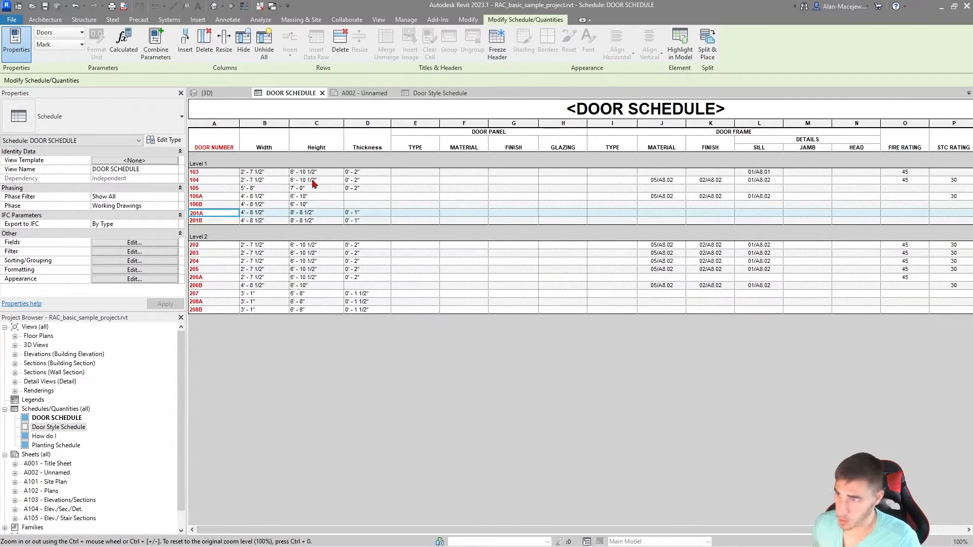
pyautogui.moveTo(743, 528); pyautogui.dragTo(836, 528)
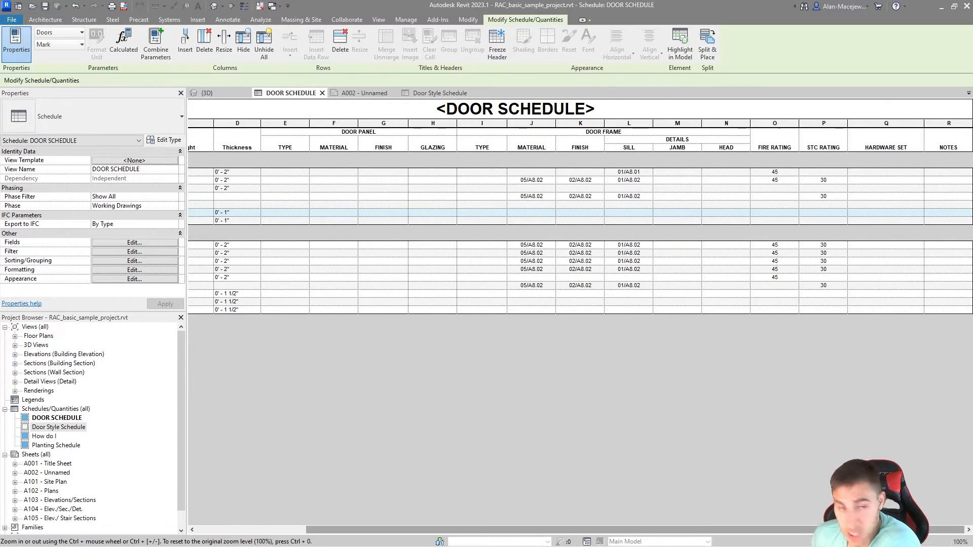
pyautogui.moveTo(841, 530); pyautogui.dragTo(658, 528)
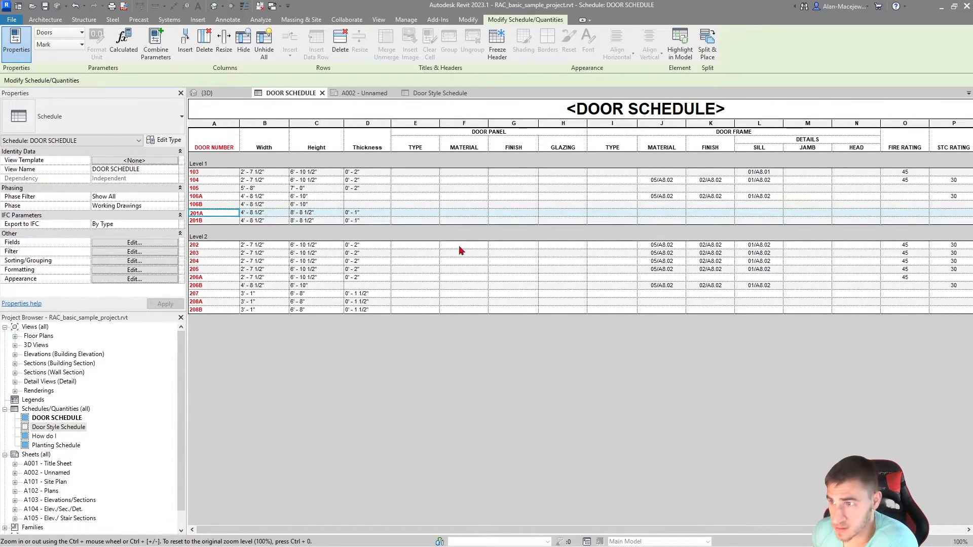
# Step: Rename the Thickness, Width and Height column headings in capitals as THICKNESS, WIDTH and HEIGHT
pyautogui.click(373, 147)
pyautogui.write('TH')
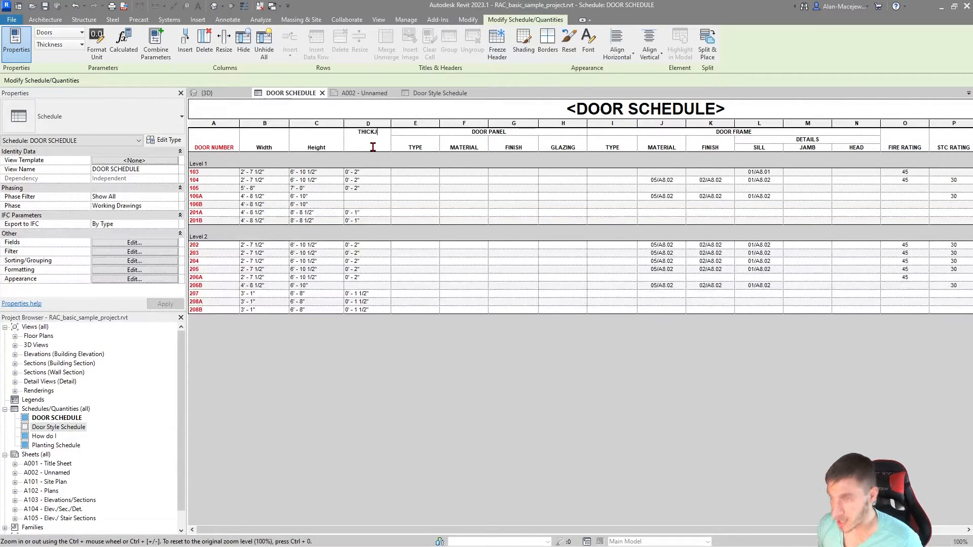
pyautogui.write('ICKNESS')
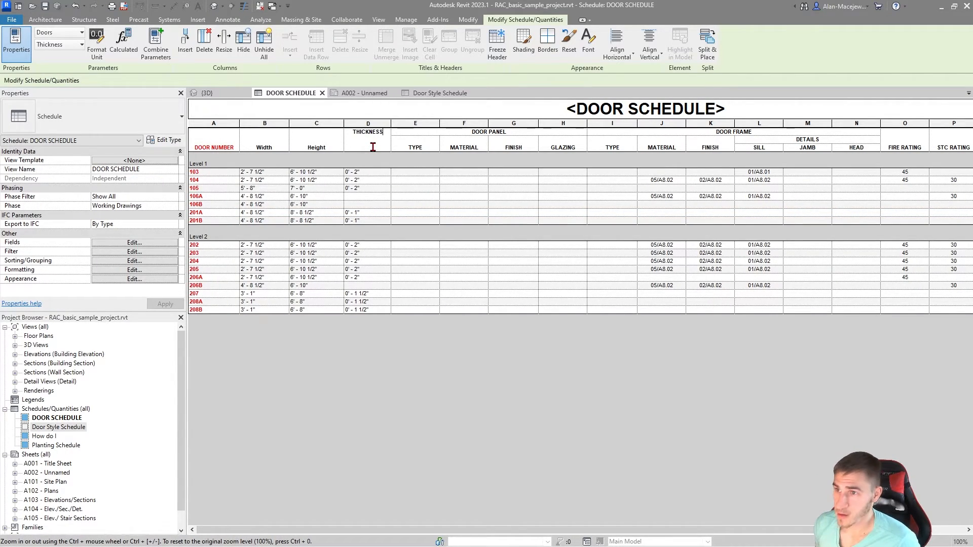
pyautogui.press('Return')
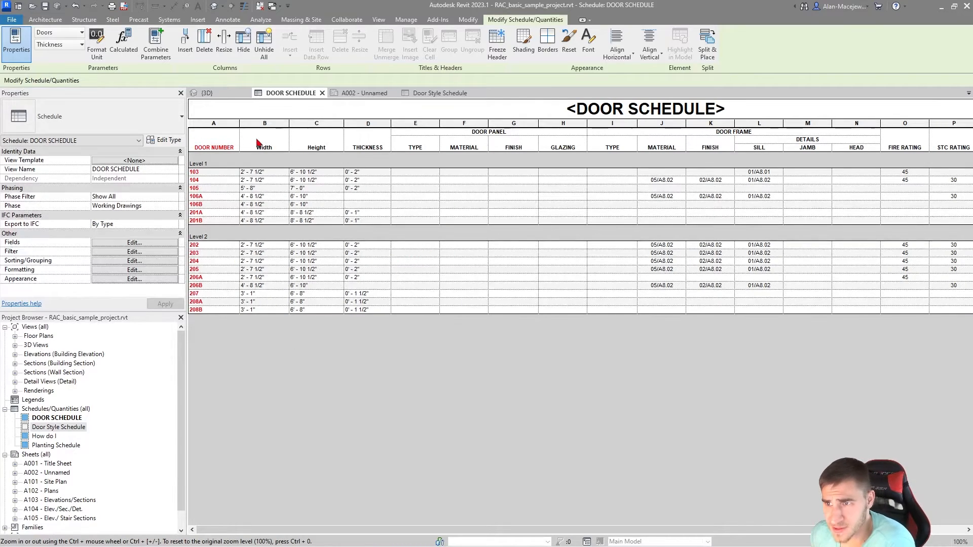
pyautogui.click(271, 145)
pyautogui.write('WI')
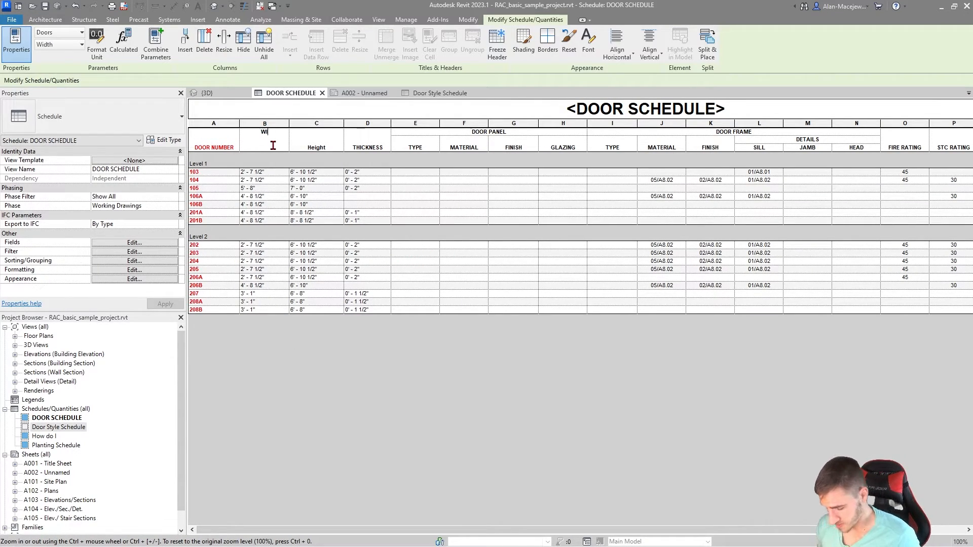
pyautogui.write('DTH')
pyautogui.press('Return')
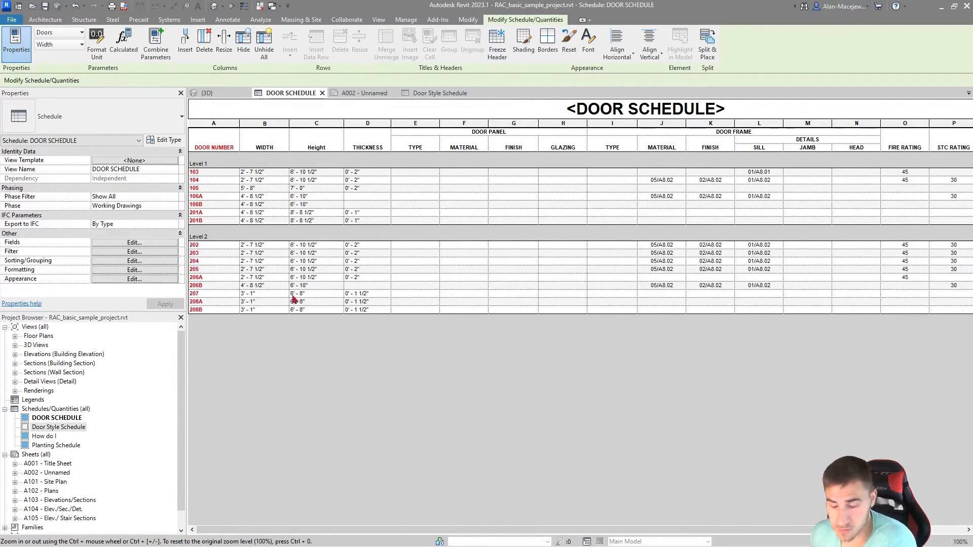
pyautogui.click(313, 148)
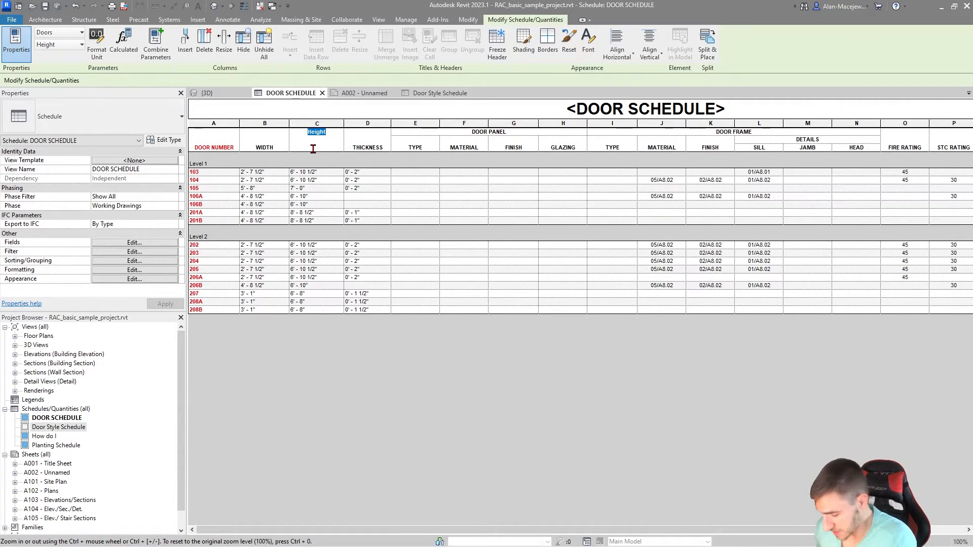
pyautogui.write('HEIGH')
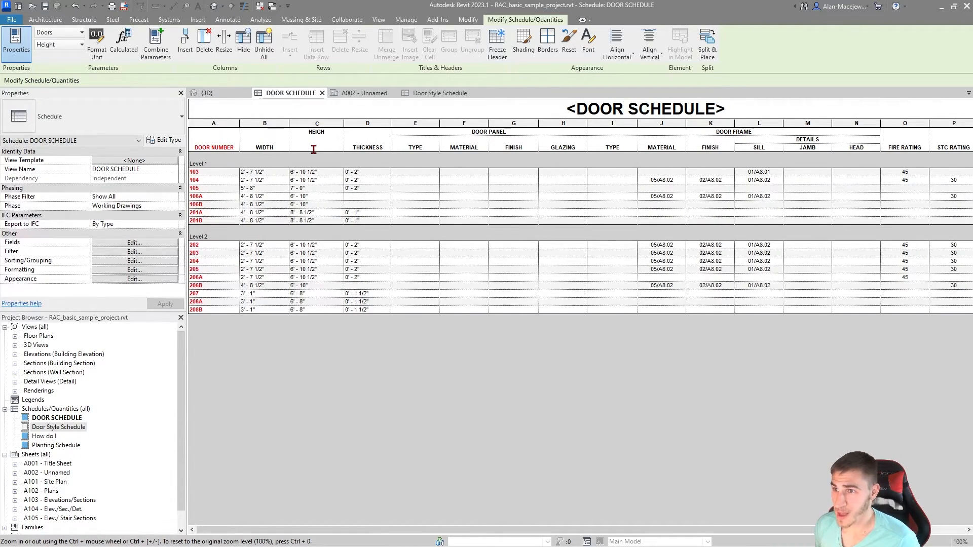
pyautogui.write('T')
pyautogui.press('Return')
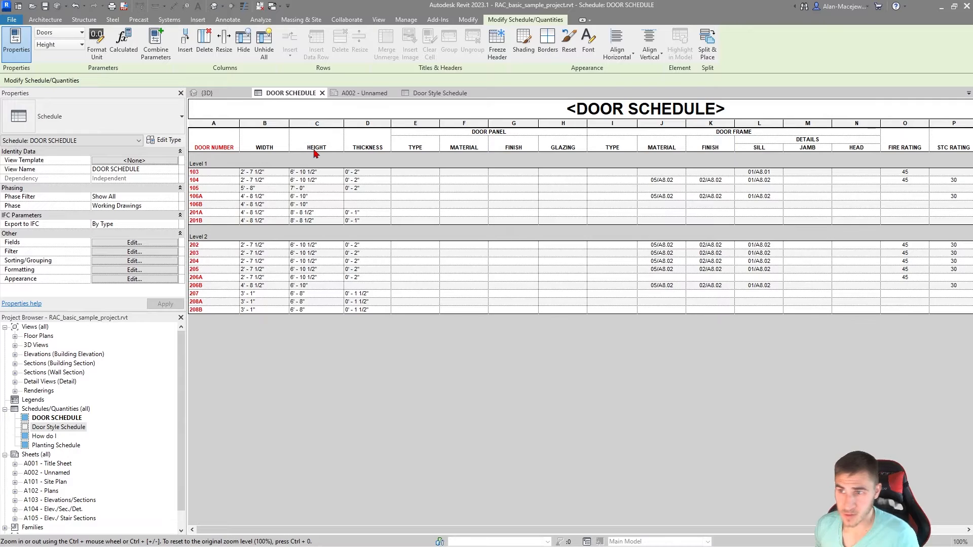